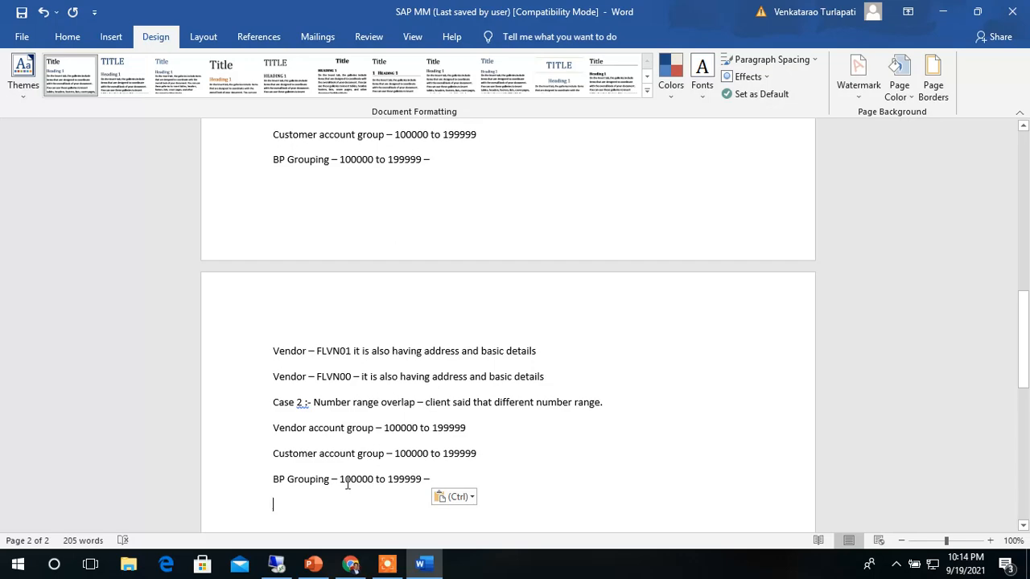
Add the word "vendor" after "BP Grouping" in the last line of the Case 2 notes
left_click(342, 477)
key("alt+Tab")
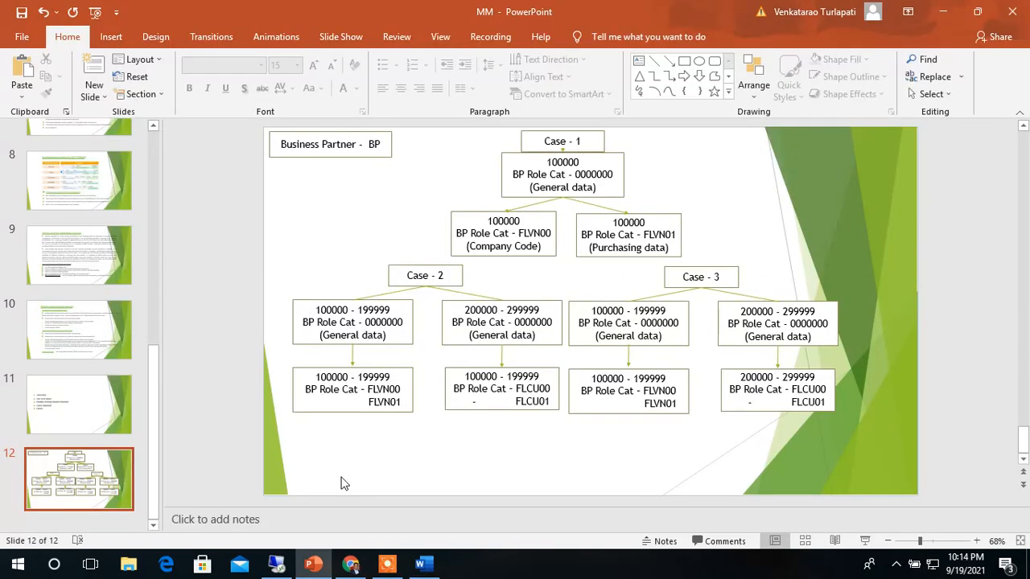
key("alt+Tab")
type("vendor")
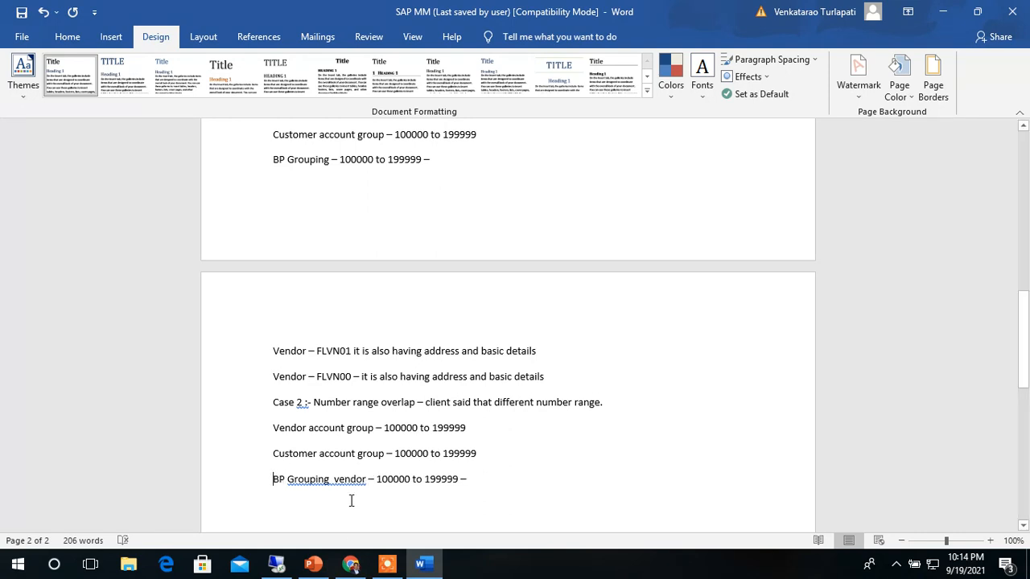
Duplicate the "BP Grouping vendor" line of Case 2 directly below itself
key("shift+End")
key("ctrl+c")
left_click(350, 500)
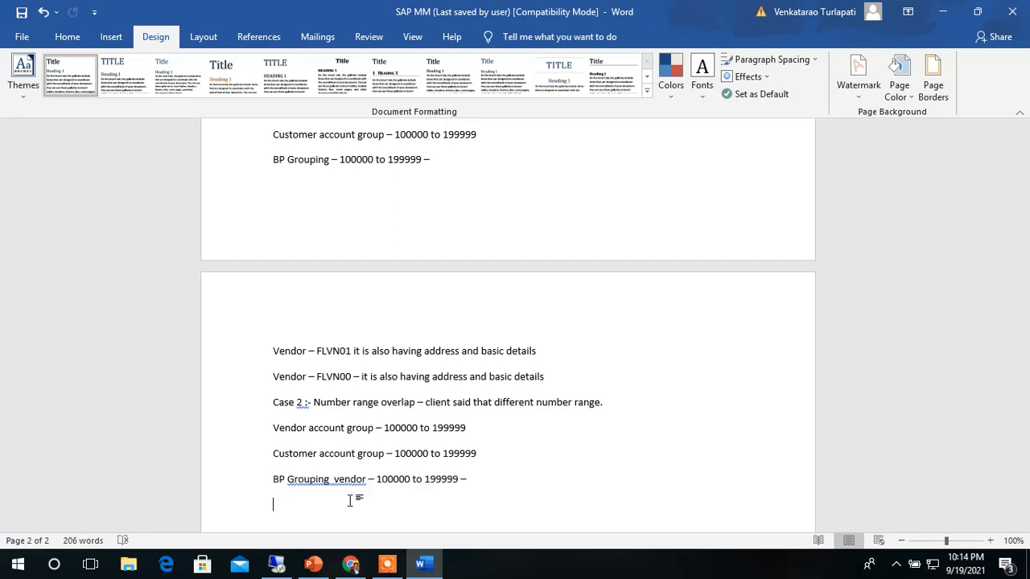
key("ctrl+v")
Replace "vendor" with "Customer" in the duplicated BP Grouping line
left_click(362, 479)
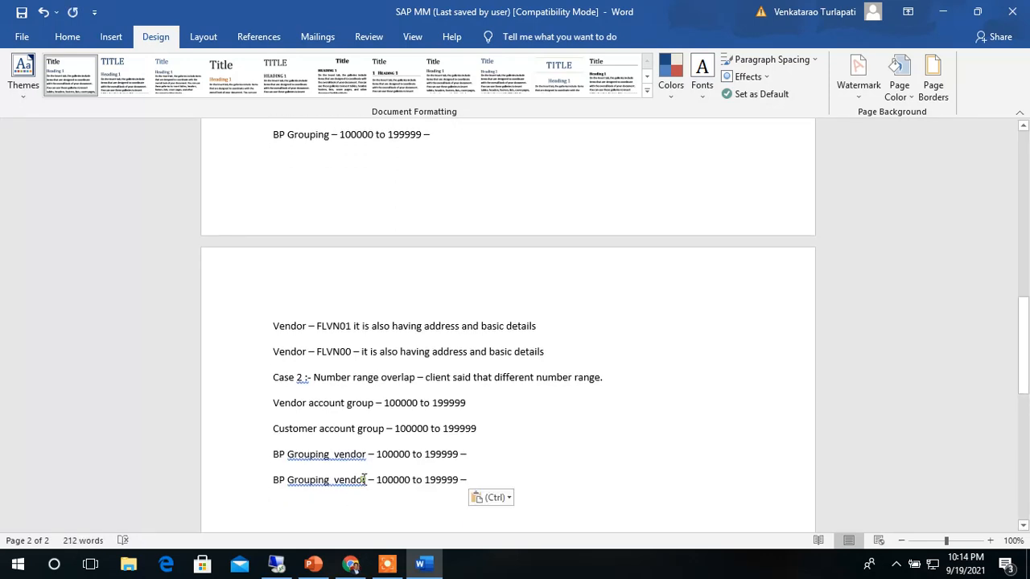
key("BackSpace")
key("BackSpace")
key("BackSpace")
key("BackSpace")
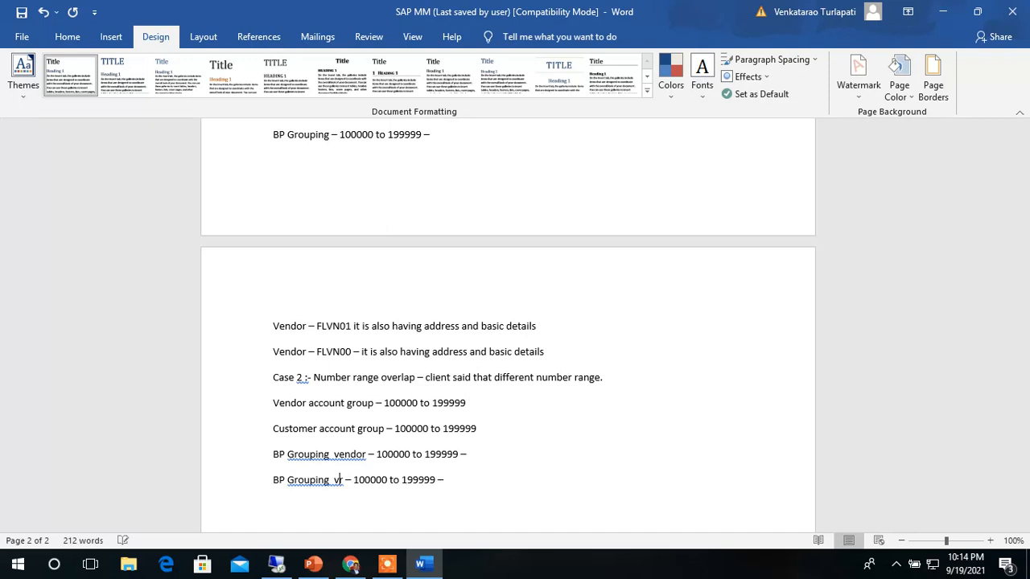
key("BackSpace")
type("Custom")
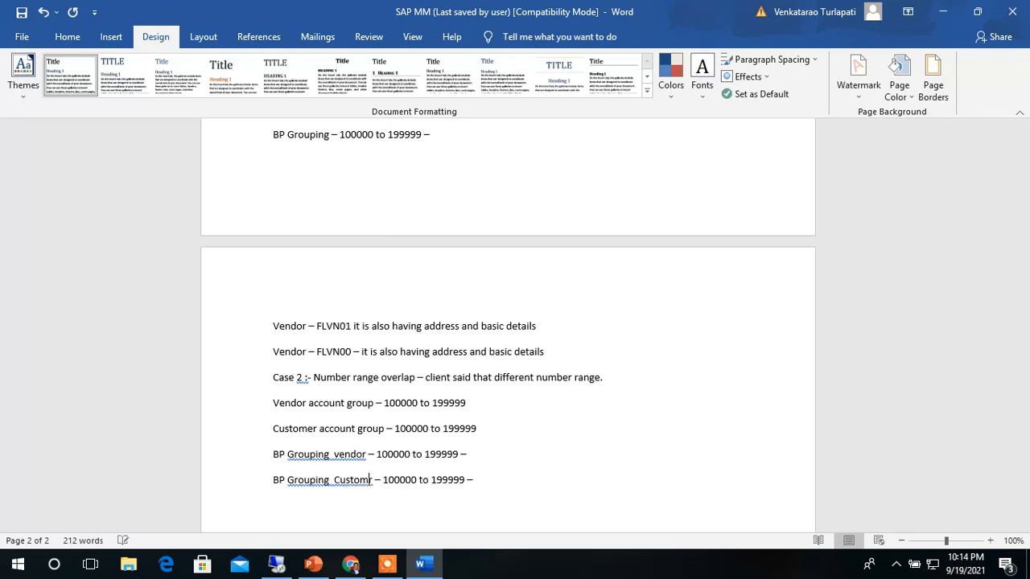
type("er")
key("Delete")
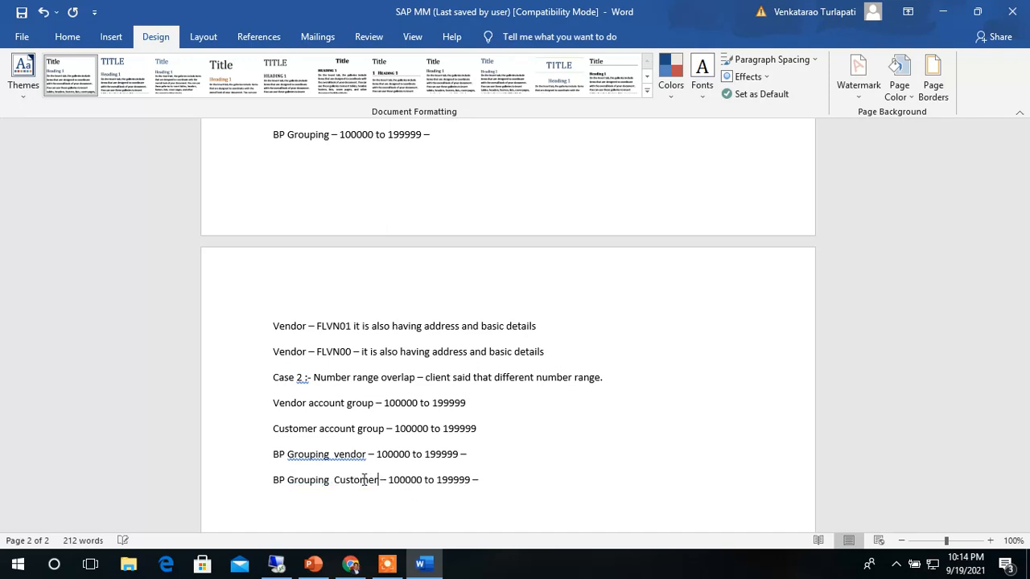
Set the number range of the BP Grouping Customer line to 200000 to 299999
left_click(395, 480)
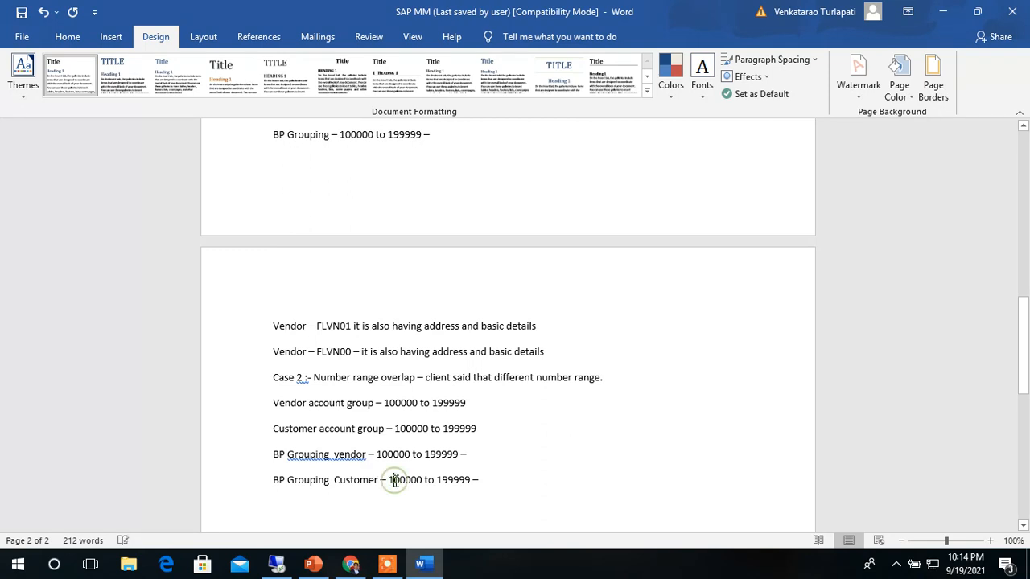
key("BackSpace")
type("2")
left_click(439, 480)
key("BackSpace")
type("2")
left_click(492, 475)
Copy the whole Case 2 block, from heading to BP Grouping Customer line, below itself and renumber the copy as Case 3
left_click_drag(272, 376, 519, 486)
key("ctrl+c")
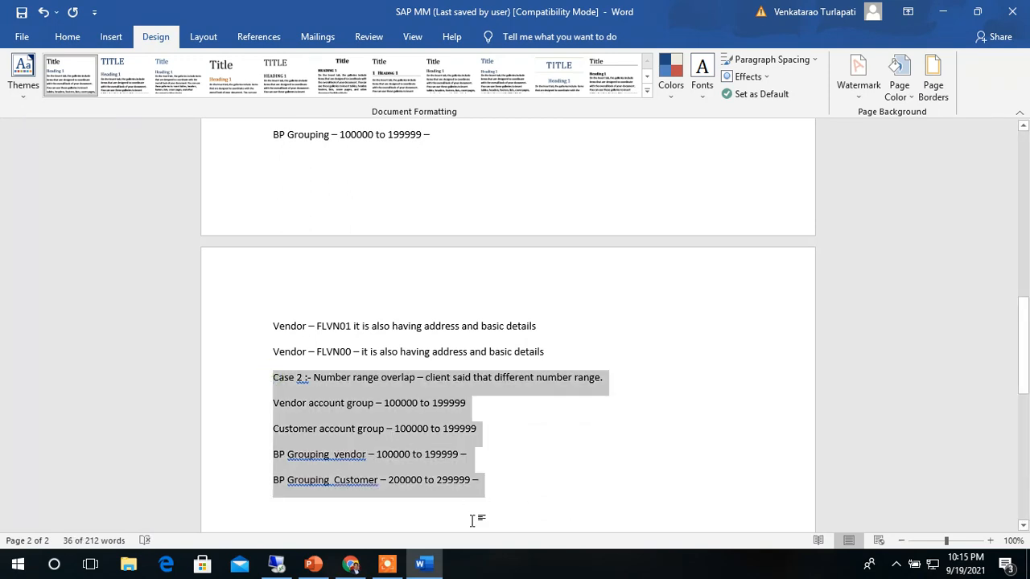
left_click(383, 514)
key("ctrl+v")
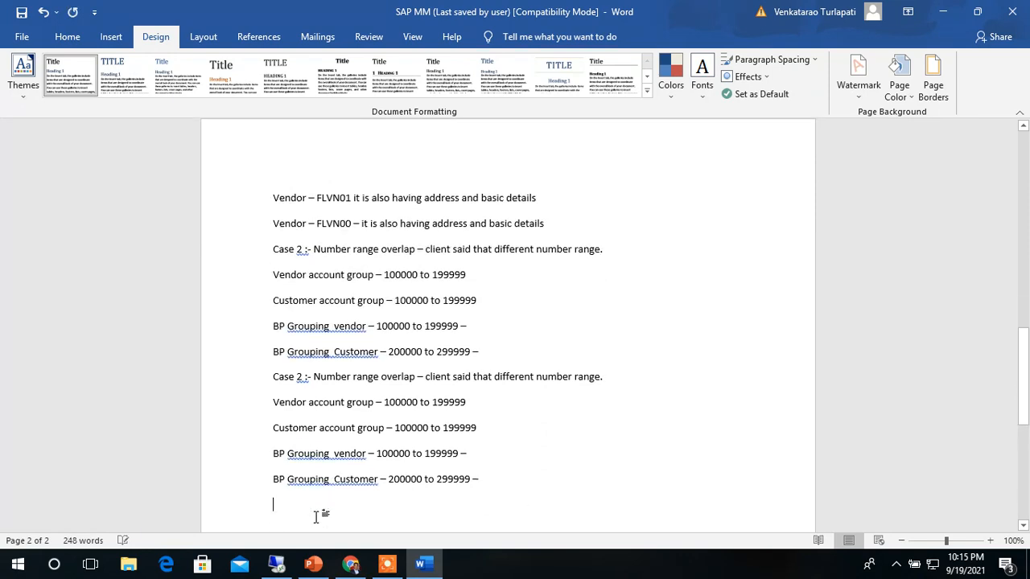
double_click(301, 376)
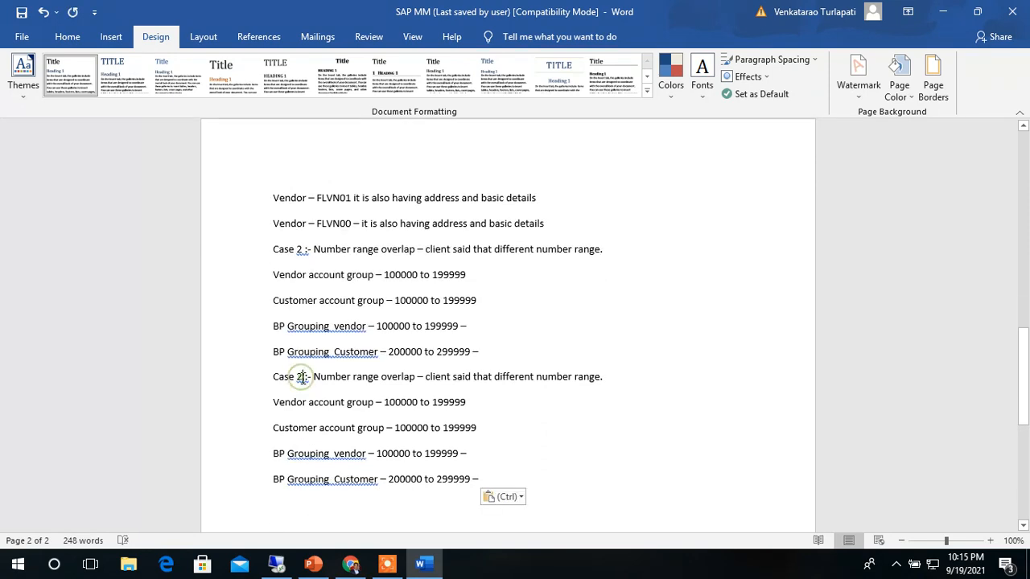
type("3")
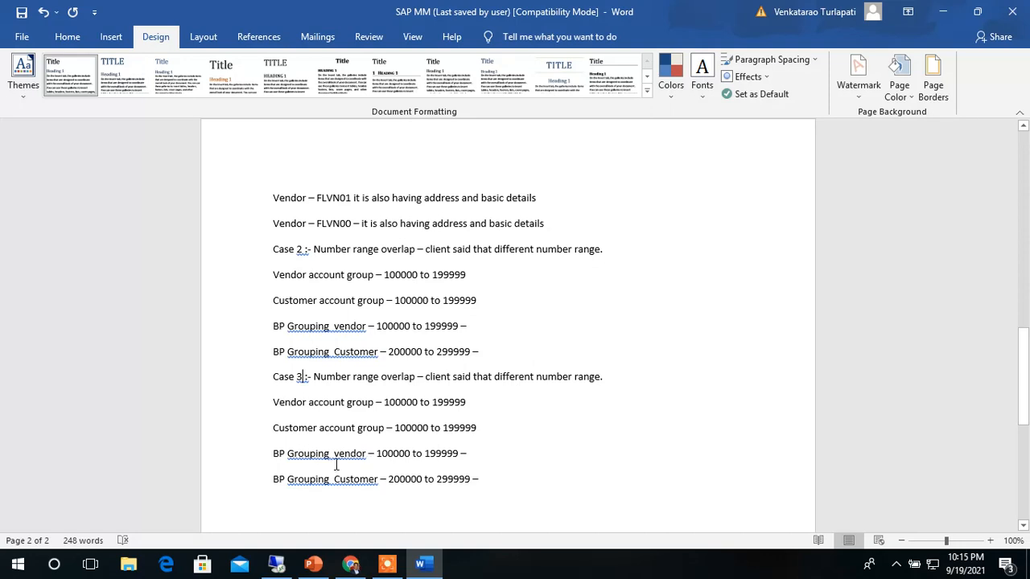
Set the Customer account group range in Case 3 to 200000 to 299999 and save the document
left_click(402, 430)
key("BackSpace")
type("2")
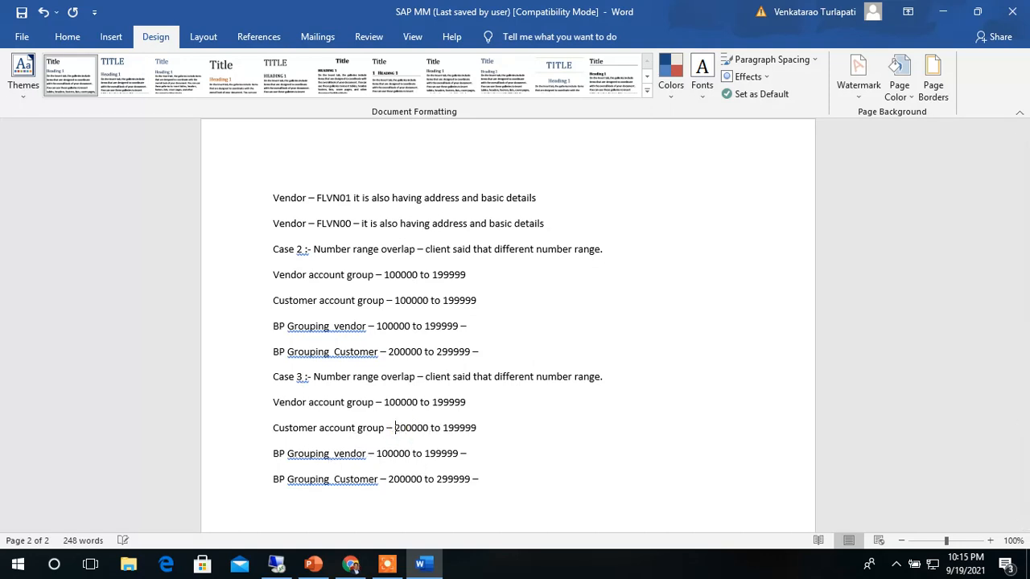
left_click(449, 431)
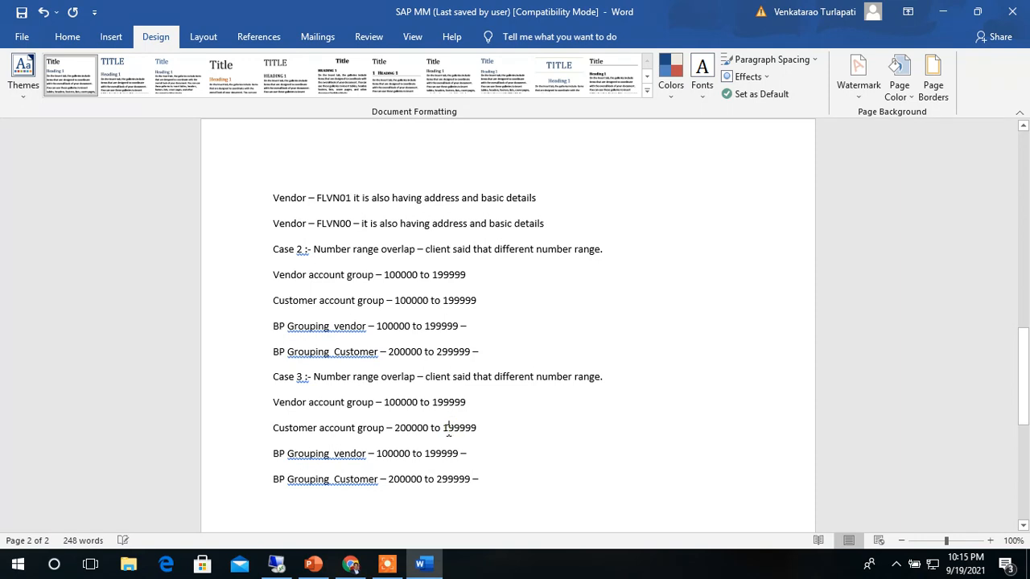
key("BackSpace")
type("2")
key("ctrl+s")
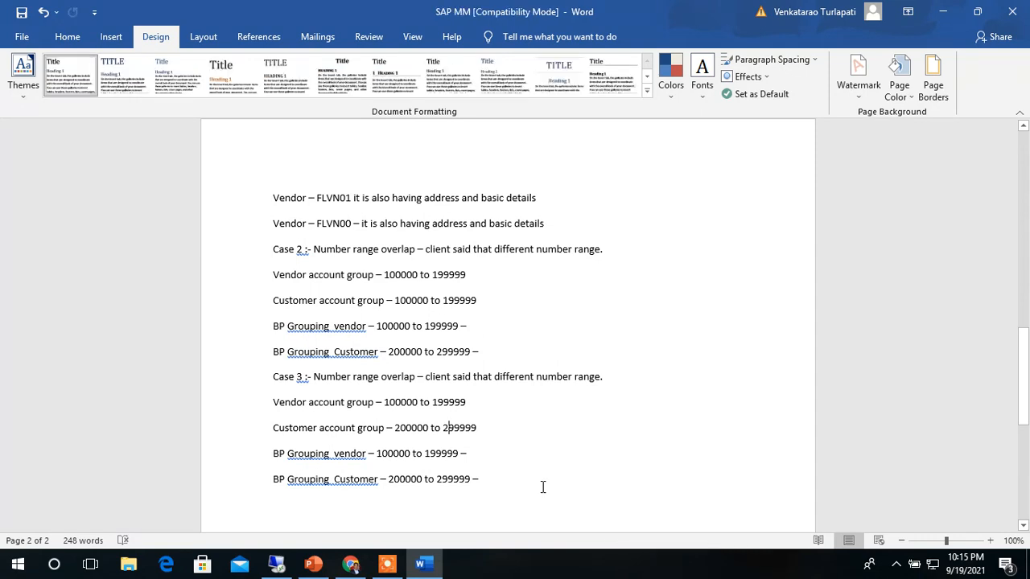
Make the Case 3 heading line bold and underlined
left_click(543, 487)
left_click_drag(273, 380, 610, 392)
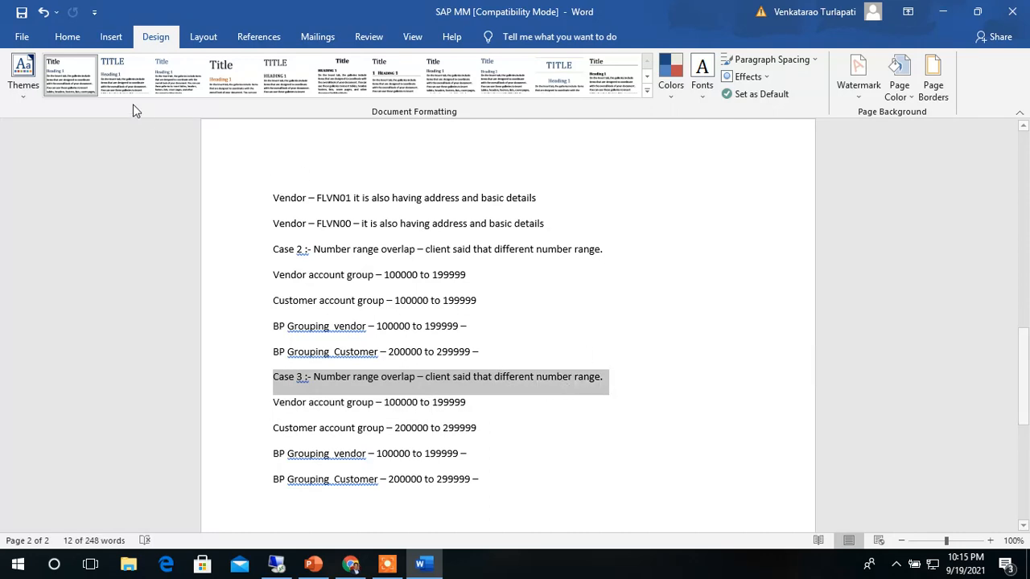
left_click(68, 38)
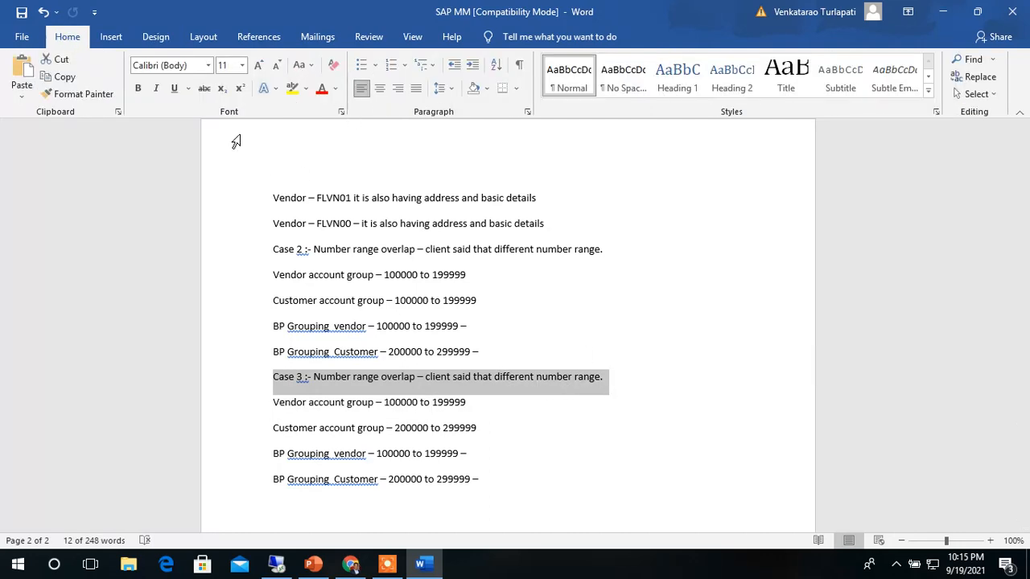
left_click(174, 87)
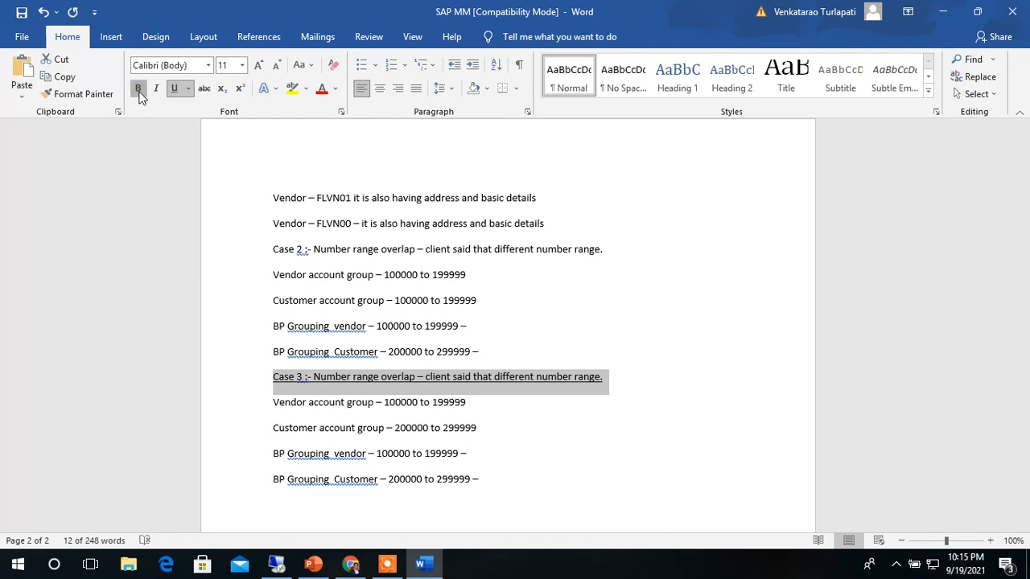
left_click(138, 89)
Format the Case 2 heading line as bold and underlined
left_click_drag(268, 239, 599, 254)
left_click(611, 298)
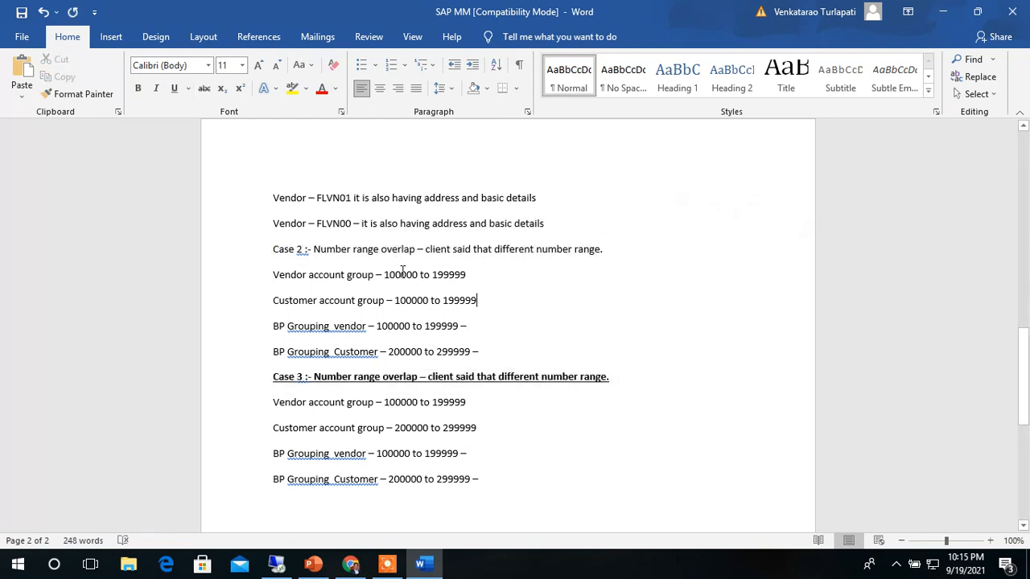
left_click_drag(268, 247, 612, 255)
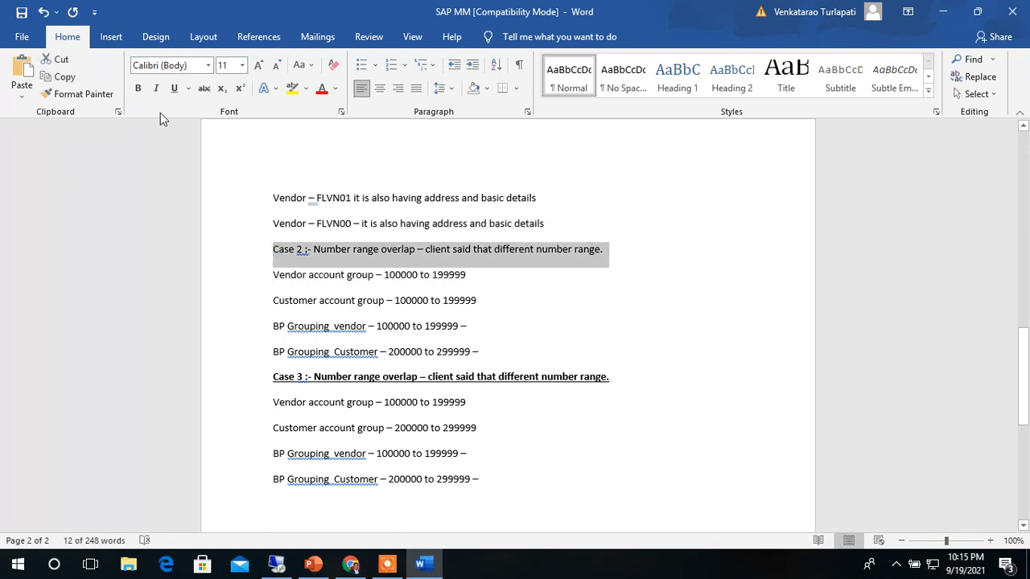
left_click(138, 88)
left_click(174, 88)
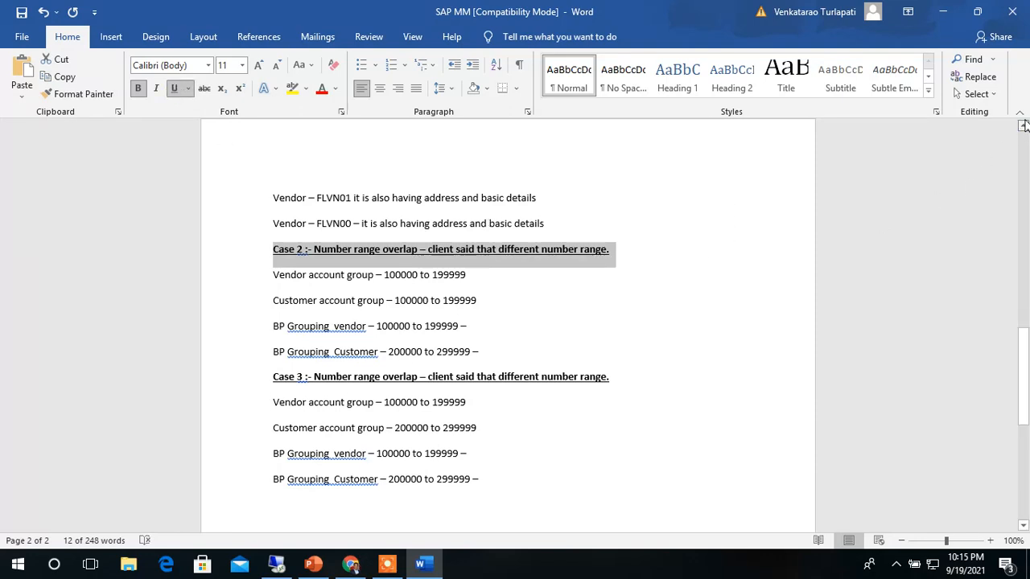
Apply underline and bold to the heading "Case 1 :- No overlapping here"
left_click_drag(1022, 125, 1023, 125)
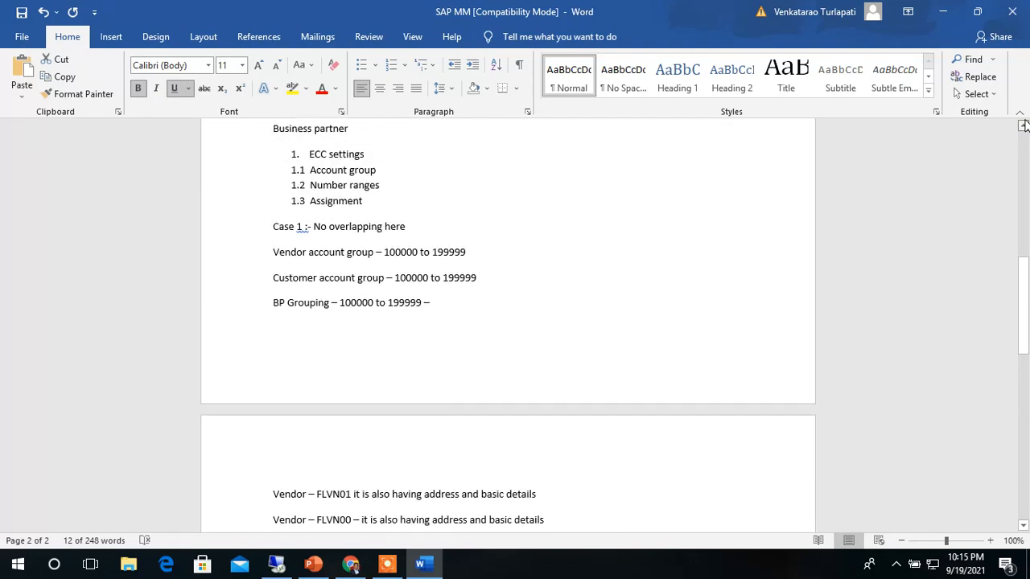
left_click(463, 260)
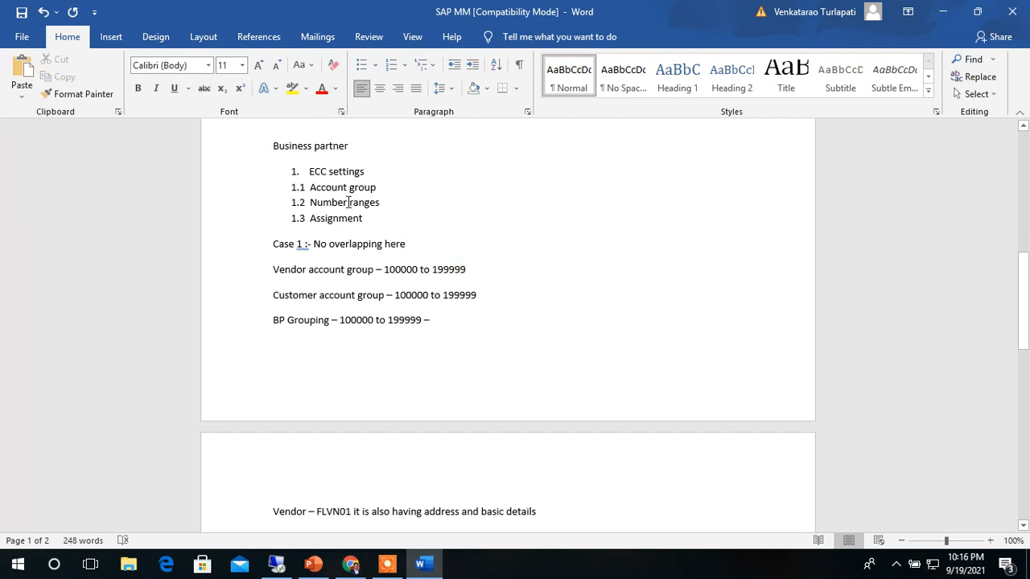
left_click_drag(424, 241, 254, 251)
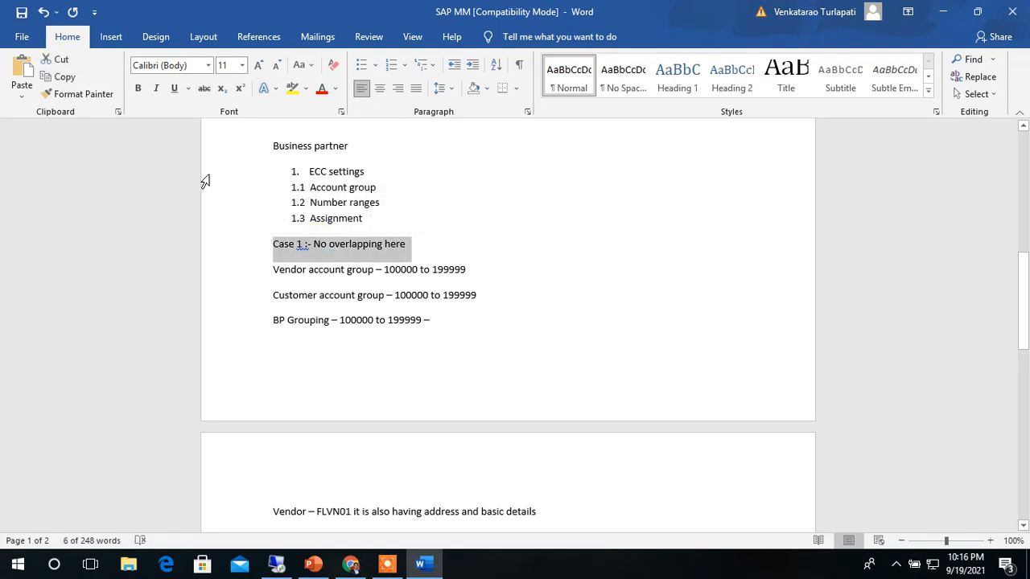
left_click(174, 88)
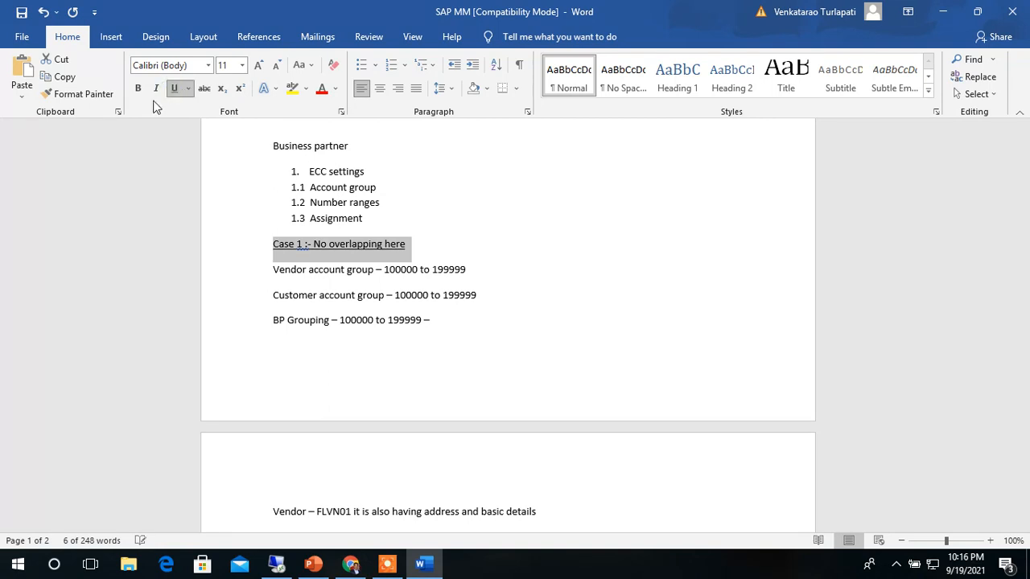
left_click(138, 89)
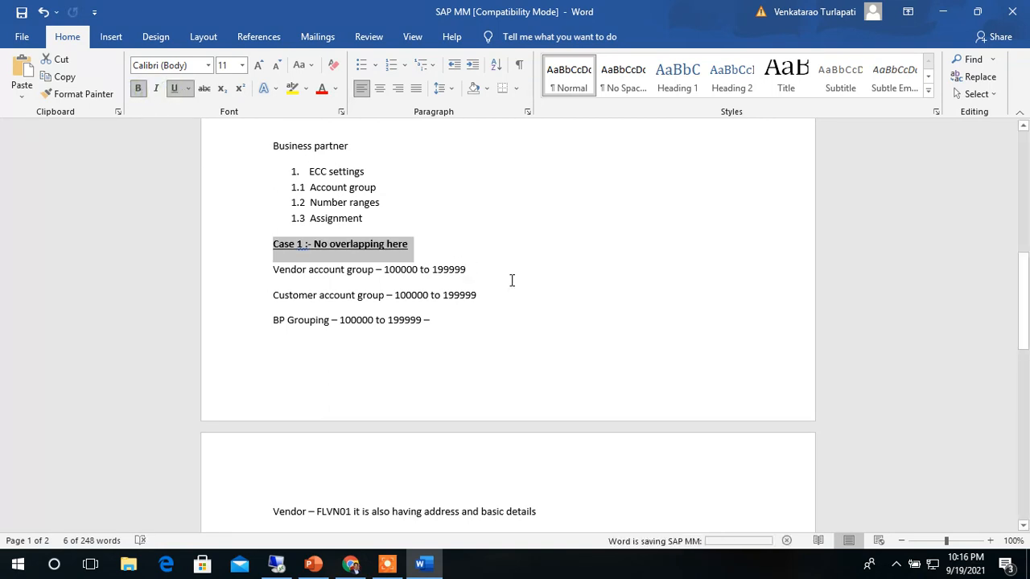
Review the vendor, customer and BP grouping number ranges noted under Cases 1, 2 and 3
key("Down")
key("Down")
key("Down")
key("Down")
key("Down")
key("Down")
key("Down")
key("Down")
key("Down")
key("Down")
key("Down")
key("Down")
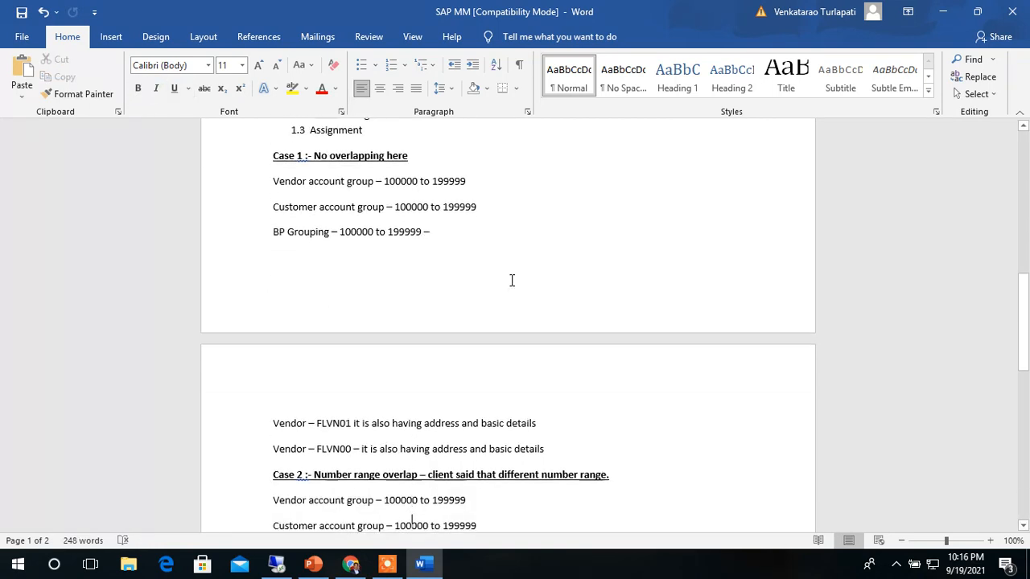
key("Down")
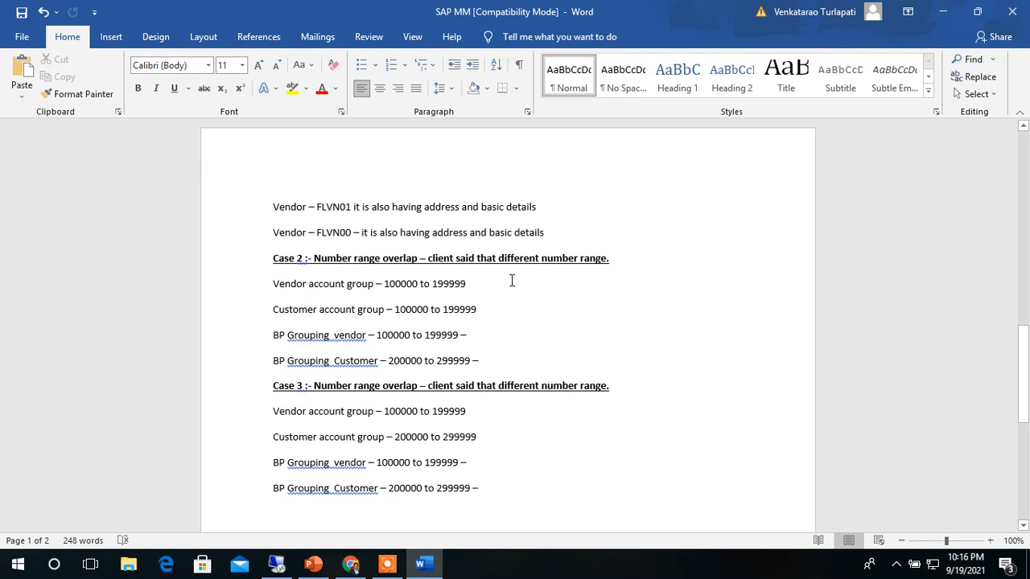
key("Up")
key("Up")
key("Up")
key("Up")
key("Up")
key("Up")
key("Up")
key("Up")
key("Up")
key("Up")
key("Up")
key("Up")
key("Up")
key("Up")
key("Up")
key("Up")
key("Up")
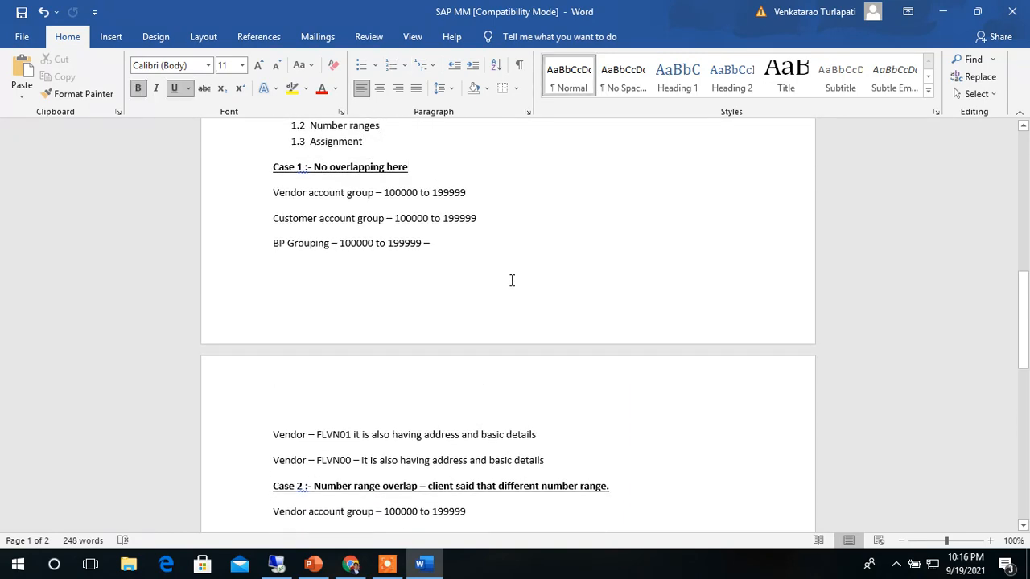
Switch to the MM presentation in PowerPoint, save it, and bring up the SAP remote desktop session
key("alt+Tab")
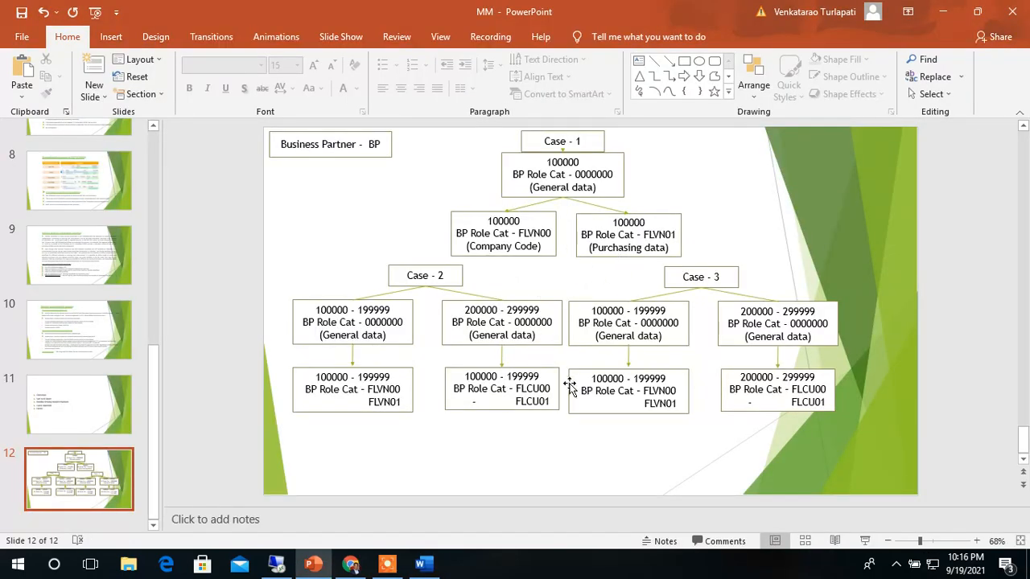
key("ctrl+s")
left_click(276, 564)
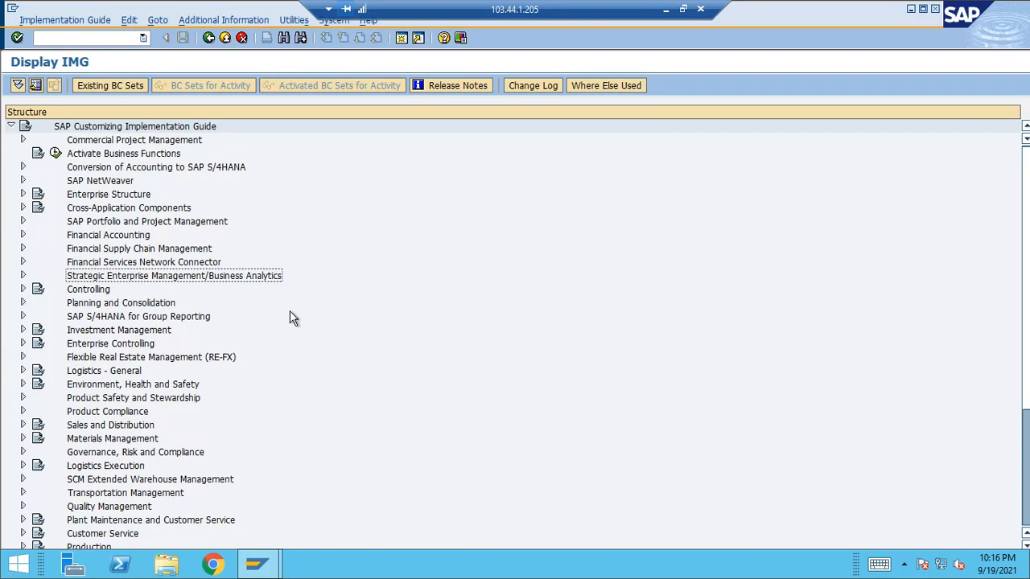
Expand Financial Accounting and its Accounts Receivable and Accounts Payable node in the implementation guide
key("Up")
key("Up")
key("Up")
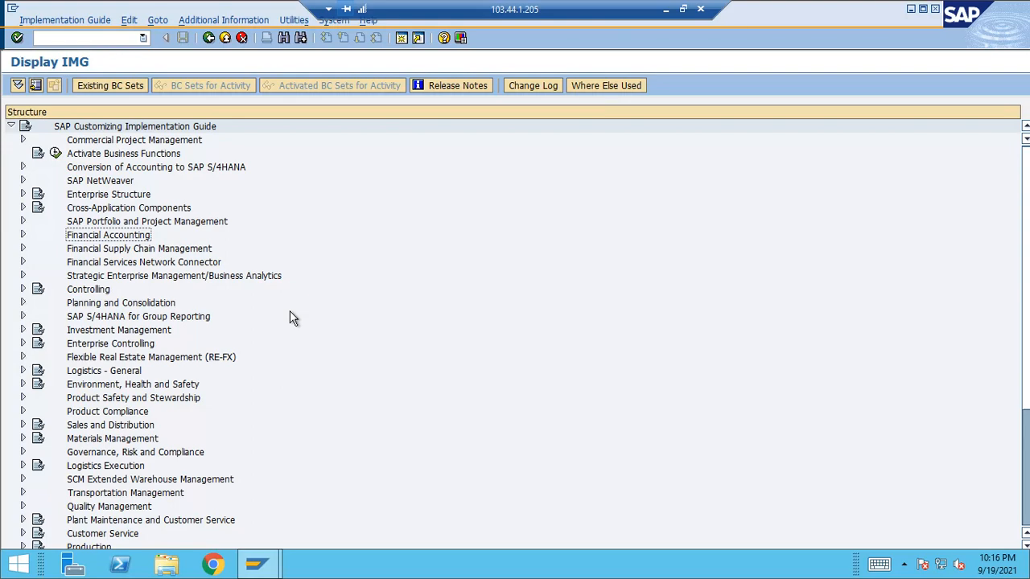
key("Right")
key("Down")
key("Down")
key("Down")
key("Right")
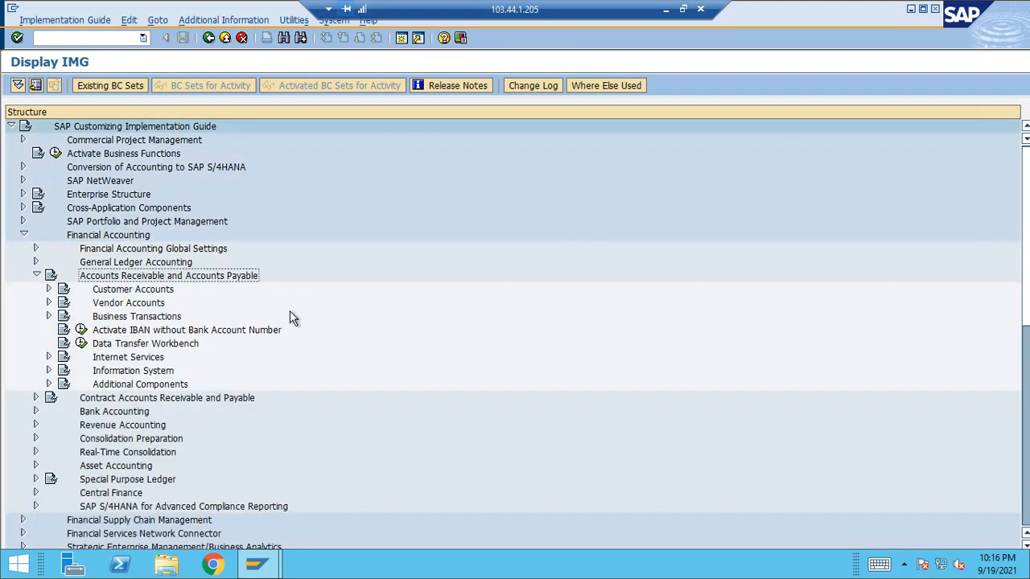
Expand Vendor Accounts down through Master Data to Preparations for Creating Vendor Master Data
key("Down")
key("Down")
key("Right")
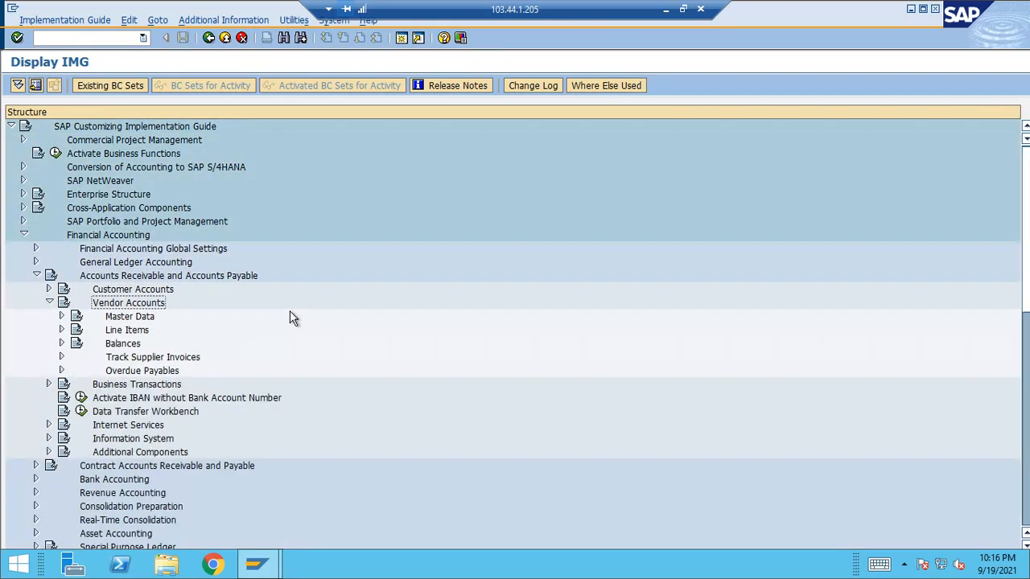
key("Down")
key("Right")
key("Down")
key("Right")
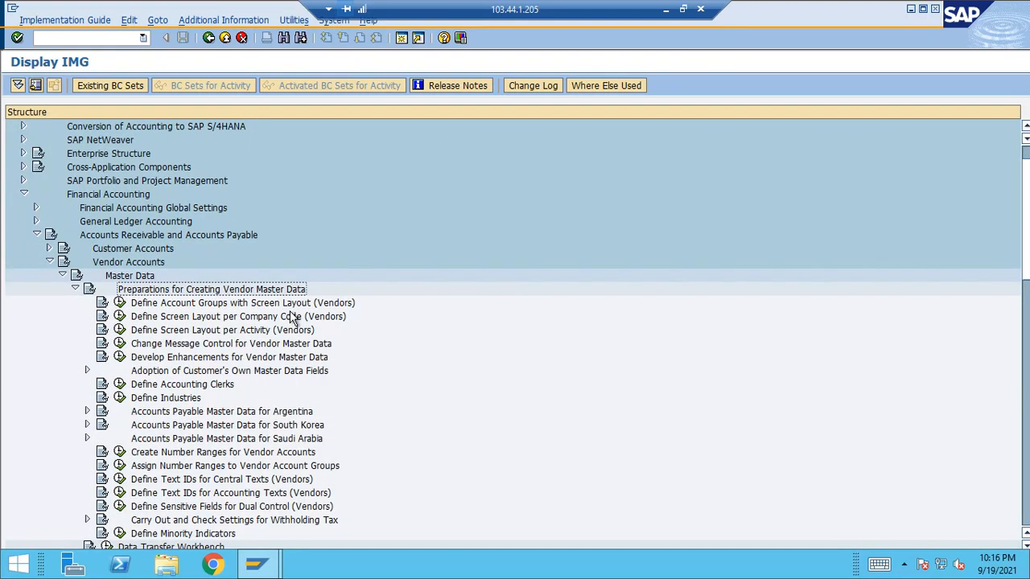
Create a new vendor account group 9919 with the meaning "Domestic Vedors - 9919" under Define Account Groups with Screen Layout (Vendors)
key("Down")
key("Left")
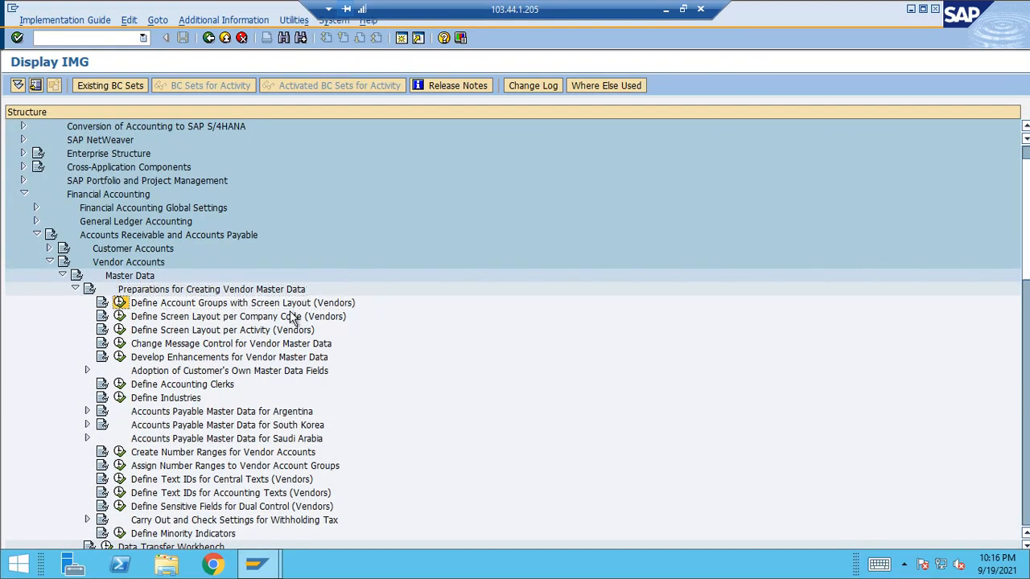
key("Return")
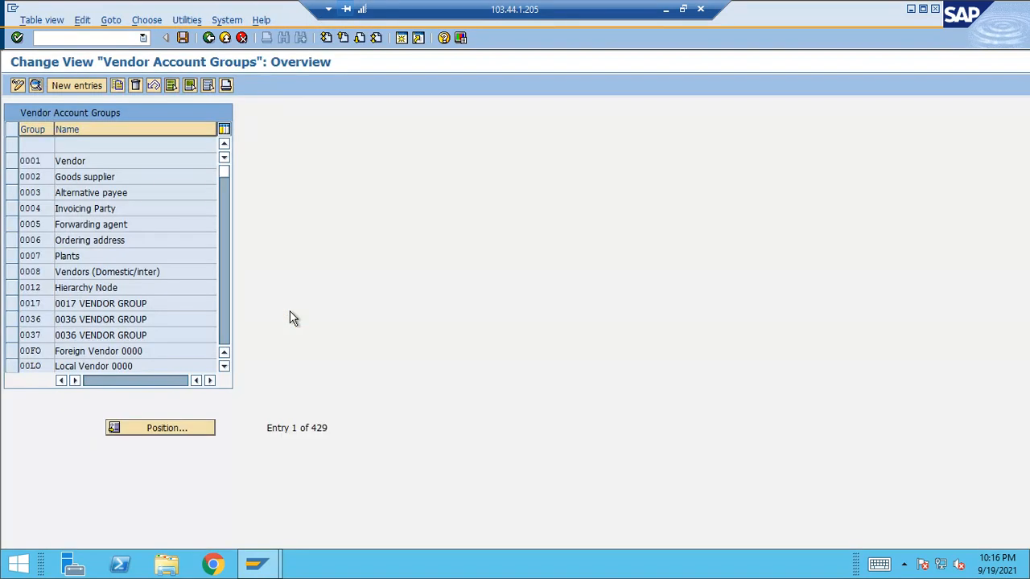
left_click(101, 87)
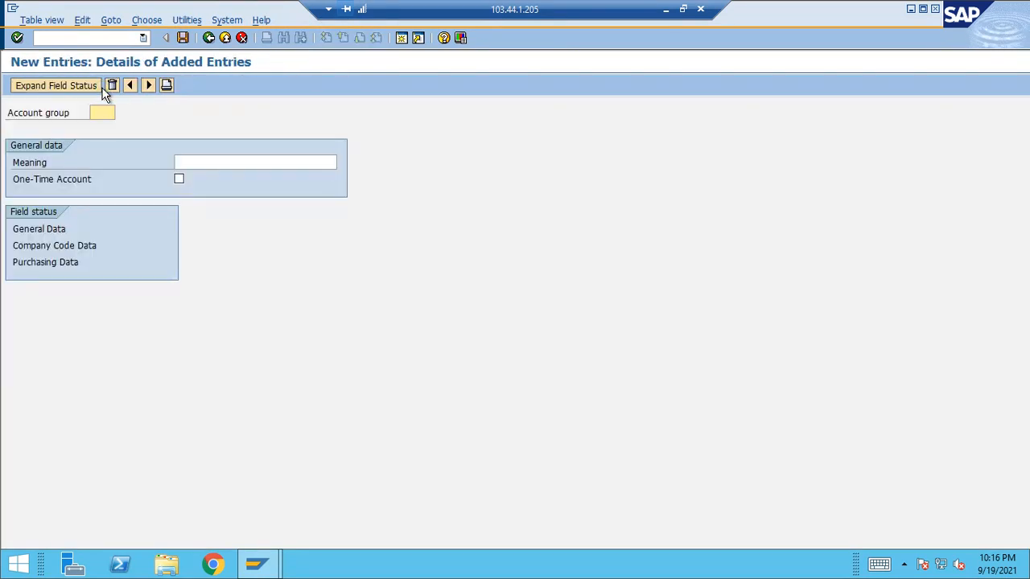
key("Tab")
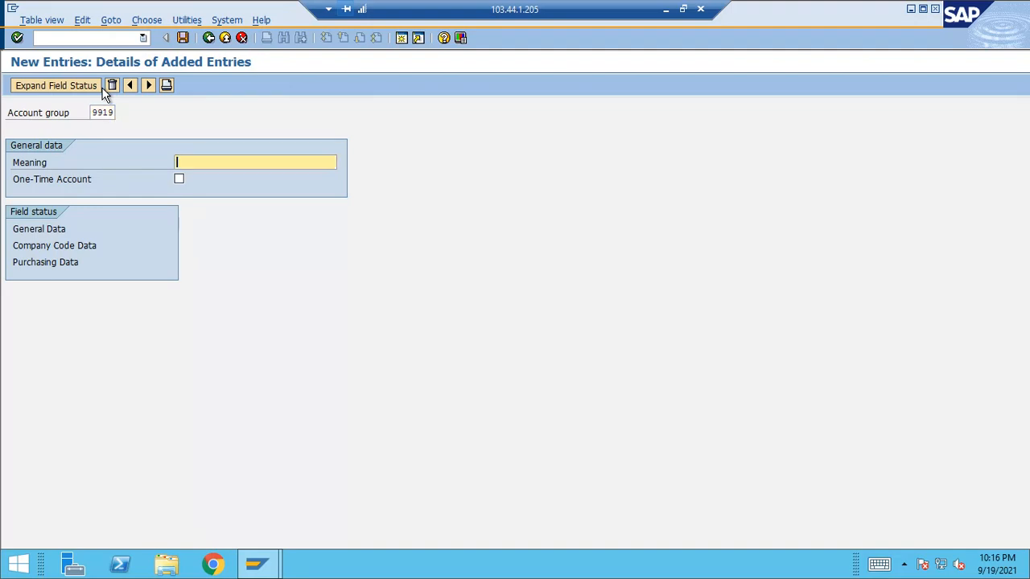
type("Domestic Vedors - 9919")
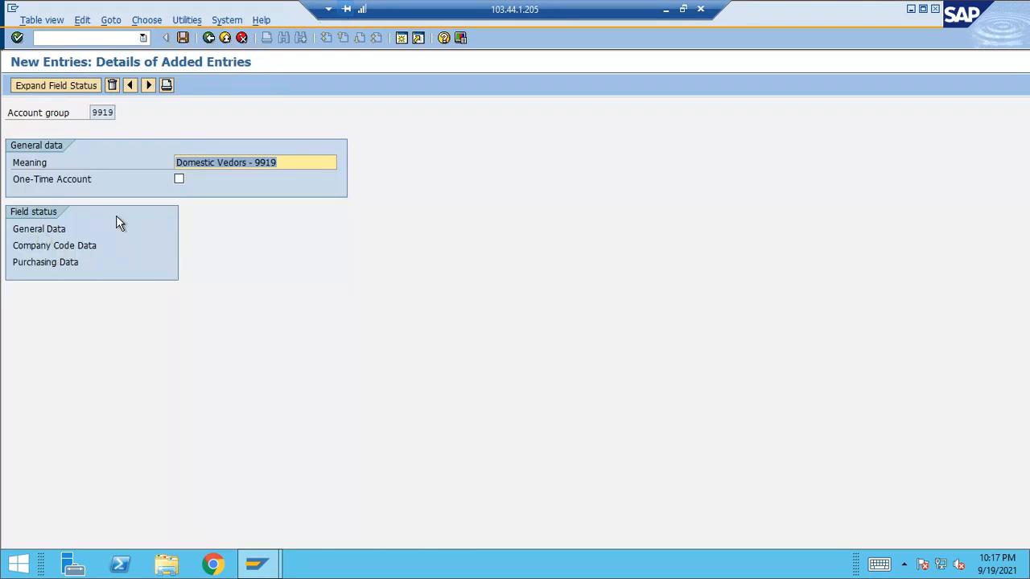
double_click(93, 112)
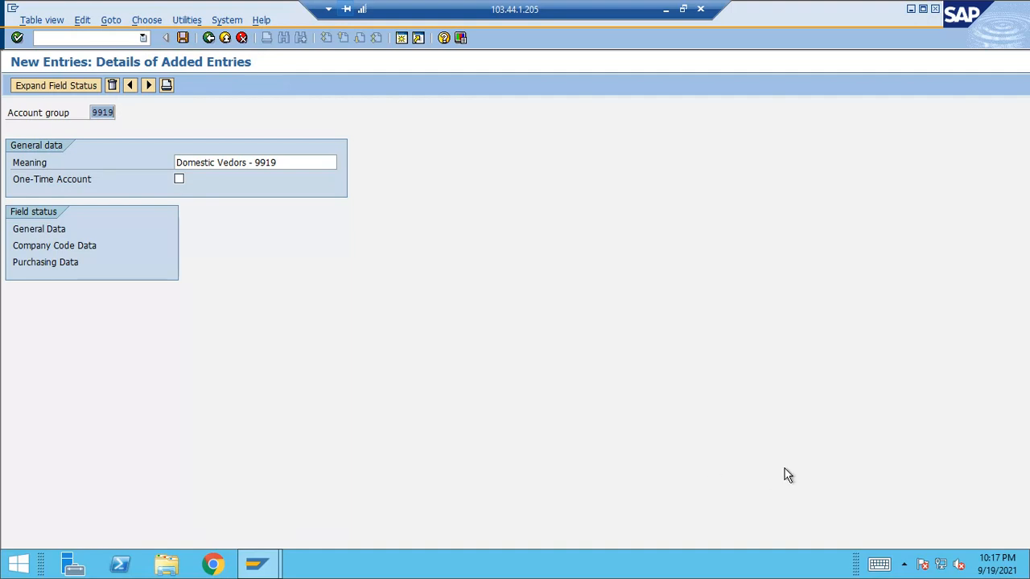
left_click(941, 563)
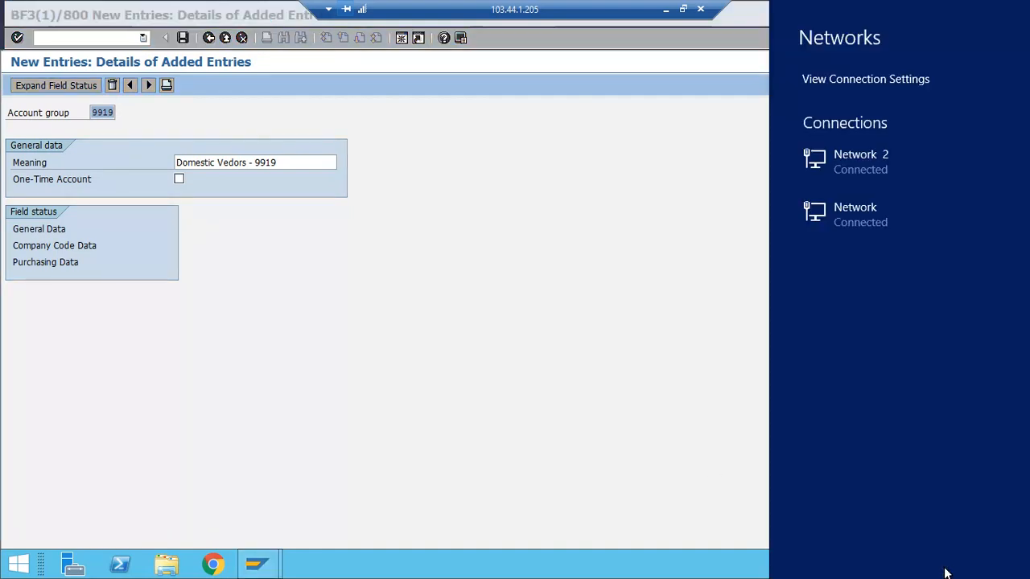
left_click(700, 521)
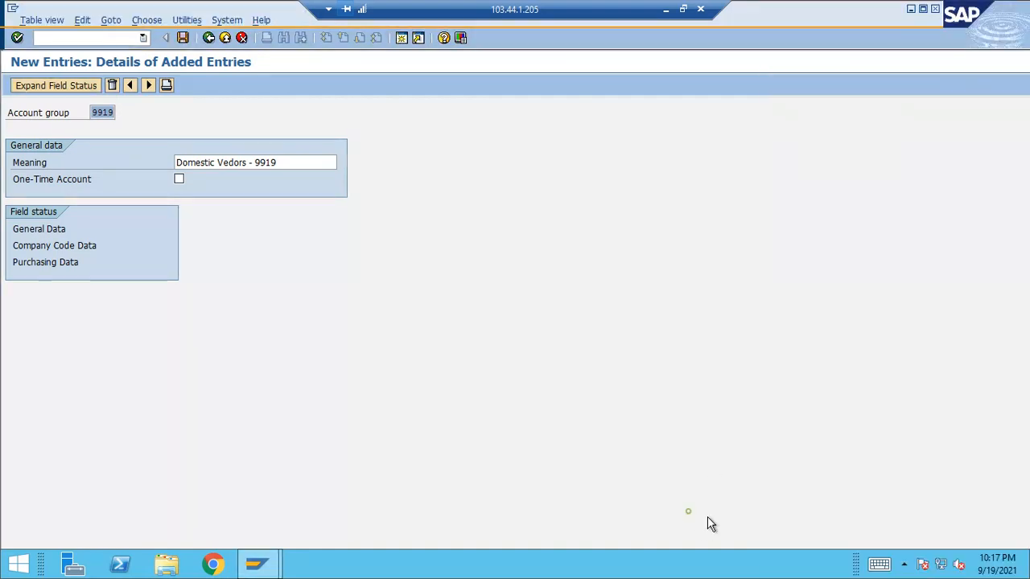
left_click(945, 568)
left_click(638, 393)
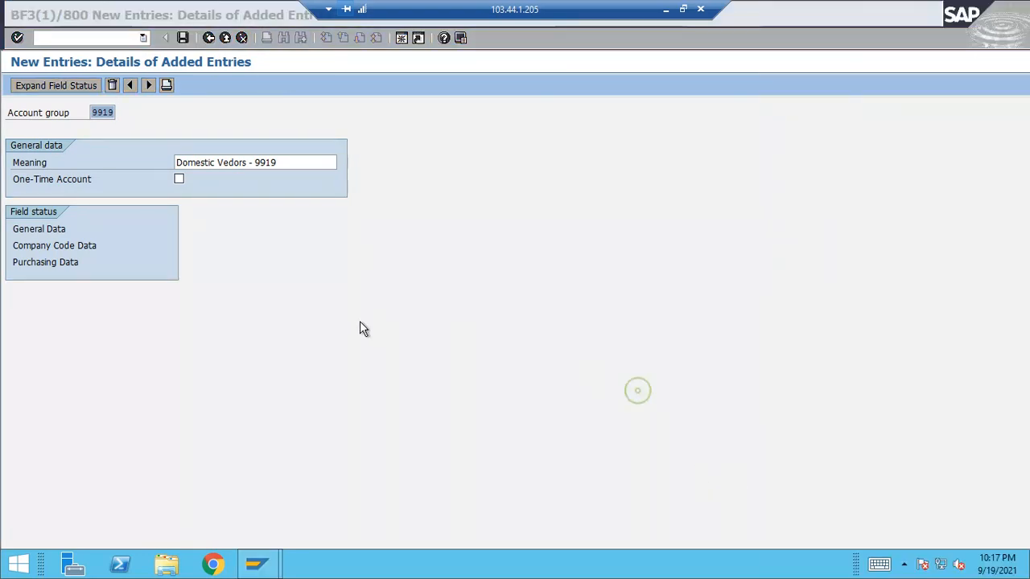
Review the General Data field status groups of account group 9919, including the Address fields
double_click(40, 229)
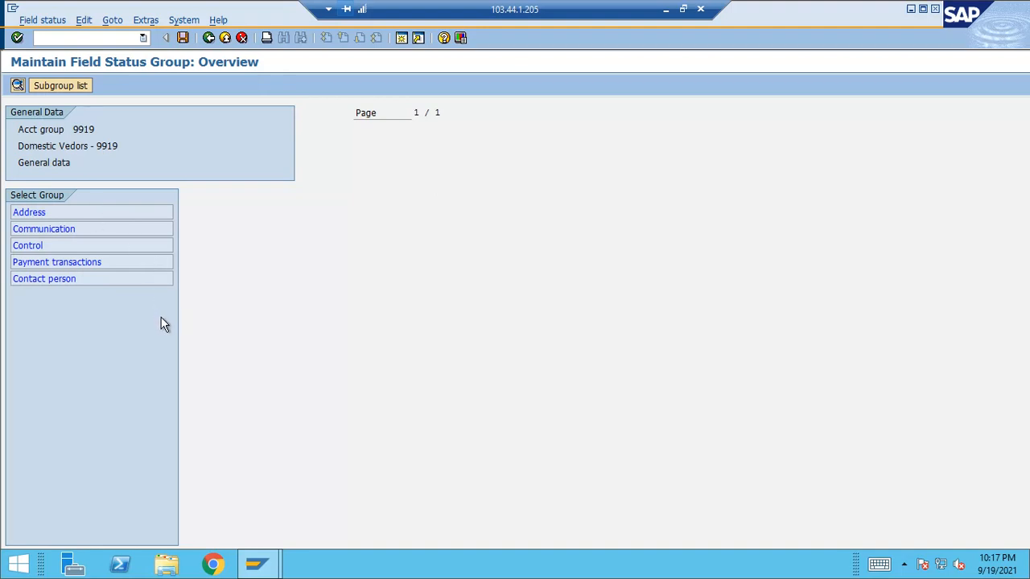
left_click(112, 215)
left_click(111, 261)
left_click(109, 279)
double_click(37, 210)
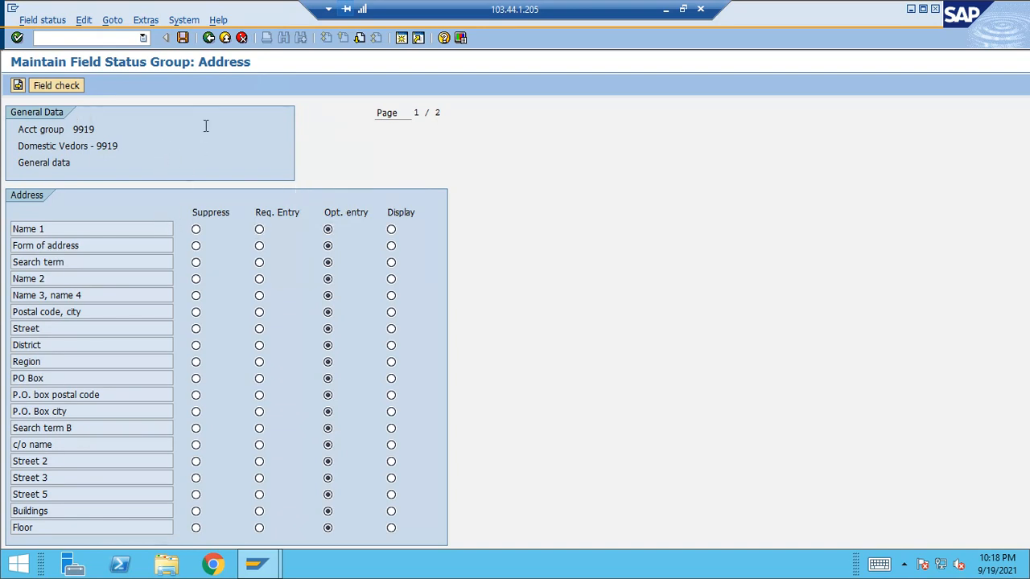
left_click(207, 38)
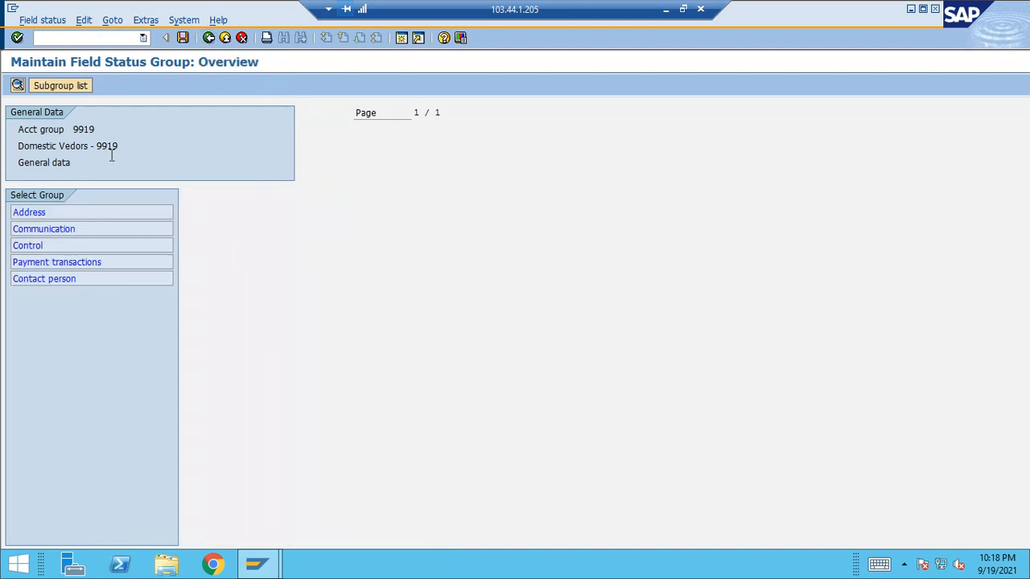
left_click(209, 38)
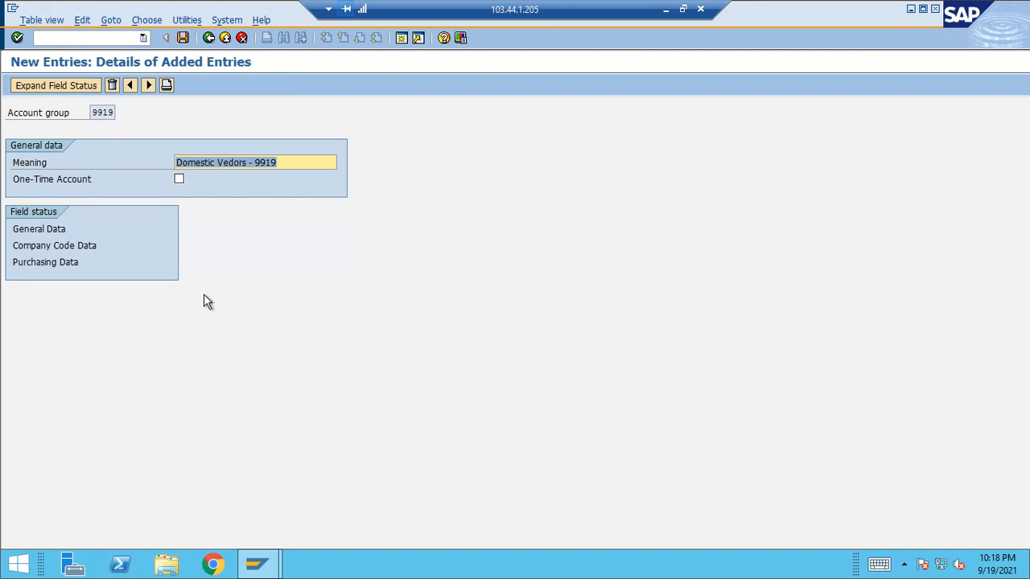
Review the Company Code Data field status of account group 9919, checking the Account management and Payment transactions fields
double_click(73, 247)
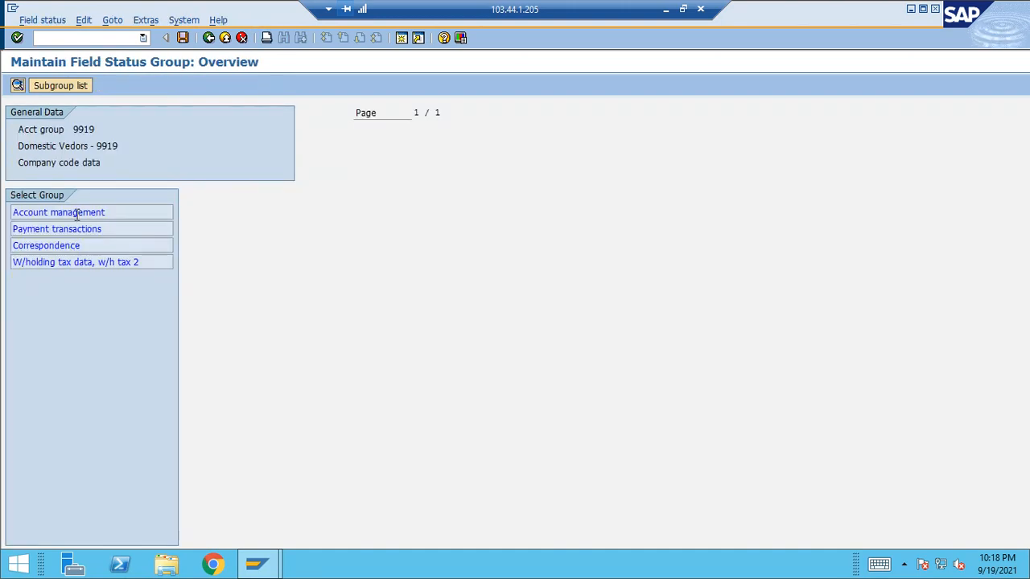
double_click(77, 214)
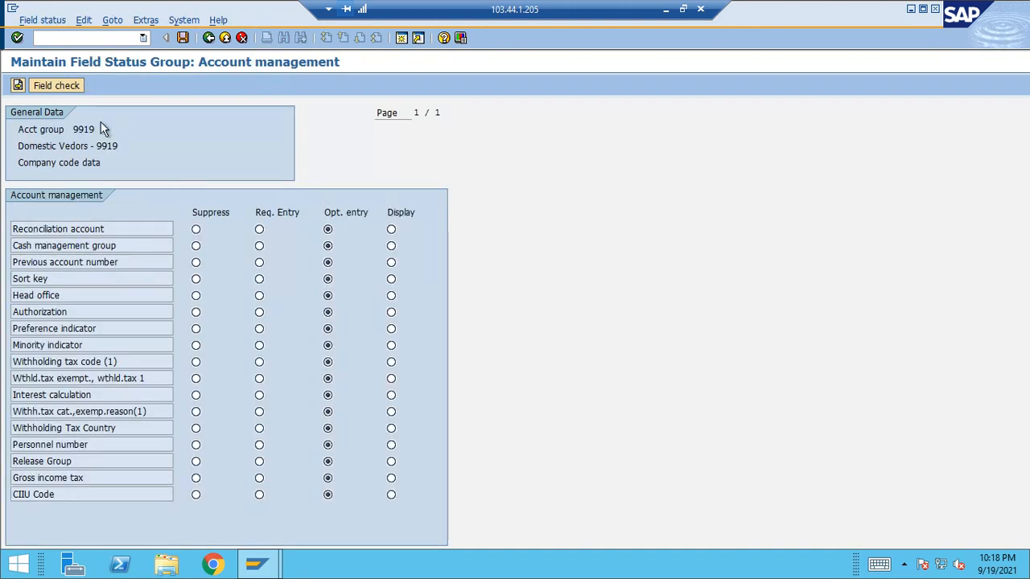
left_click(19, 87)
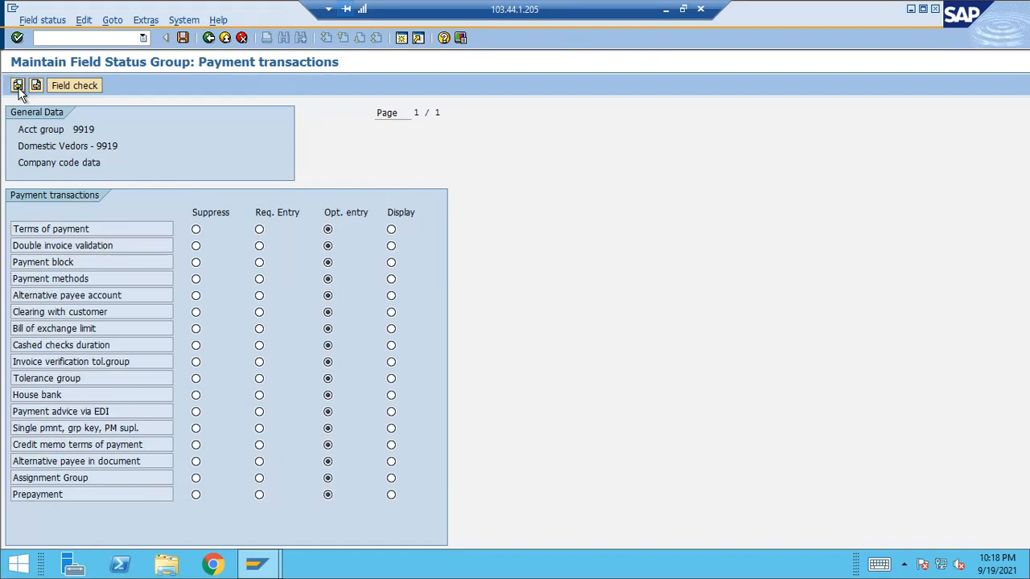
left_click(18, 87)
left_click(18, 86)
left_click(18, 86)
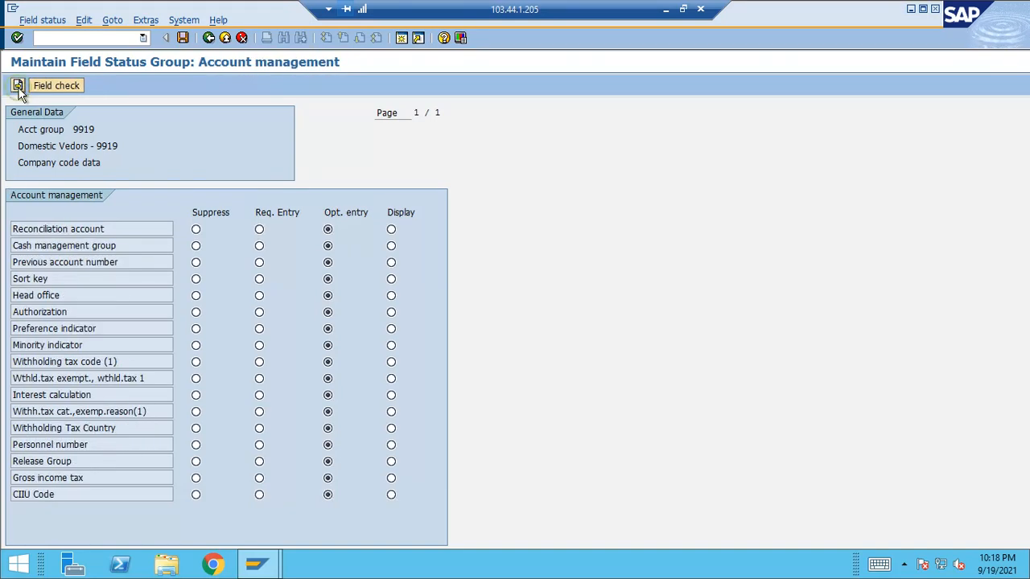
left_click(18, 86)
left_click(17, 87)
left_click(18, 87)
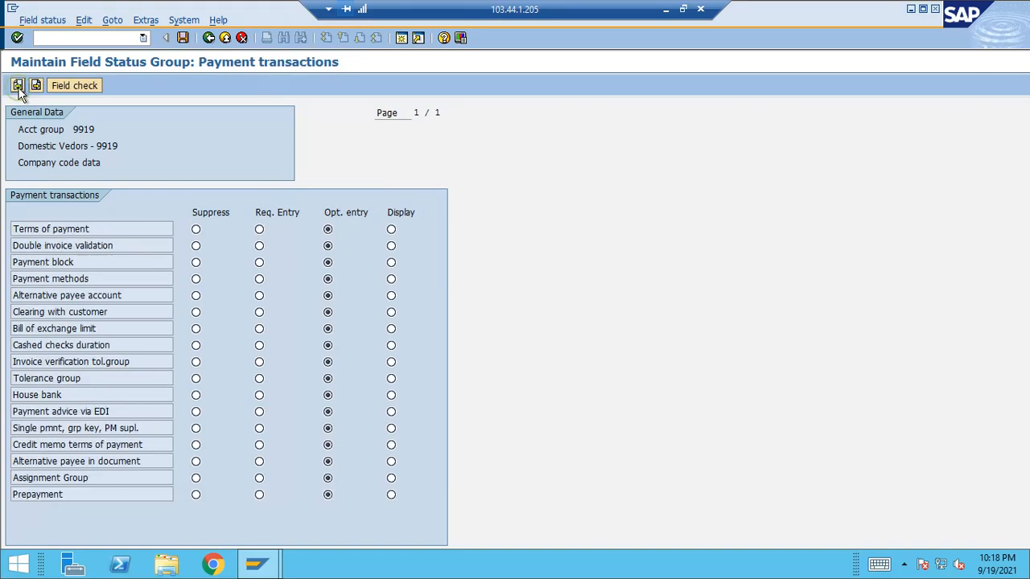
left_click(207, 40)
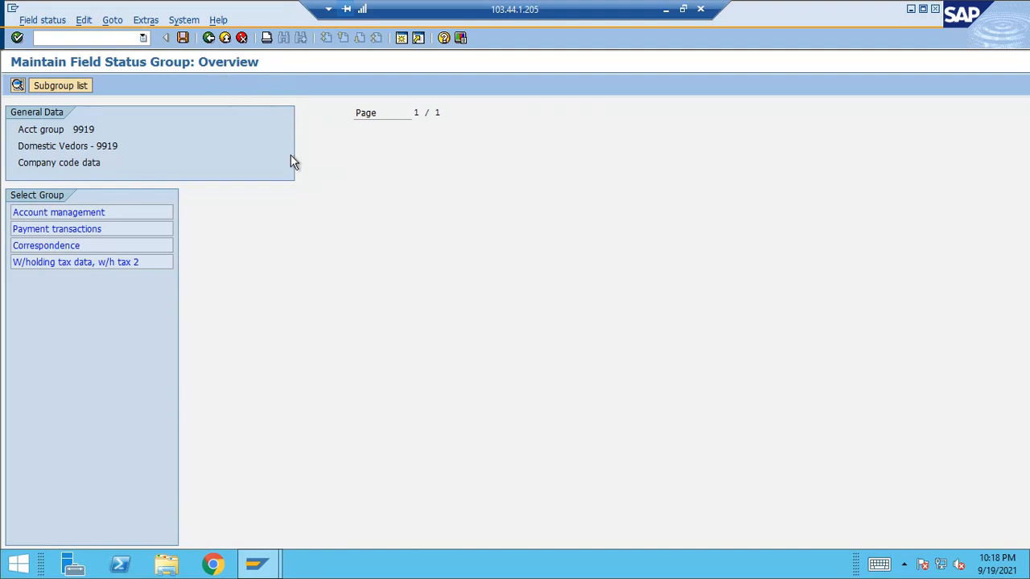
Close the field status and account group 9919 settings and return to the implementation guide
left_click(209, 39)
left_click(208, 38)
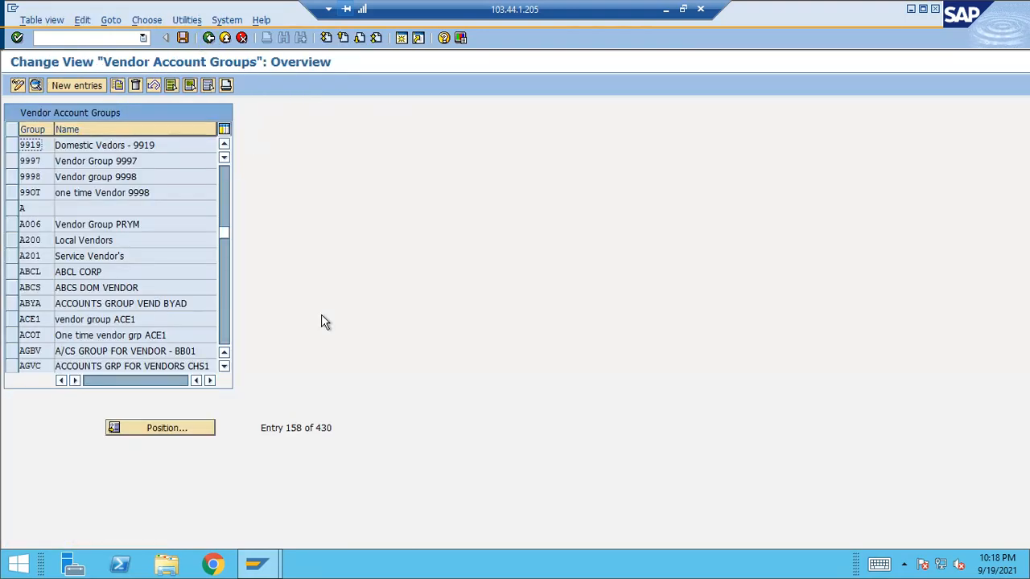
left_click(209, 38)
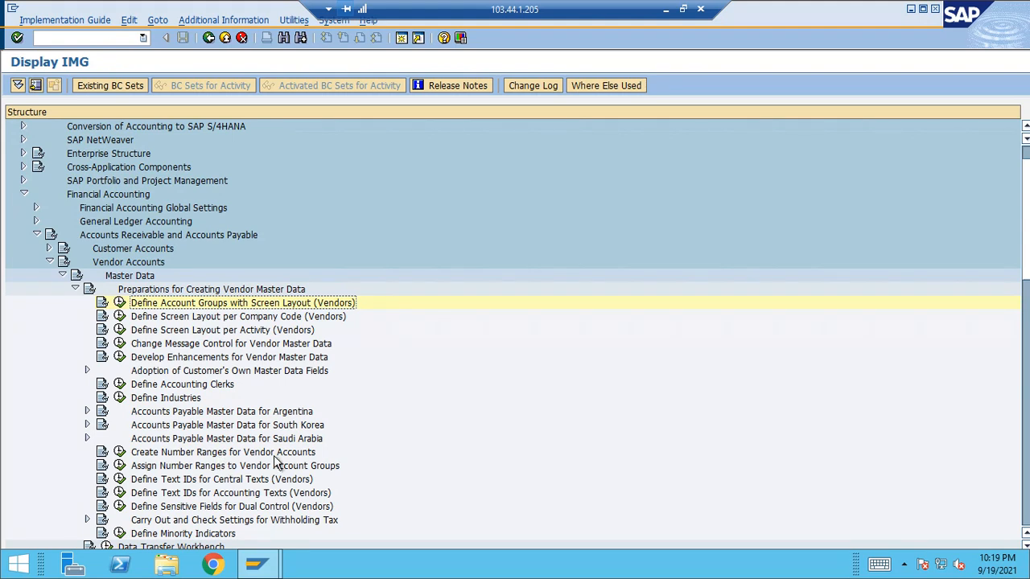
Add interval 82 from 8101 to 8200 with internal numbering to the vendor account number ranges
left_click(119, 452)
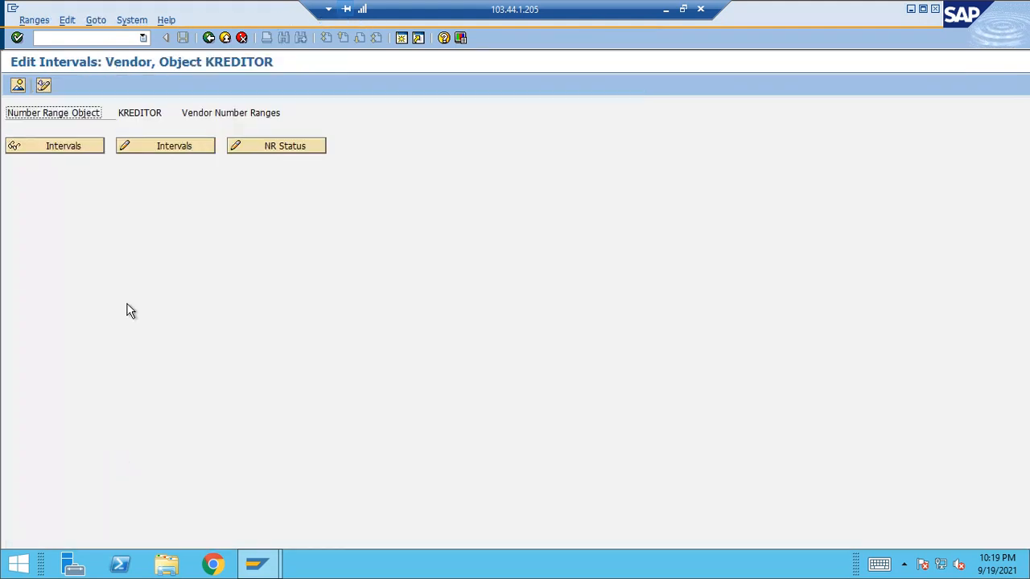
left_click(170, 148)
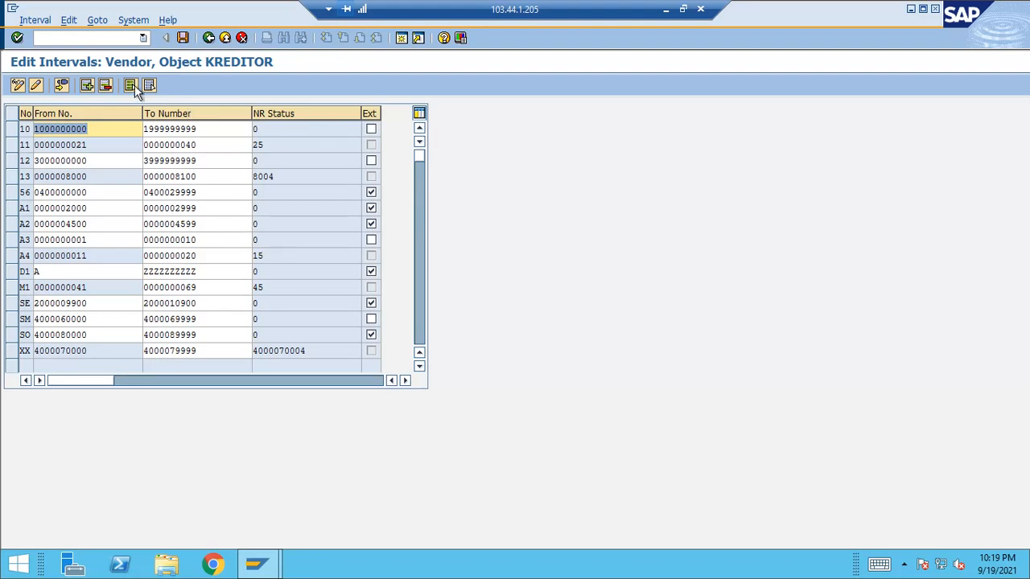
left_click(88, 86)
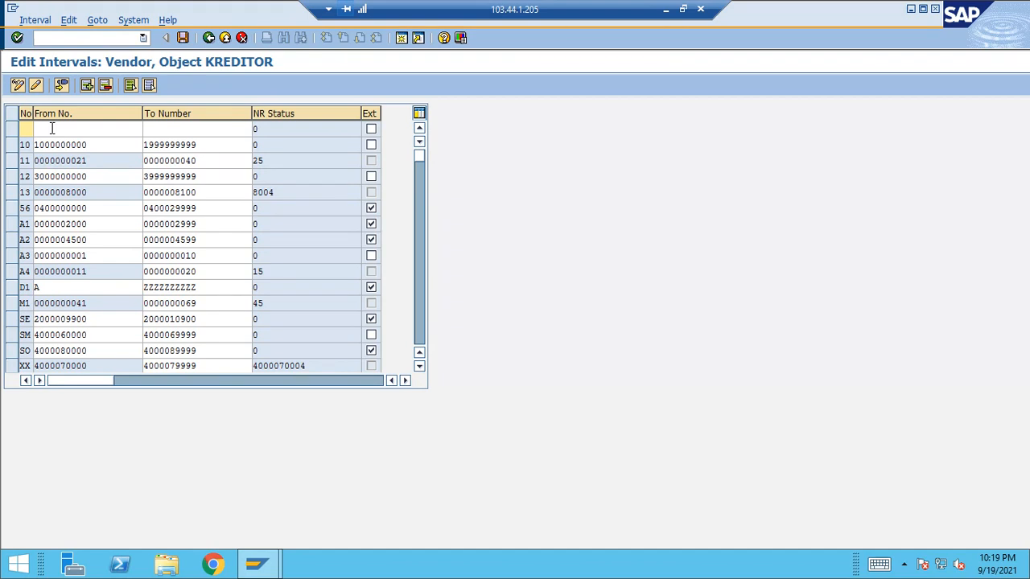
type("18")
key("BackSpace")
key("BackSpace")
type("82")
left_click(52, 129)
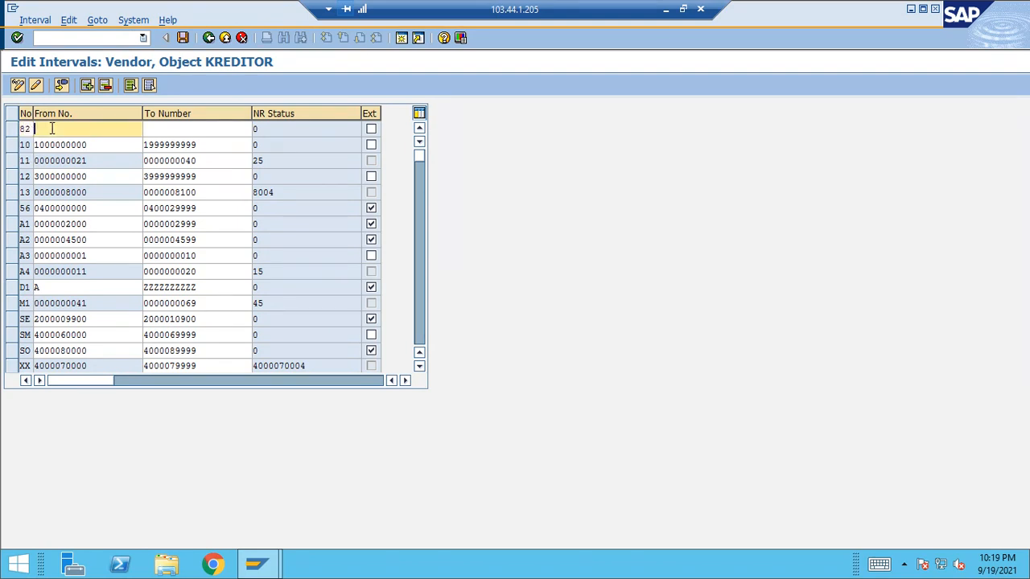
type("8100")
key("Tab")
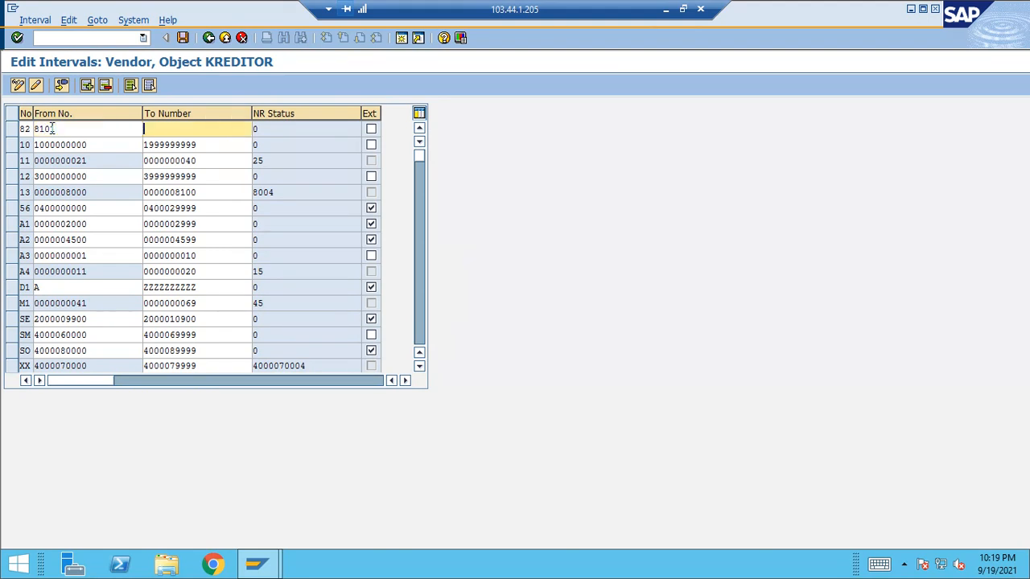
type("8200")
key("Return")
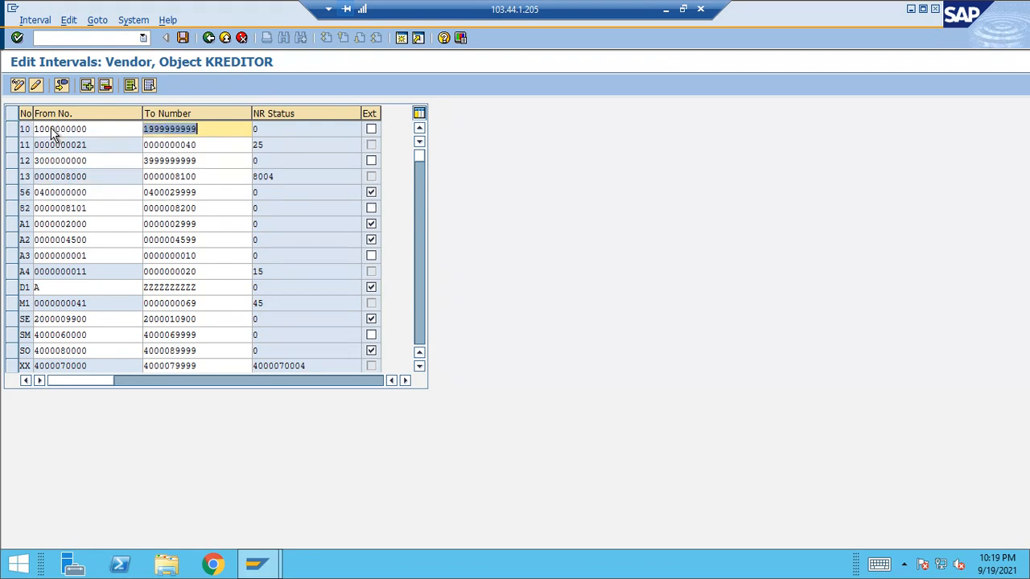
Save the vendor number range intervals, acknowledge the transport notice, and return to the implementation guide
key("ctrl+s")
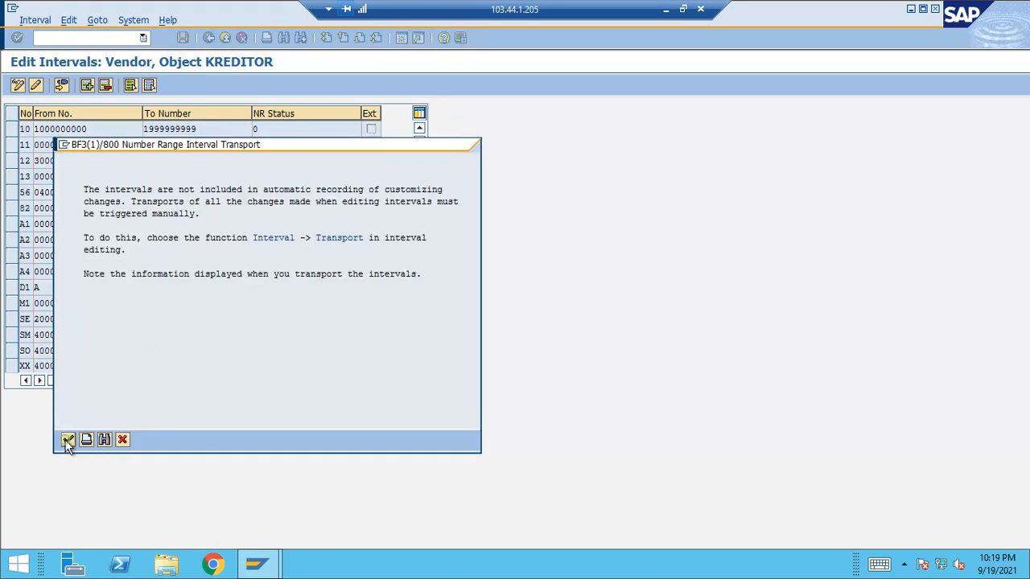
left_click(67, 440)
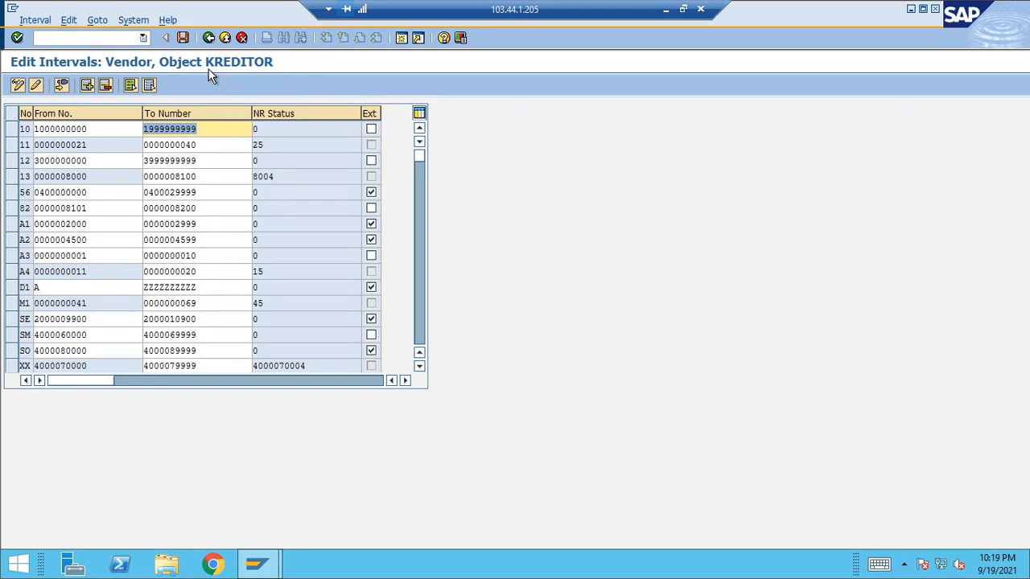
left_click(209, 38)
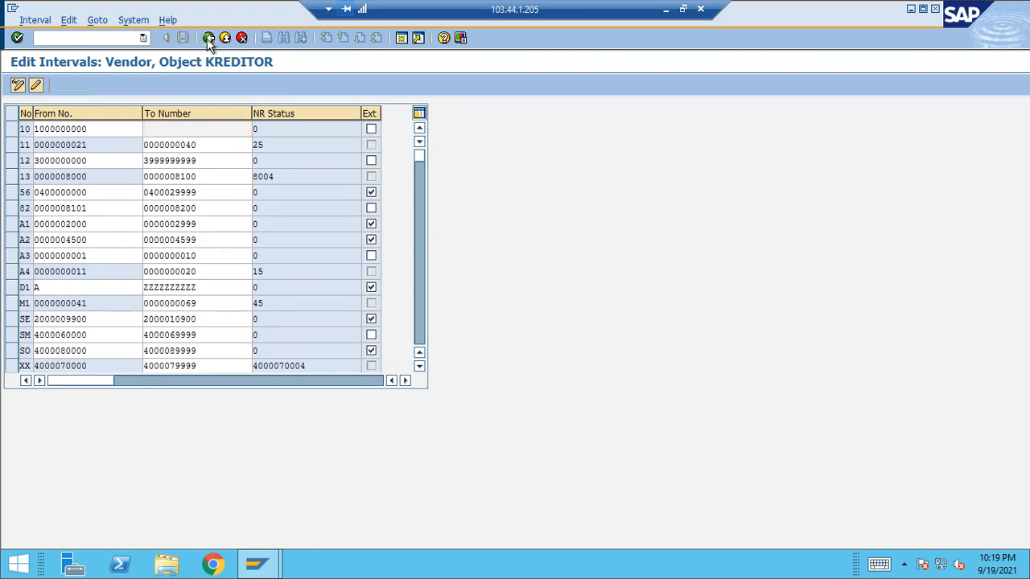
left_click(224, 38)
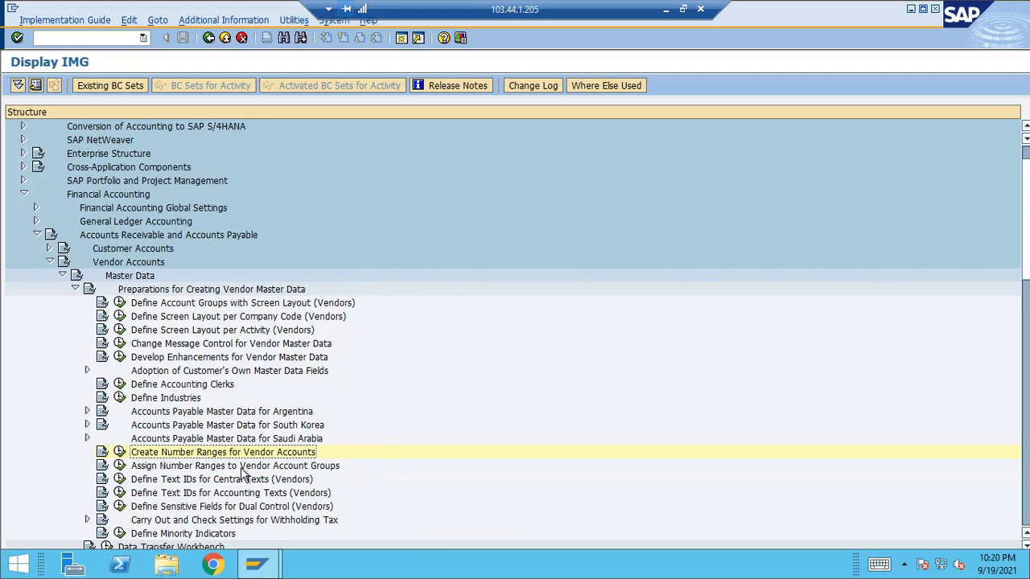
Assign number range 82 to vendor account group 9919 in the Assign Number Ranges to Vendor Account Groups activity
left_click(119, 466)
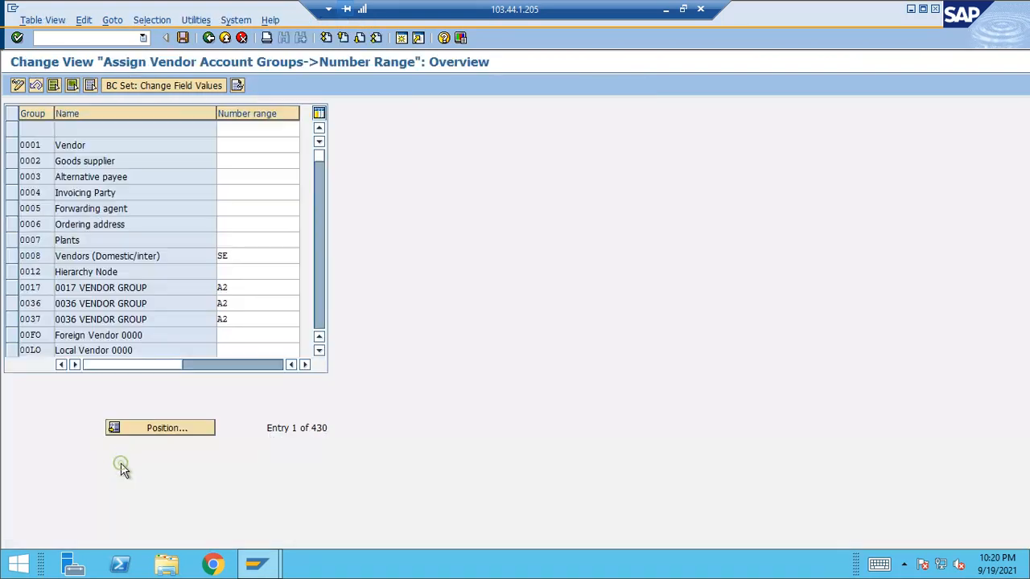
left_click(200, 428)
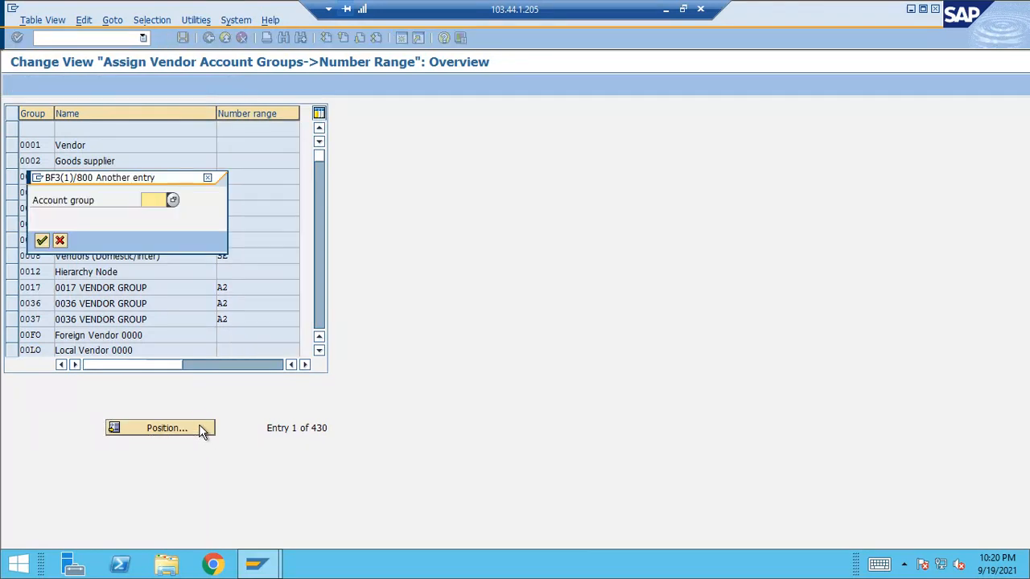
type("9919")
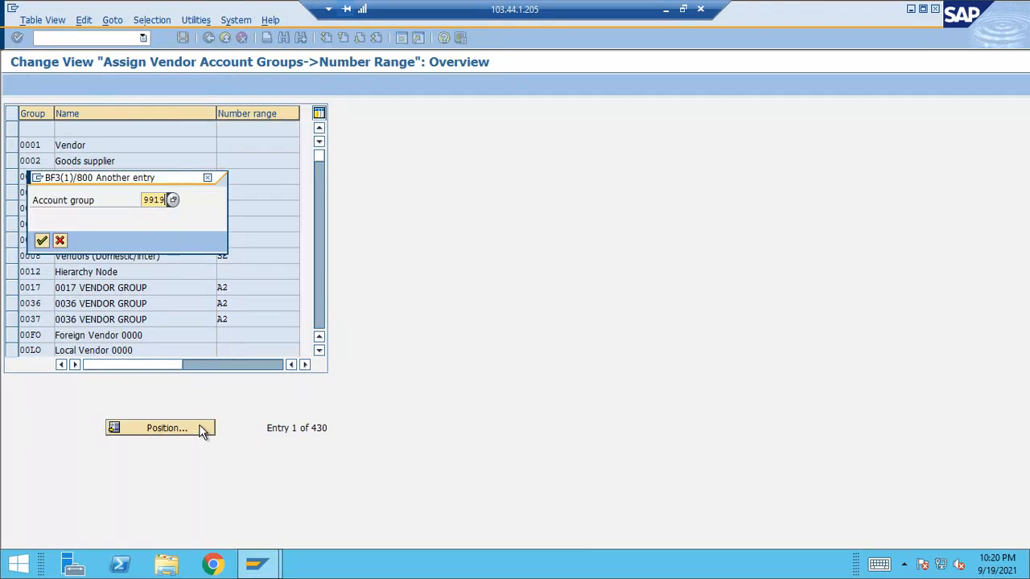
key("Return")
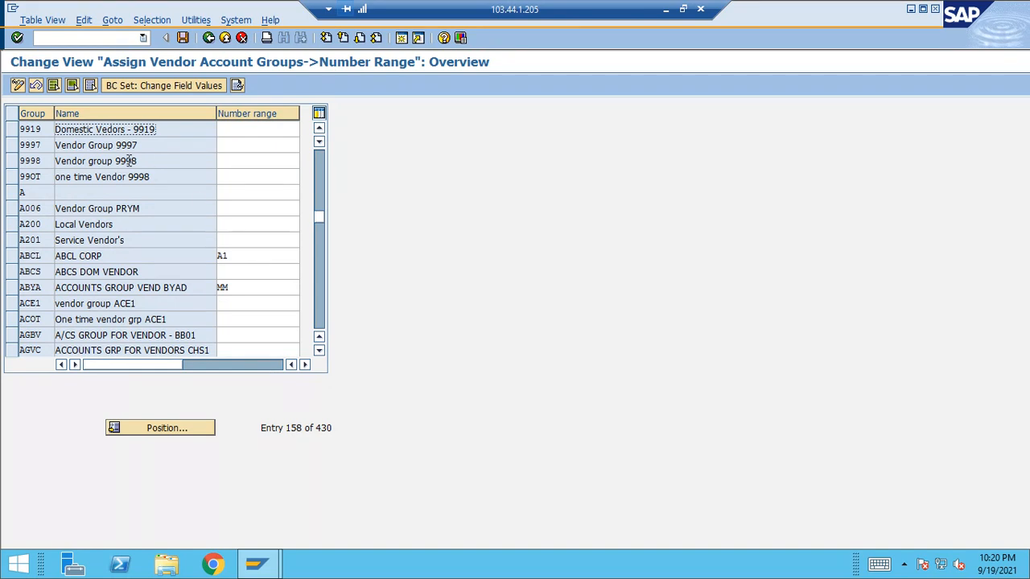
left_click(264, 132)
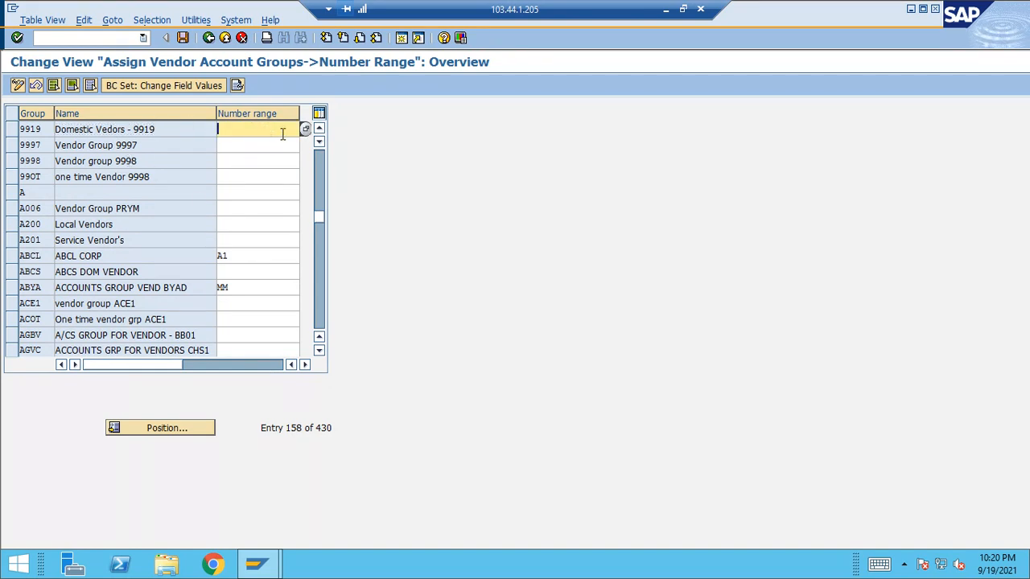
left_click(305, 131)
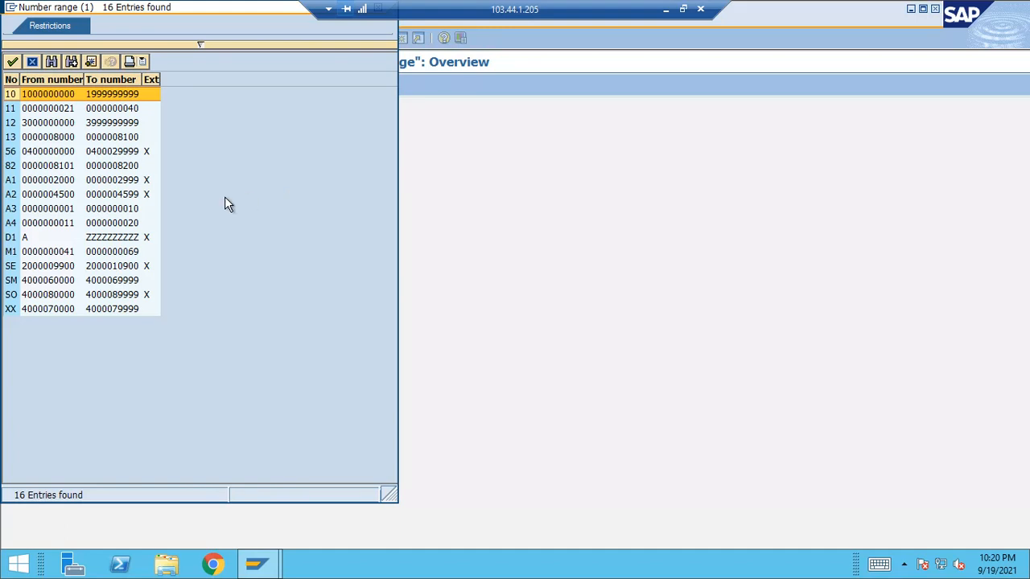
double_click(126, 165)
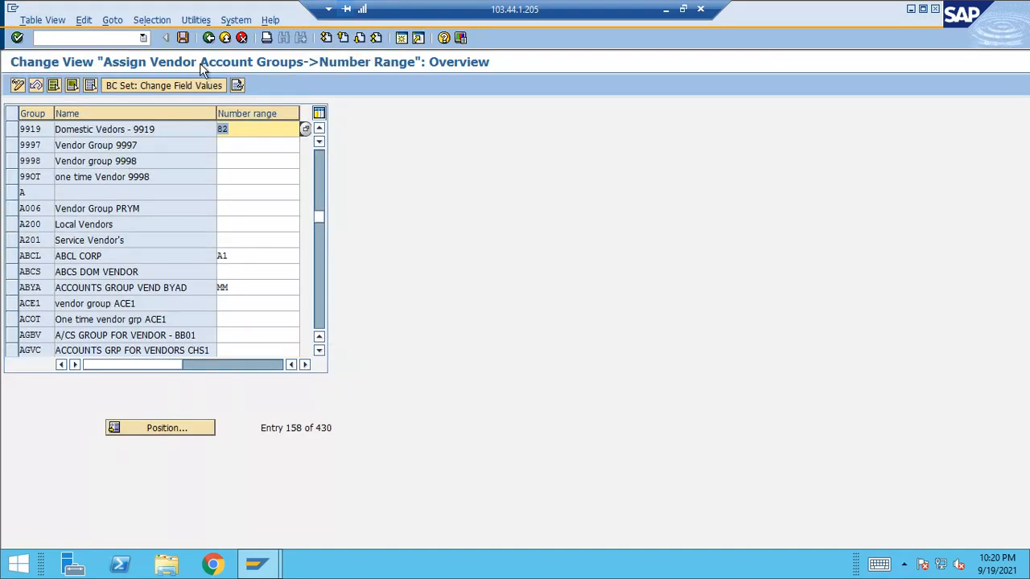
Save the number range assignments, changing the number range of account group ABYA to M1
left_click(184, 38)
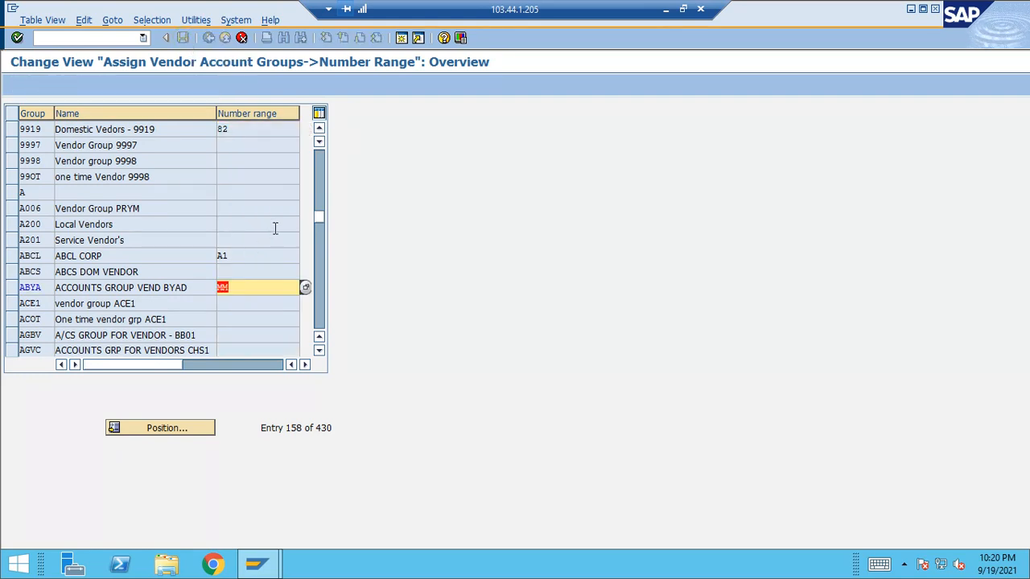
type("M1")
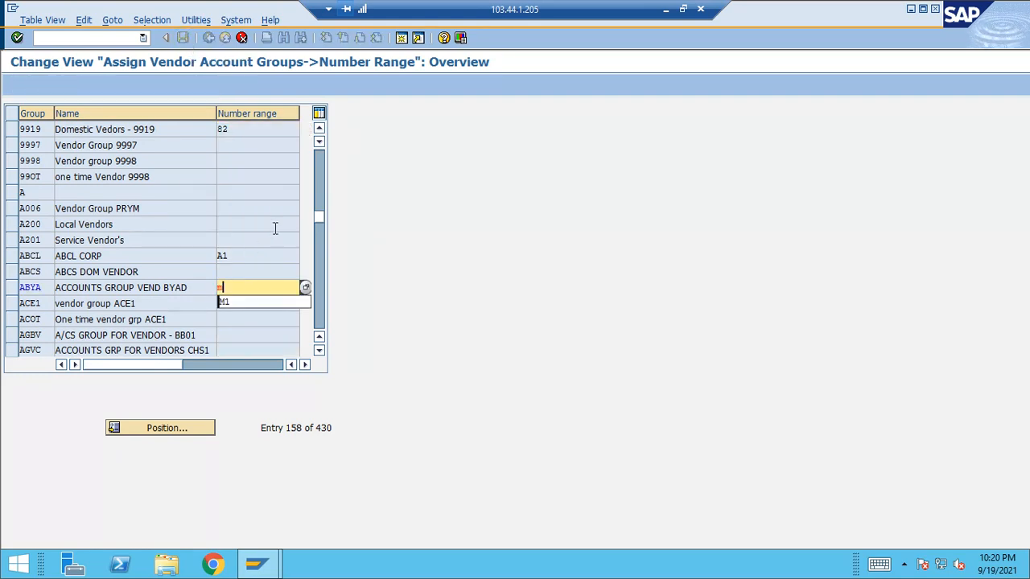
key("Return")
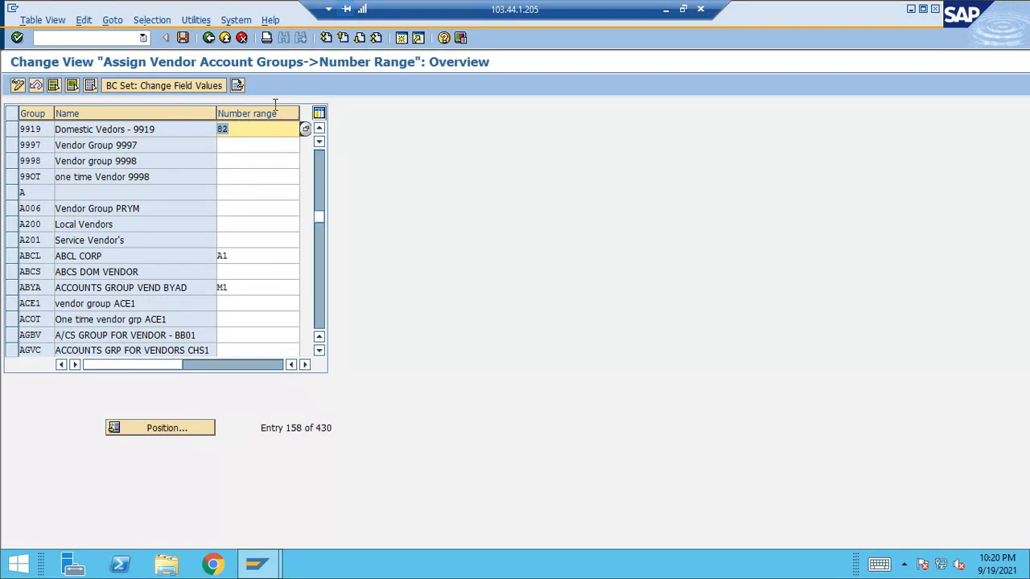
Review the available number ranges and their external flags for group 9919, then return to the implementation guide
left_click(254, 130)
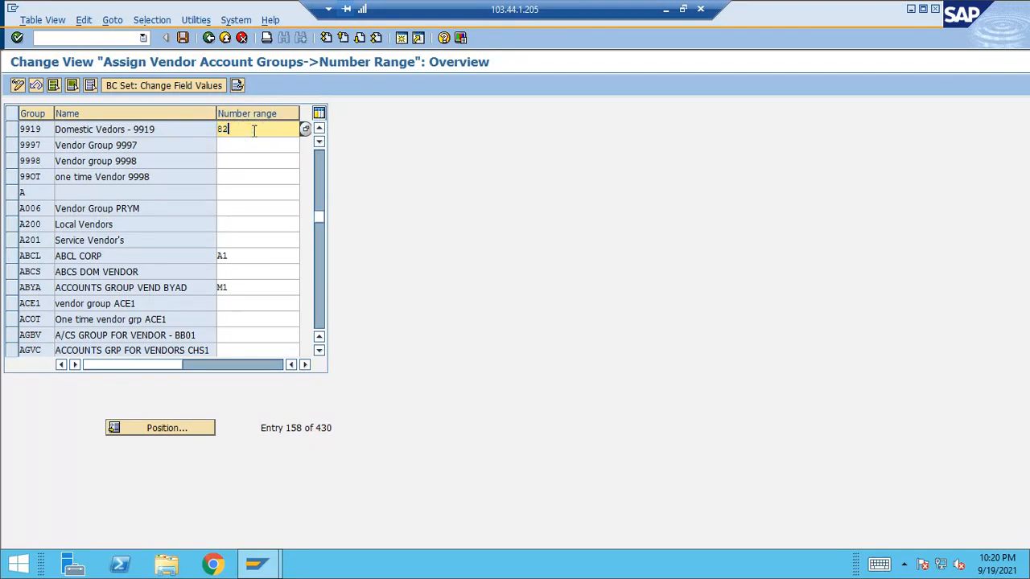
left_click(305, 129)
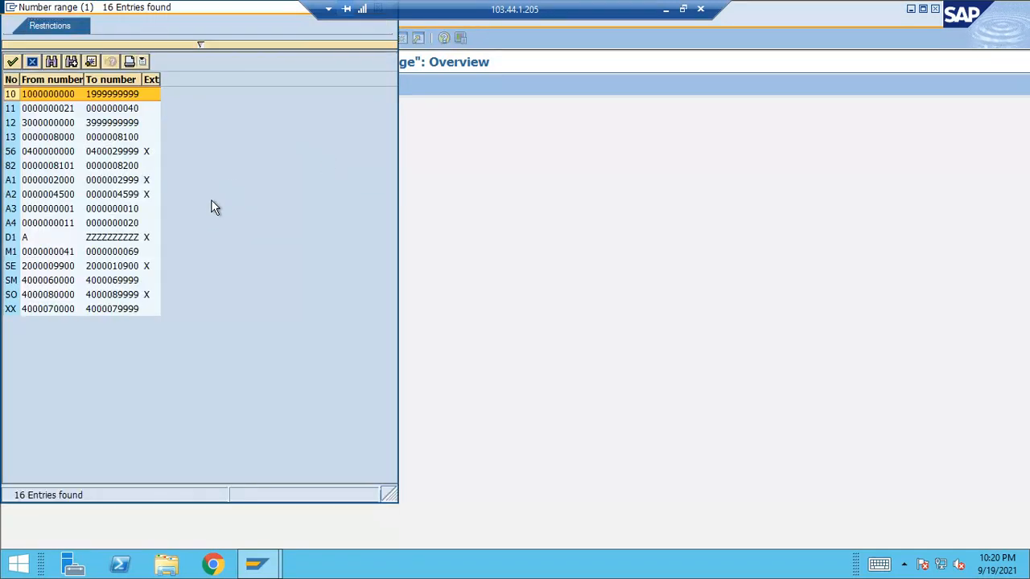
left_click(150, 196)
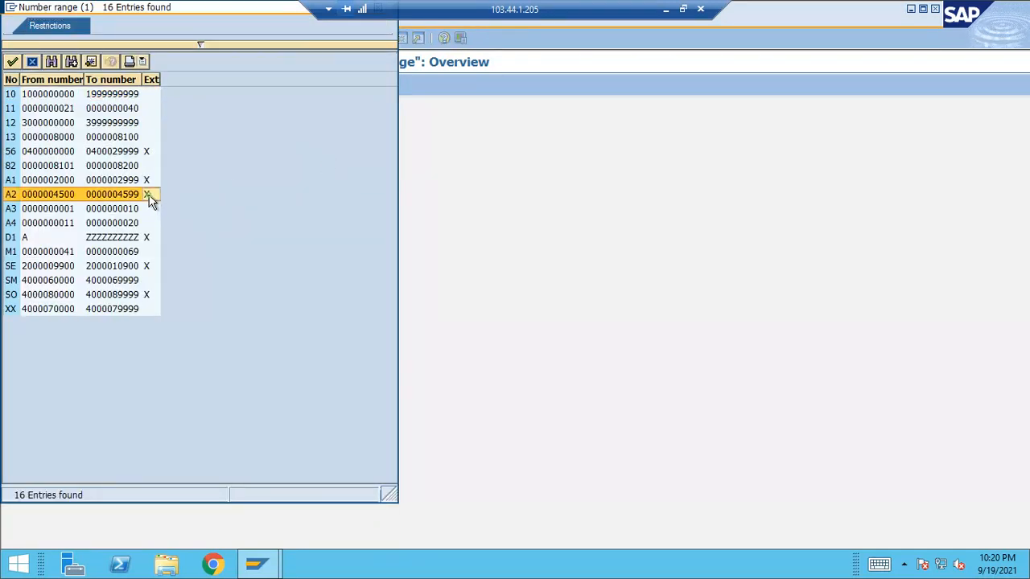
left_click(139, 167)
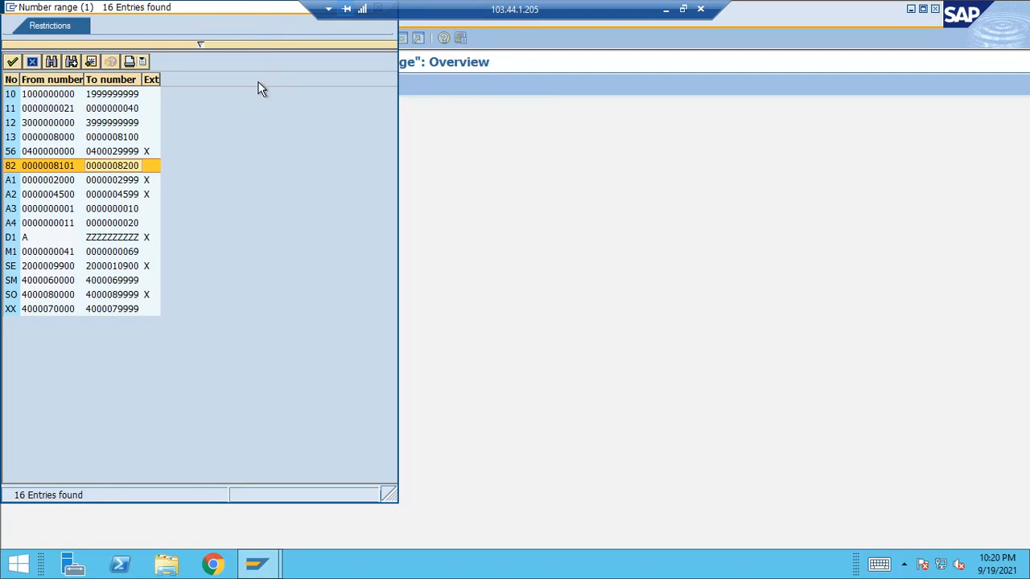
left_click(34, 63)
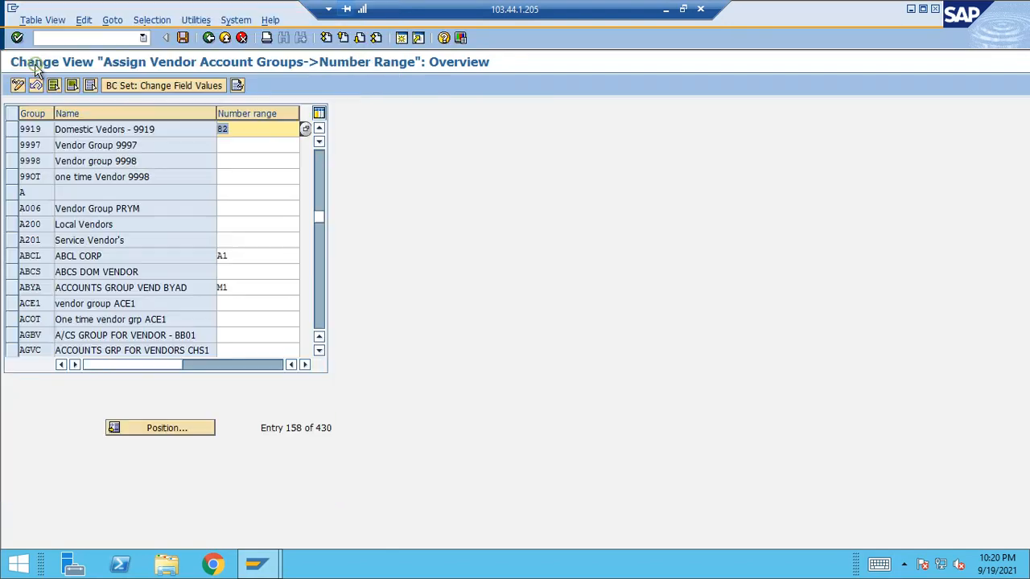
left_click(210, 38)
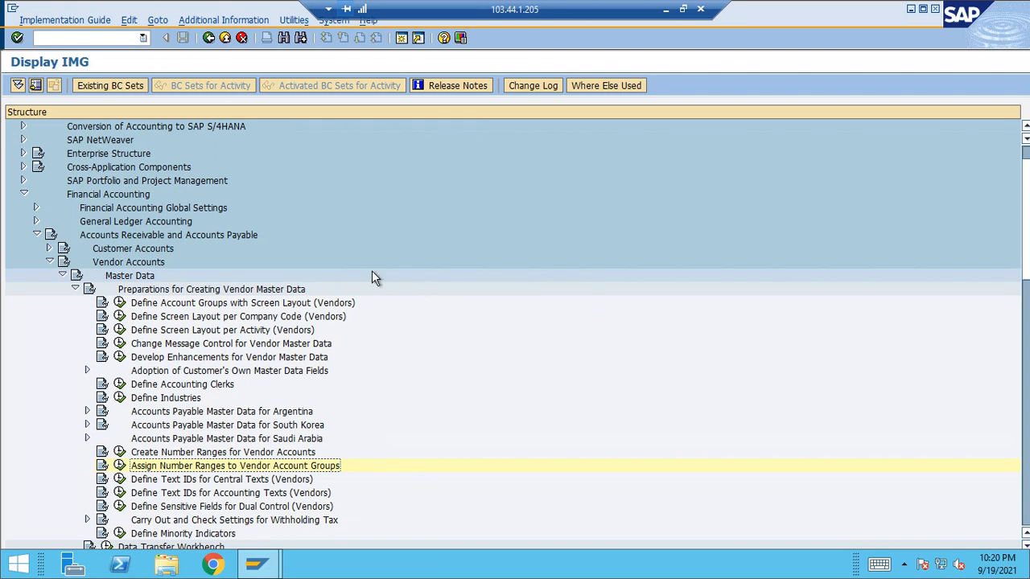
Collapse the vendor master data nodes up to the Financial Accounting node in the implementation guide
double_click(139, 291)
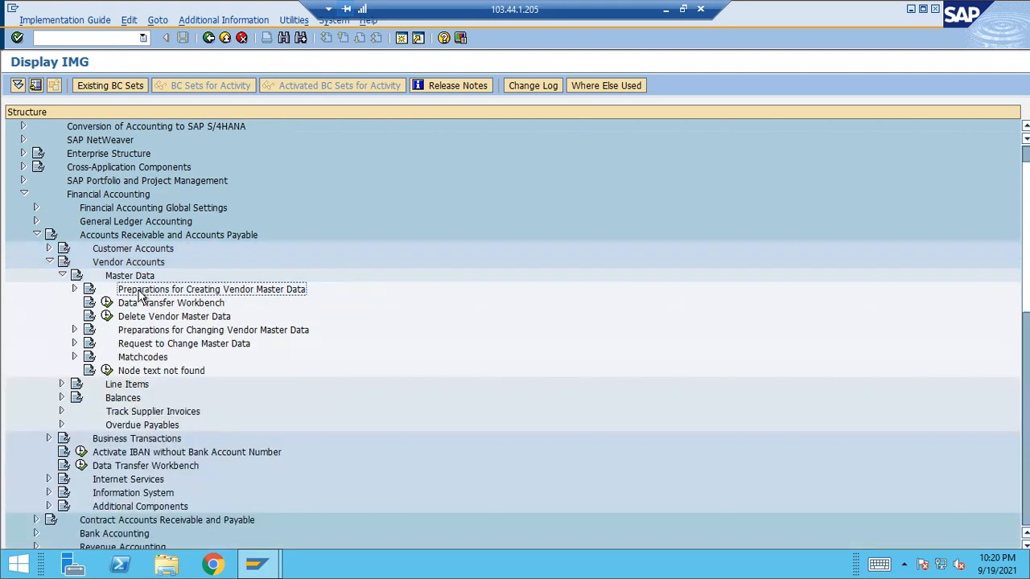
key("Left")
key("Left")
key("Left")
key("Left")
key("Left")
key("Left")
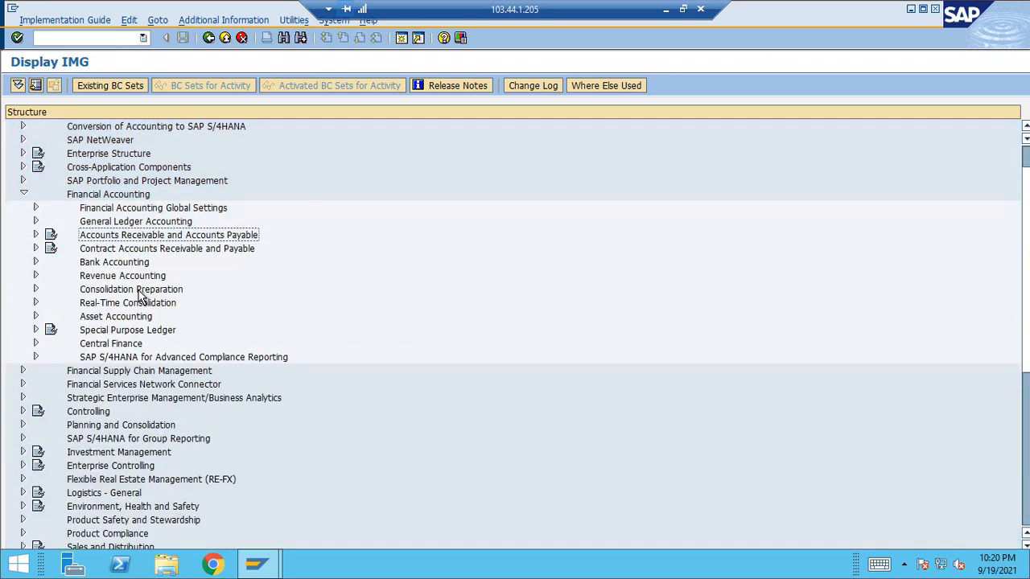
key("Left")
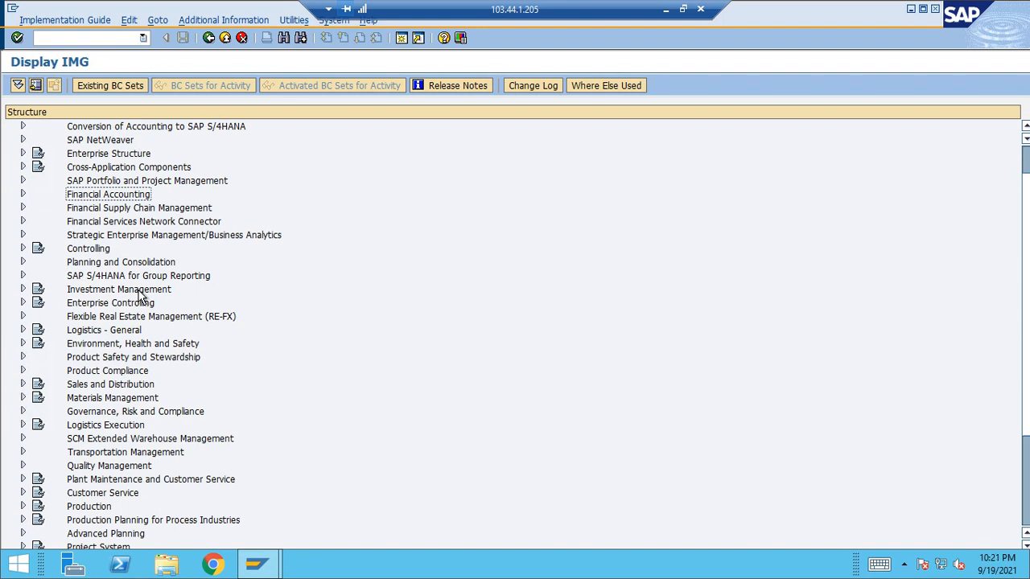
Expand Materials Management and its Purchasing node in the implementation guide
key("Down")
key("Down")
key("Down")
key("Down")
key("Down")
key("Down")
key("Down")
key("Down")
key("Down")
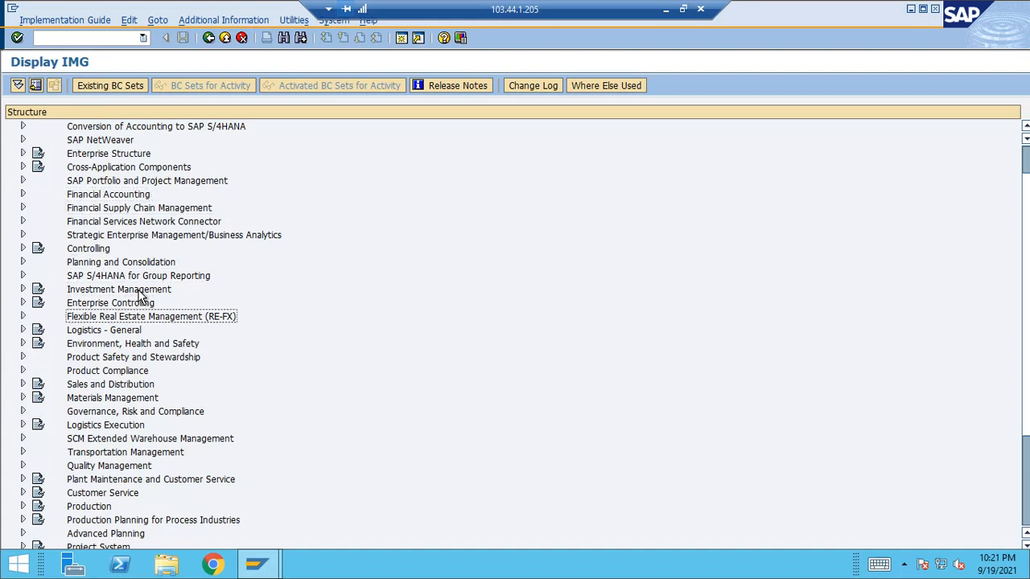
key("Down")
key("Down")
key("Down")
key("Down")
key("Down")
key("Down")
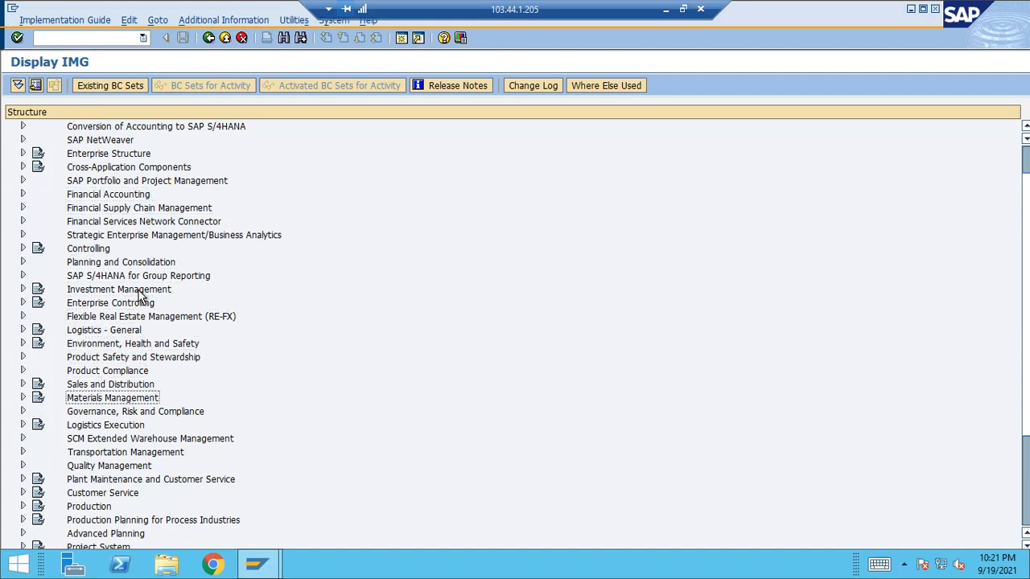
key("Right")
key("Down")
key("Down")
key("Down")
key("Right")
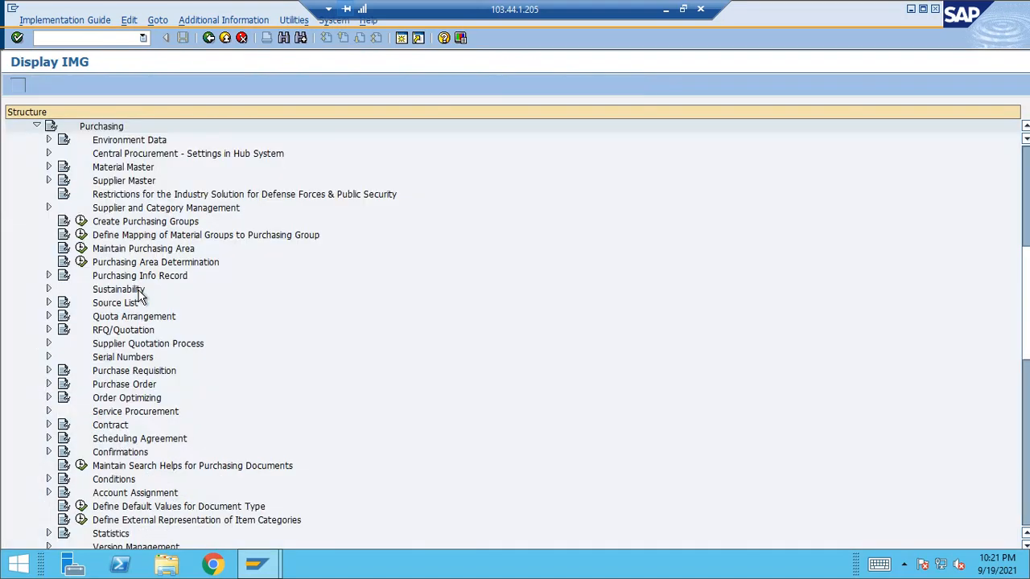
Open the Define Permissible Partner Roles per Account Group activity under Partner Determination, Partner Roles
key("Down")
key("Down")
key("Down")
key("Down")
key("Down")
key("Down")
key("Down")
key("Down")
key("Down")
key("Down")
key("Down")
key("Down")
key("Down")
key("Down")
key("Down")
key("Down")
key("Down")
key("Down")
key("Down")
key("Down")
key("Down")
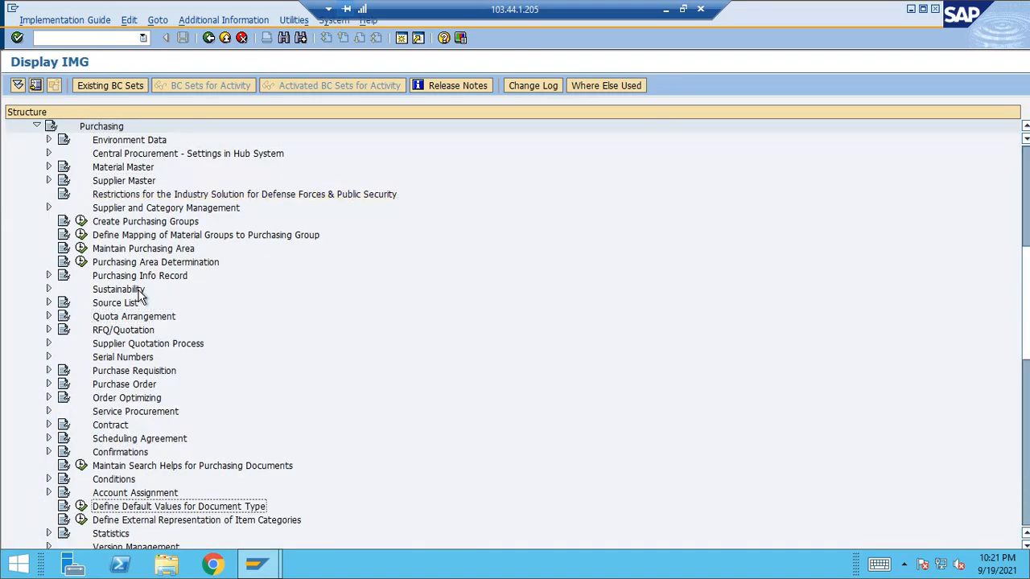
key("Down")
key("Down")
key("Down")
key("Down")
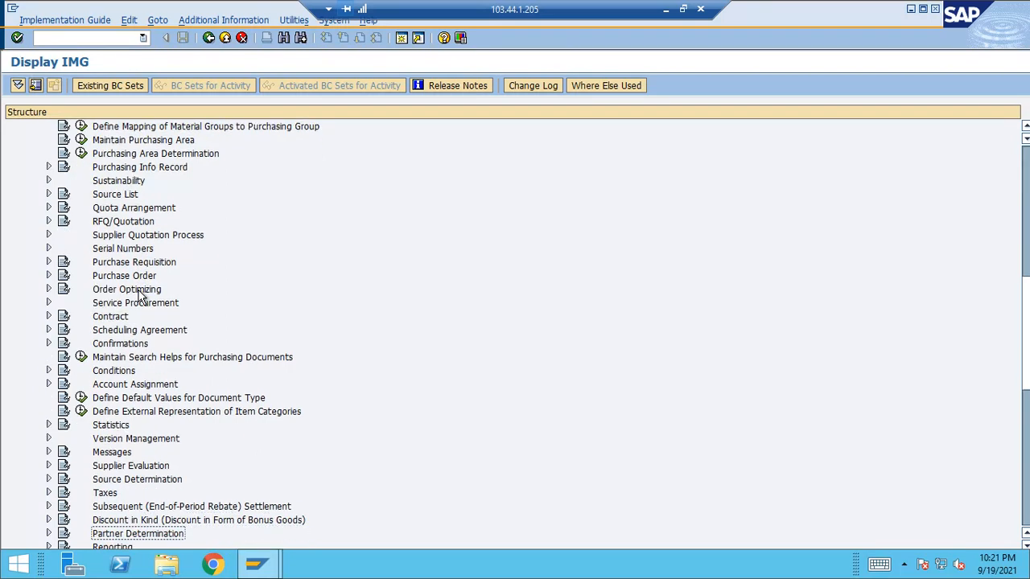
key("Up")
key("Up")
key("Right")
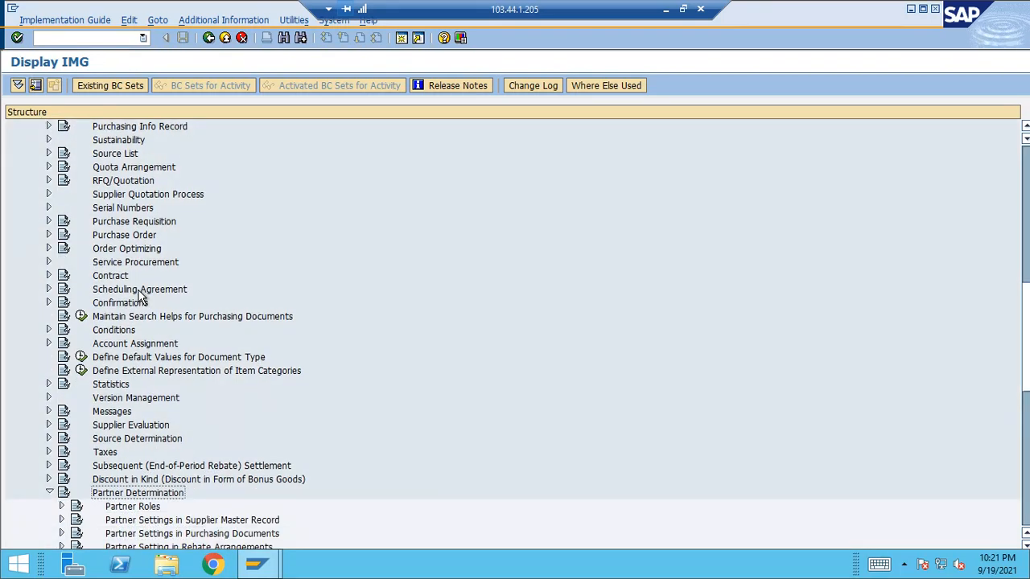
key("Down")
key("Right")
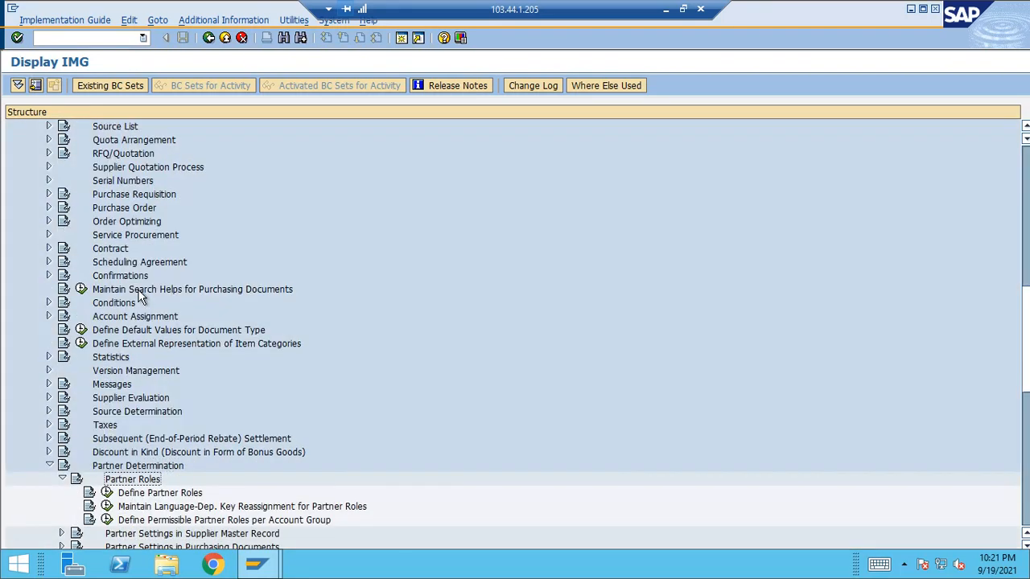
key("Down")
key("Down")
key("Down")
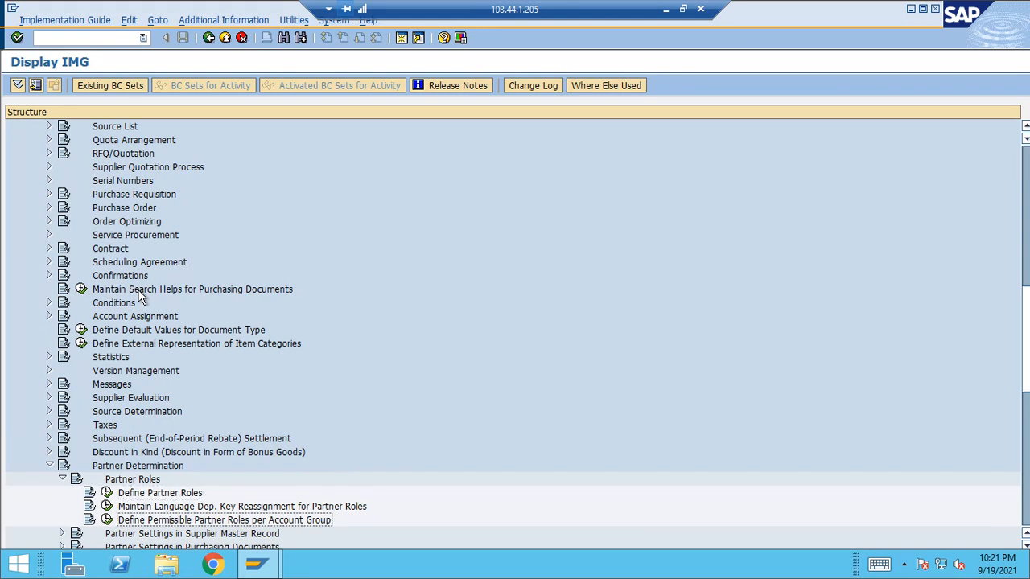
key("Return")
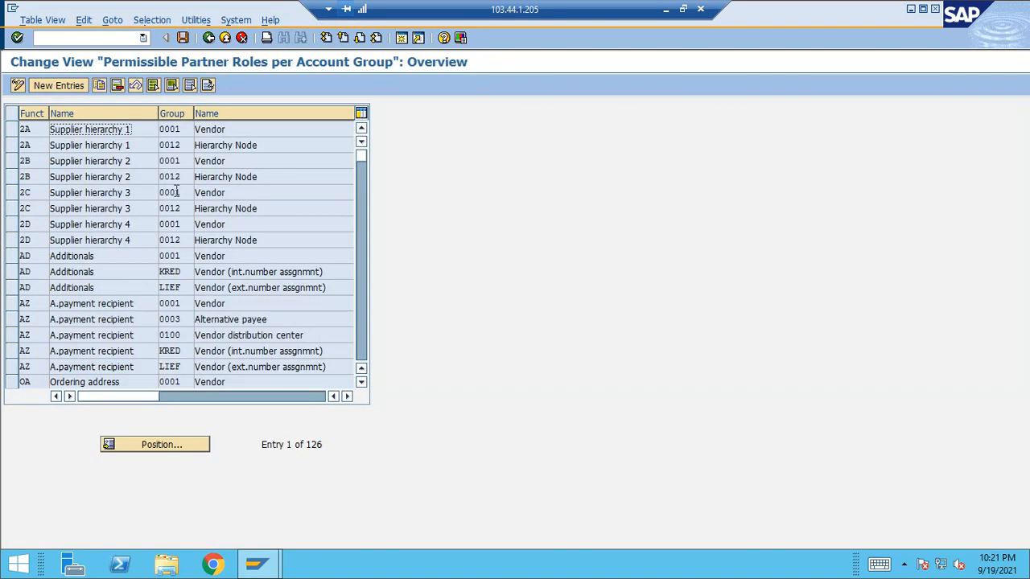
Add new entries permitting partner roles VN and GS for account group 9919
left_click(81, 86)
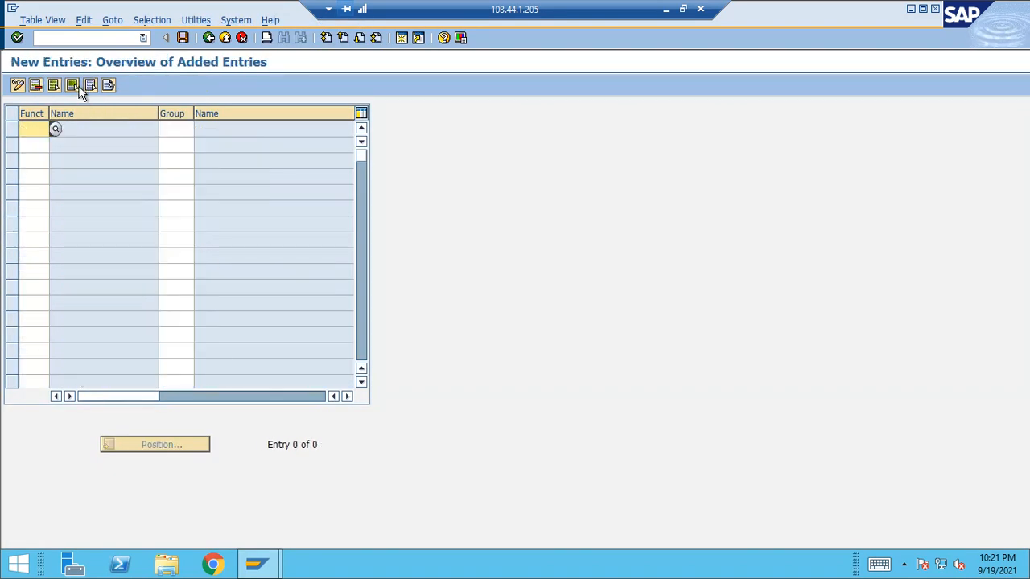
type("vn")
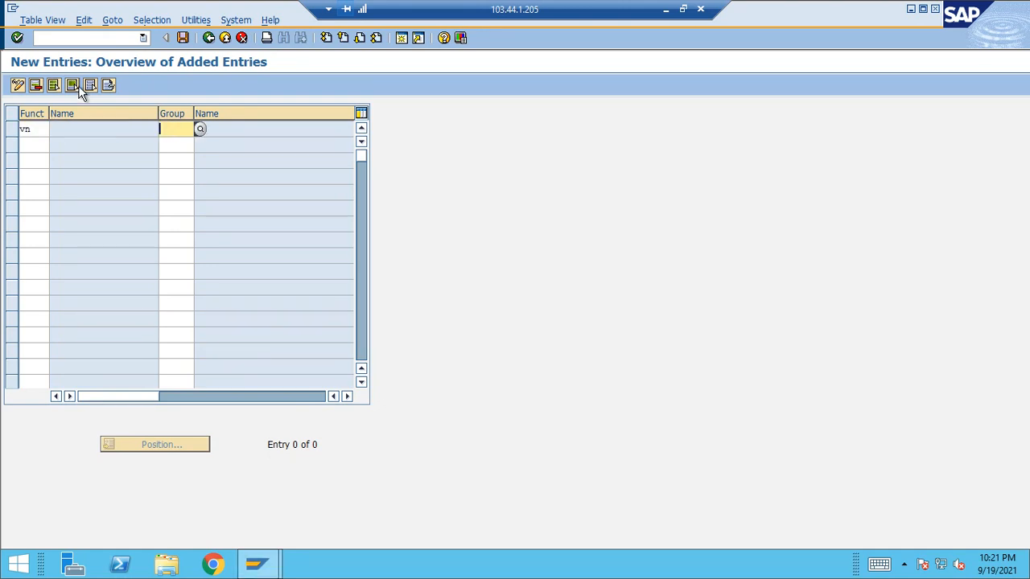
type("9919")
key("Return")
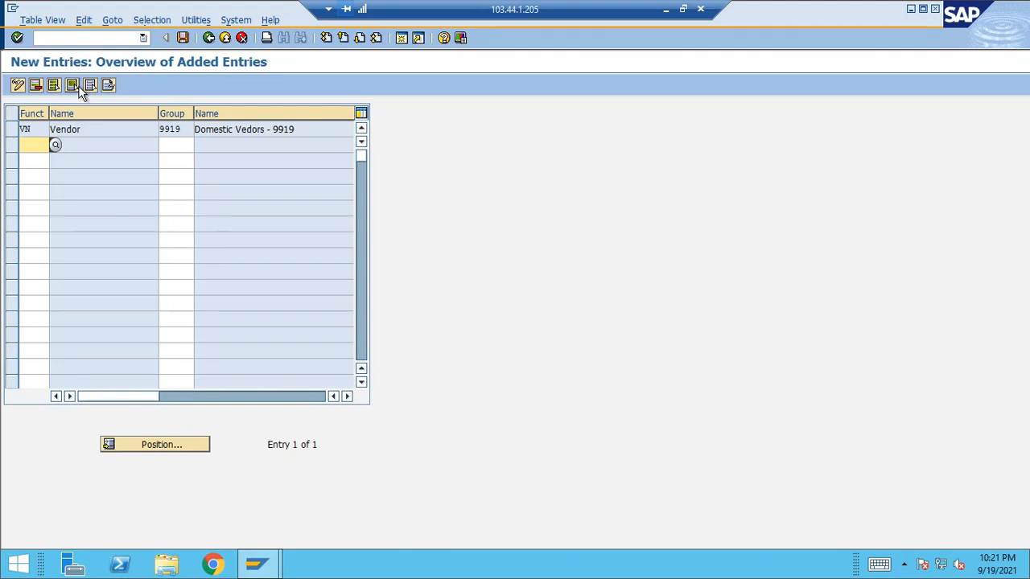
type("GS")
key("Tab")
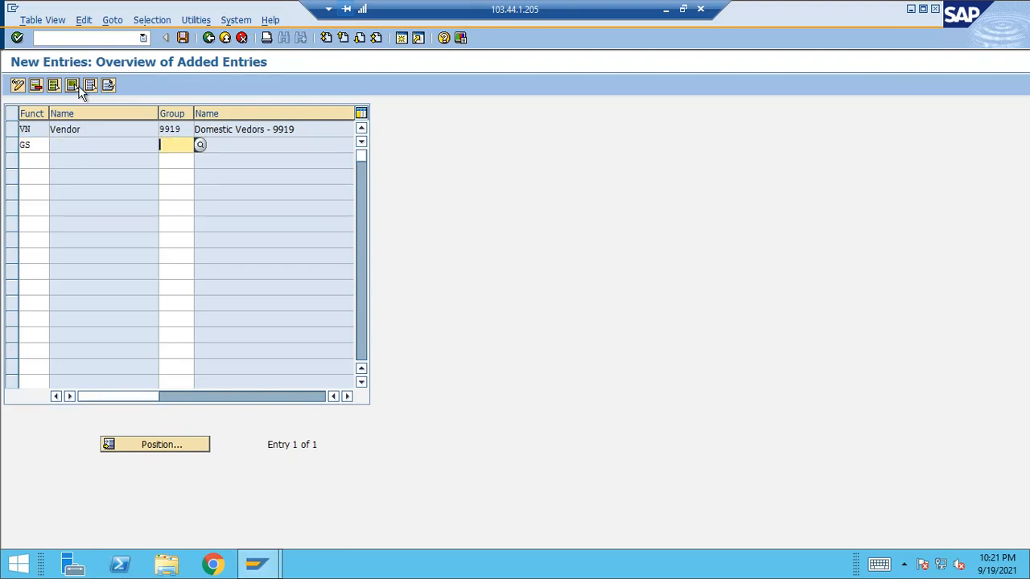
type("9919")
key("Return")
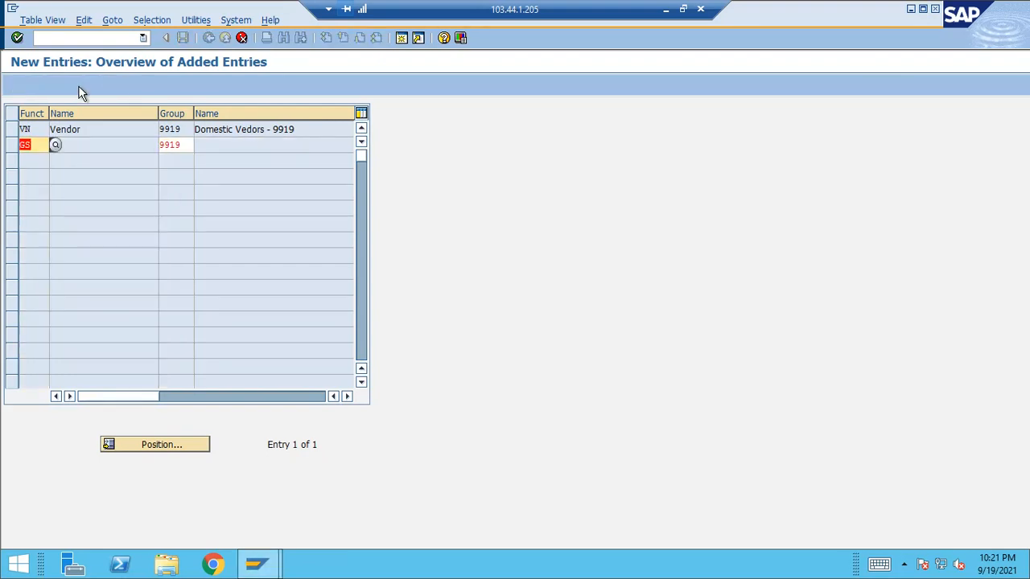
Add new entries permitting partner roles OA and PI for account group 9919
type("OA")
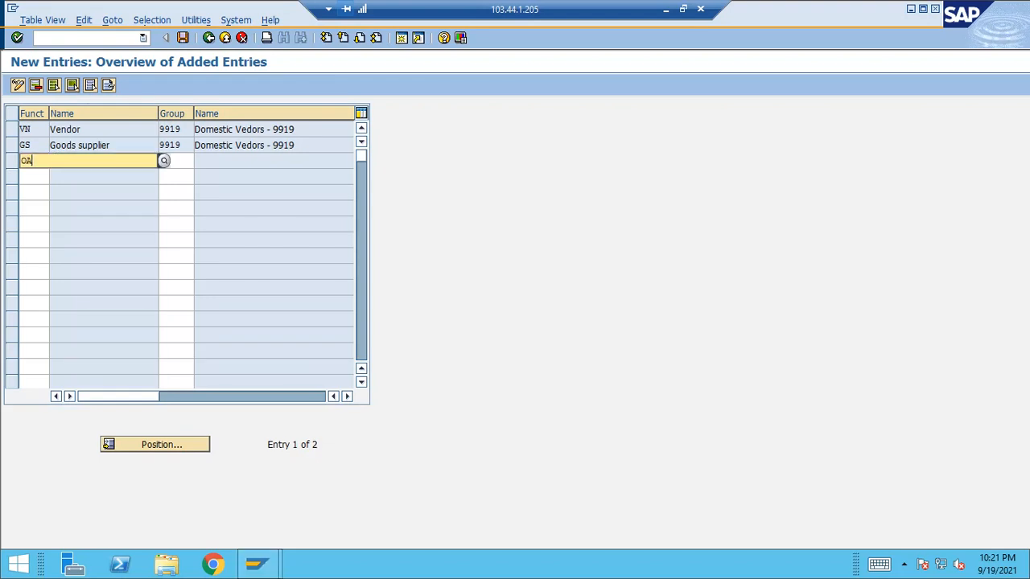
key("Tab")
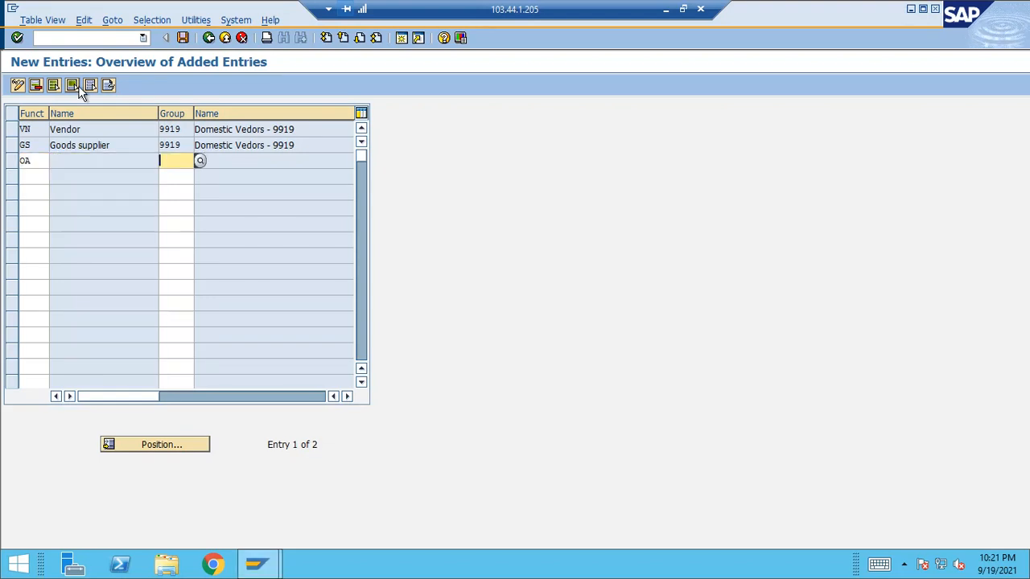
type("9919")
key("Return")
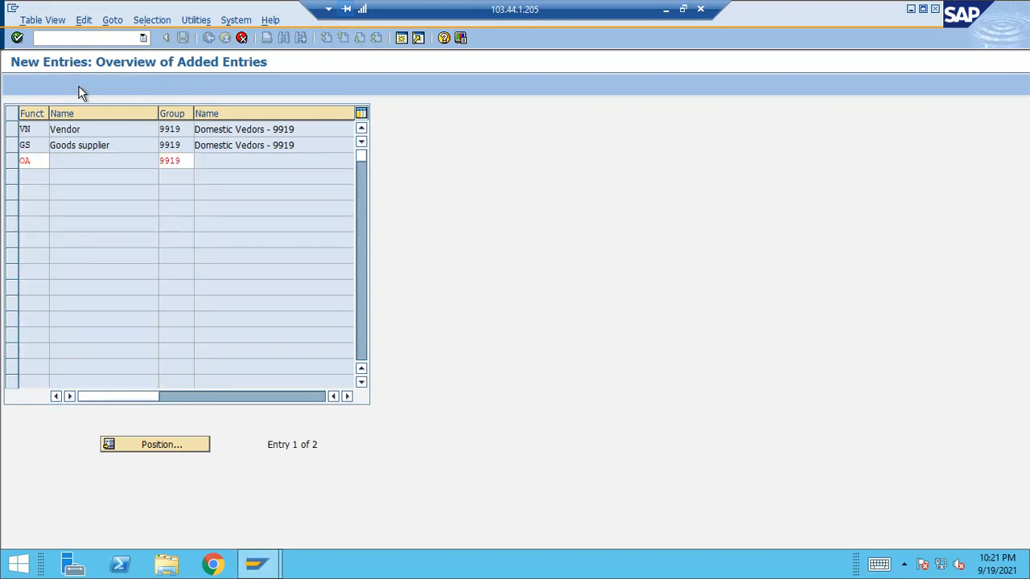
type("PI")
key("Tab")
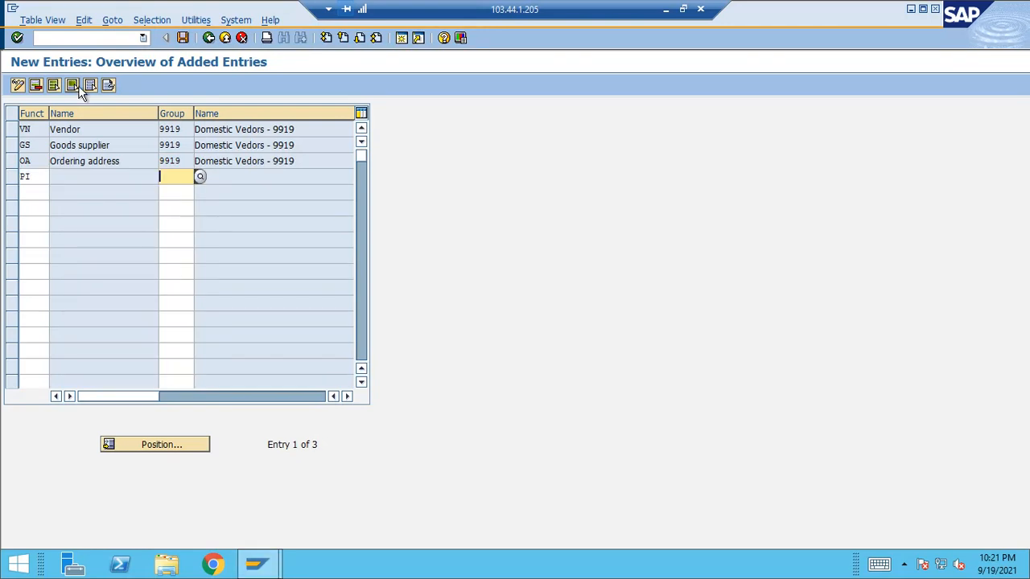
type("9919")
key("Return")
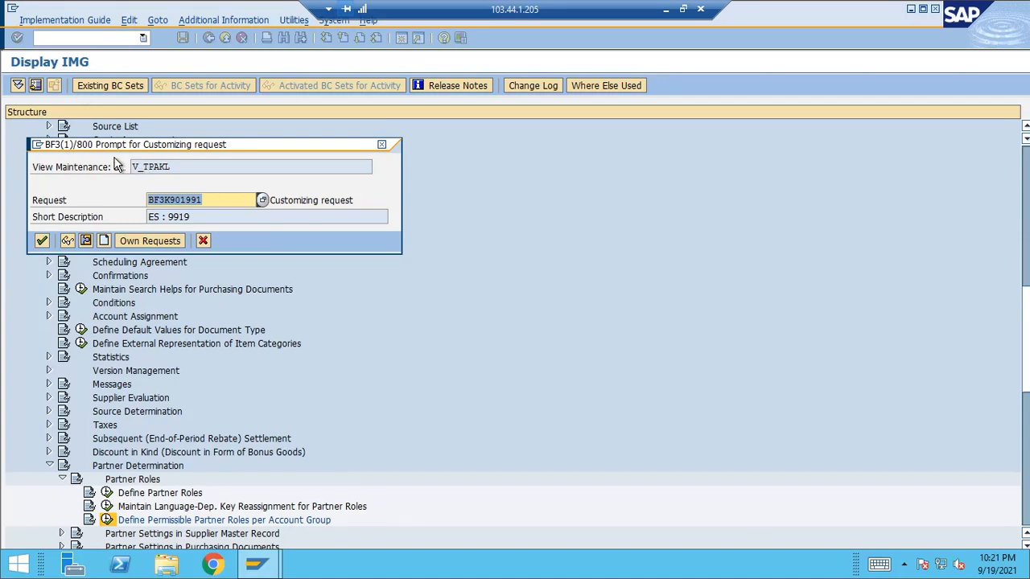
Save the permissible partner roles in customizing request BF3K901991 and return to the implementation guide
left_click(42, 242)
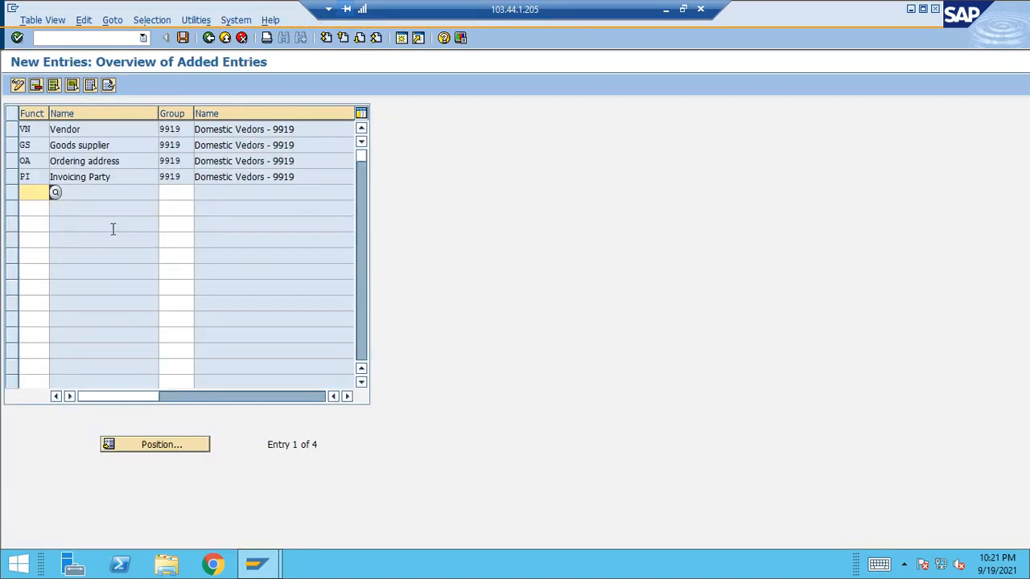
left_click(209, 39)
left_click(208, 39)
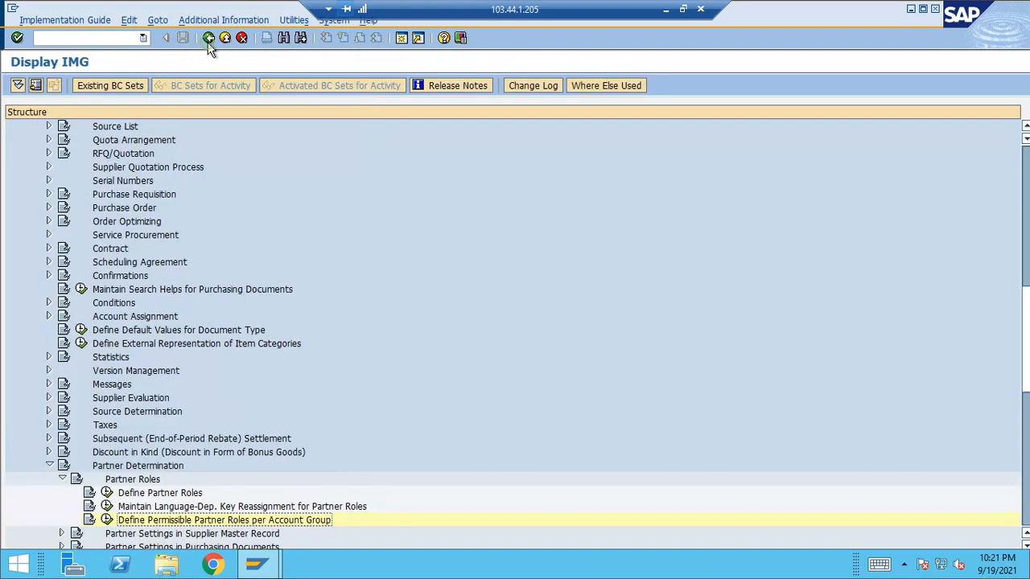
Collapse Partner Roles and open the Define Partner Schemas activity under Partner Settings in Supplier Master Record
key("Up")
key("Up")
key("Up")
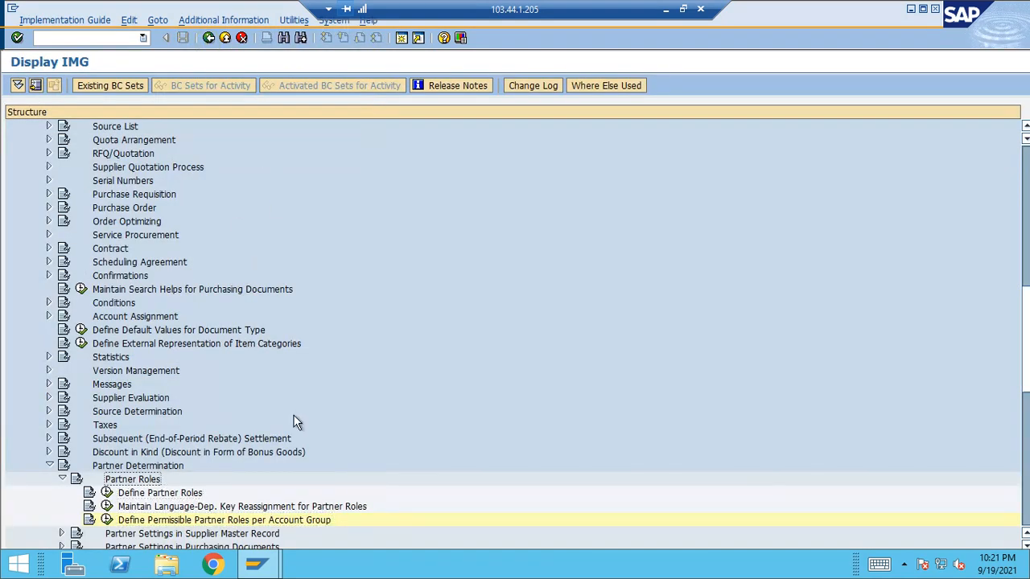
key("Left")
key("Down")
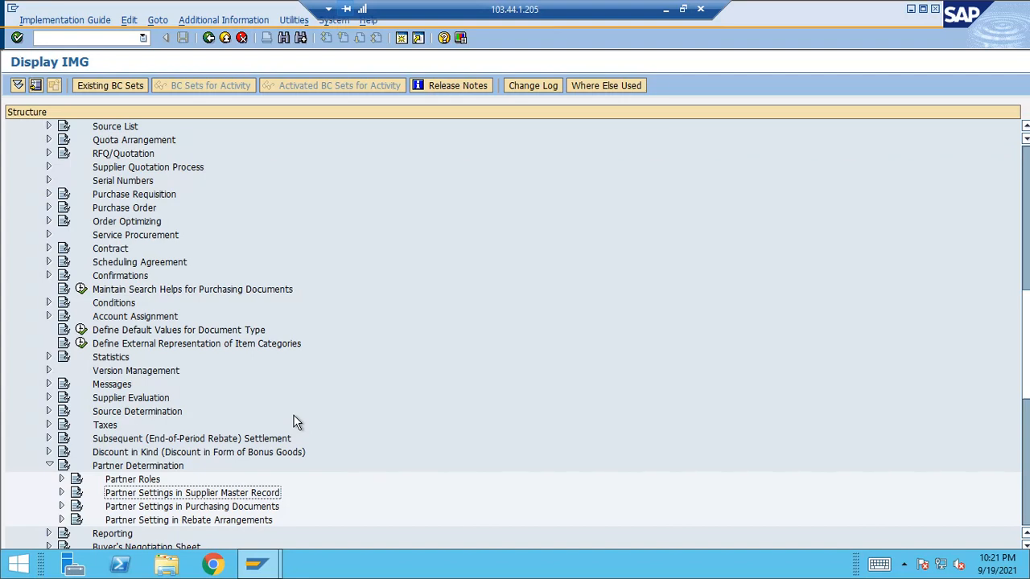
key("Right")
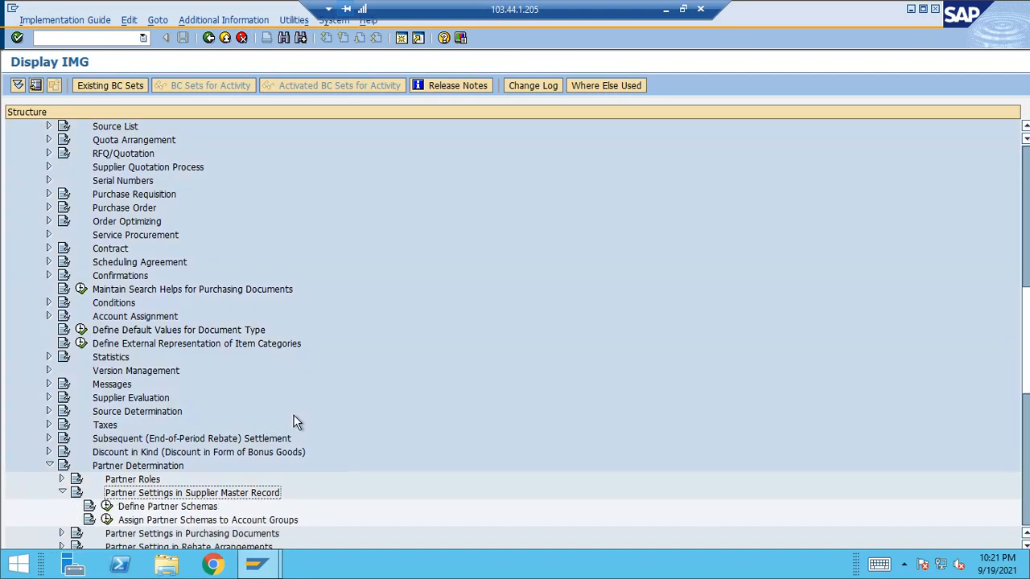
key("Down")
key("Left")
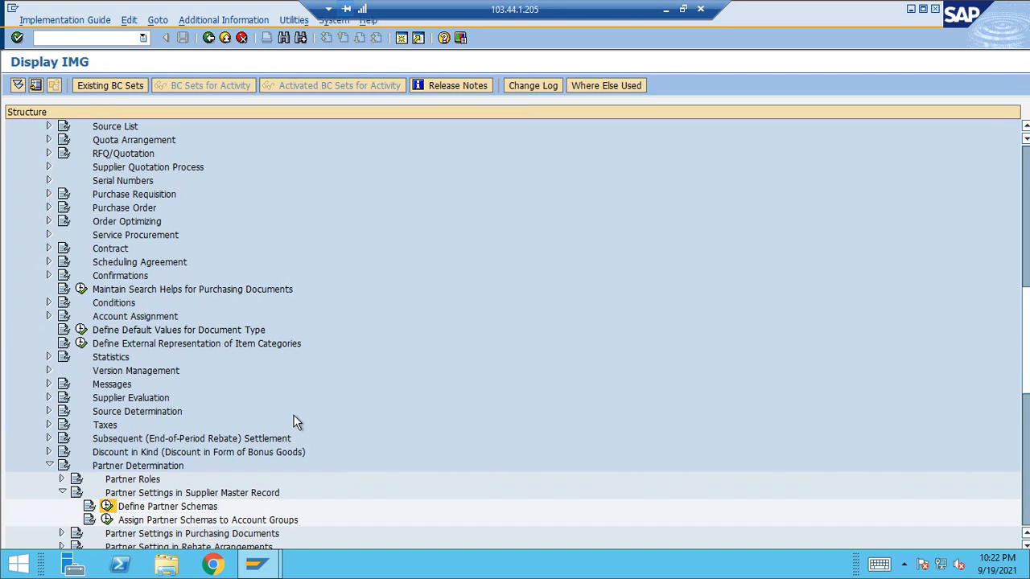
key("Return")
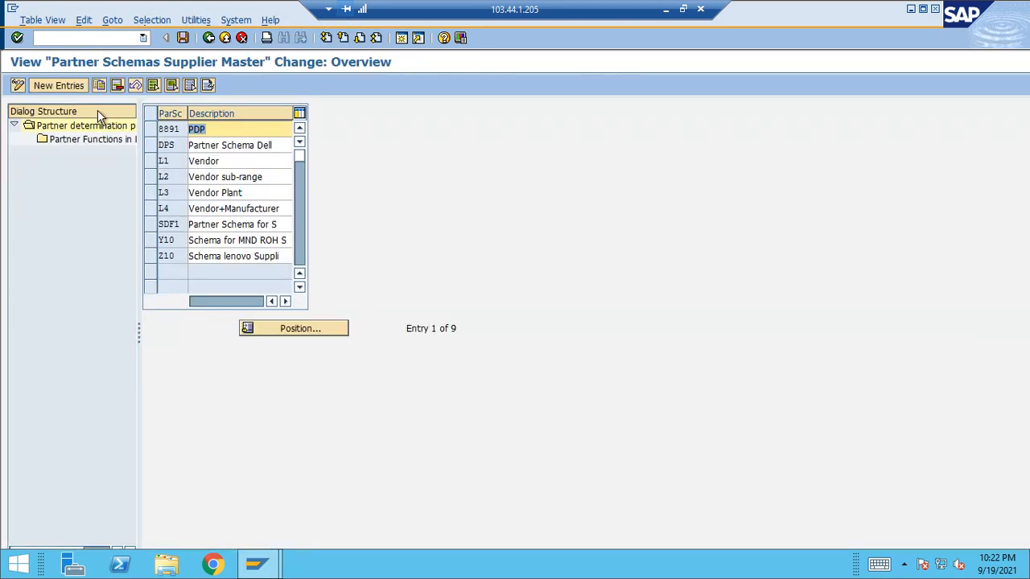
Create partner schema 9919 with description "9919 - 9919" and save it in customizing request BF3K901991
left_click(70, 82)
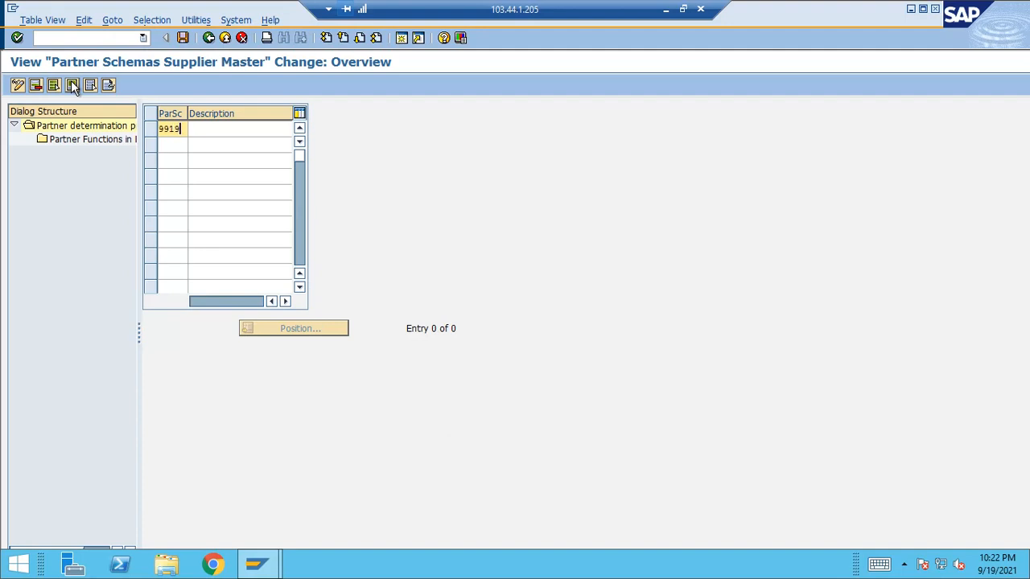
type("9919")
key("Tab")
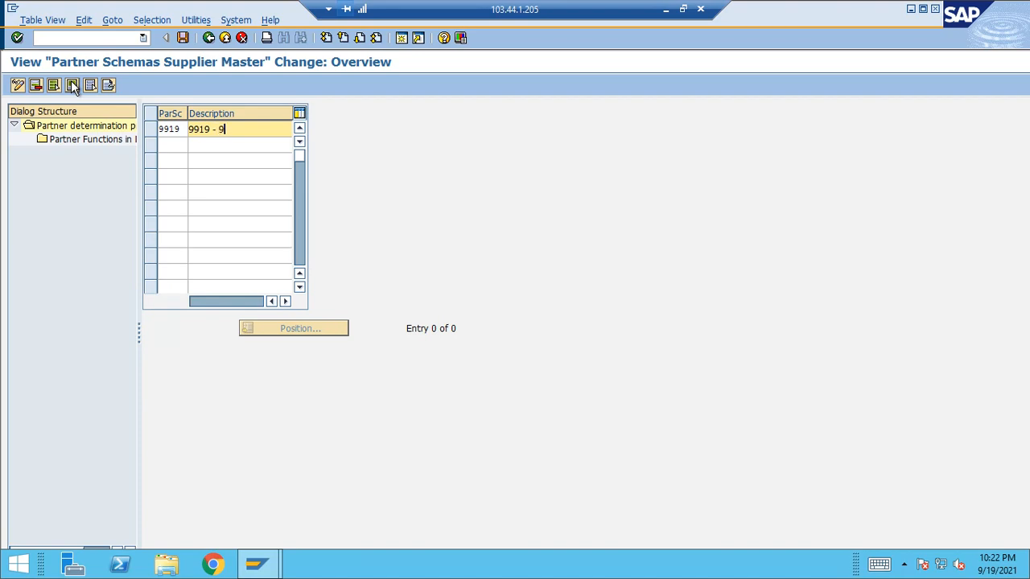
key("Return")
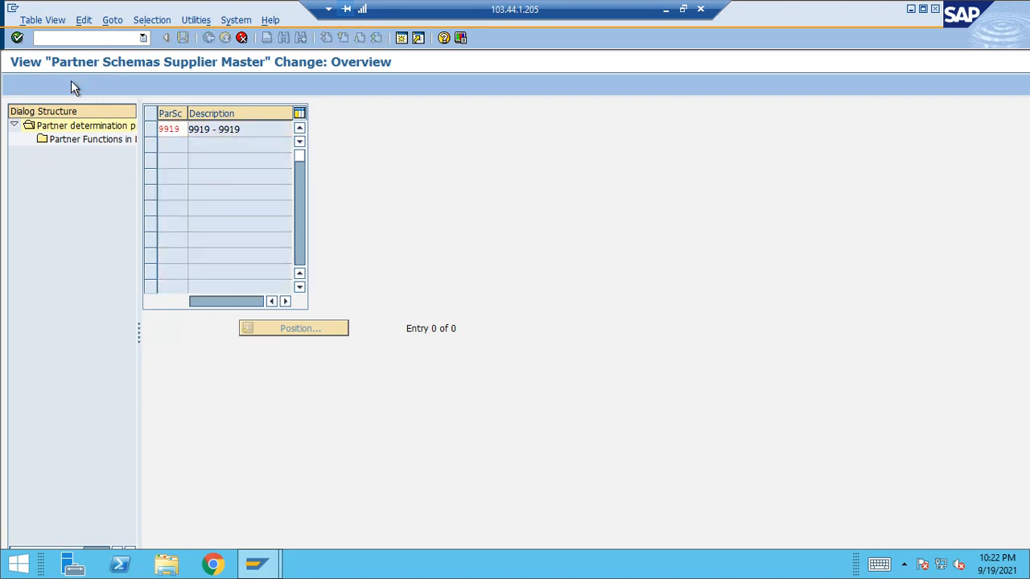
key("ctrl+s")
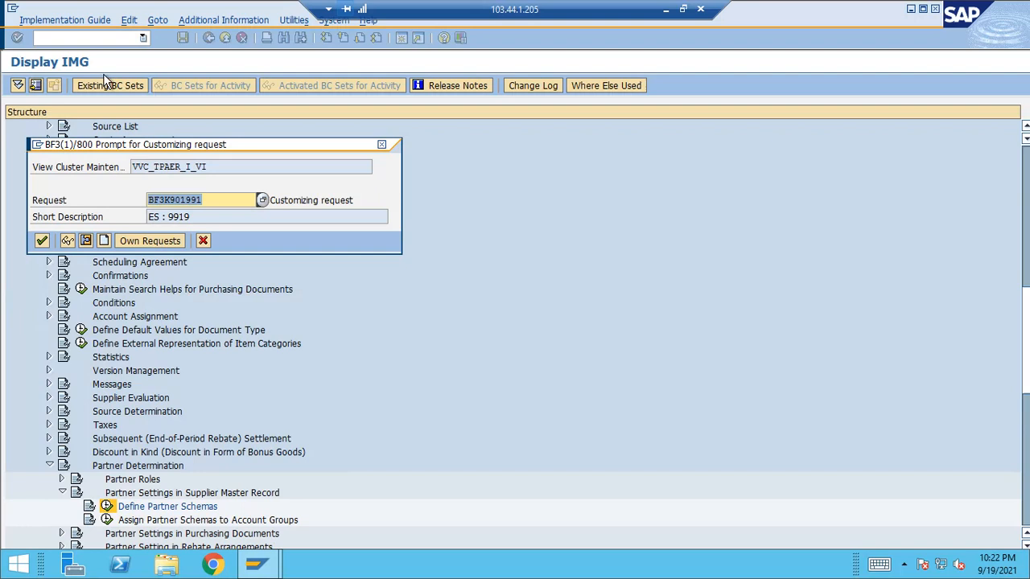
left_click(42, 240)
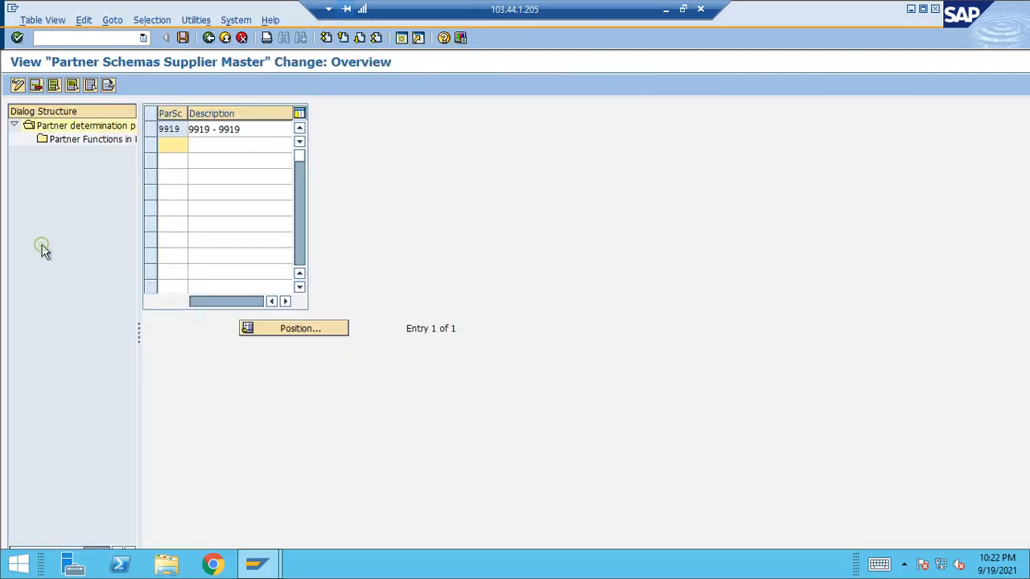
Open Partner Functions in Procedure for schema 9919 and widen the dialog structure to show the full node names
left_click(151, 130)
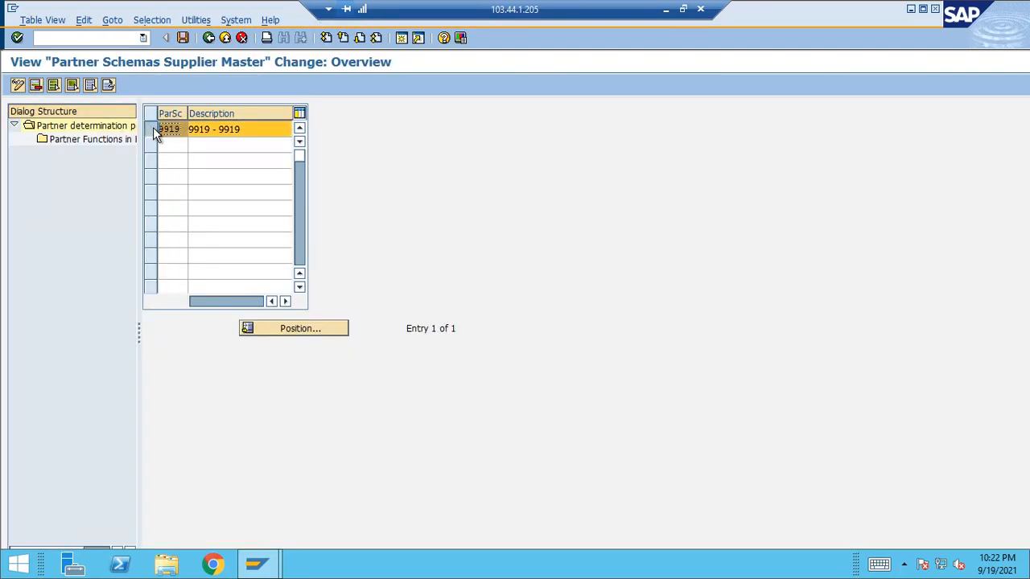
double_click(91, 145)
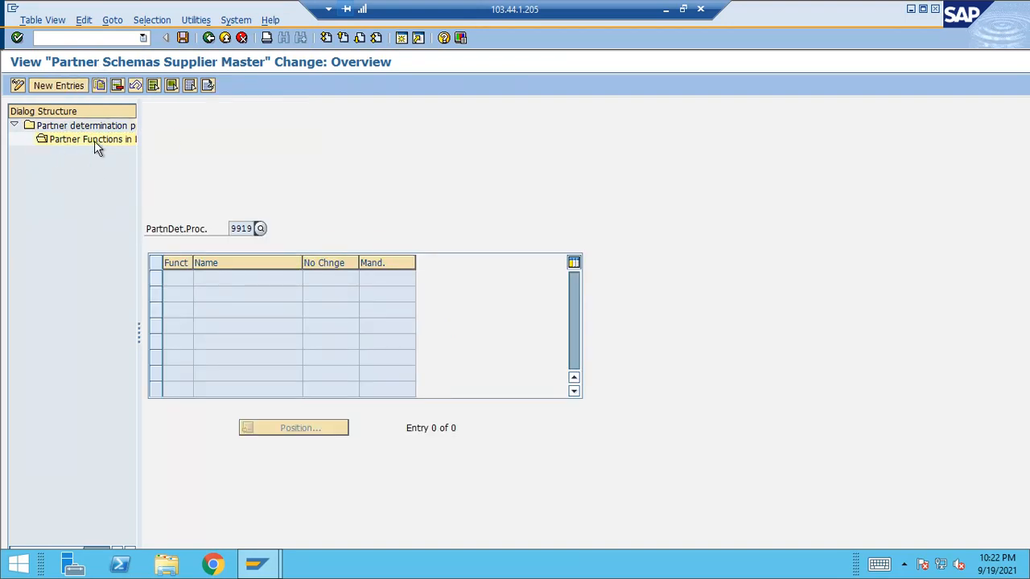
left_click(136, 330)
left_click_drag(138, 335, 199, 328)
Add partner function VN to procedure 9919 as a new entry, marked both no change and mandatory
left_click(71, 86)
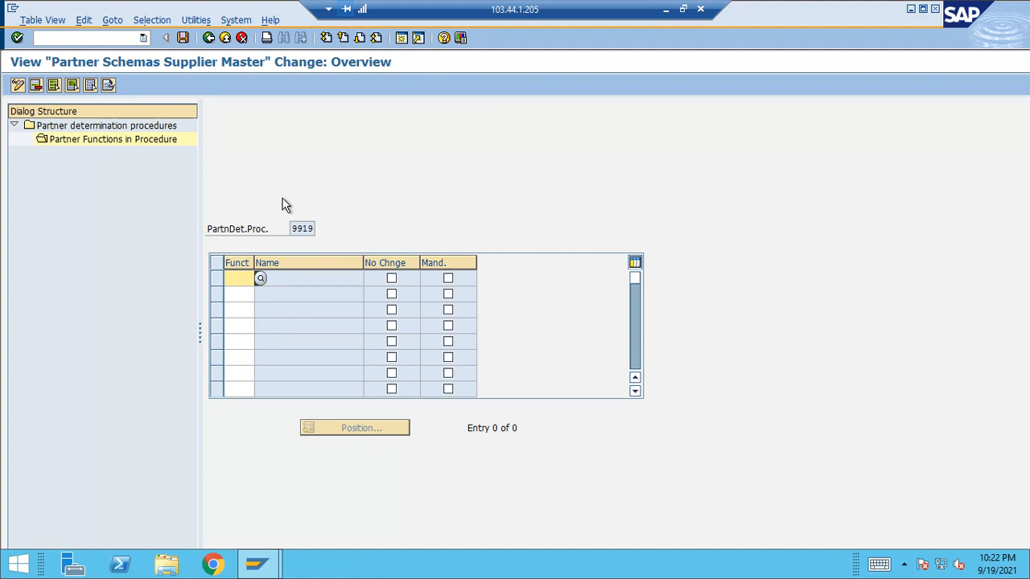
type("VN")
key("Tab")
key("Tab")
key("space")
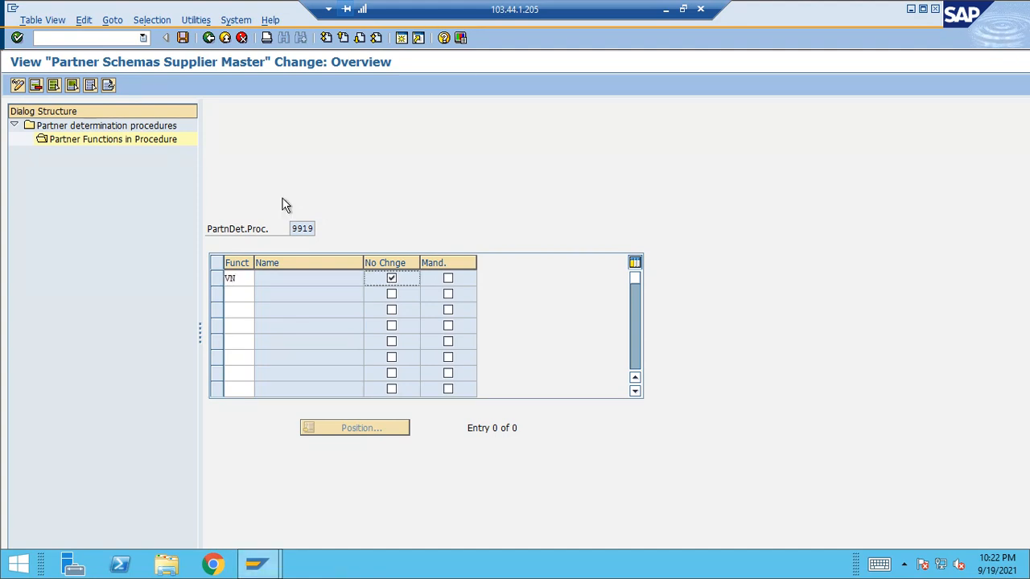
key("Tab")
key("space")
key("Tab")
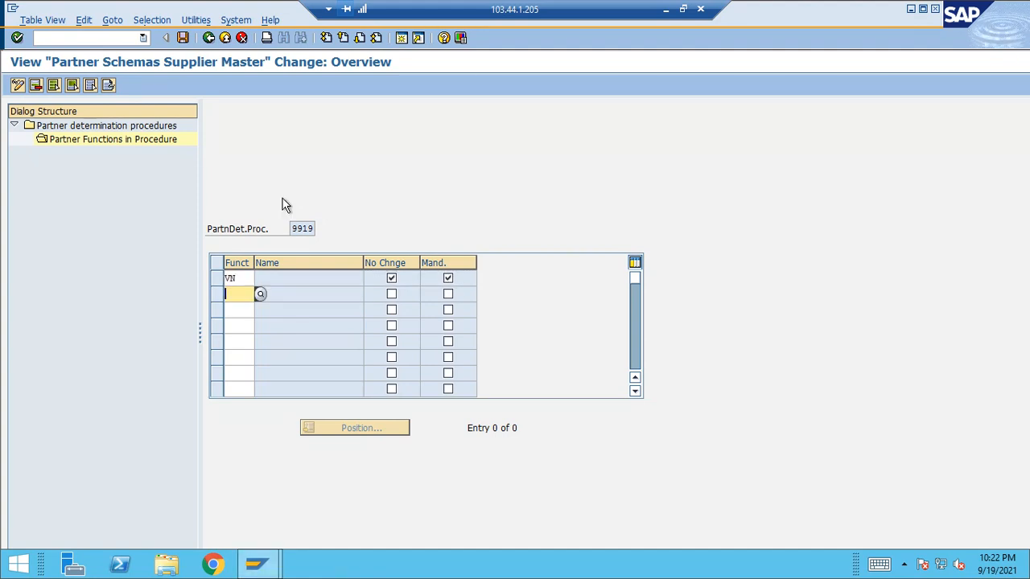
Add partner functions GS and OA to procedure 9919, marking both only as mandatory
type("GS")
key("Tab")
key("Tab")
key("Tab")
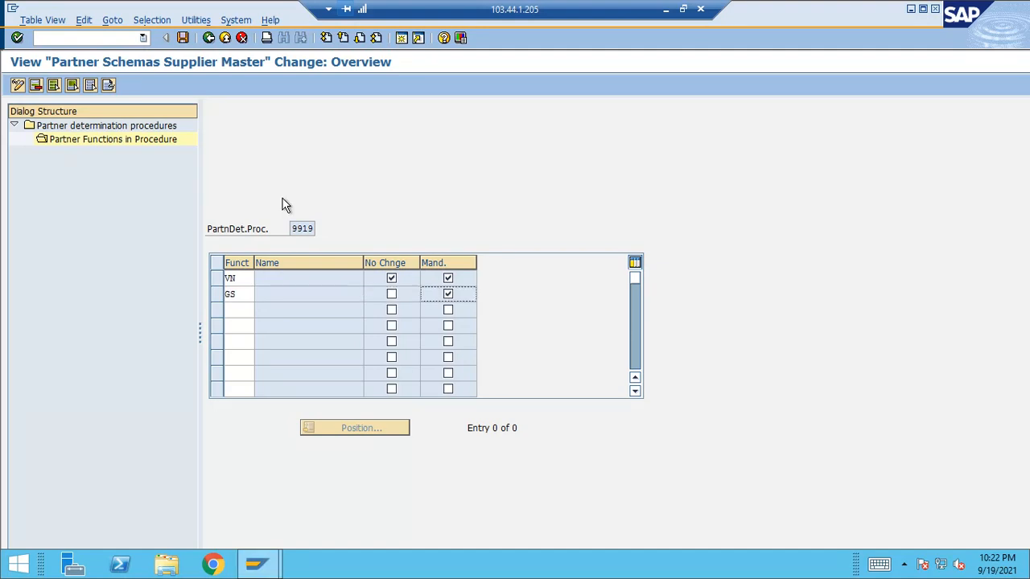
key("Tab")
type("OA")
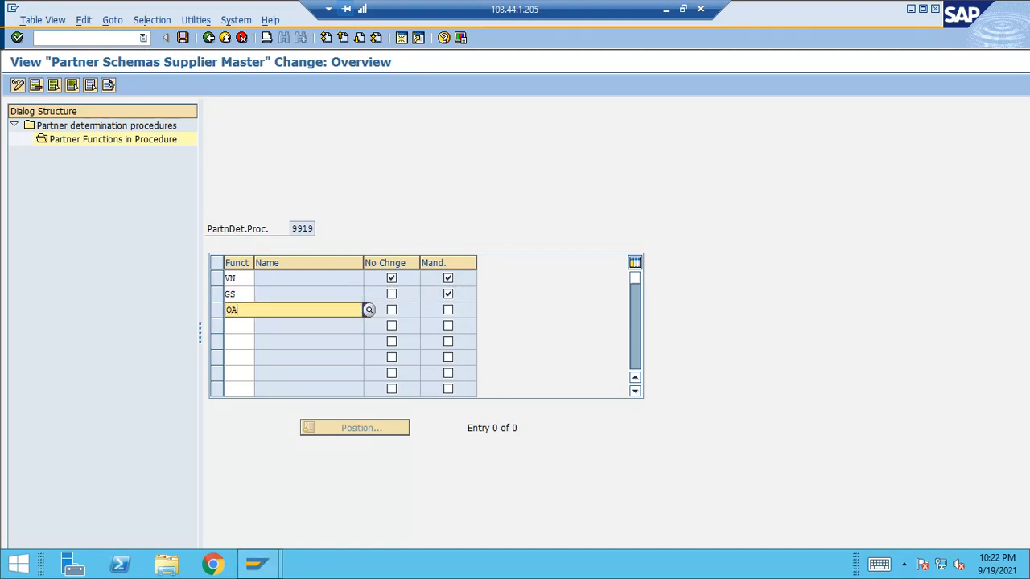
key("Tab")
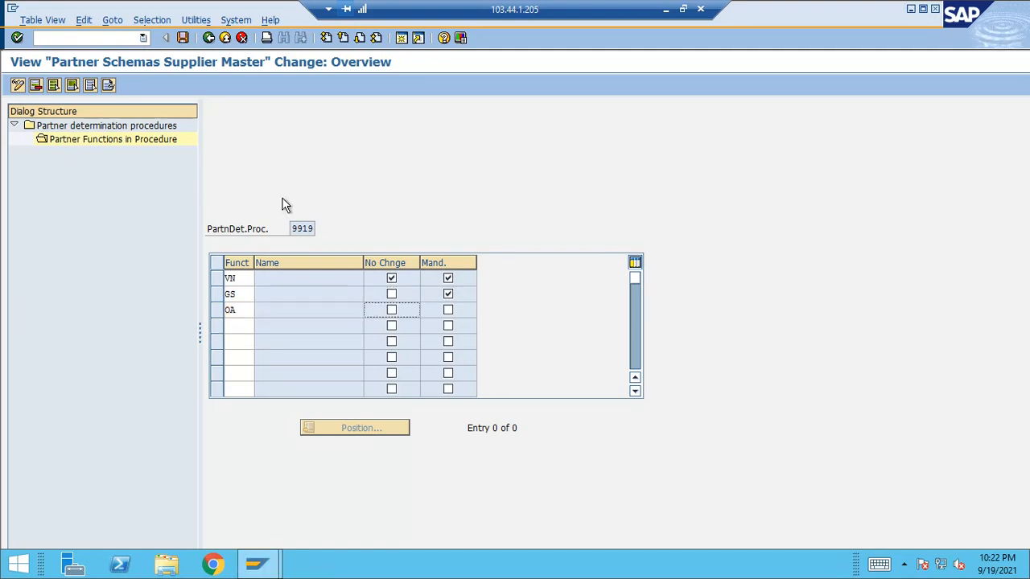
key("Tab")
key("space")
key("Tab")
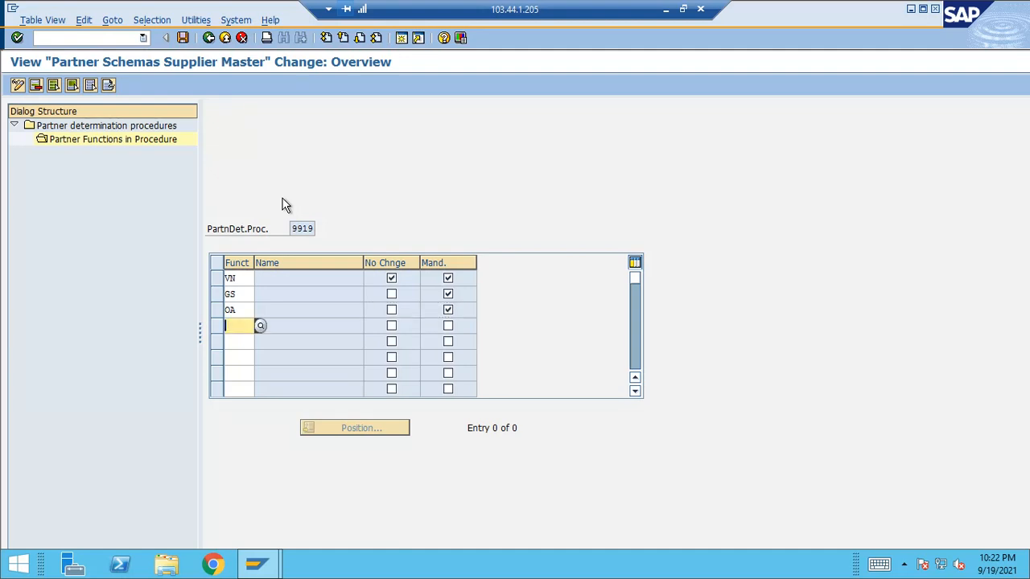
Add partner function PI to procedure 9919 as mandatory, confirm the entries and return to the implementation guide
type("PI")
key("Tab")
key("Tab")
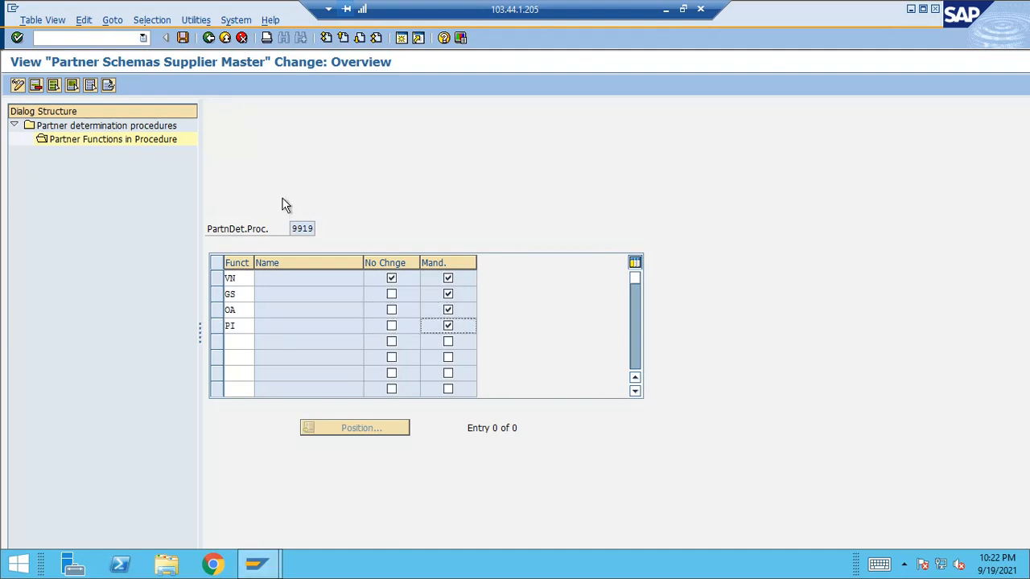
key("Return")
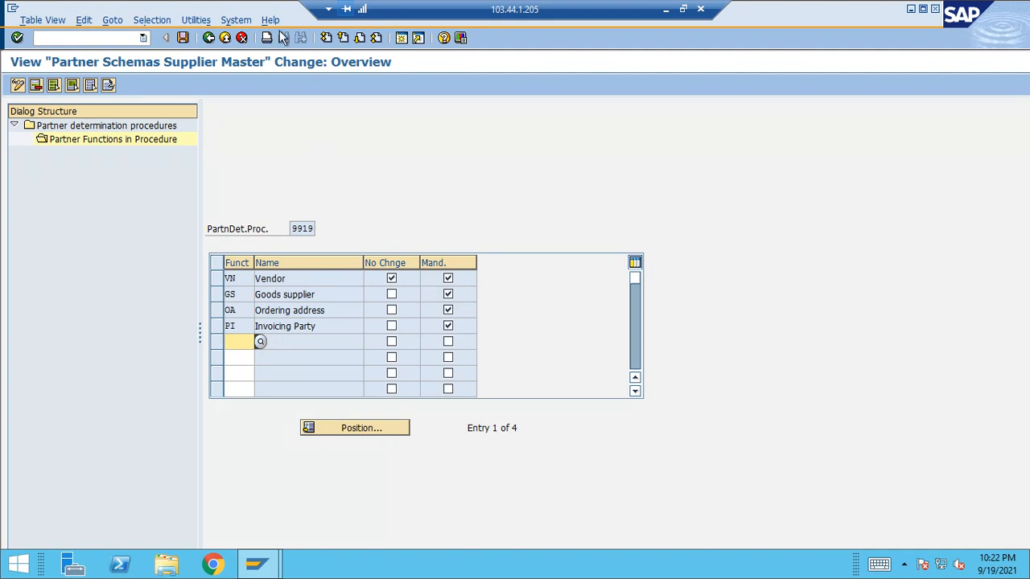
left_click(209, 37)
left_click(209, 38)
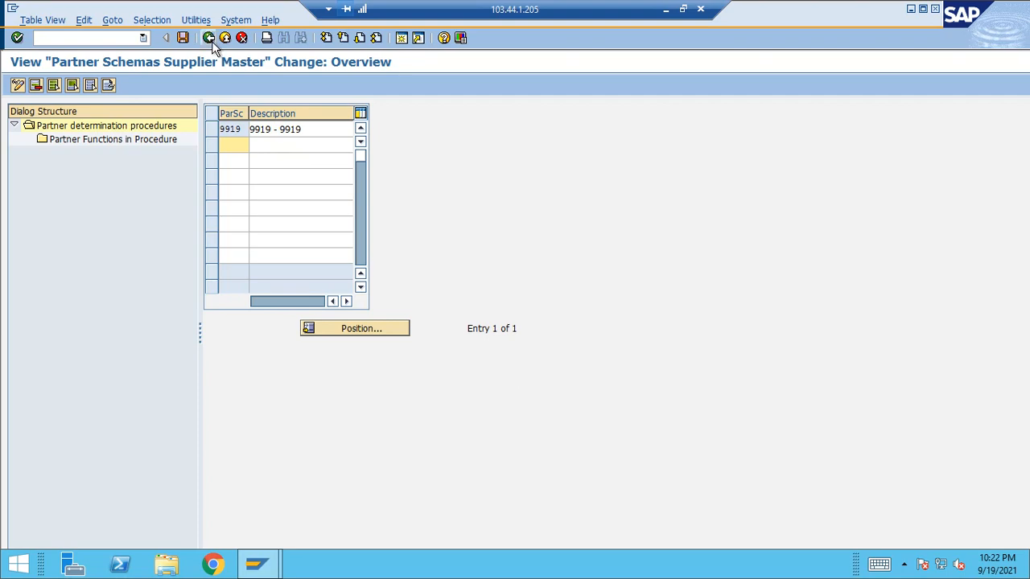
left_click(209, 38)
left_click(209, 38)
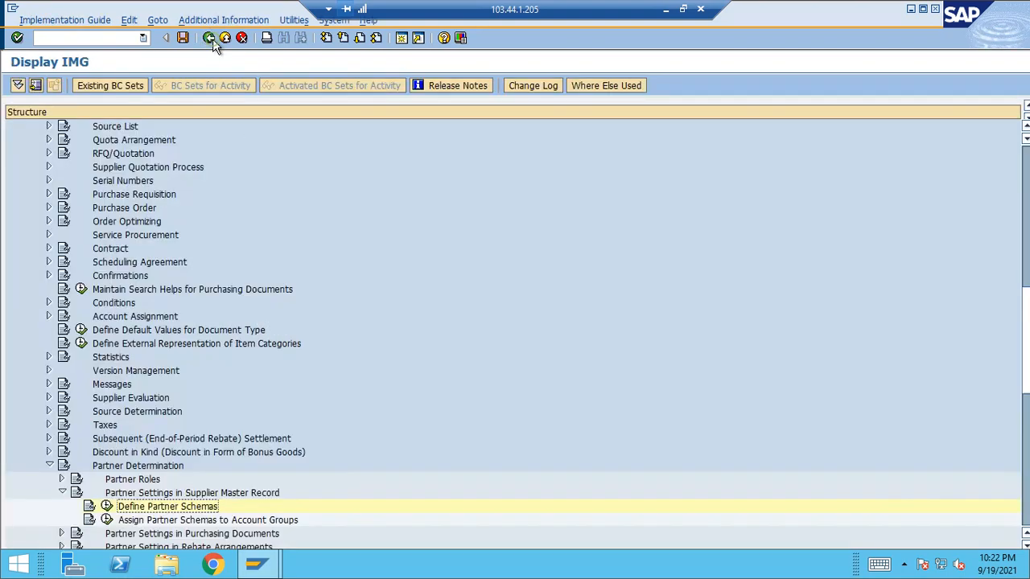
Collapse Partner Settings in Supplier Master Record and its parent Partner Determination node
key("Left")
key("Left")
key("Left")
key("Left")
key("Left")
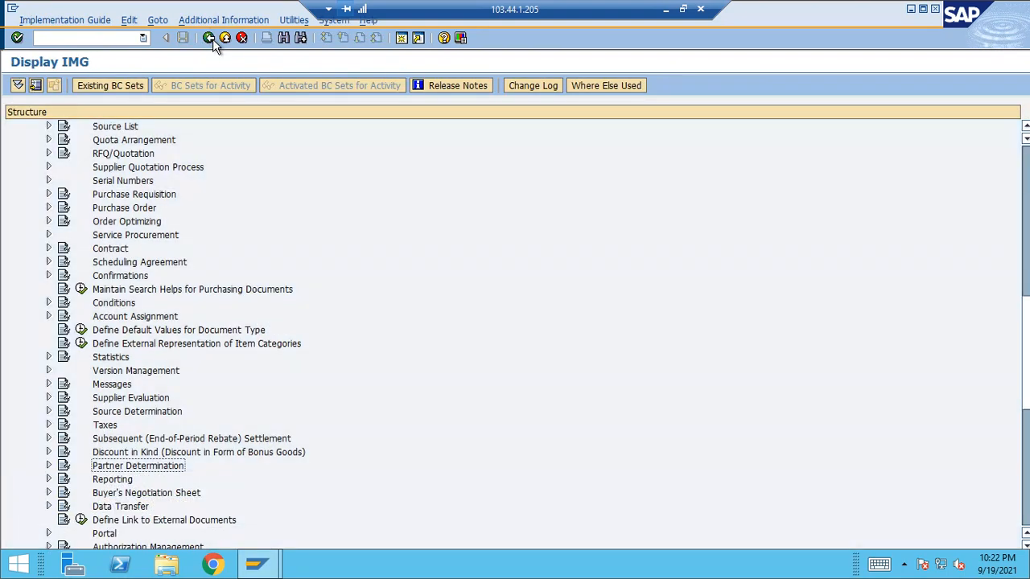
Collapse the Purchasing node under Materials Management in the implementation guide
key("Up")
key("Up")
key("Up")
key("Up")
key("Up")
key("Up")
key("Up")
key("Up")
key("Up")
key("Up")
key("Up")
key("Up")
key("Up")
key("Up")
key("Up")
key("Up")
key("Up")
key("Up")
key("Up")
key("Up")
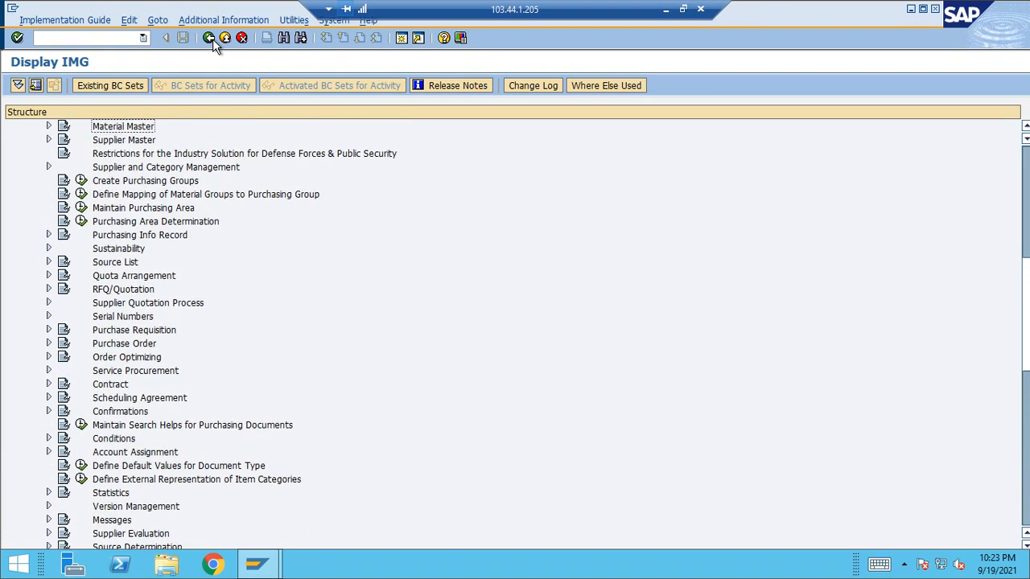
key("Up")
key("Up")
key("Up")
key("Up")
key("Up")
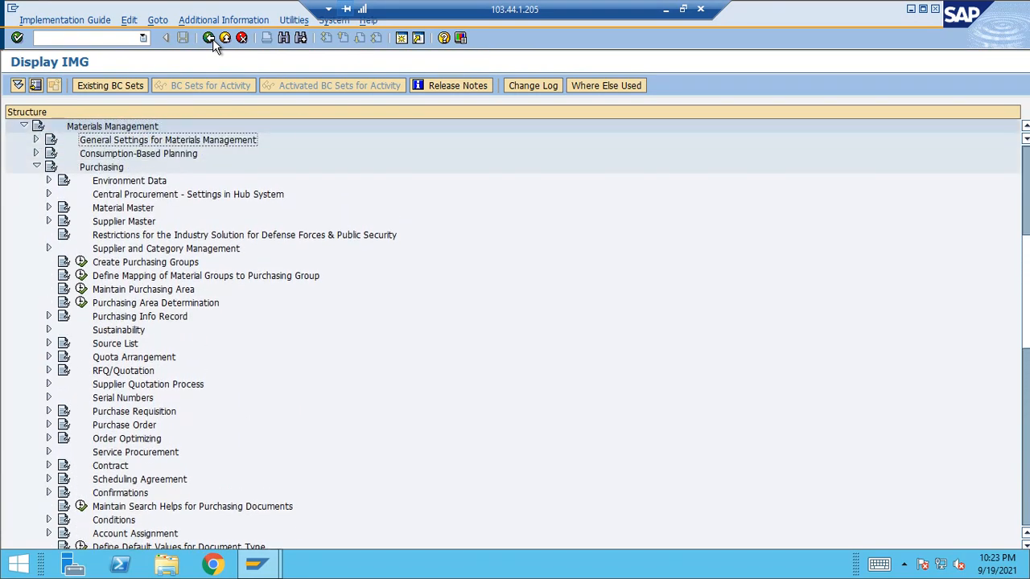
key("Down")
key("Down")
key("Left")
Collapse the Materials Management node in the implementation guide
key("Up")
key("Up")
key("Up")
key("Up")
key("Down")
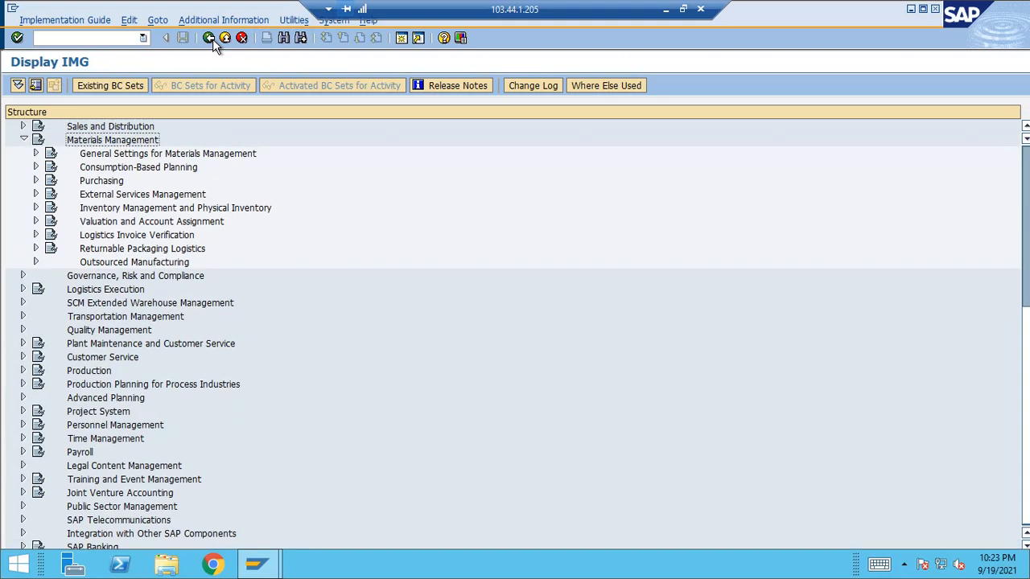
key("Left")
Expand the Cross-Application Components node in the implementation guide
key("Up")
key("Up")
key("Up")
key("Up")
key("Up")
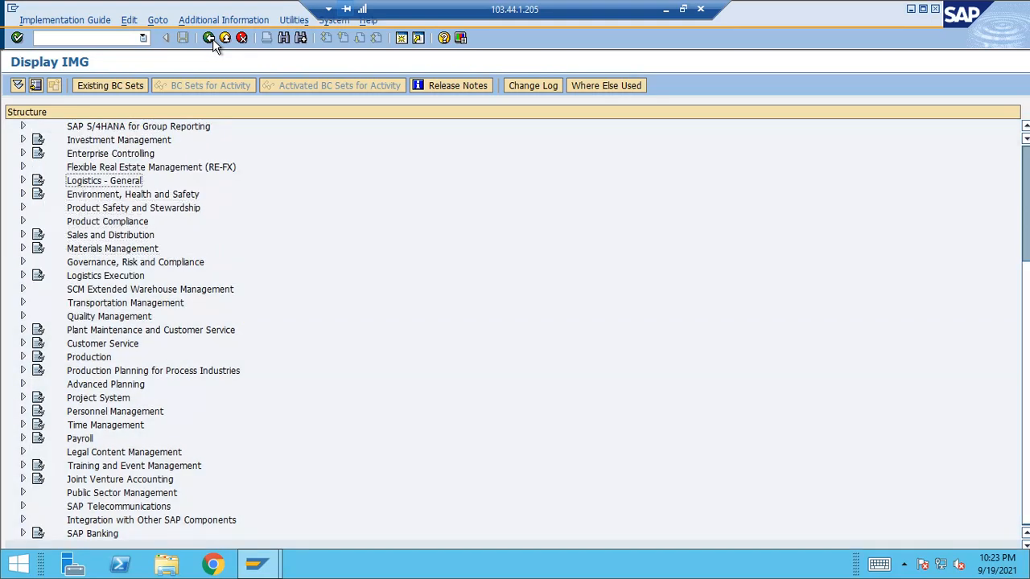
key("Down")
key("Down")
key("Down")
key("Down")
key("Down")
key("Up")
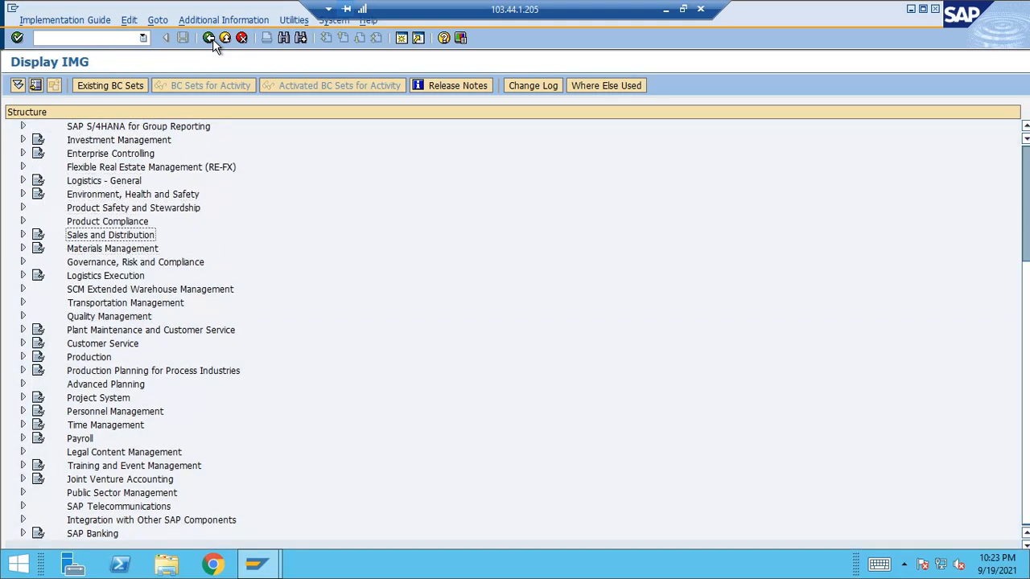
key("Up")
key("Up")
key("Up")
key("Up")
key("Up")
key("Up")
key("Up")
key("Up")
key("Up")
key("Up")
key("Up")
key("Up")
key("Up")
key("Up")
key("Up")
key("Up")
key("Down")
key("Down")
key("Down")
key("Up")
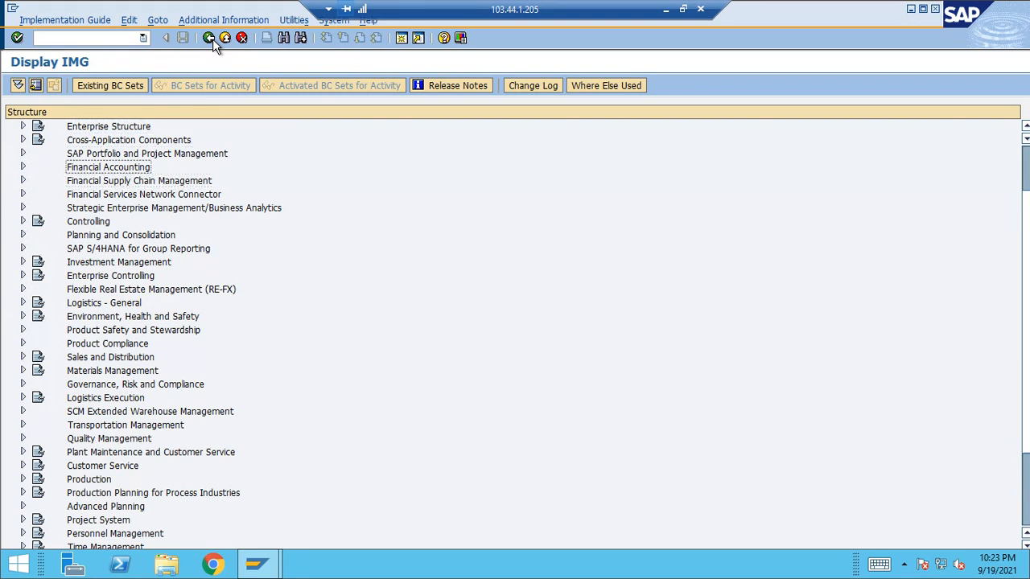
key("Up")
key("Up")
key("Right")
Expand SAP Business Partner under Cross-Application Components and the Business Partner node inside it
key("Down")
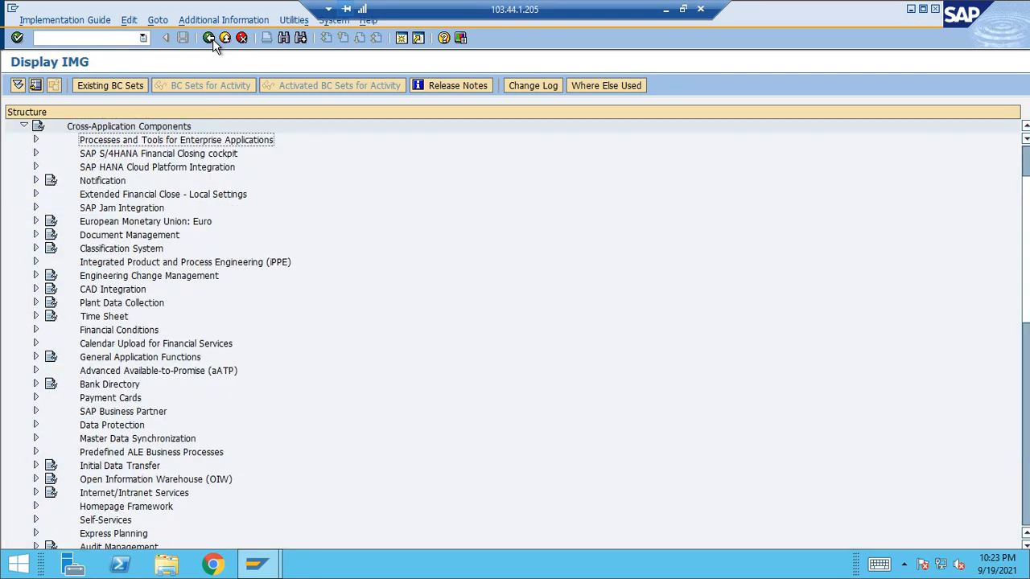
key("Down")
key("Down")
key("Down")
key("Down")
key("Down")
key("Down")
key("Down")
key("Down")
key("Down")
key("Down")
key("Down")
key("Down")
key("Down")
key("Down")
key("Down")
key("Down")
key("Down")
key("Down")
key("Down")
key("Down")
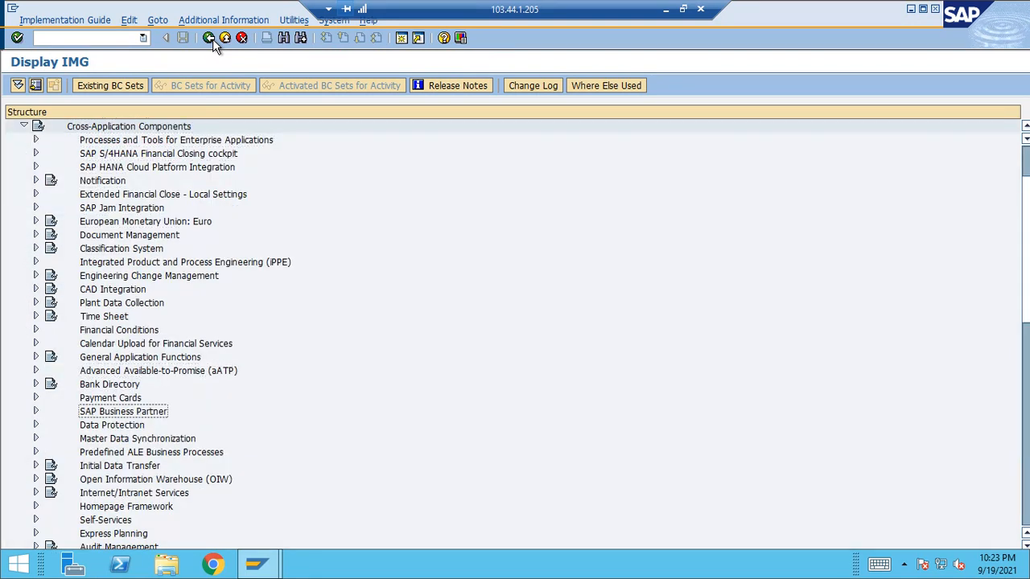
key("Right")
key("Down")
key("Down")
key("Right")
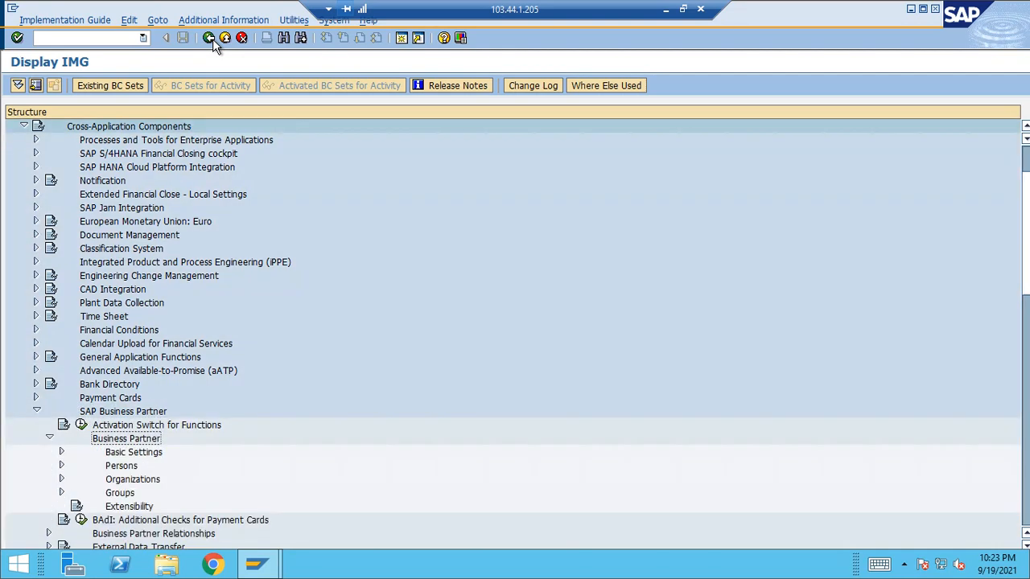
Expand Basic Settings and its Number Ranges and Groupings node under Business Partner
key("Down")
key("Right")
key("Down")
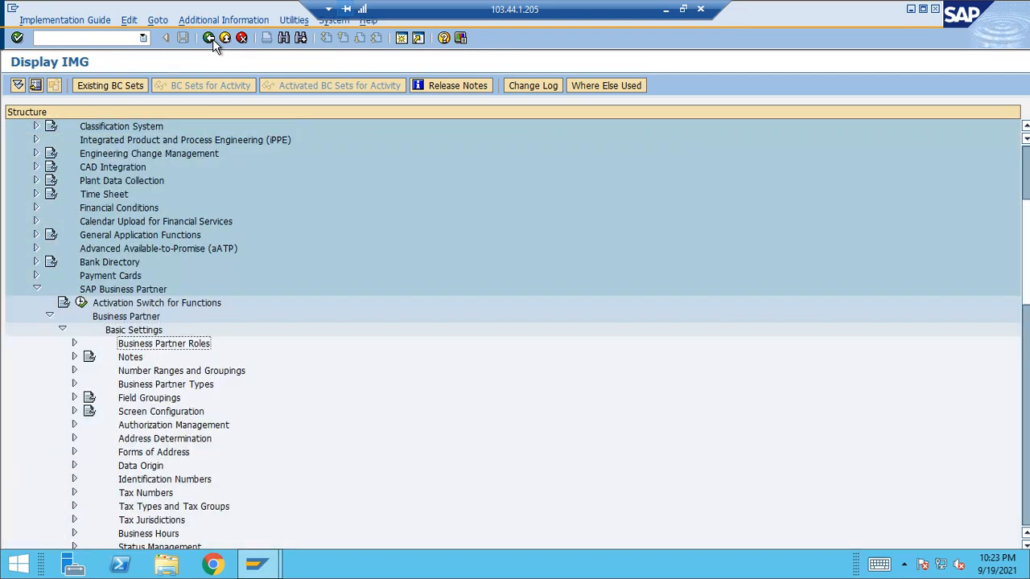
key("Down")
key("Down")
key("Right")
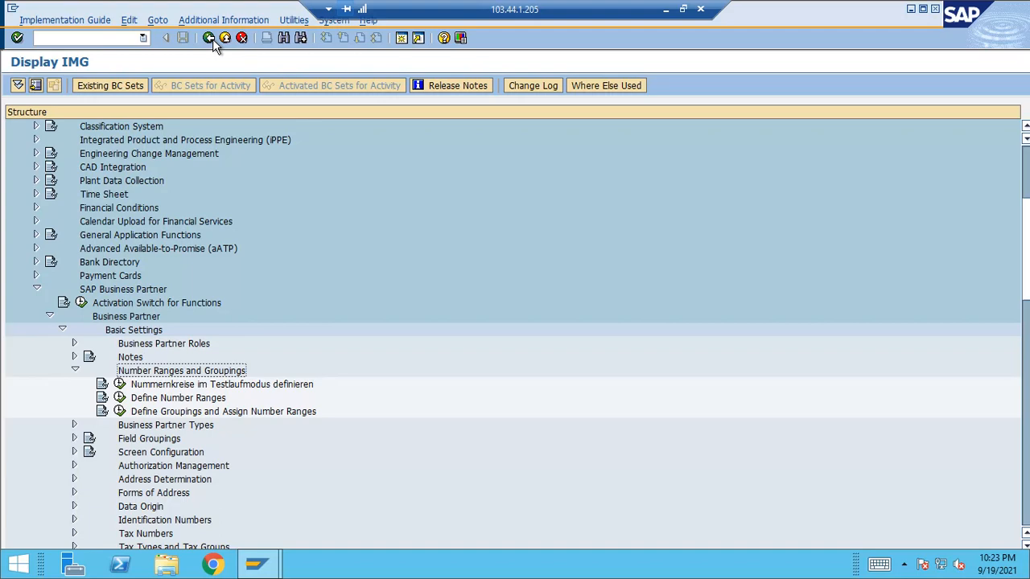
Open the Define Groupings and Assign Number Ranges activity and start new entries for BP groupings
key("Down")
key("Down")
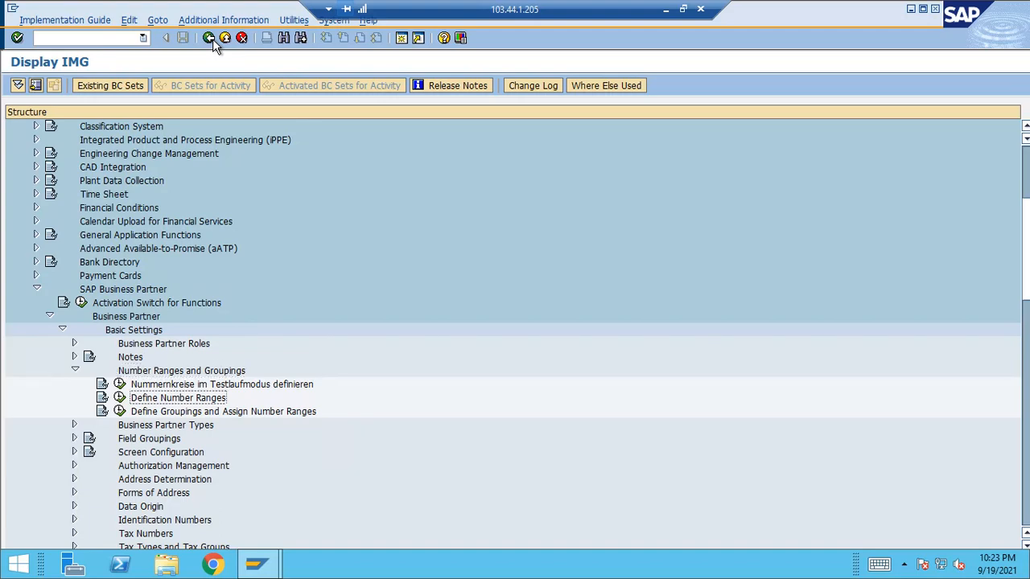
key("Down")
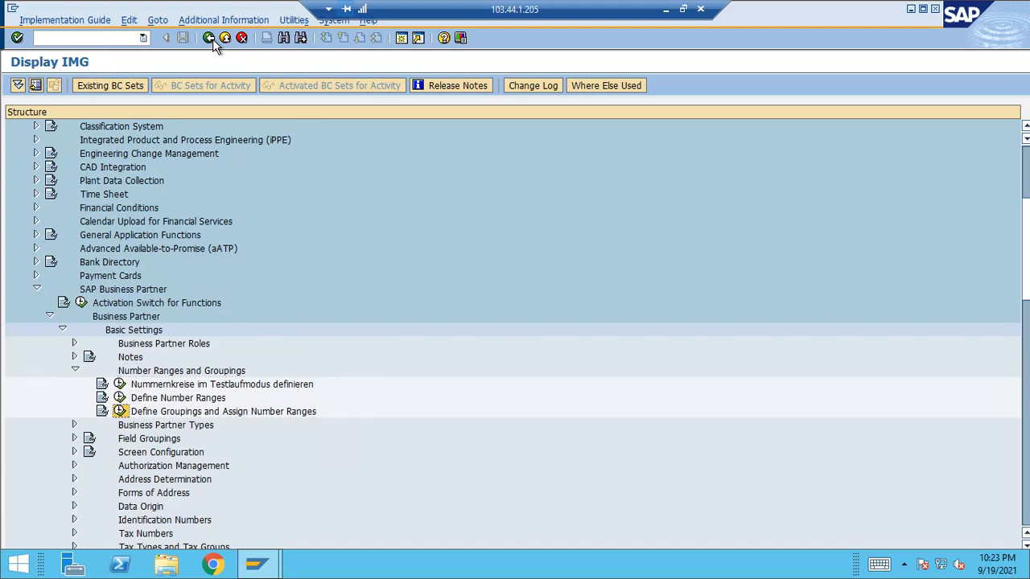
key("Return")
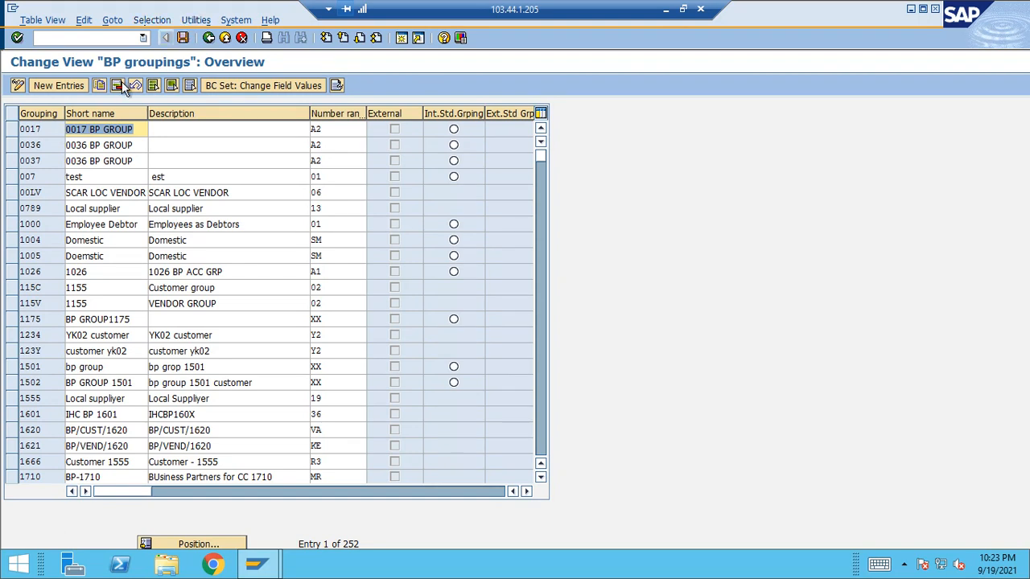
left_click(73, 86)
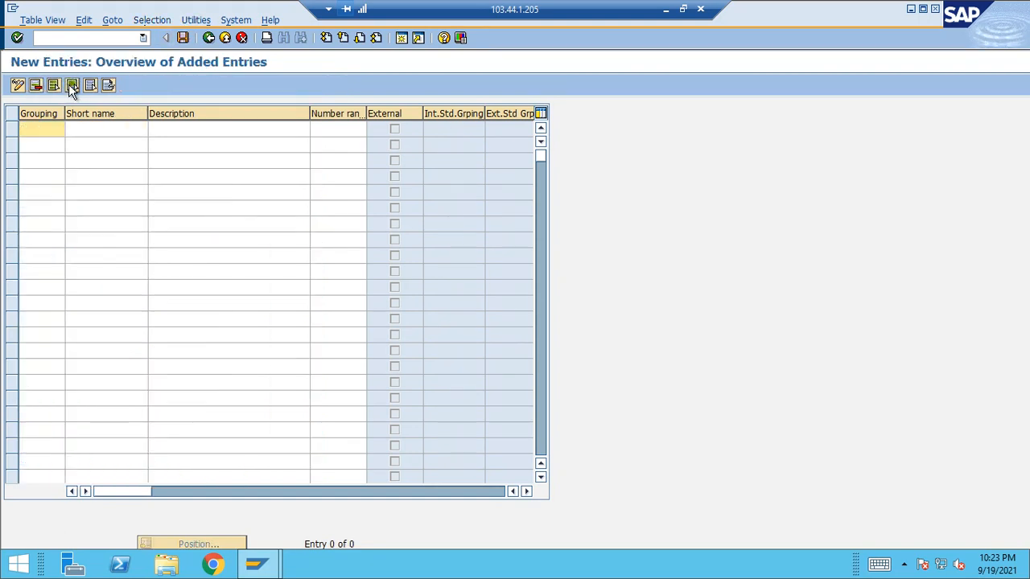
Enter business partner grouping 9919 with the short name "DOMVEN- 9929"
type("9919")
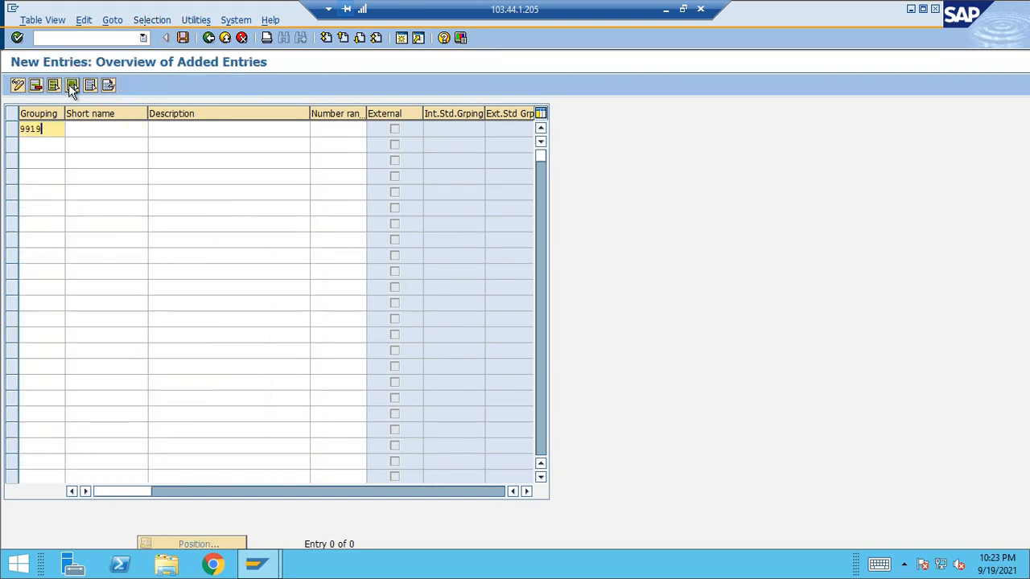
key("Tab")
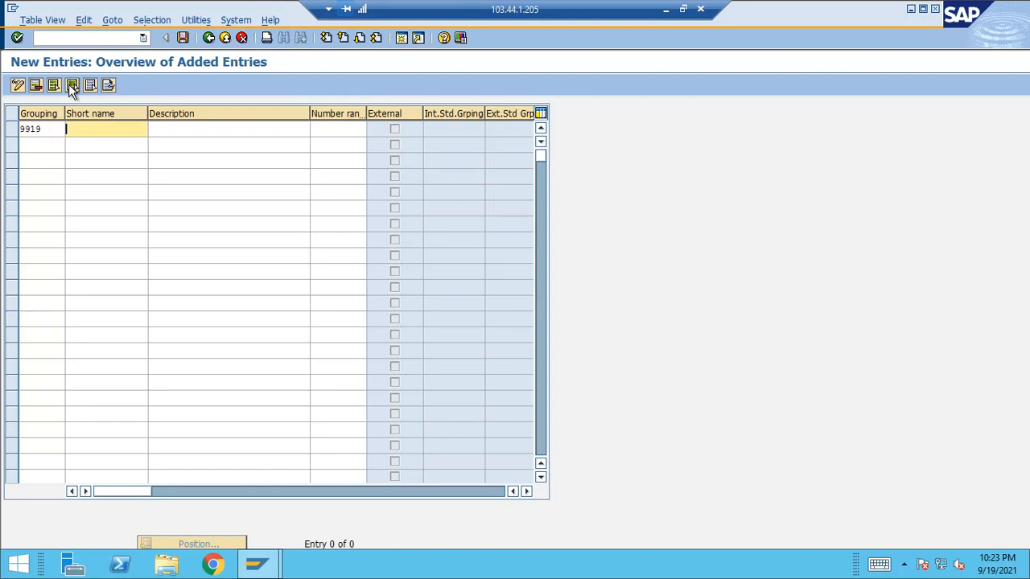
type("DOMVEN- 9929")
key("Return")
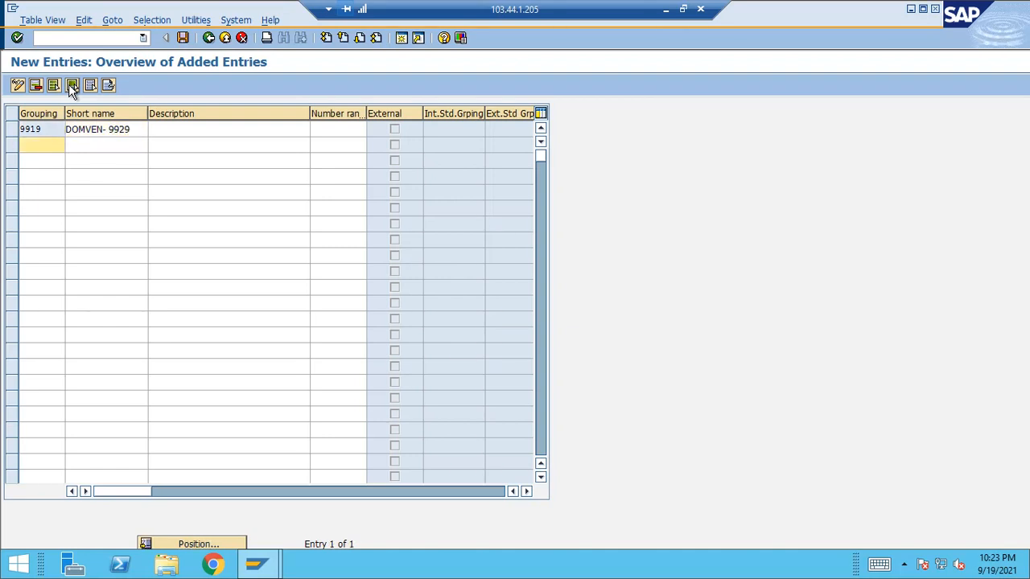
Save the new grouping in the proposed customizing request and return to the implementation guide
key("ctrl+s")
left_click(42, 241)
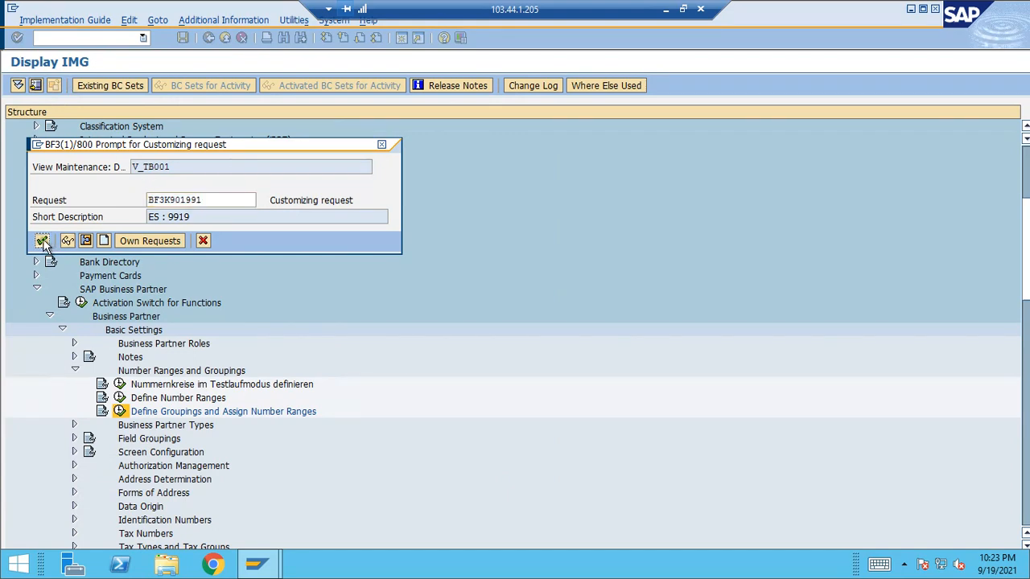
left_click(208, 38)
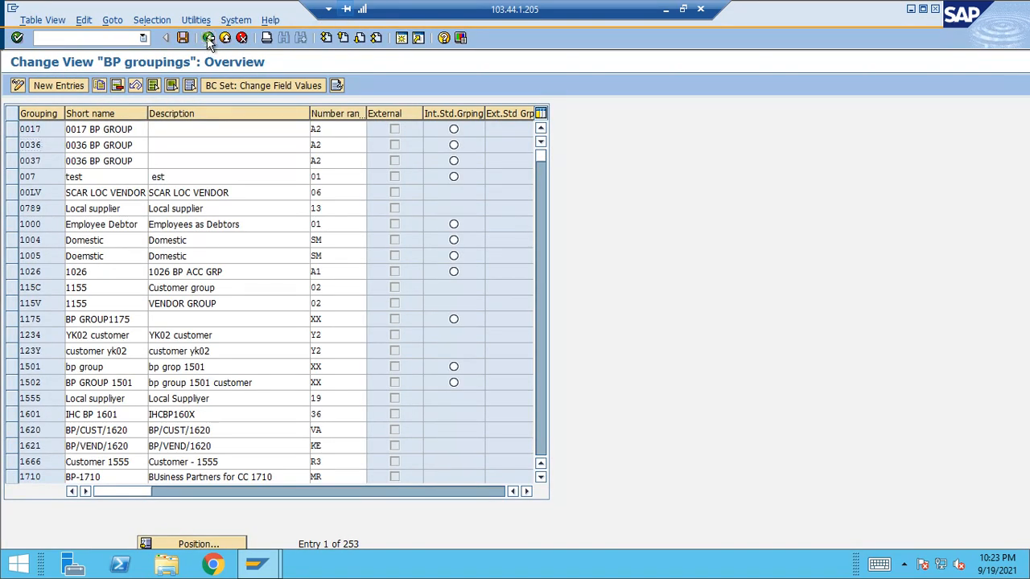
left_click(208, 37)
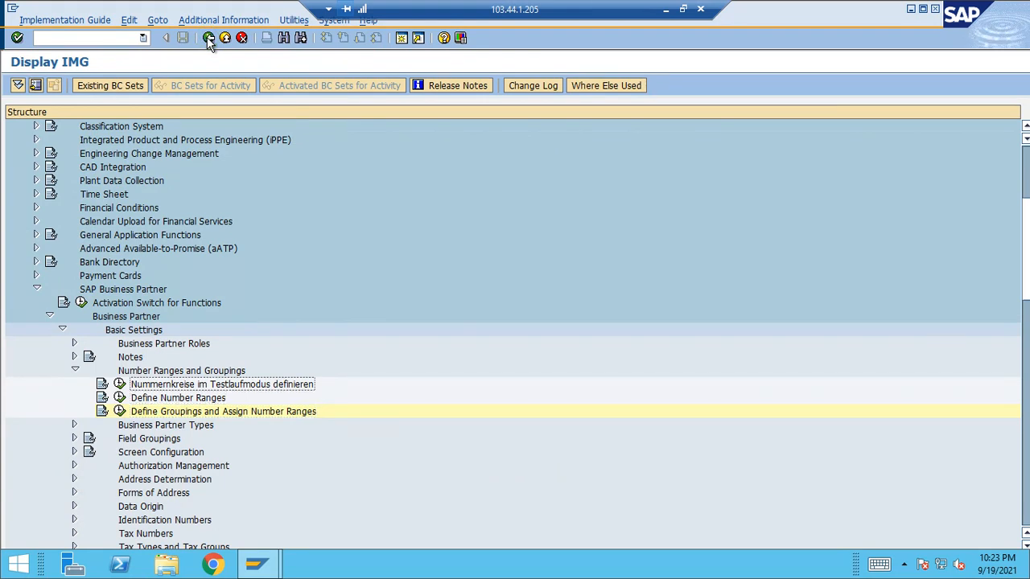
Open the Define Number Ranges activity and edit the intervals of the business partner number range object
key("Up")
key("Down")
key("Down")
key("Left")
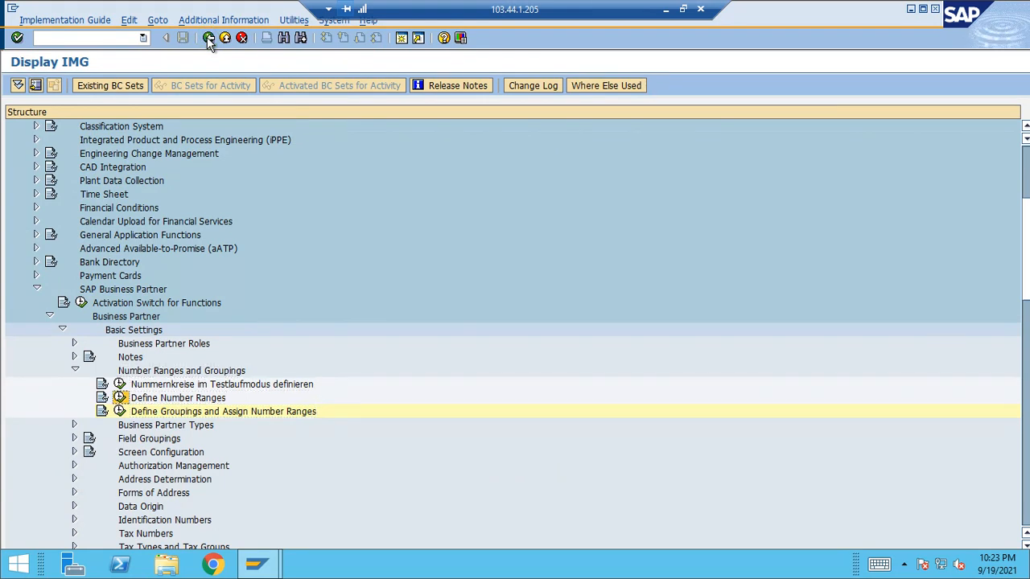
key("Return")
left_click(175, 144)
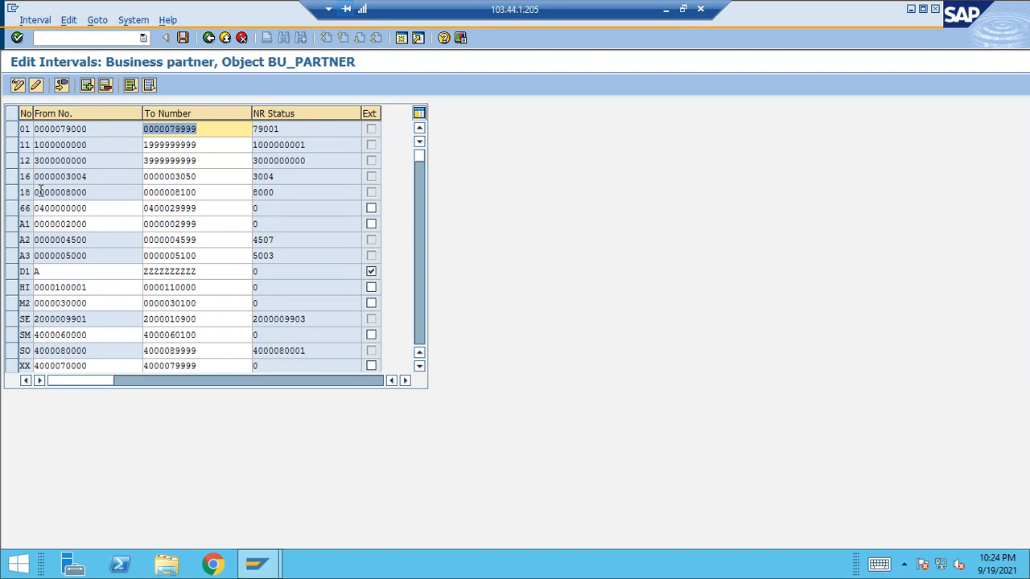
Insert business partner number range interval 82 running from 8101 to 8200
left_click(15, 198)
left_click(15, 198)
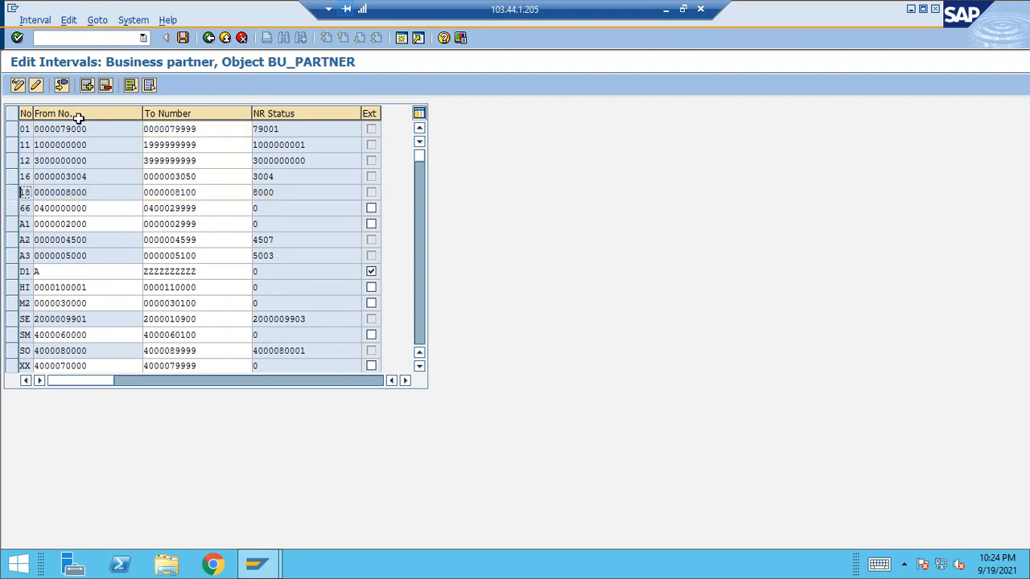
left_click(87, 86)
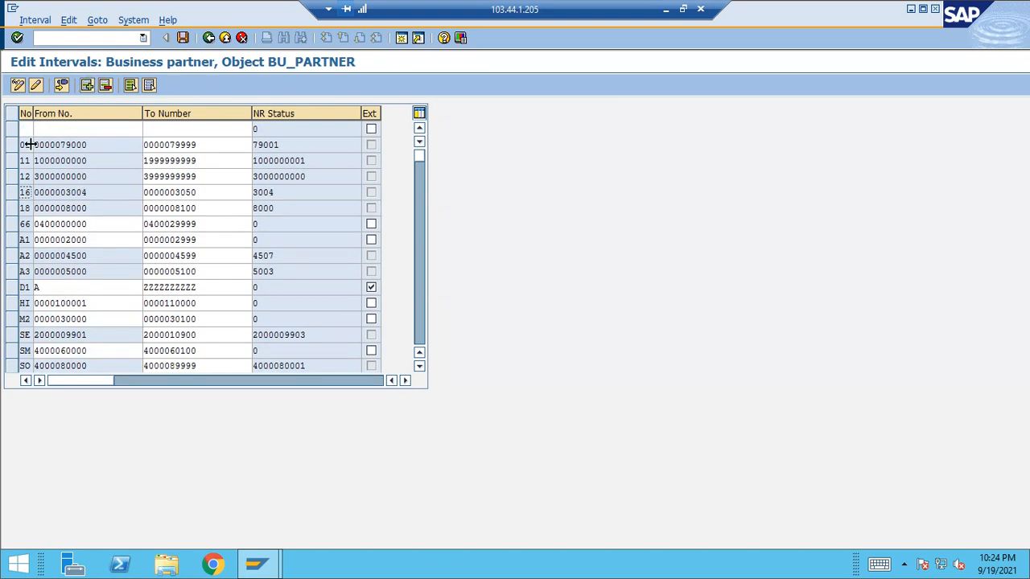
type("82")
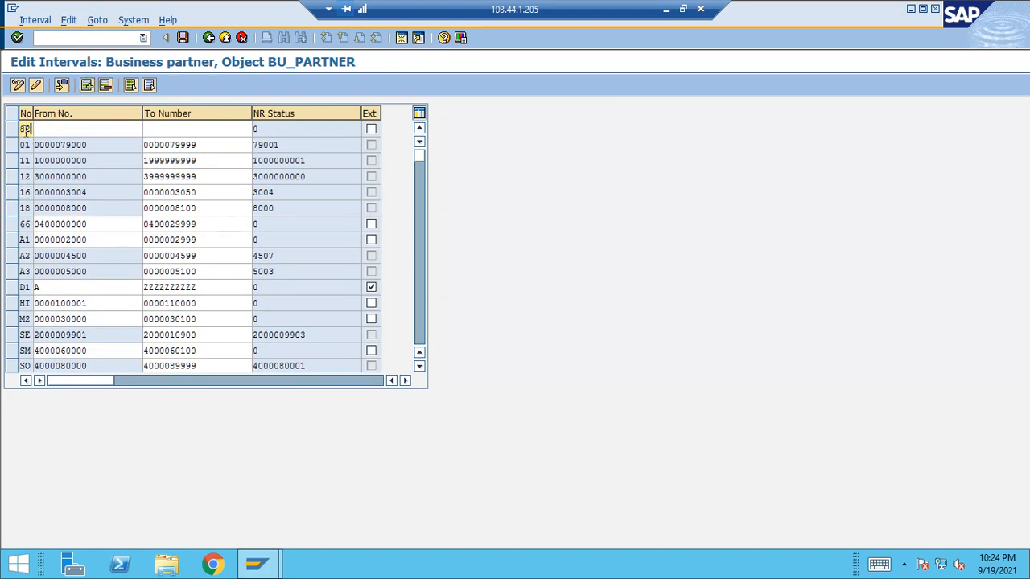
key("Tab")
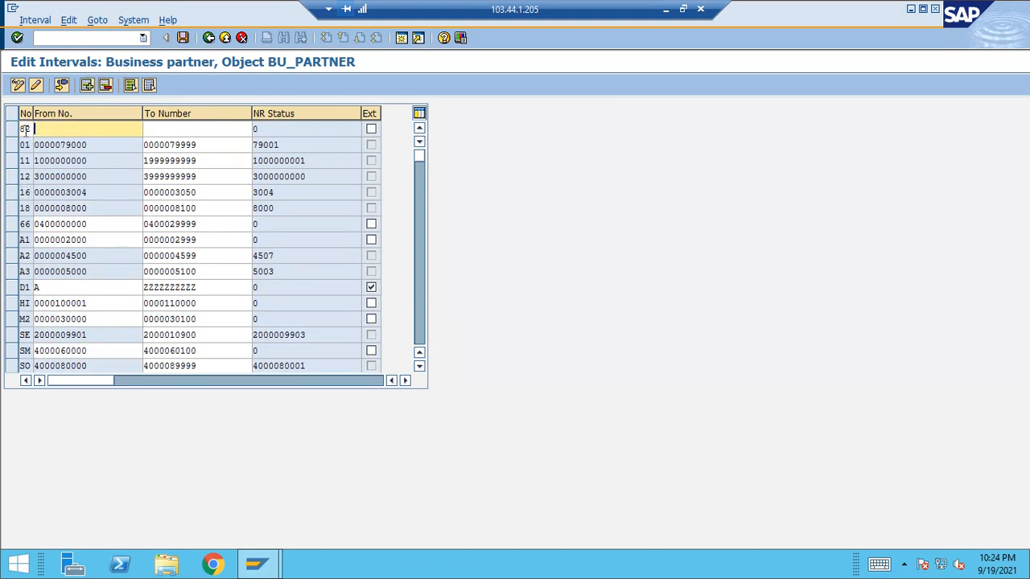
type("8101")
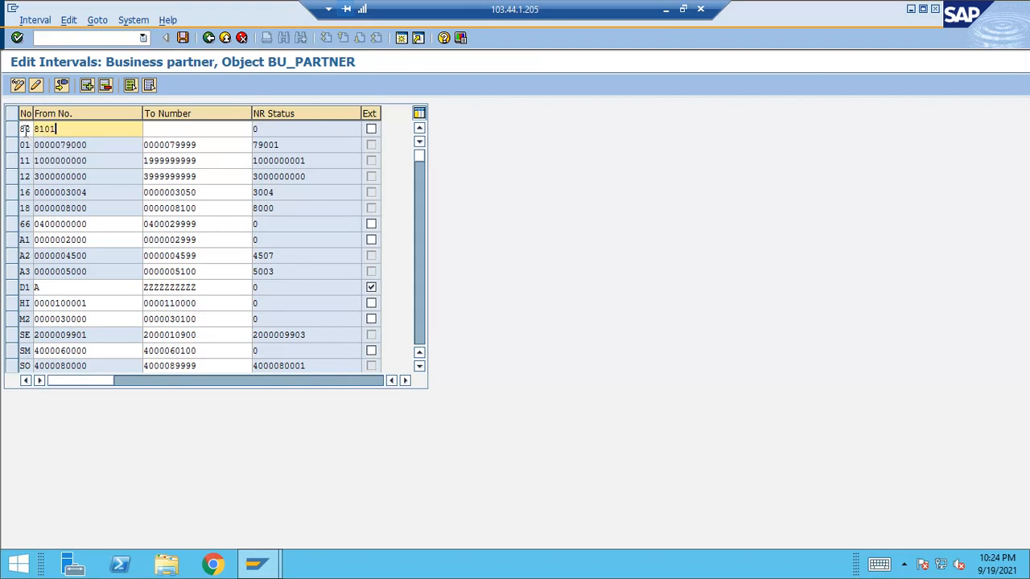
key("Tab")
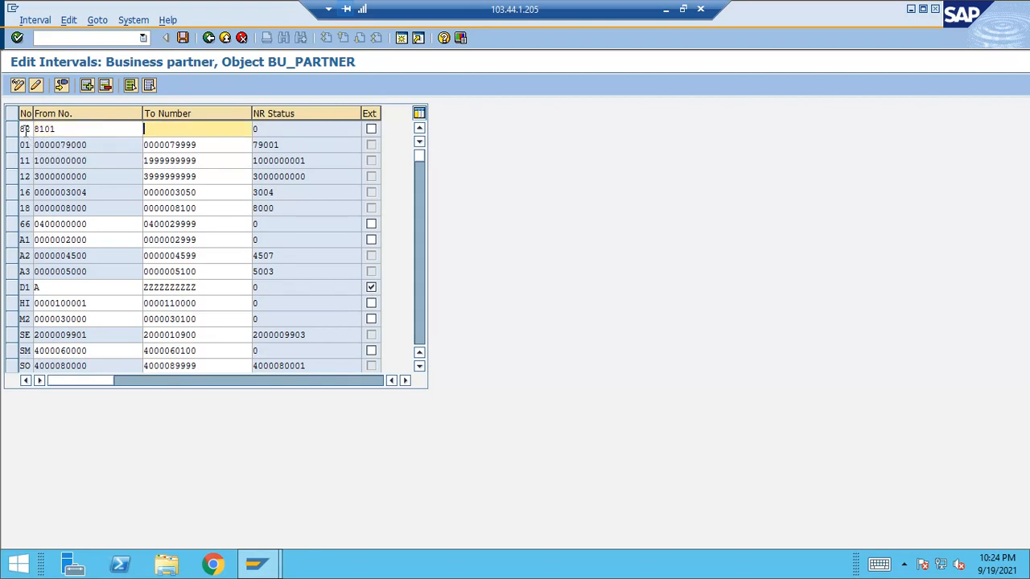
type("8200")
key("Return")
Save the number range intervals, acknowledge the transport notice and return to the implementation guide
key("ctrl+s")
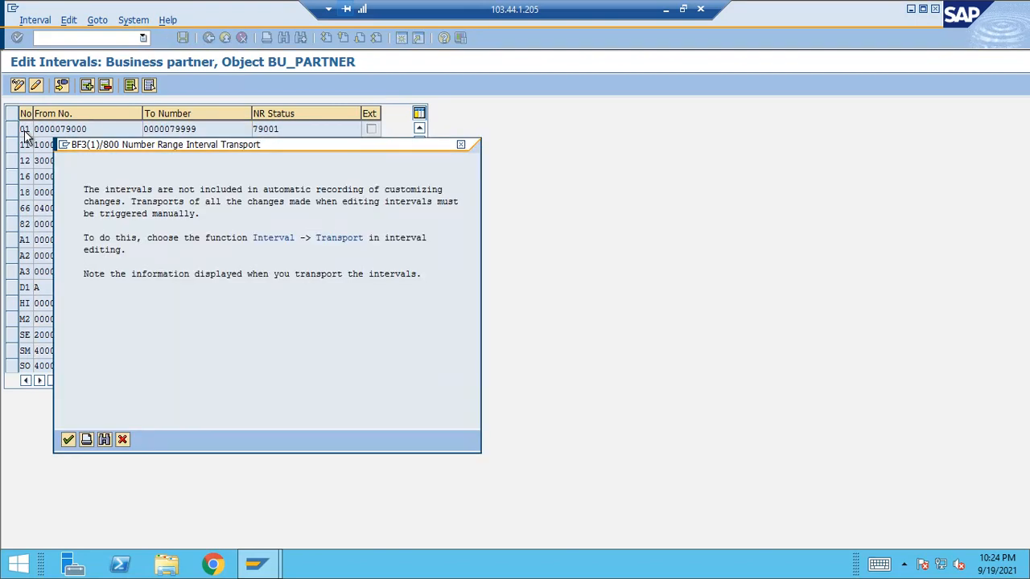
left_click(69, 440)
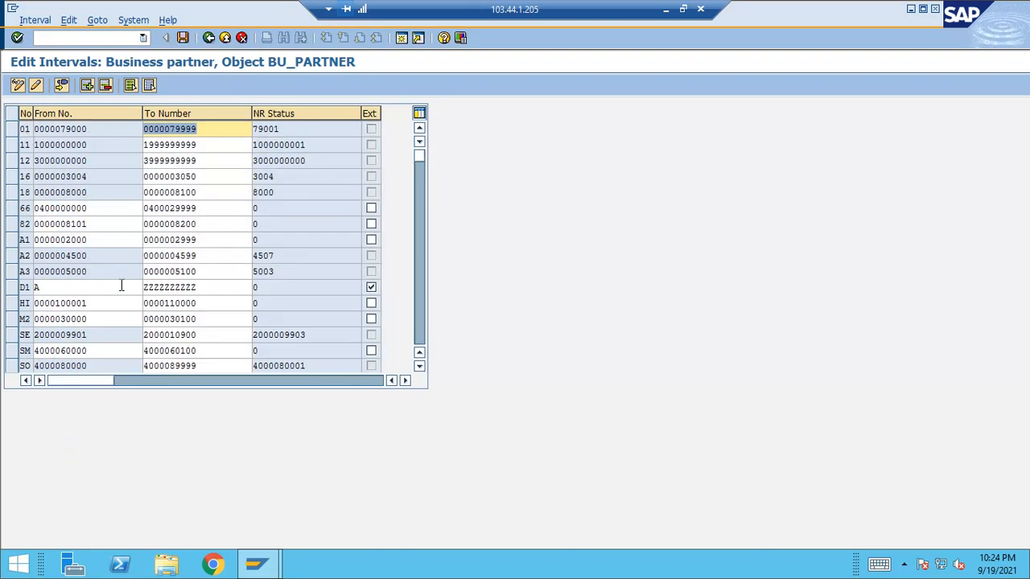
left_click(208, 38)
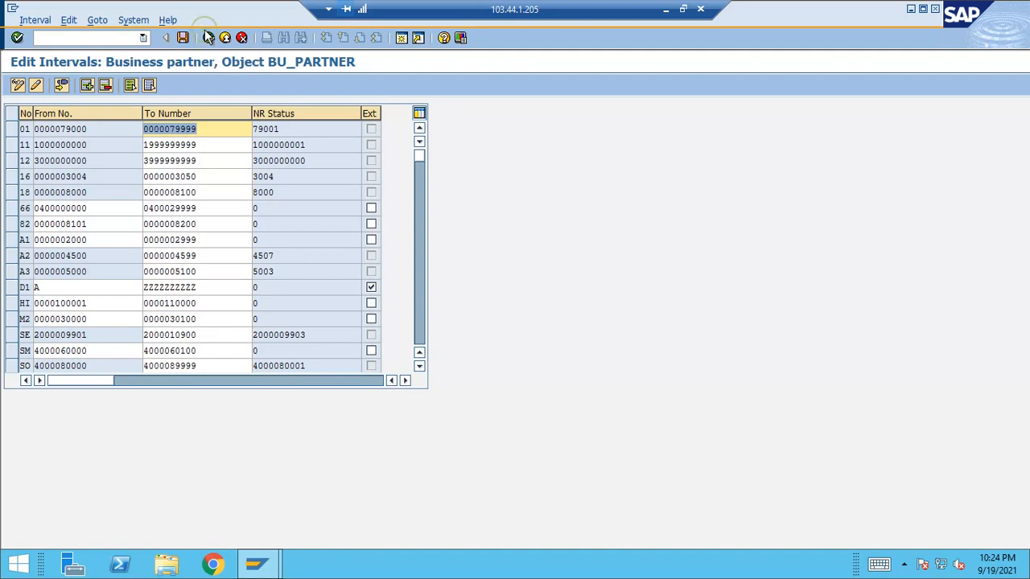
left_click(208, 38)
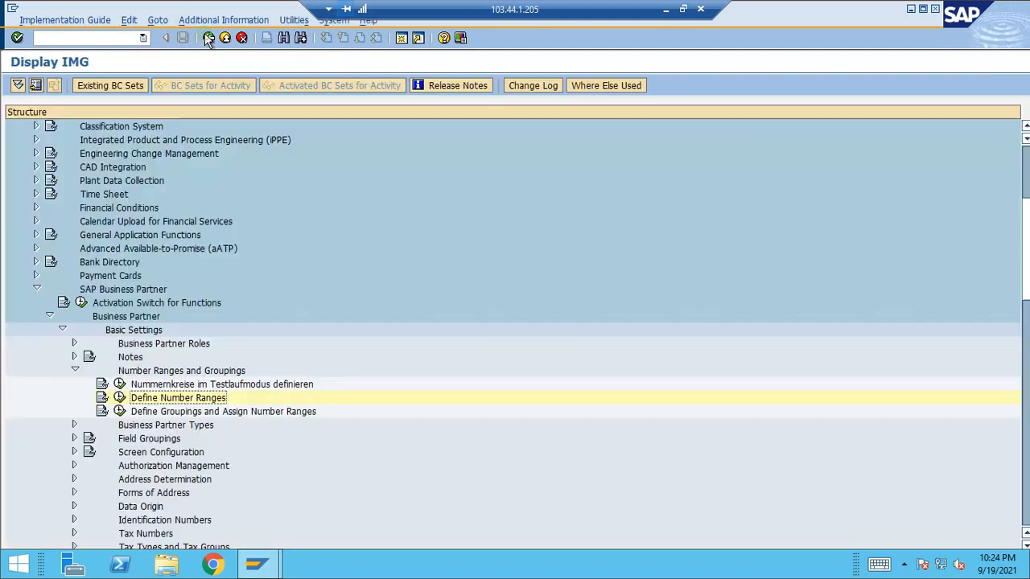
Reopen Define Groupings and Assign Number Ranges and position the list at grouping 9919
left_click(121, 412)
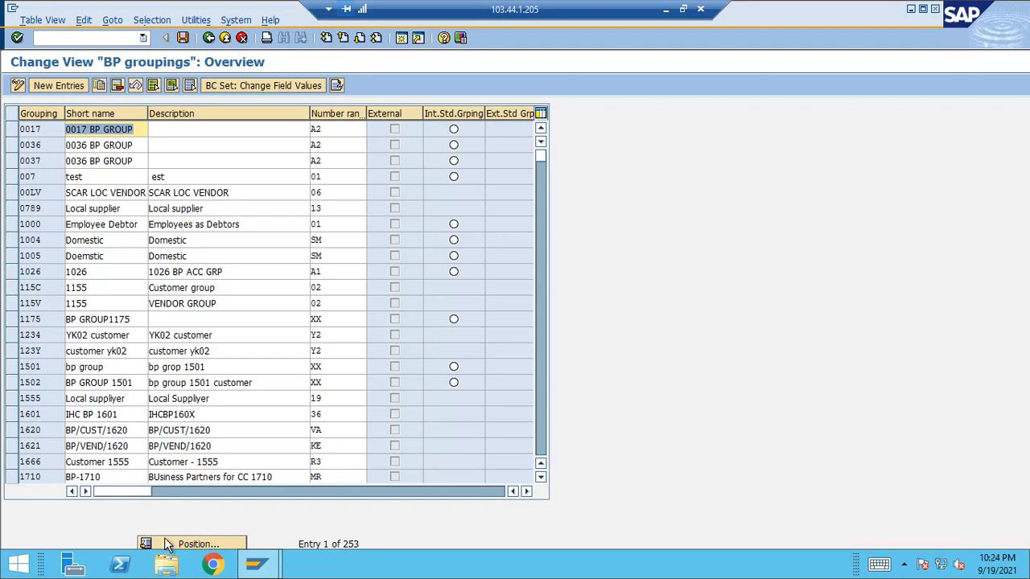
left_click(167, 545)
type("9919")
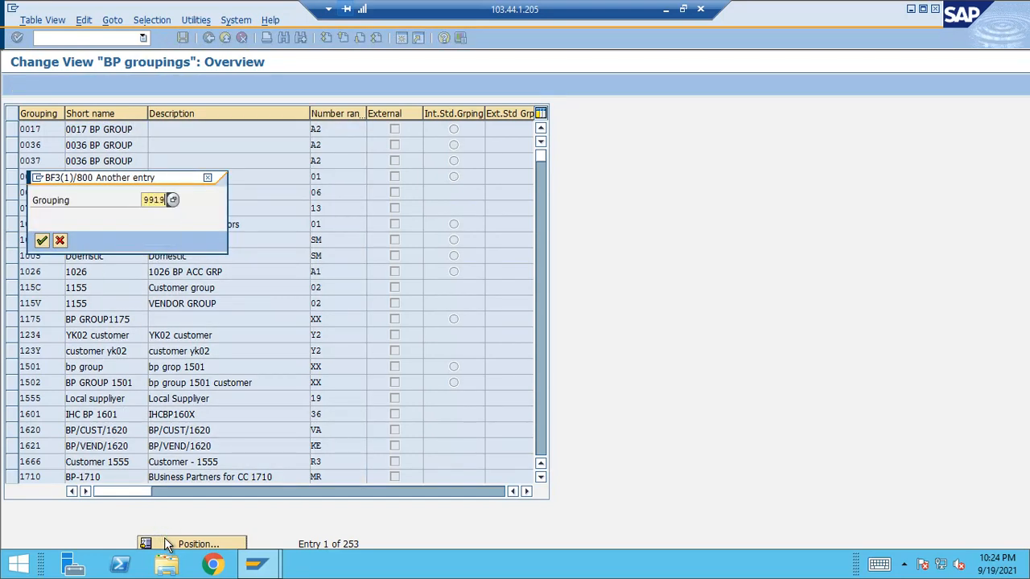
key("Return")
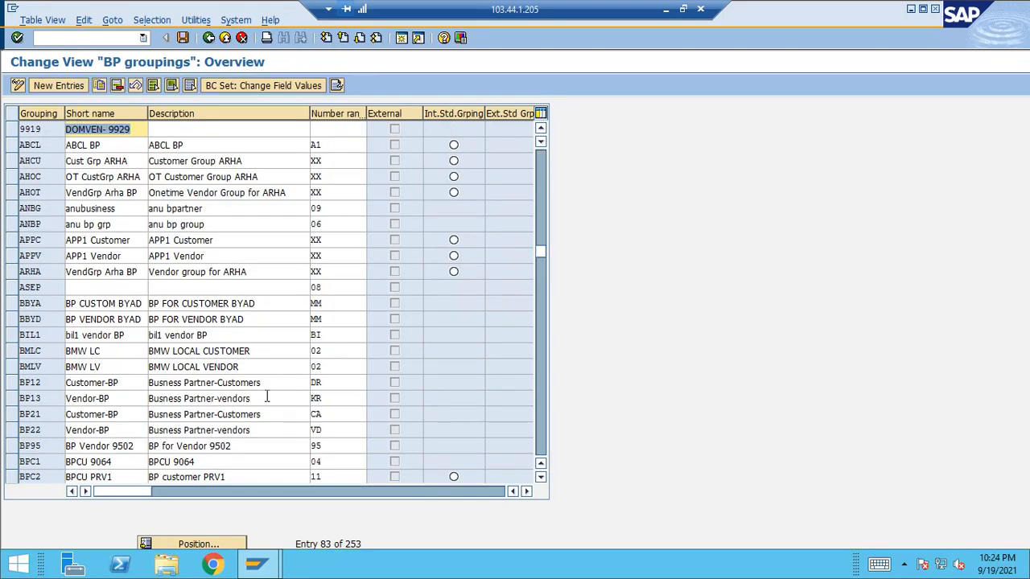
Enter the description "Demoestic vendors - 9919" for grouping 9919
left_click(224, 131)
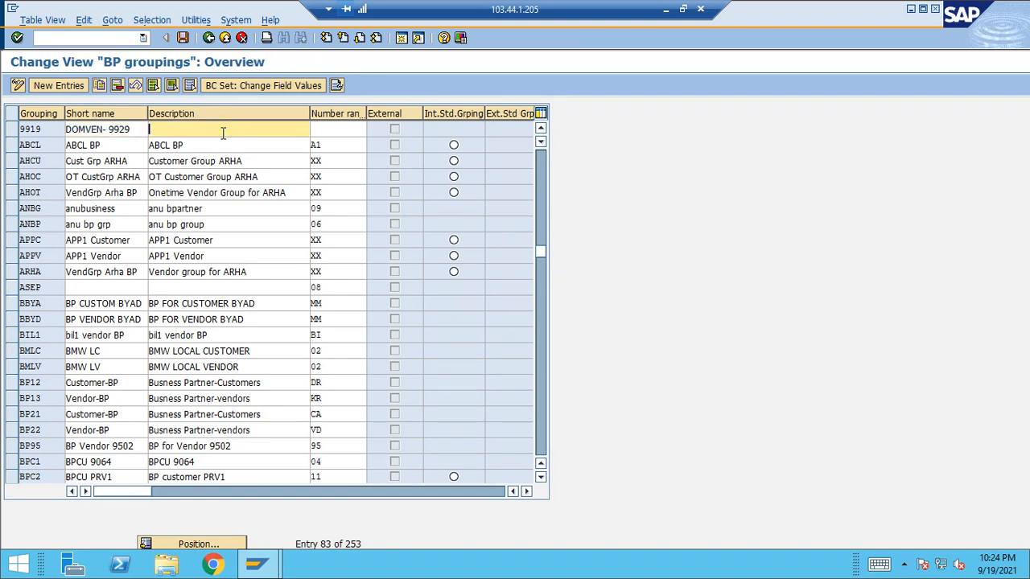
type("Demoestic vendor - 9919")
key("Tab")
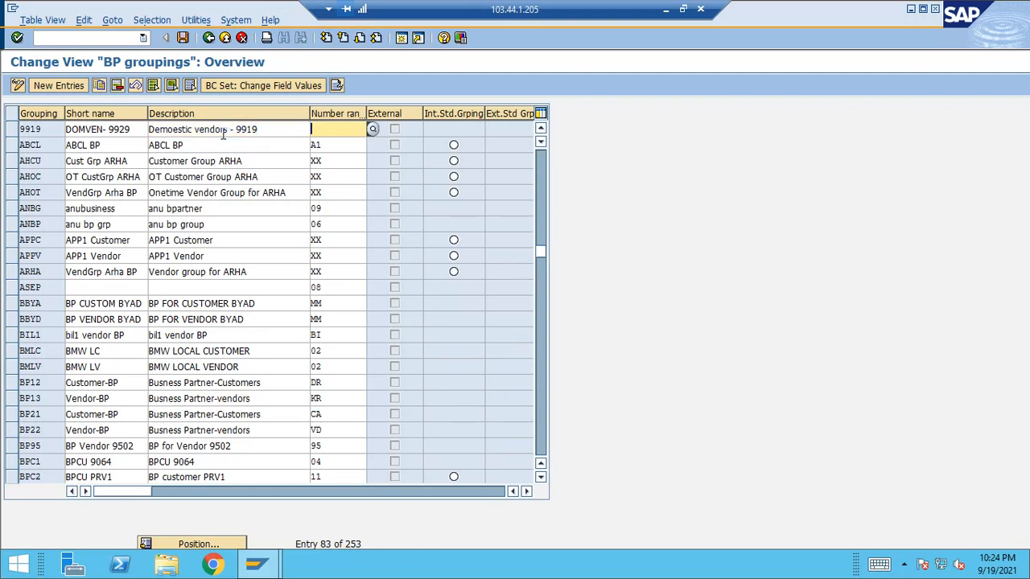
Assign number range 82 to grouping 9919 and save the change in the proposed customizing request
type("82")
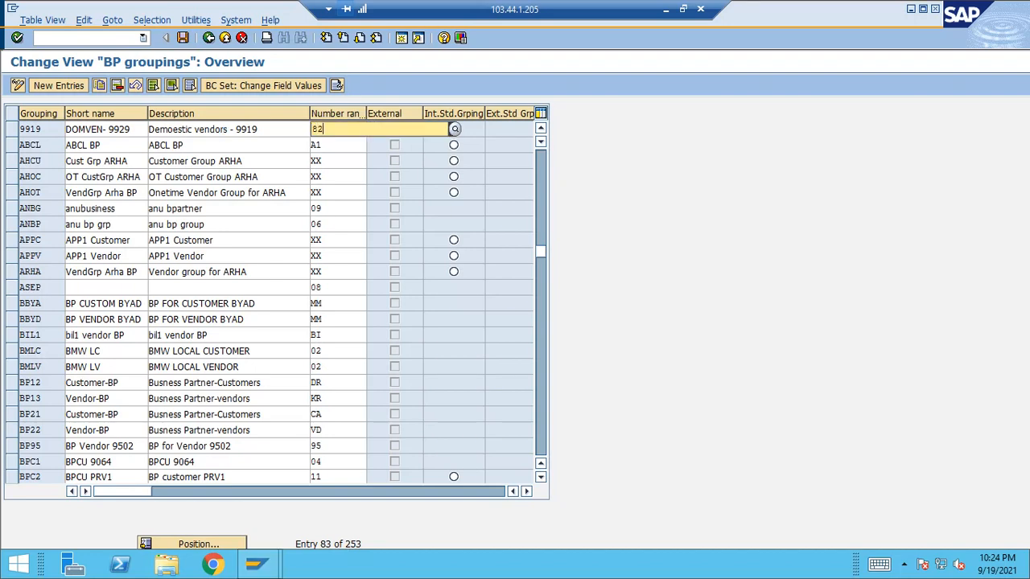
key("Return")
key("ctrl+s")
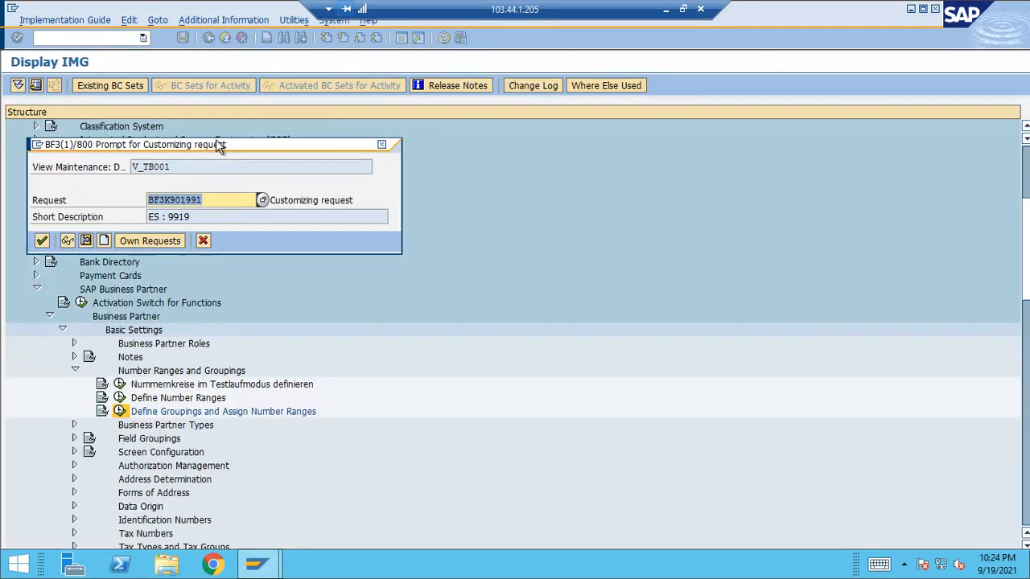
left_click(42, 241)
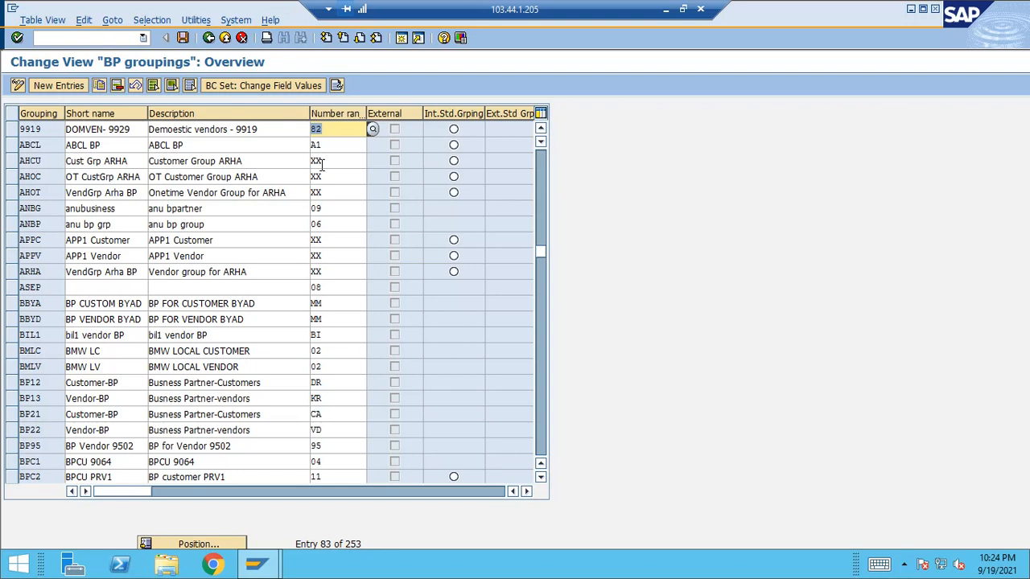
Check the remaining columns of the BP groupings table and return to the implementation guide
left_click(526, 492)
left_click(526, 492)
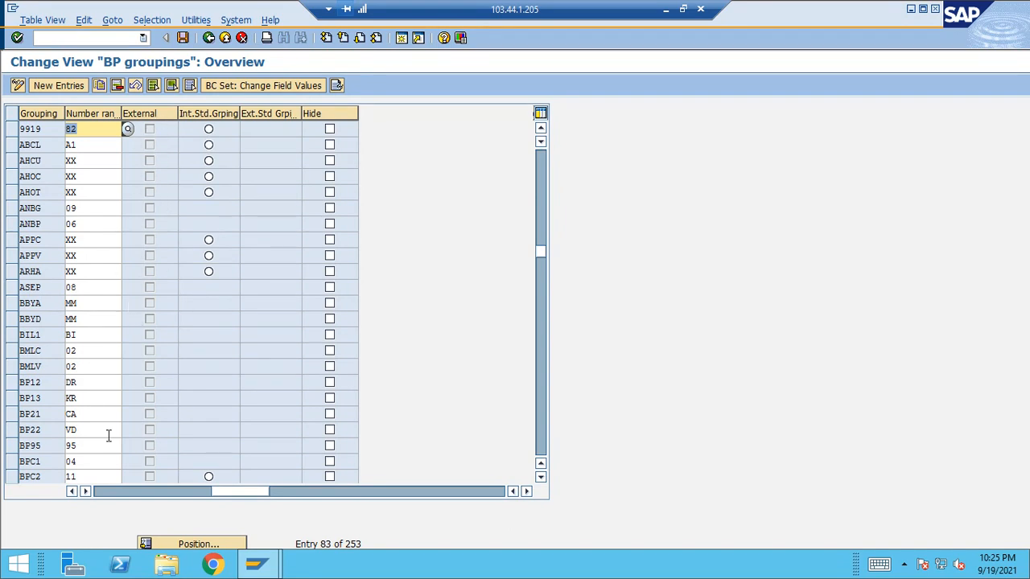
left_click(97, 477)
left_click(101, 491)
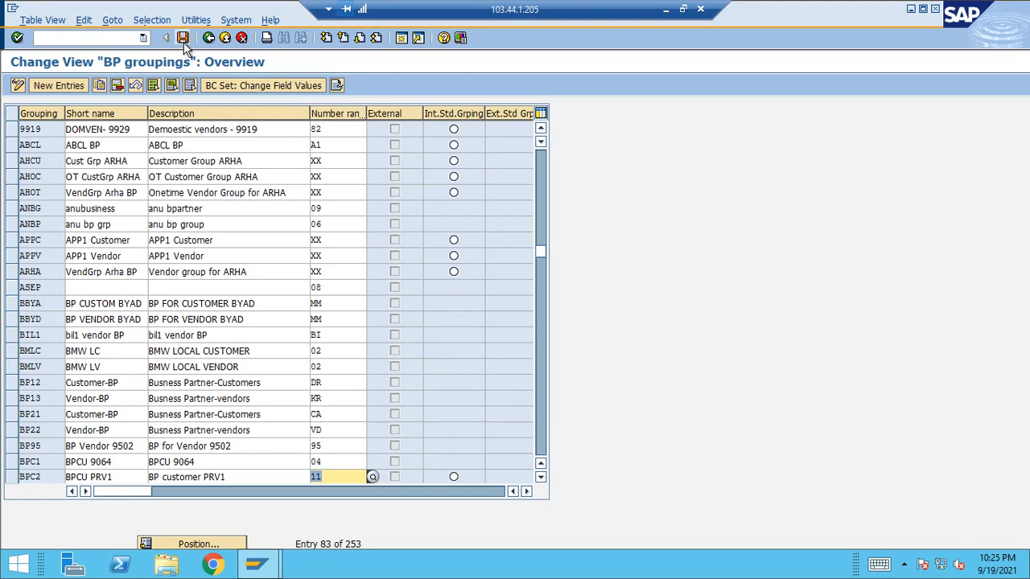
left_click(208, 38)
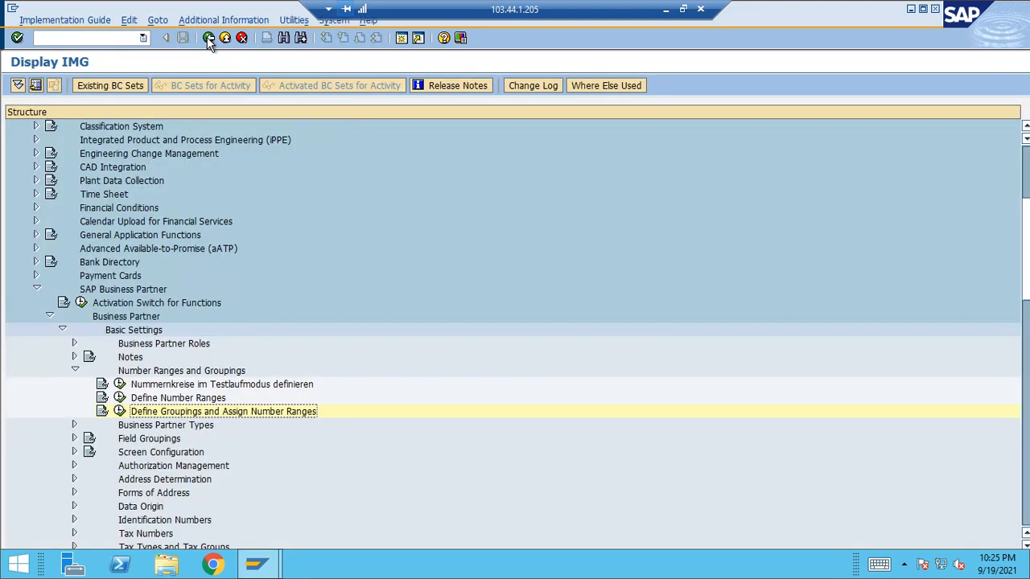
Collapse Number Ranges and Groupings, expand Business Partner Roles and open the Define BP Roles activity
key("Up")
key("Up")
key("Up")
key("Left")
key("Up")
key("Up")
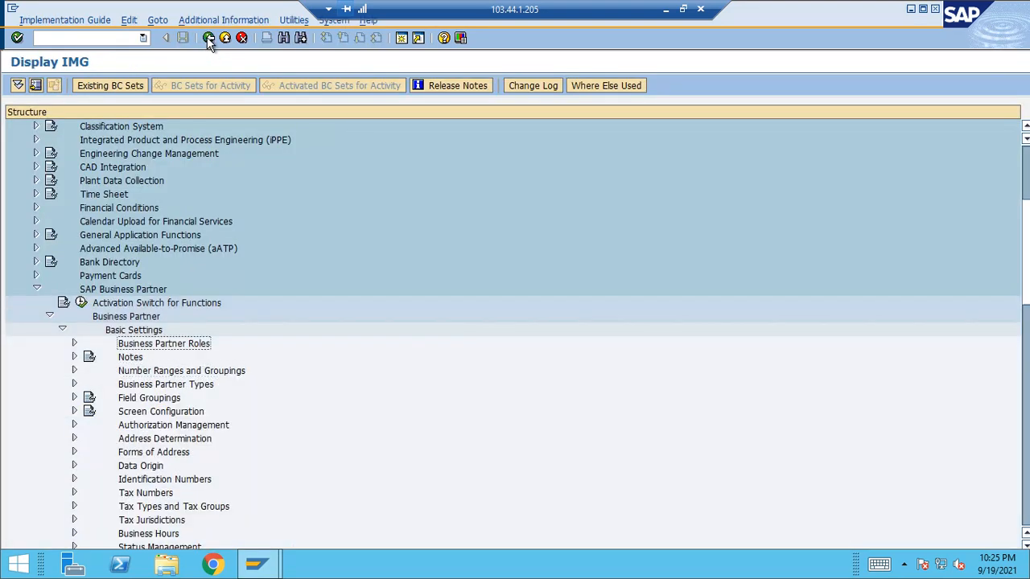
key("Right")
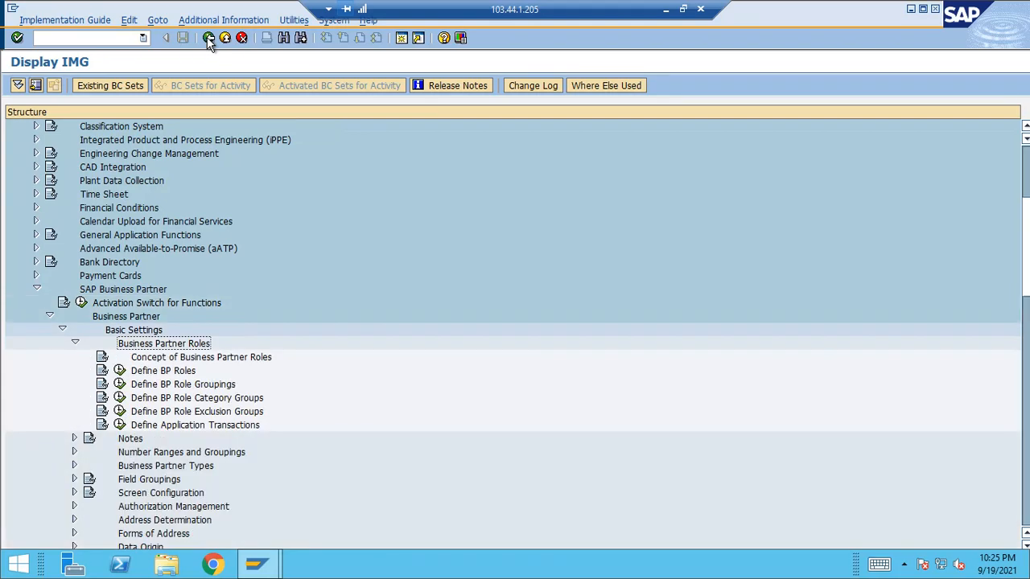
key("Down")
key("Down")
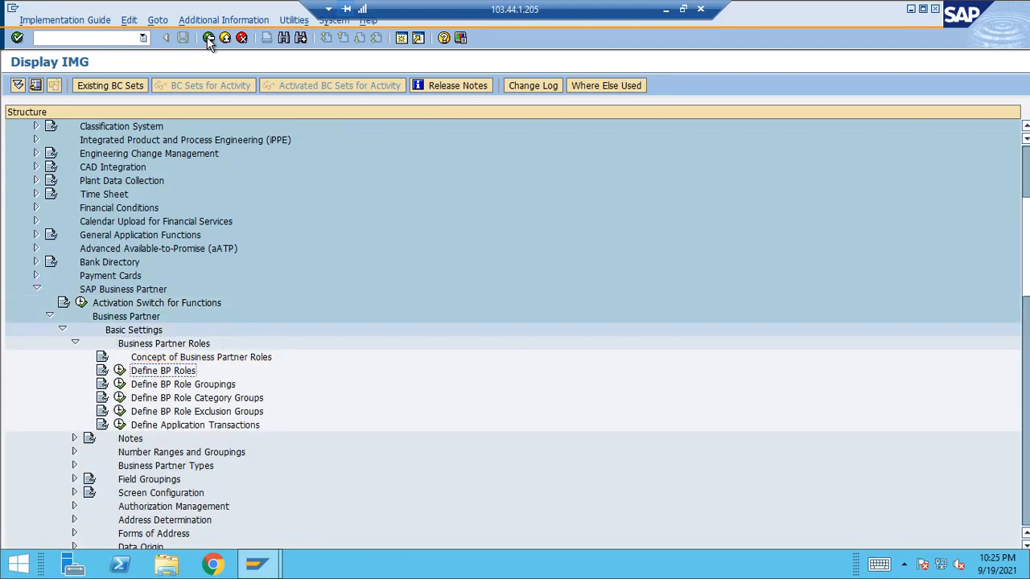
key("Left")
key("Return")
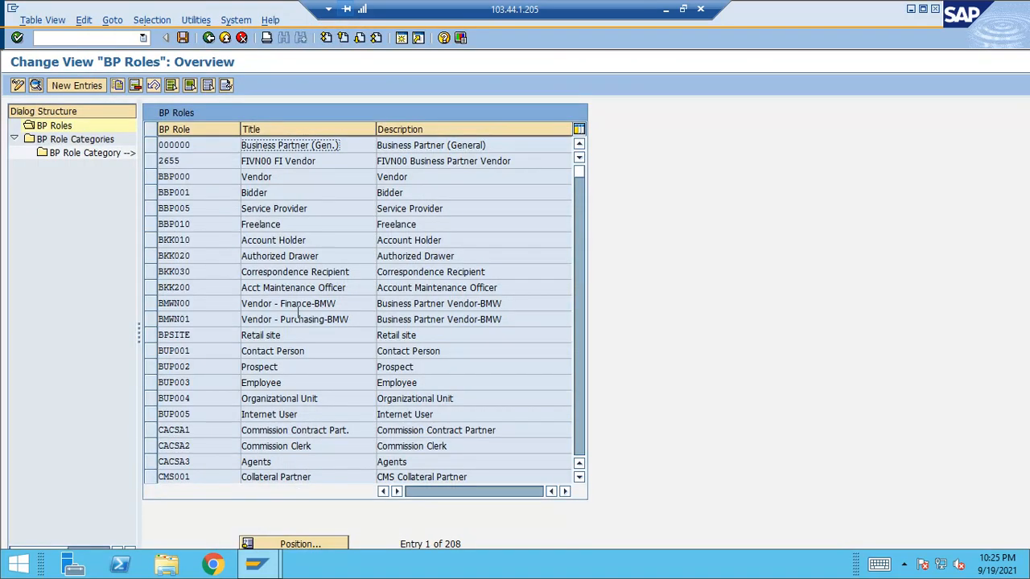
Position the BP roles list at FLVN00, examine roles FLVN00 and FLVN01, and return to the implementation guide
left_click(301, 546)
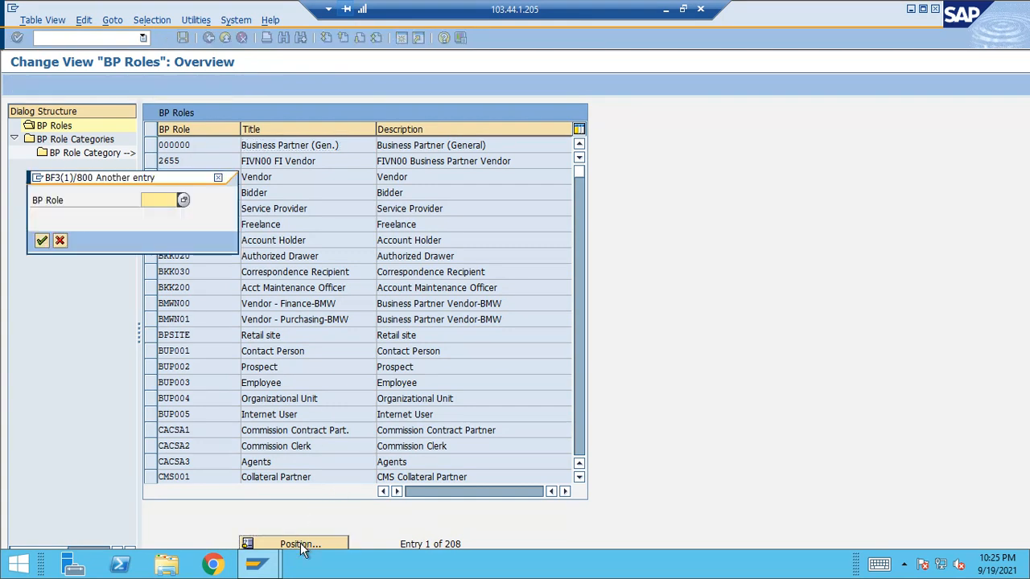
type("FLVN00")
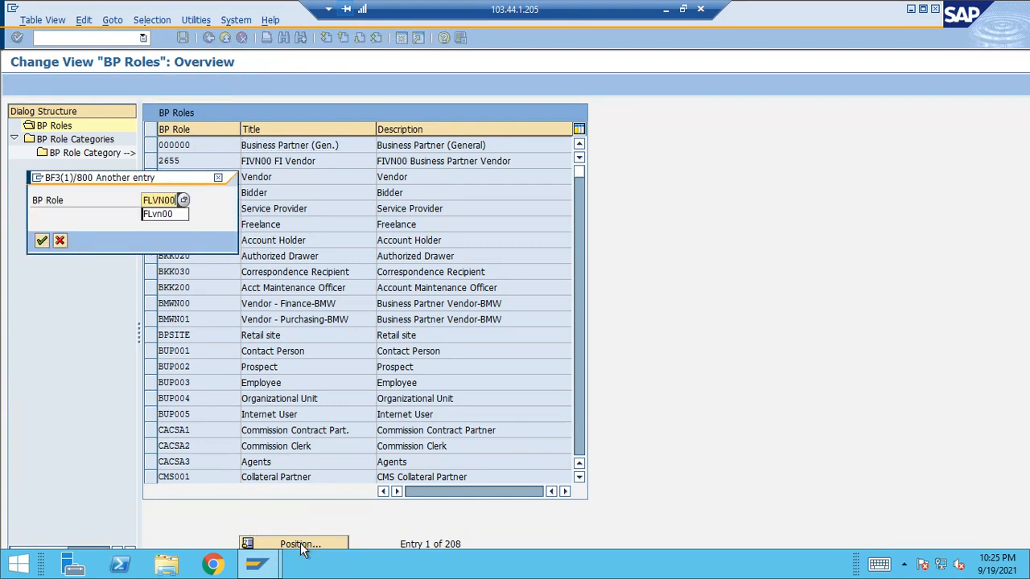
key("Return")
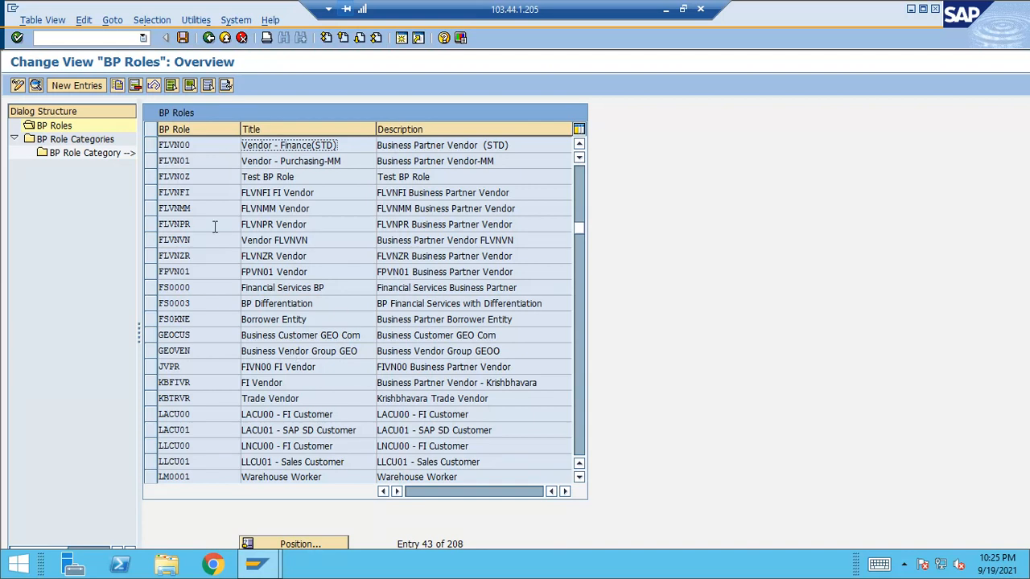
left_click(151, 145)
left_click(151, 161)
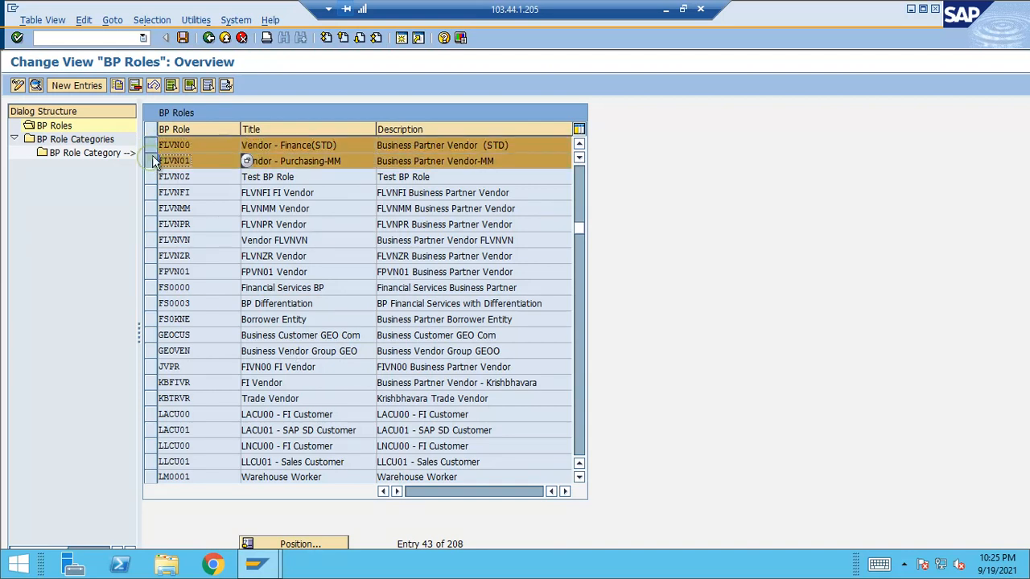
left_click(151, 145)
left_click(150, 161)
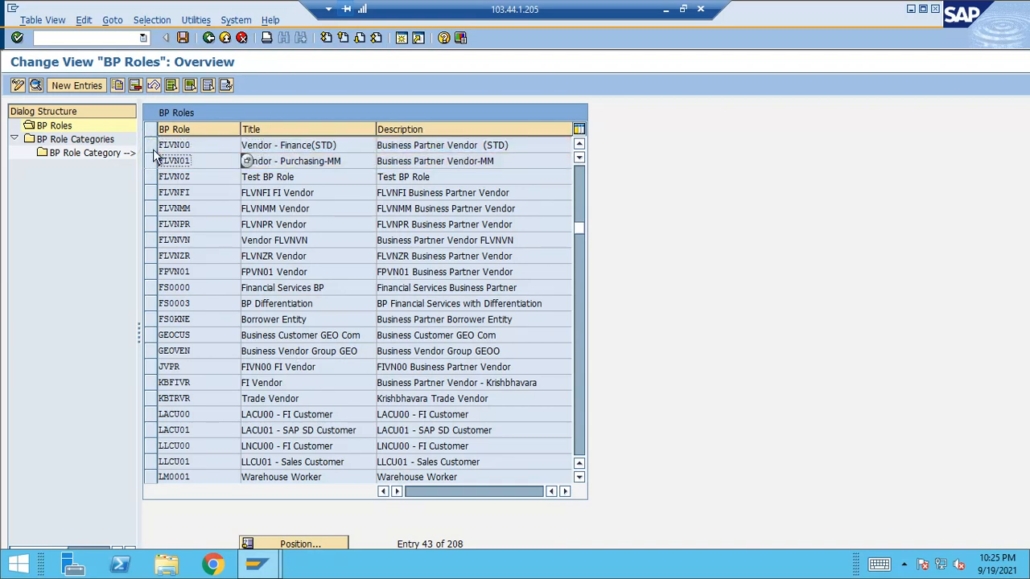
left_click(205, 37)
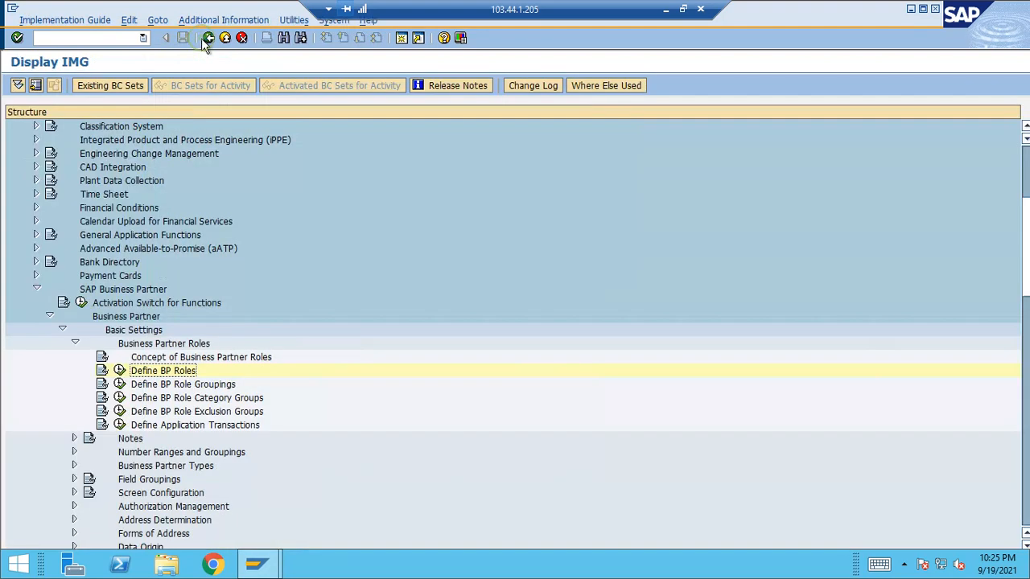
Open Define BP Role Groupings to examine the existing role groupings, and return to the implementation guide
key("Down")
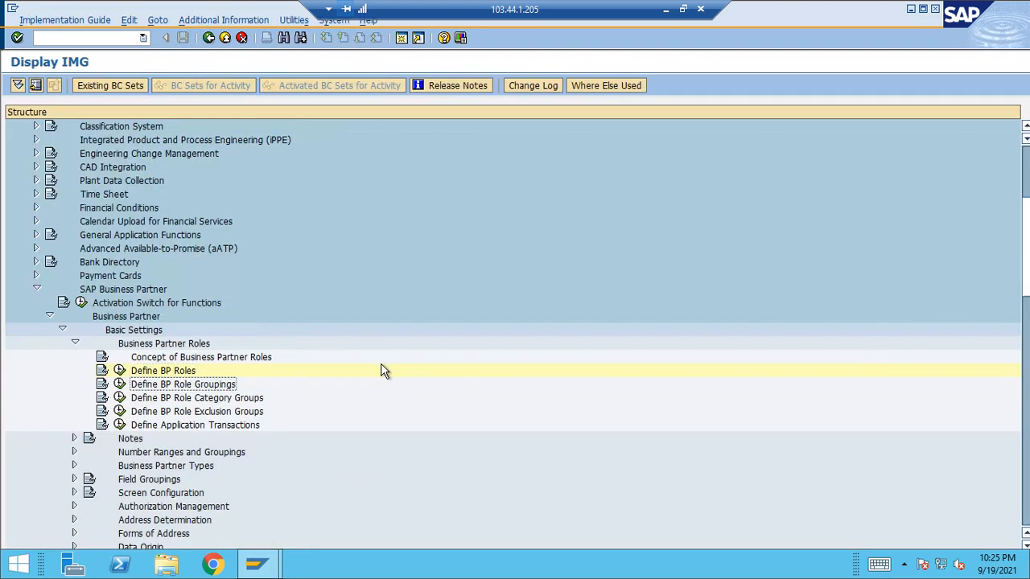
key("Left")
key("Return")
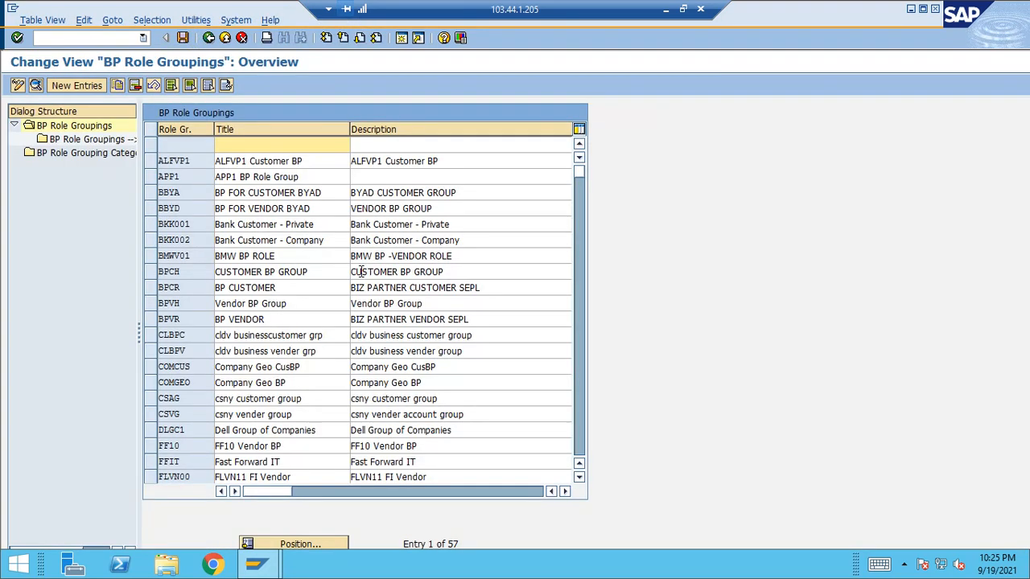
left_click(210, 38)
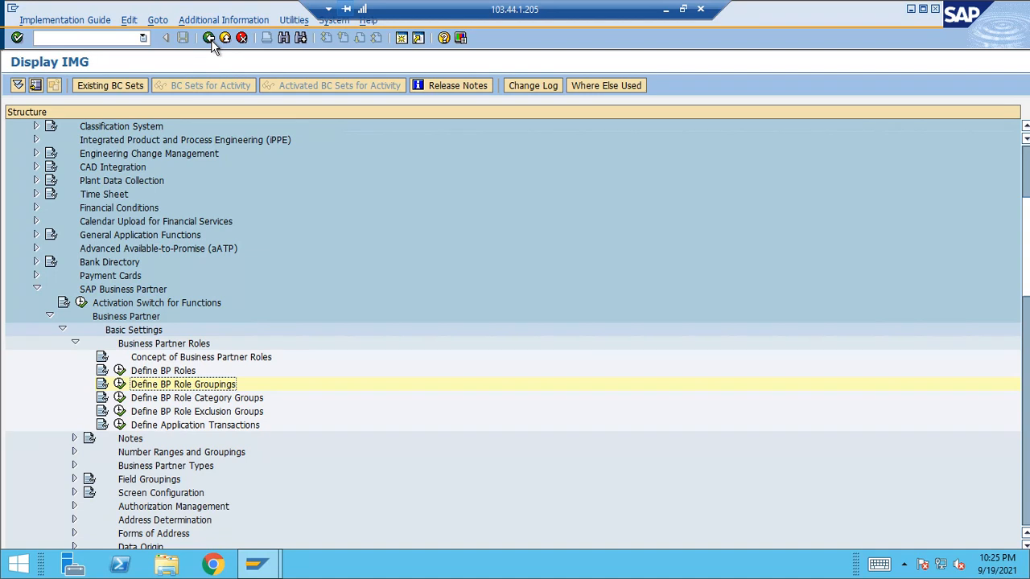
Collapse Business Partner Roles and expand Field Groupings under Basic Settings
key("Up")
key("Up")
key("Up")
key("Left")
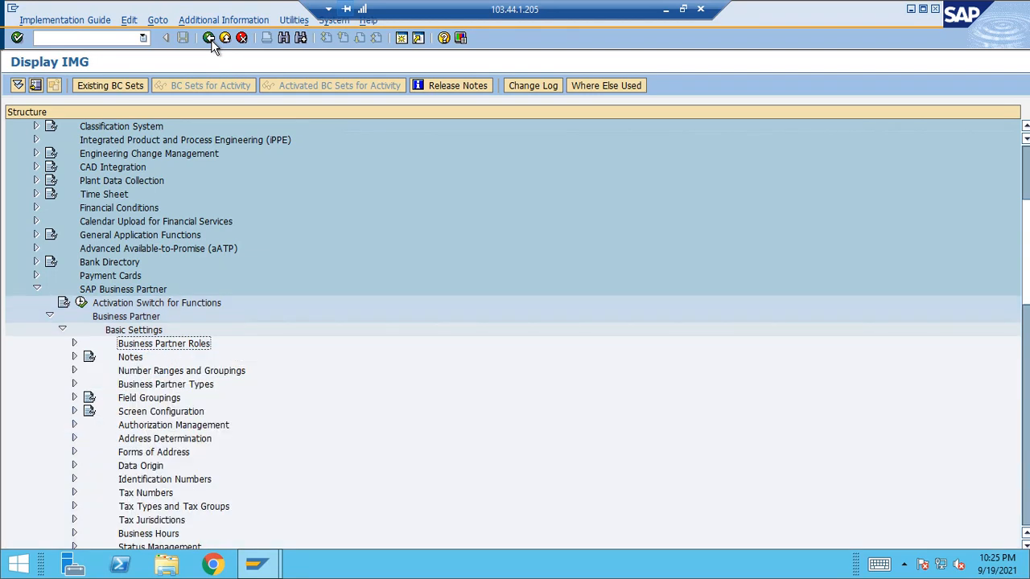
key("Down")
key("Down")
key("Down")
key("Down")
key("Right")
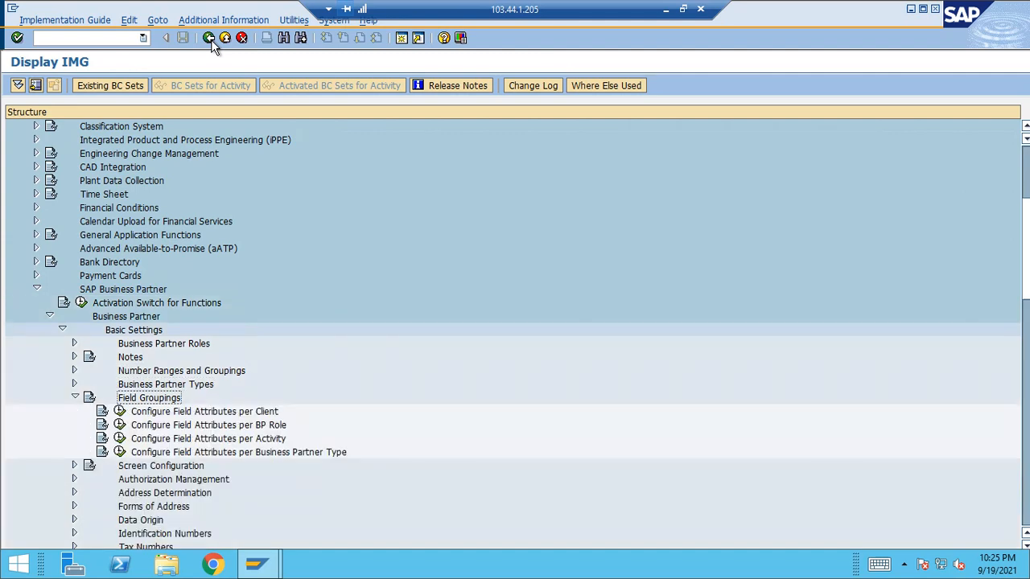
Open Configure Field Attributes for Each Role Category and display the field groups of BP role FLVN00
key("Down")
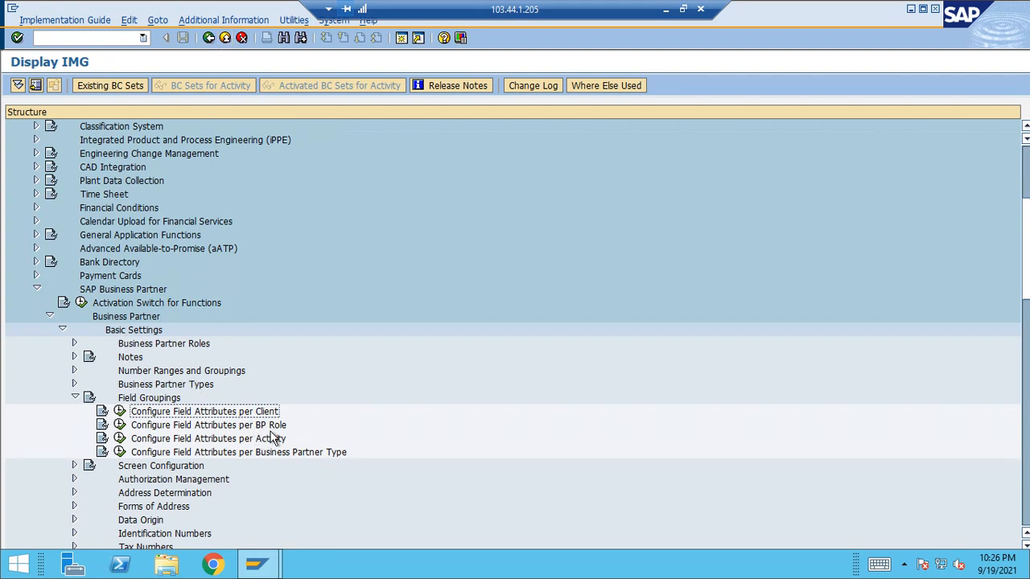
left_click(119, 426)
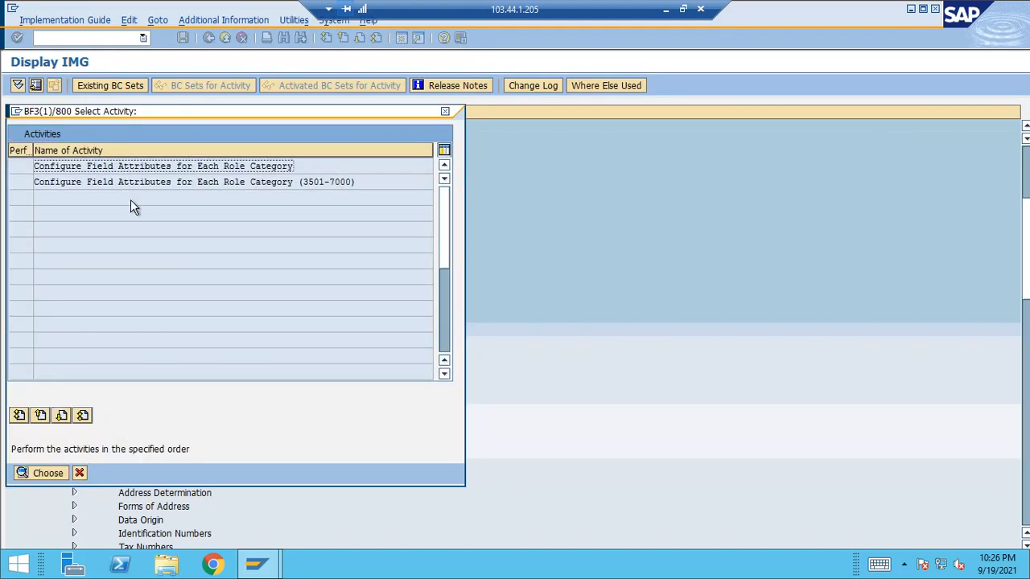
double_click(161, 168)
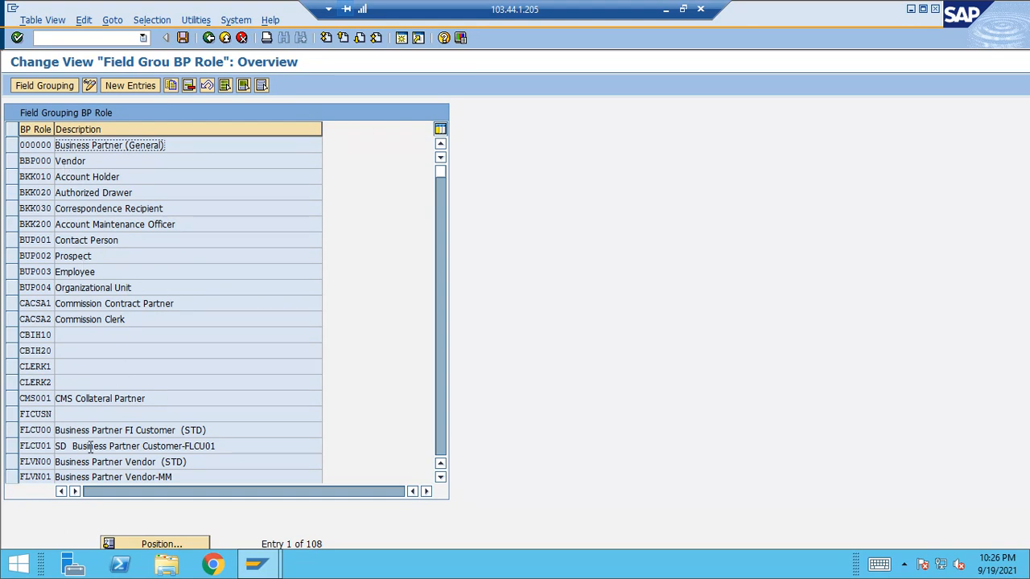
double_click(53, 461)
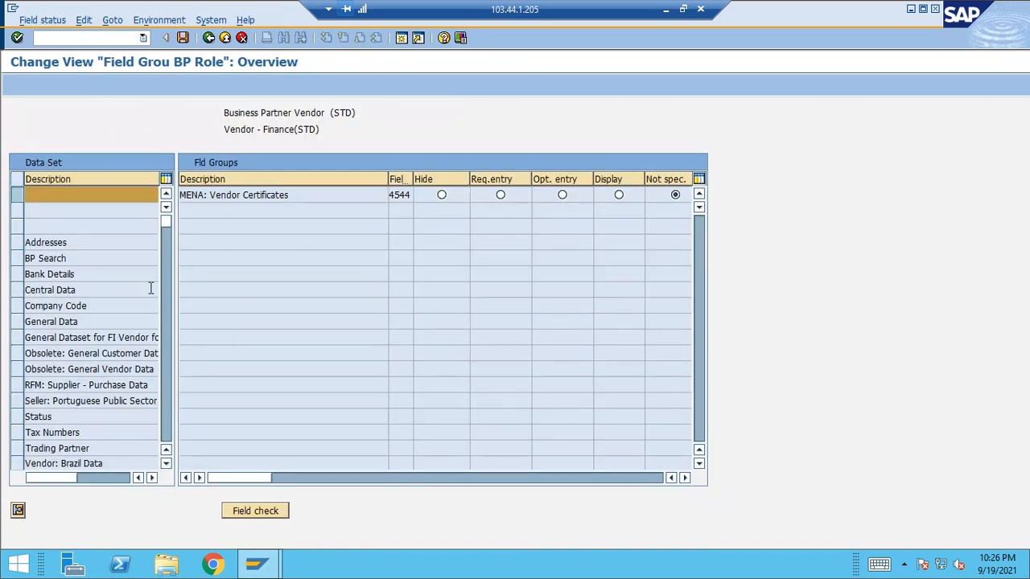
Look through the data sets of BP role FLVN00 and return to the implementation guide
left_click(167, 323)
left_click(167, 330)
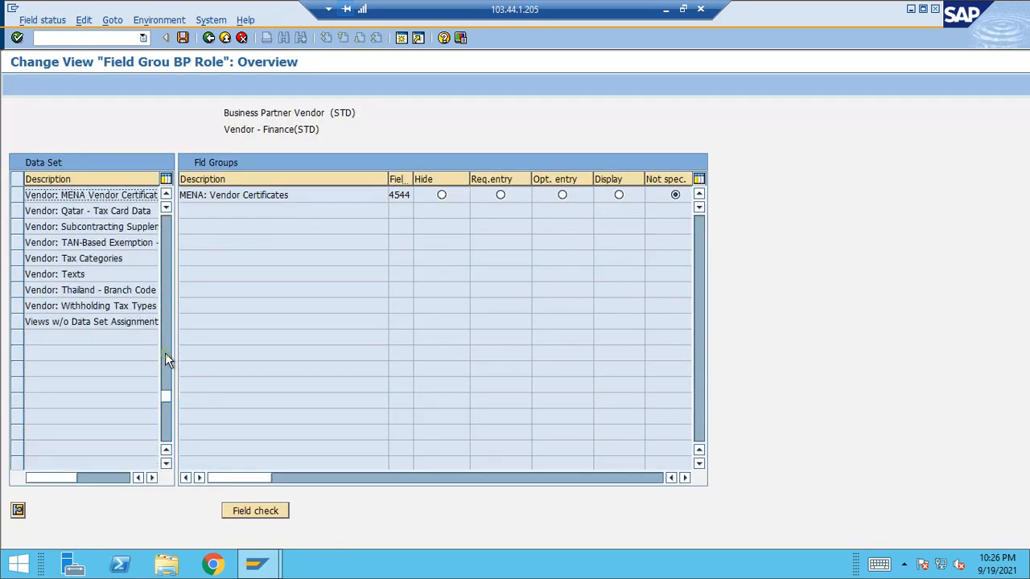
left_click(211, 37)
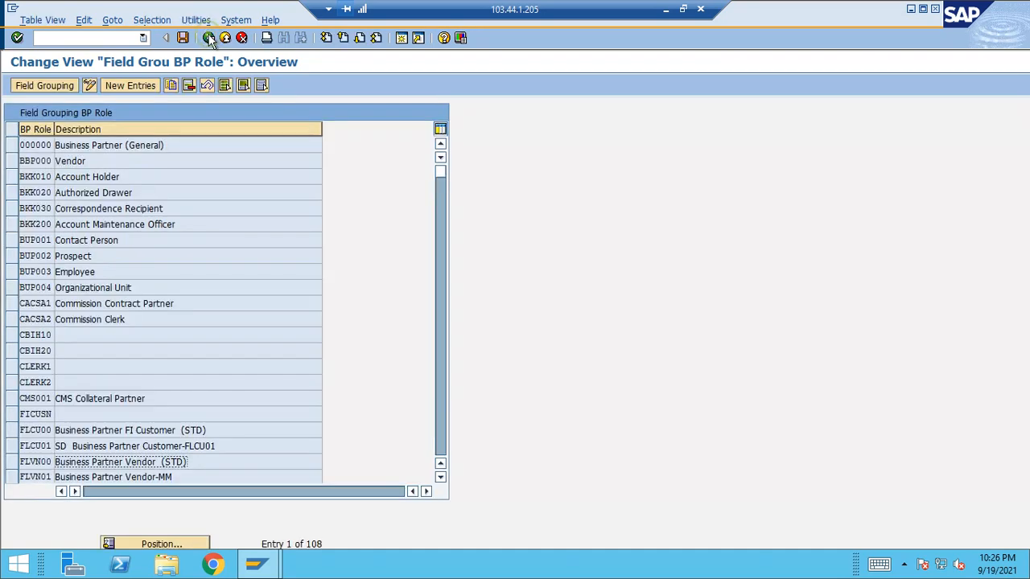
left_click(209, 38)
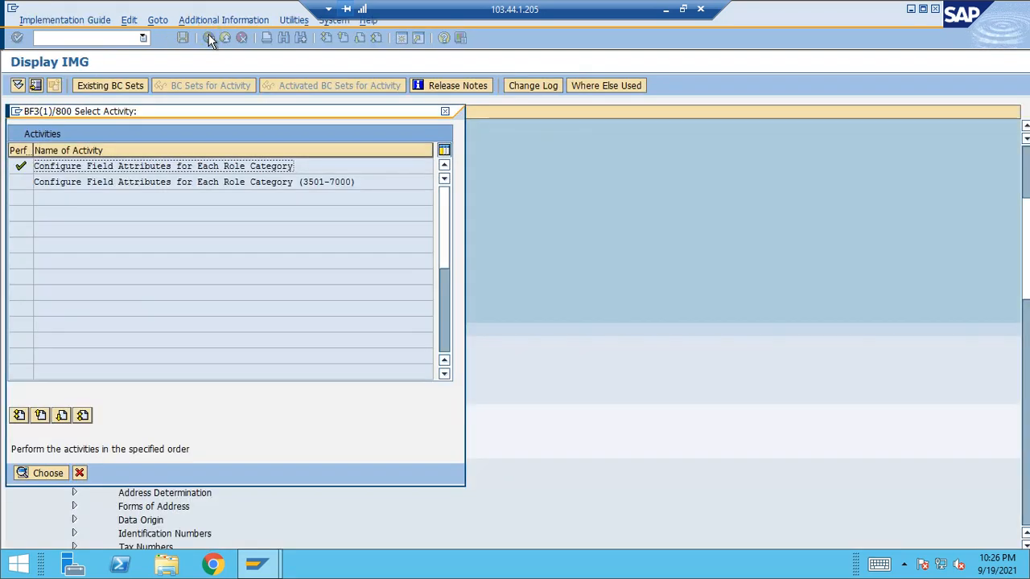
left_click(445, 111)
Collapse Field Groupings, Basic Settings, Business Partner and the SAP Business Partner node in the implementation guide
key("Up")
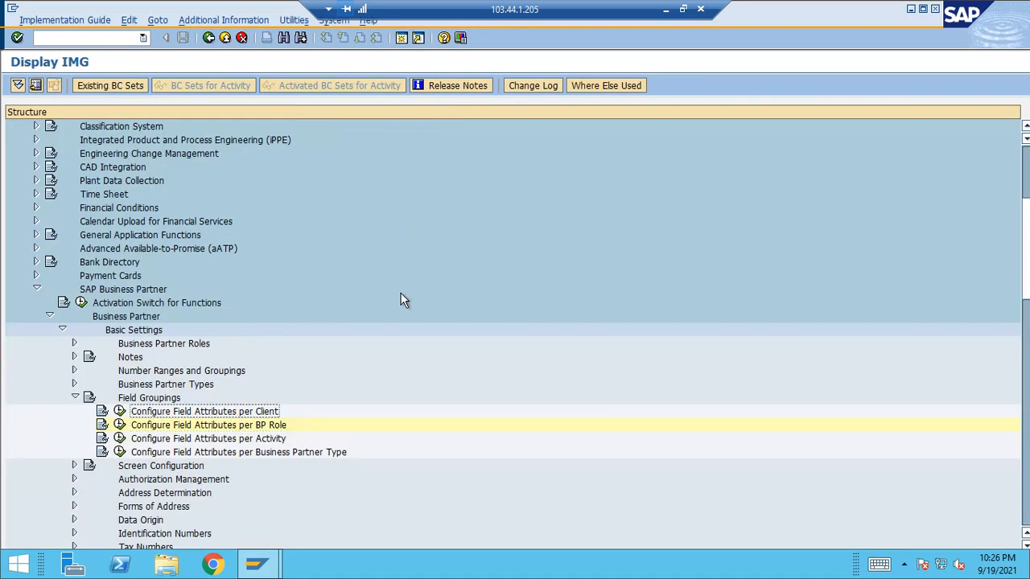
key("Up")
key("Left")
key("Up")
key("Up")
key("Up")
key("Up")
key("Up")
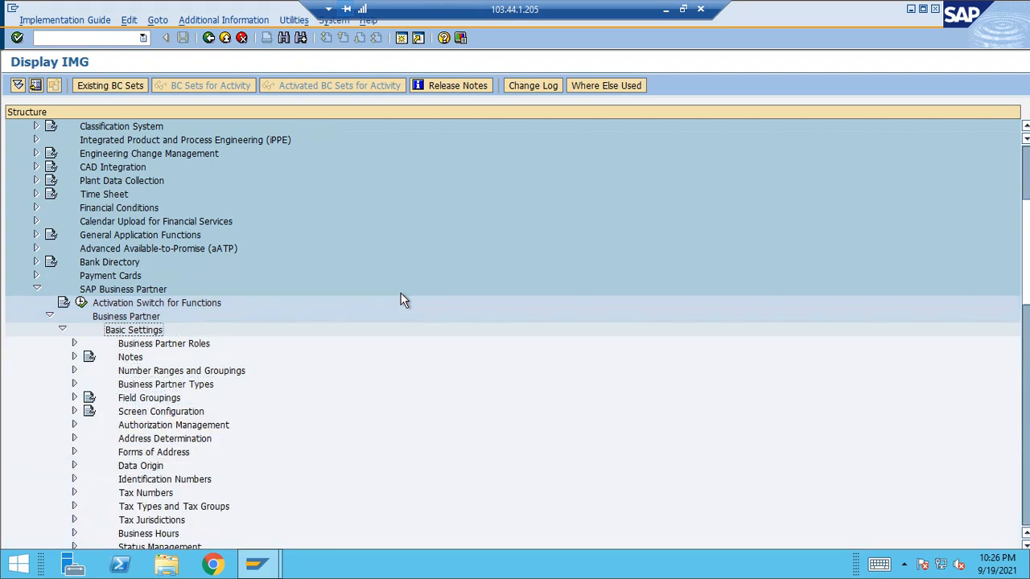
key("Left")
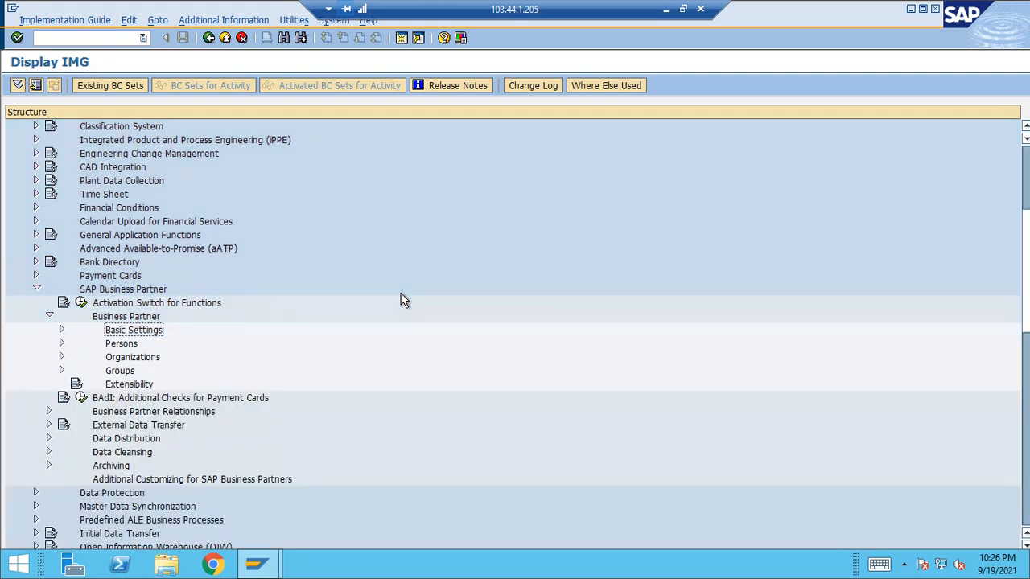
key("Up")
key("Left")
key("Up")
key("Up")
key("Left")
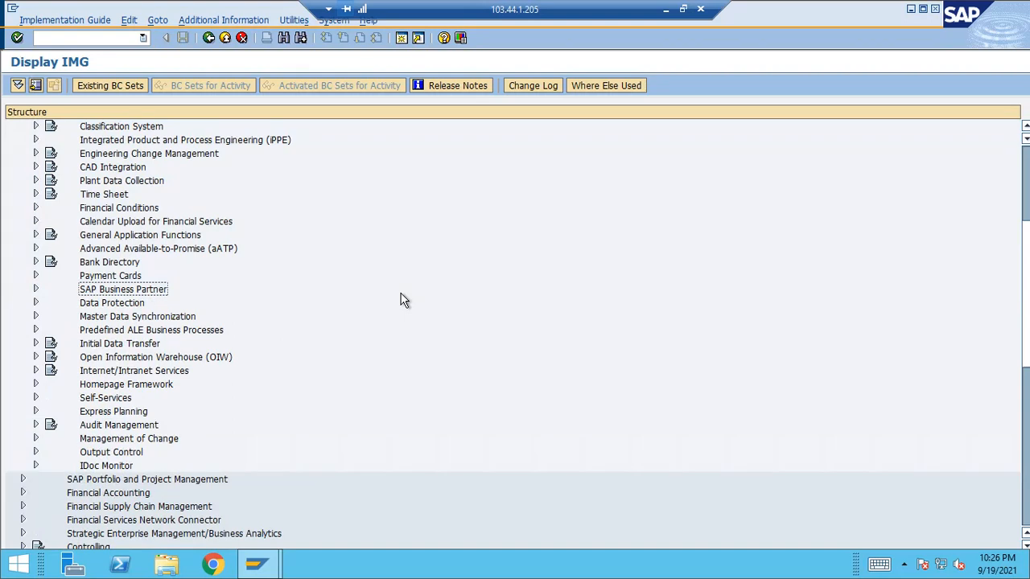
Expand Master Data Synchronization down to Customer/Vendor Integration and its Business Partner Settings
key("Down")
key("Down")
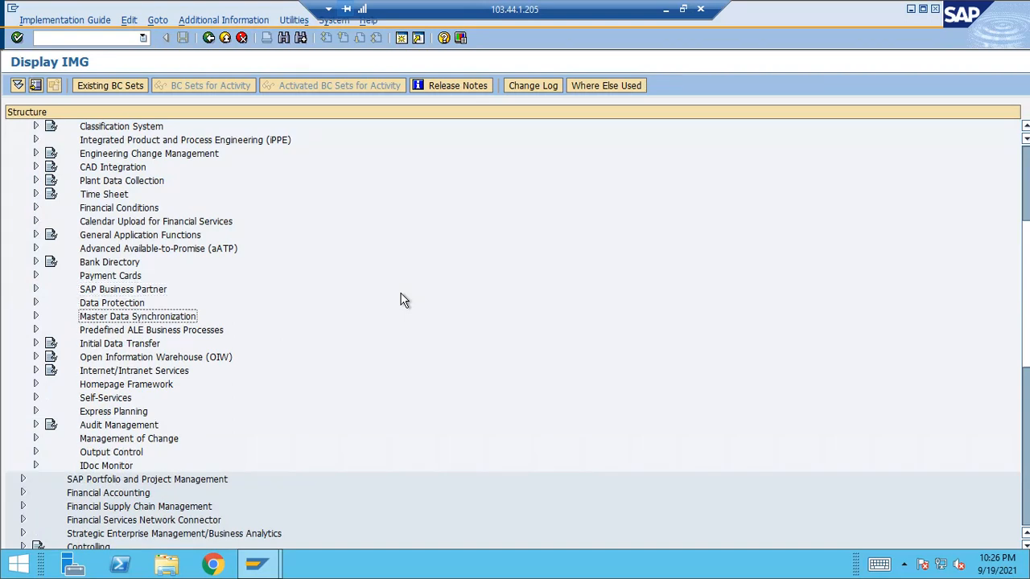
key("Right")
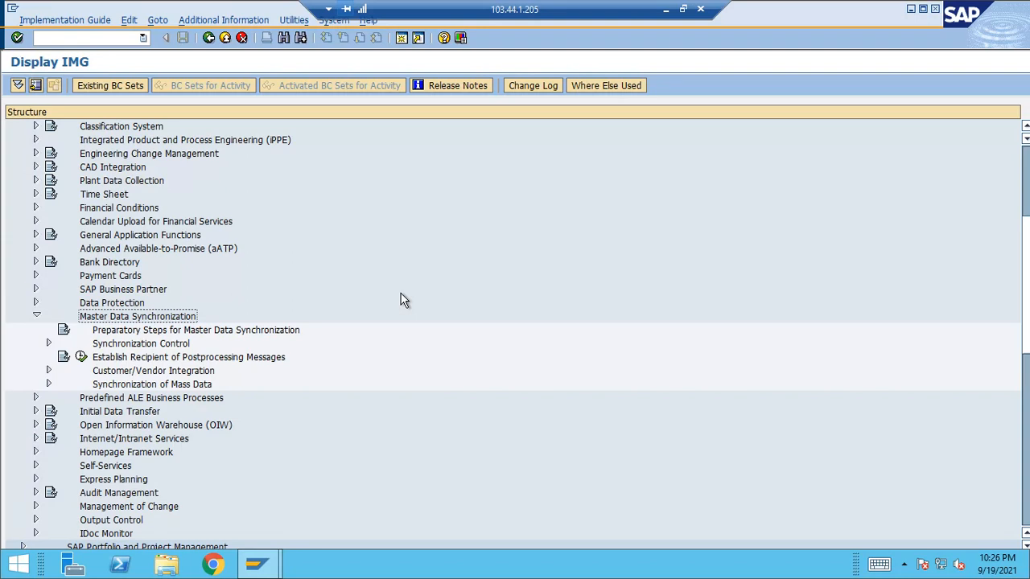
key("Down")
key("Down")
key("Down")
key("Down")
key("Right")
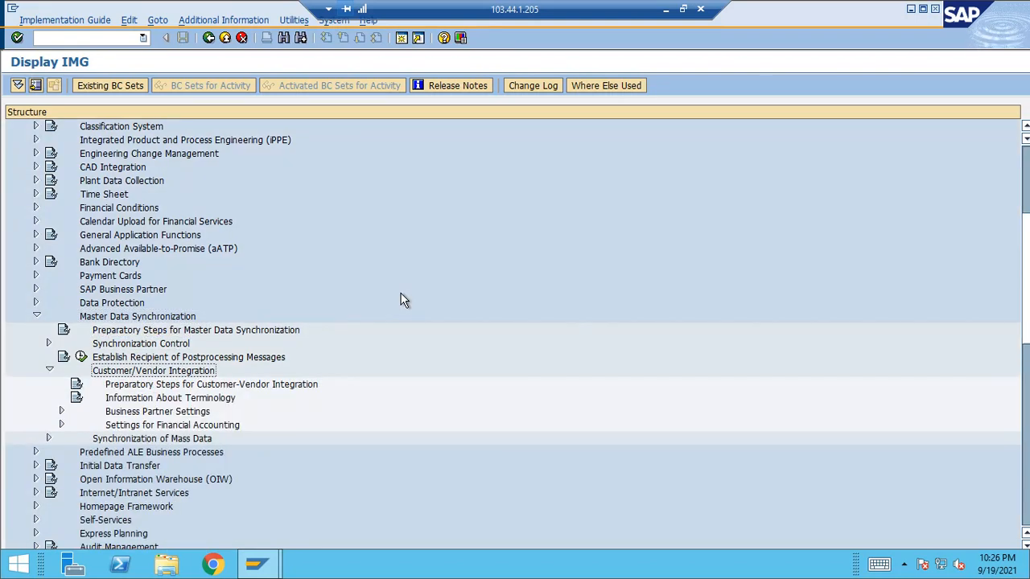
key("Down")
key("Down")
key("Down")
key("Right")
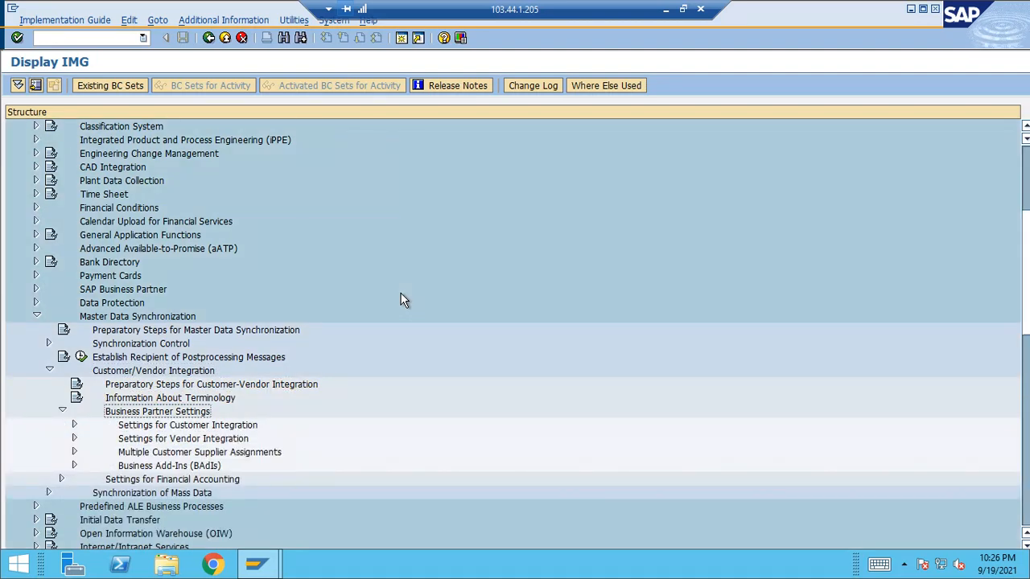
Open the Set BP Role Category for Direction BP to Vendor activity under Settings for Vendor Integration
key("Down")
key("Down")
key("Right")
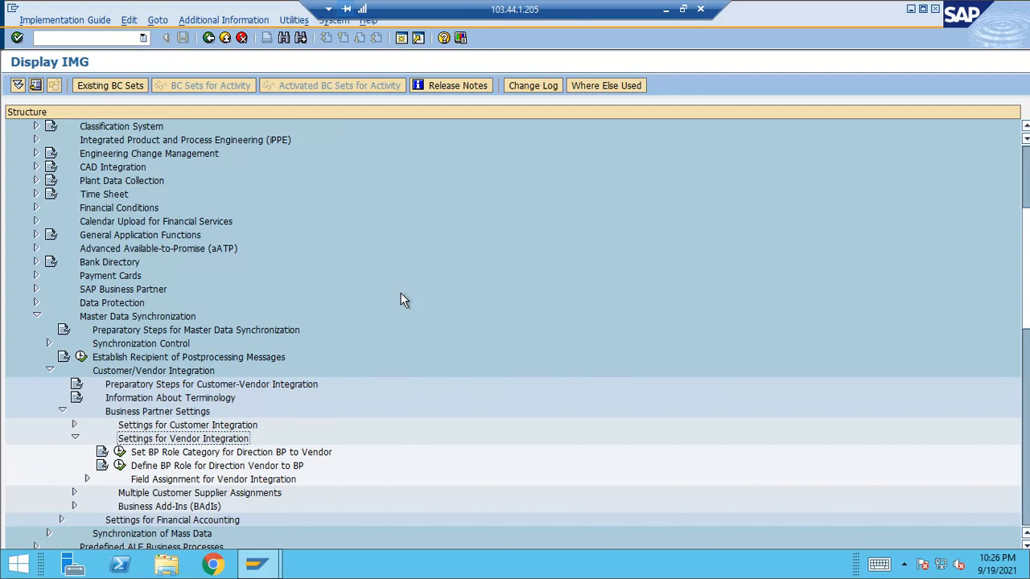
key("Down")
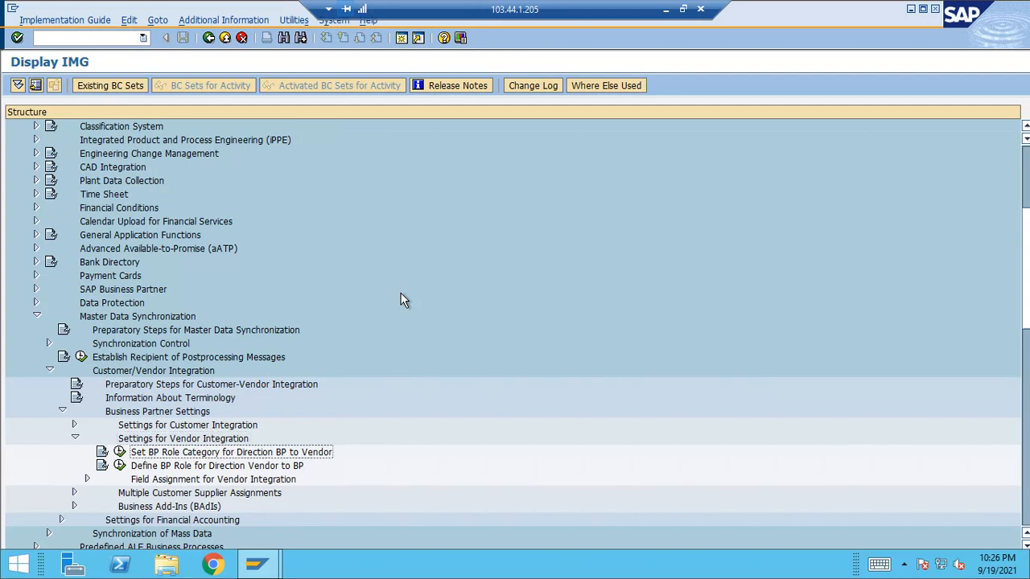
key("Return")
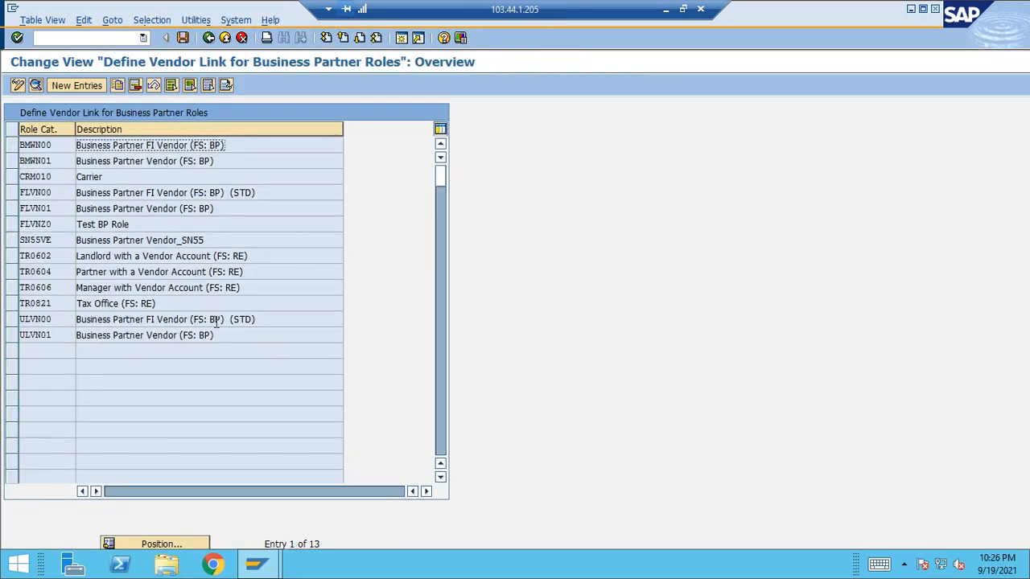
Examine vendor role categories FLVN00 and FLVN01 in the vendor link list, and return to the IMG structure
left_click(12, 193)
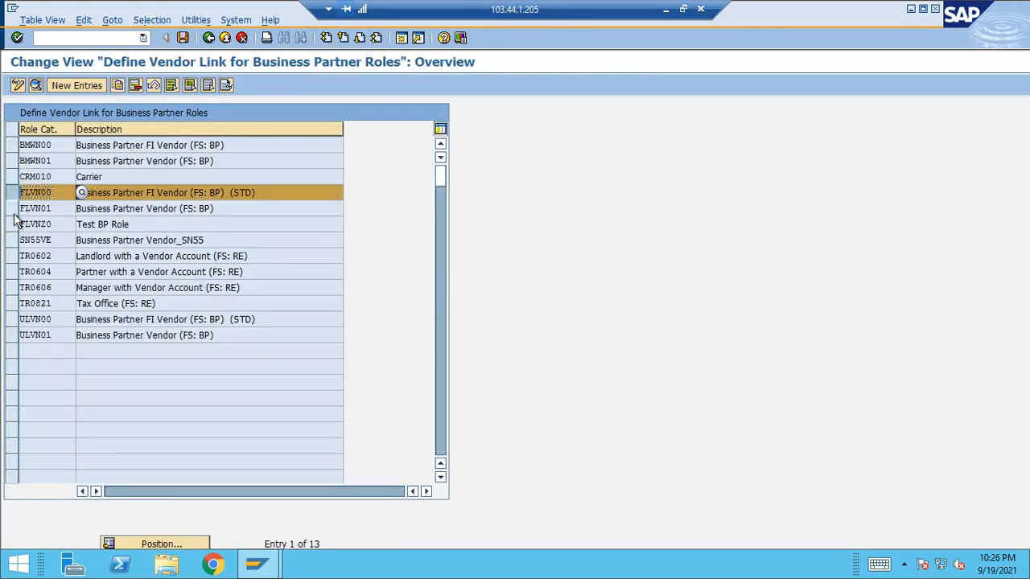
left_click(12, 208)
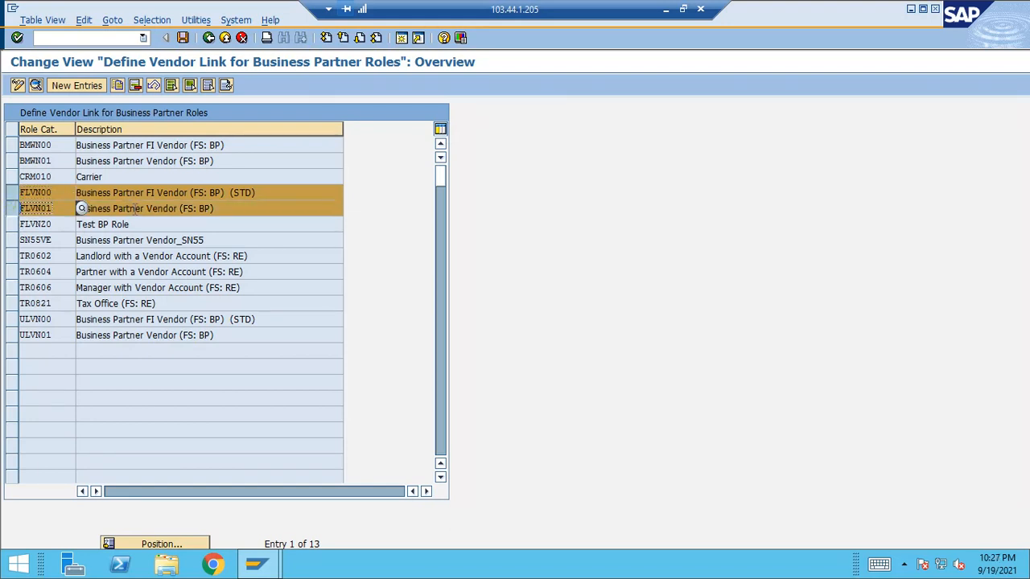
left_click(136, 209)
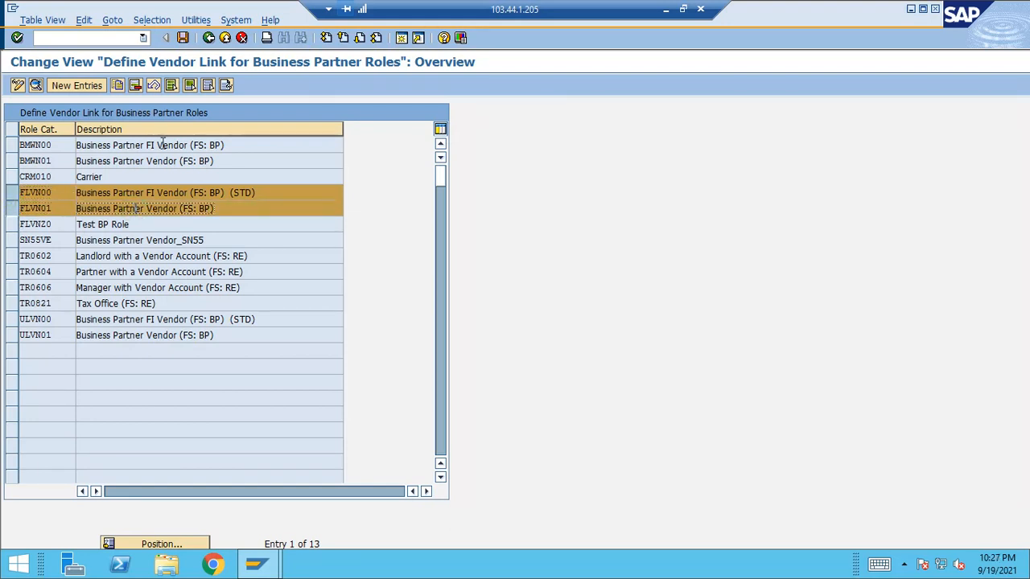
left_click(208, 38)
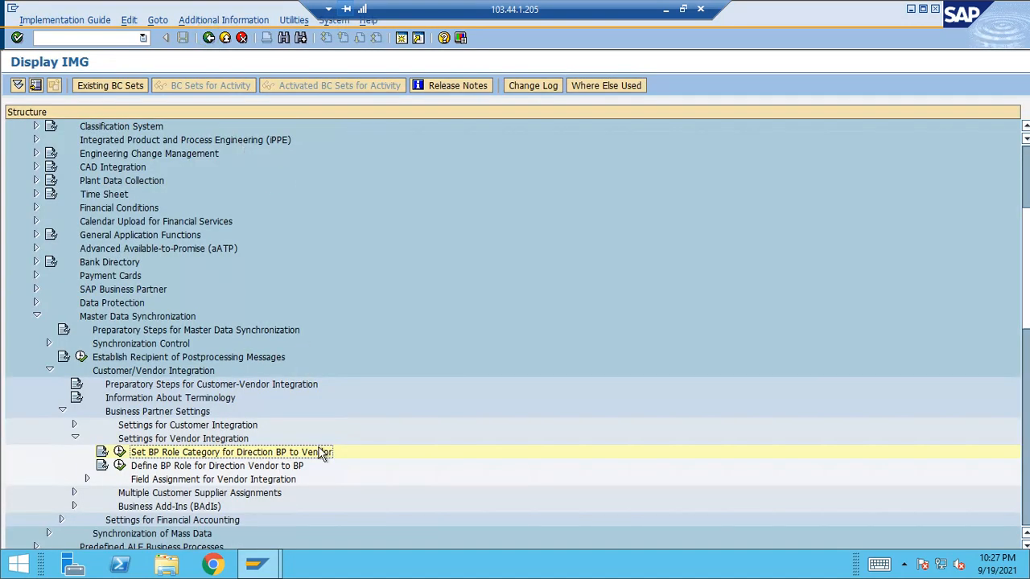
Open Define Number Assignment for Direction BP to Vendor under the Assign Keys node of Field Assignment for Vendor Integration
double_click(298, 478)
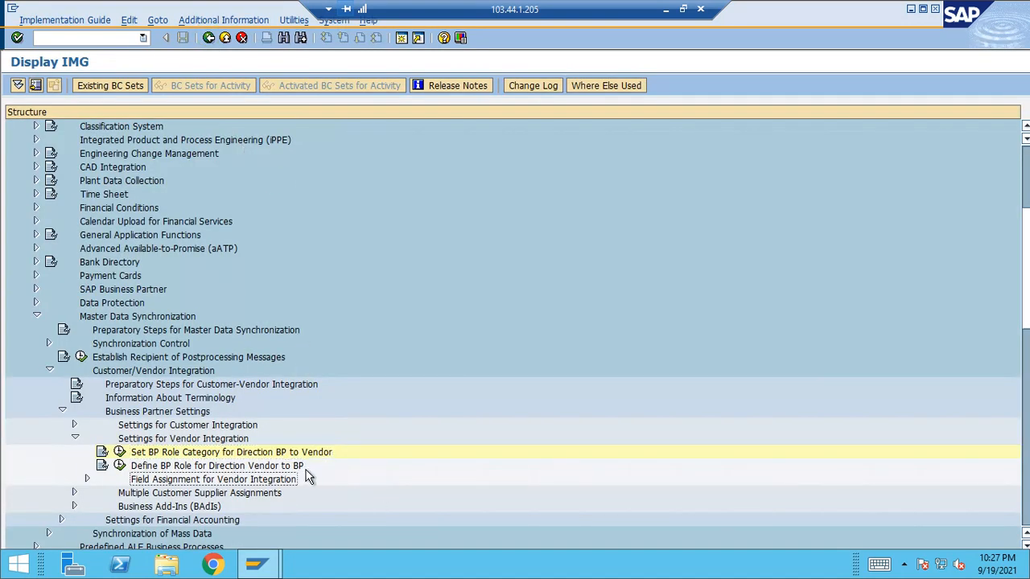
key("Down")
key("Right")
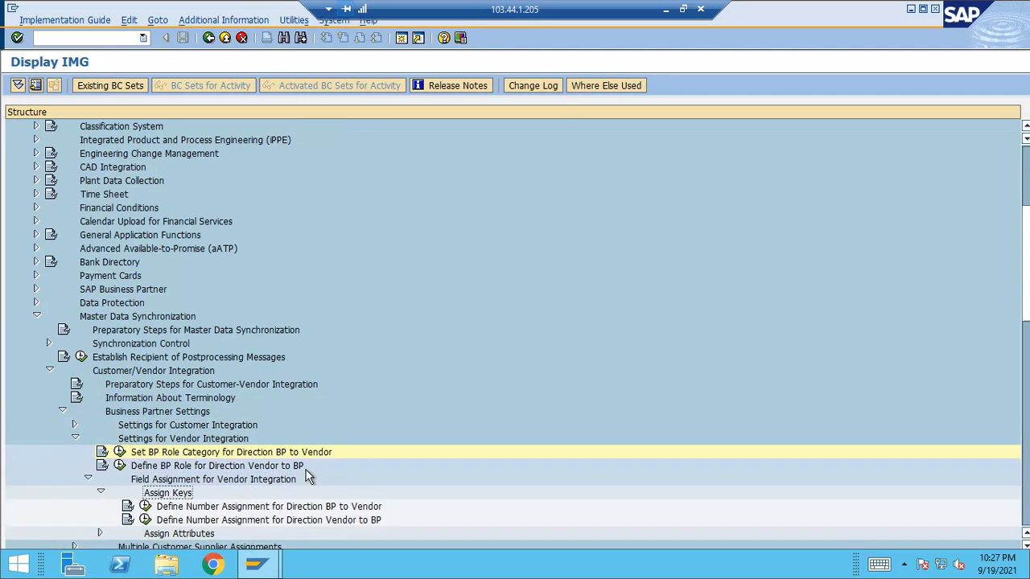
key("Down")
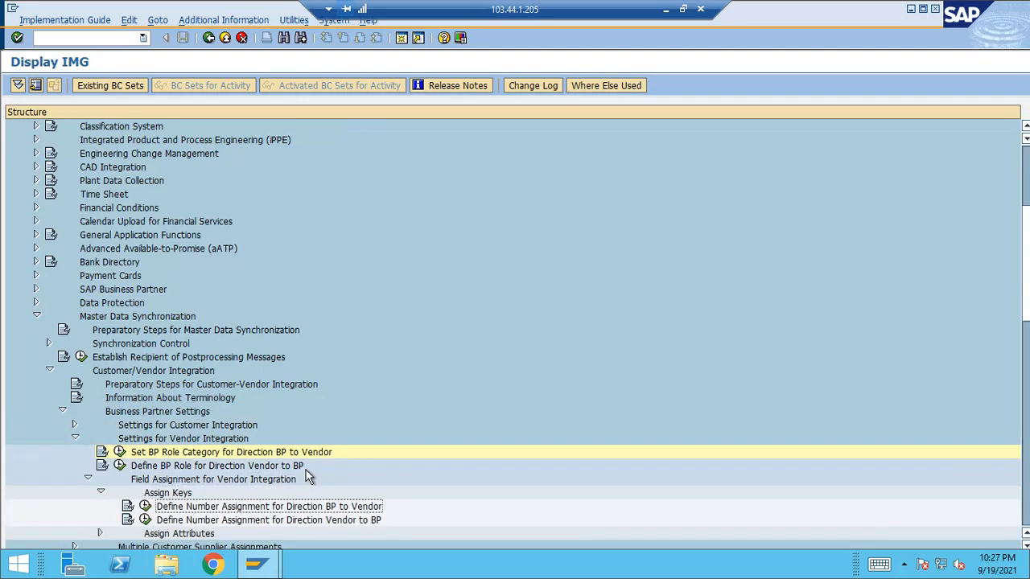
key("Return")
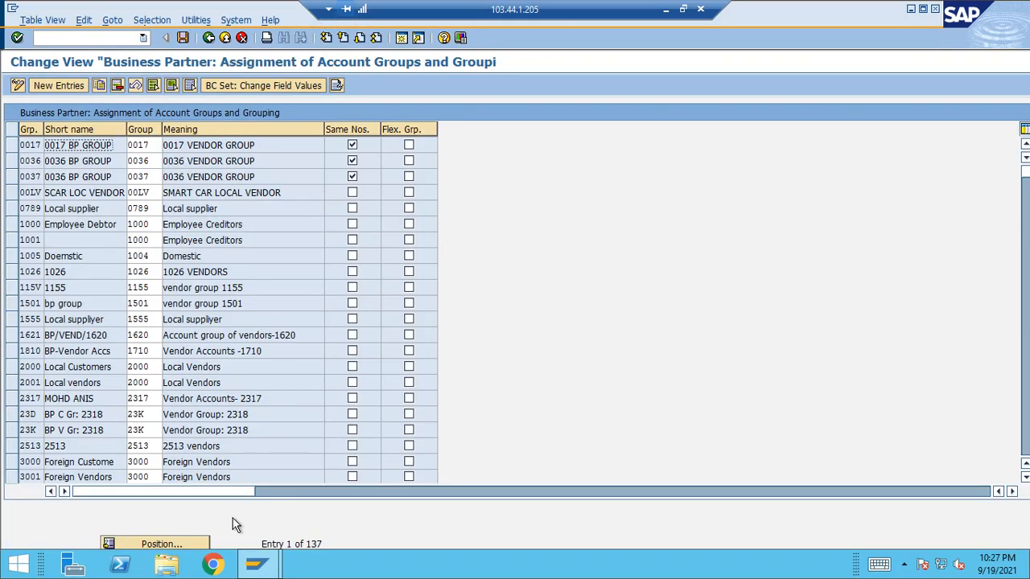
Position the account group assignment list at grouping ABCL
left_click(192, 547)
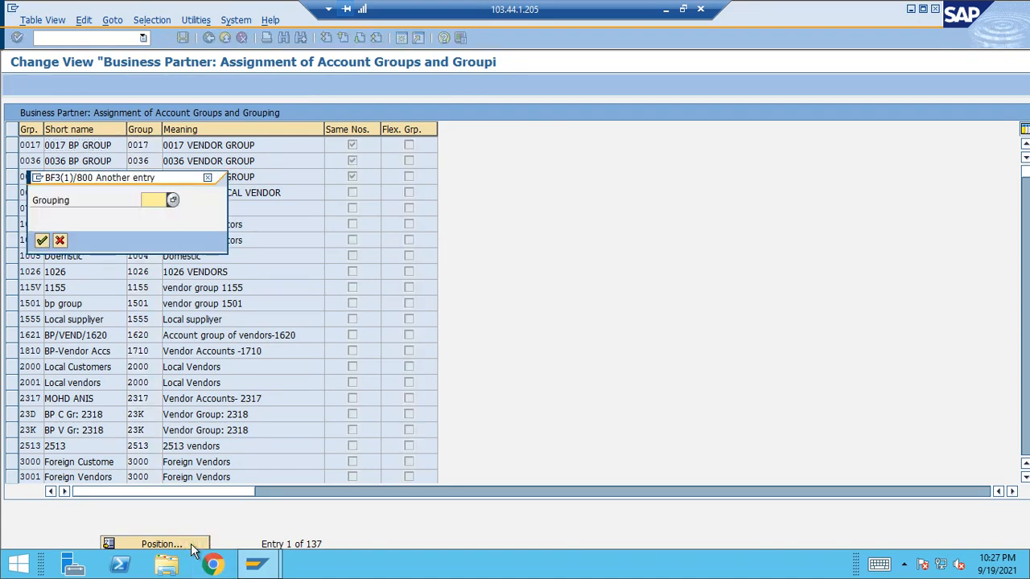
type("ABCL")
key("Return")
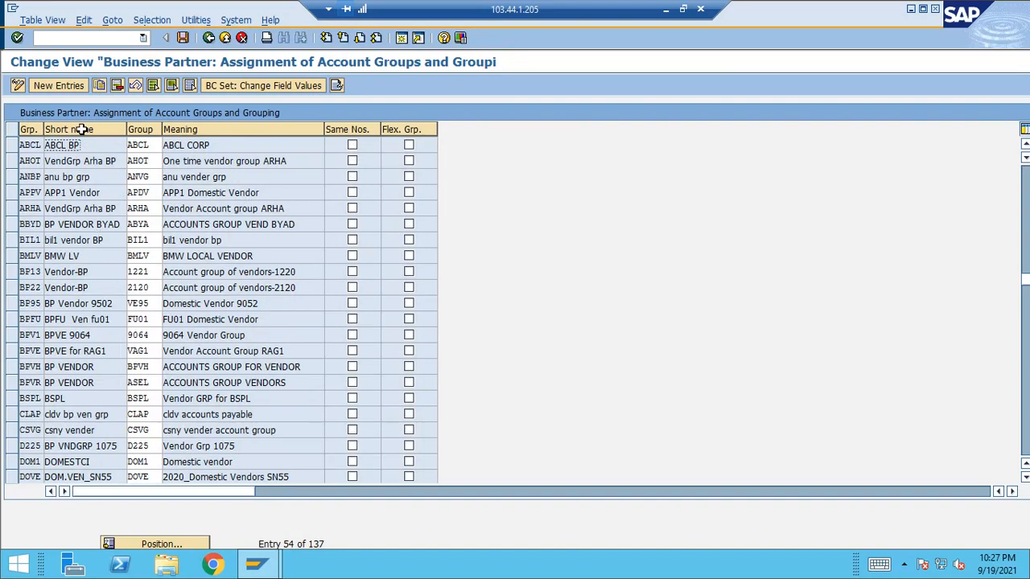
Add a new entry assigning BP grouping 9919 to vendor account group 9919, and save it in the proposed customizing request
left_click(58, 86)
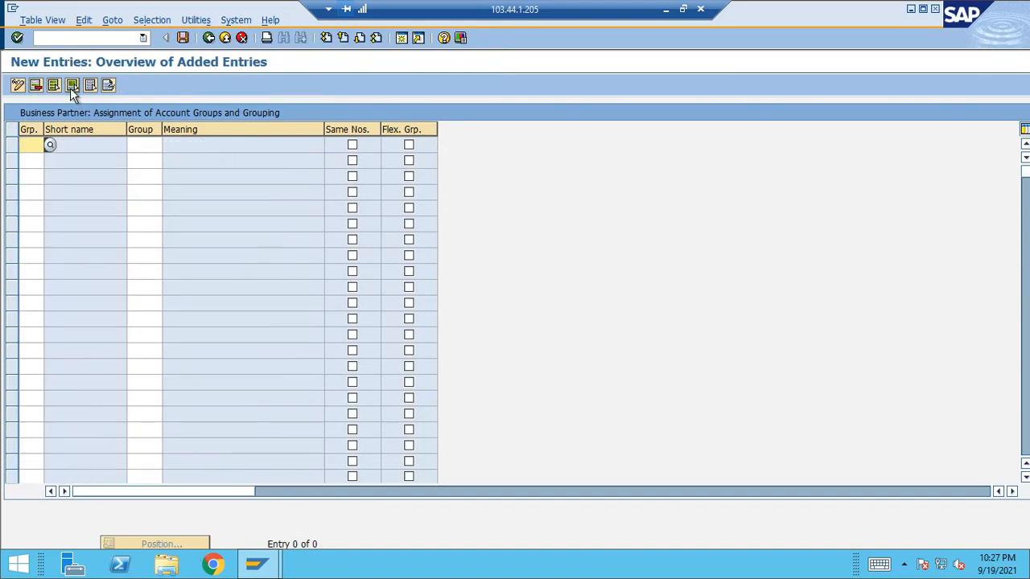
type("9919")
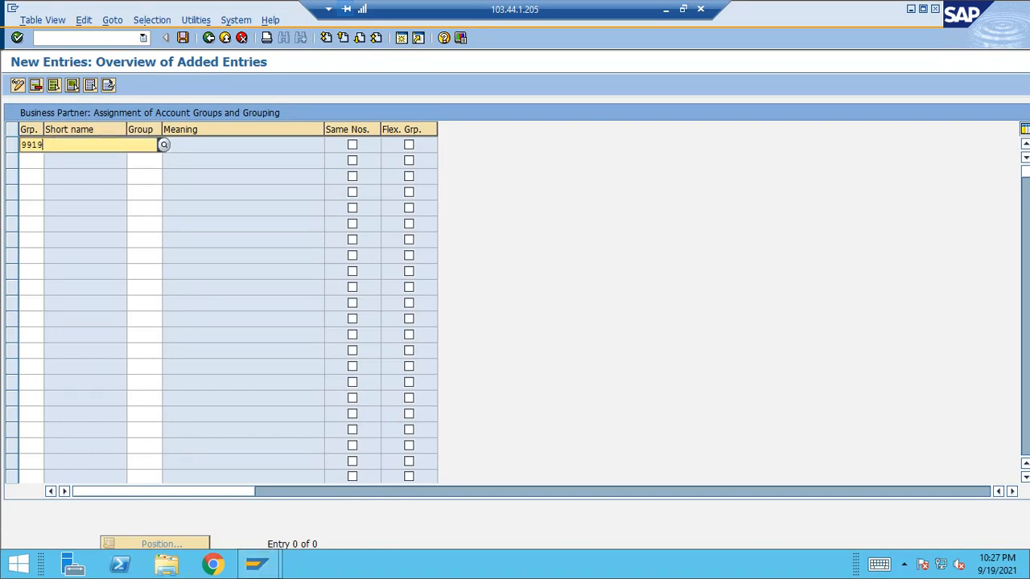
key("Tab")
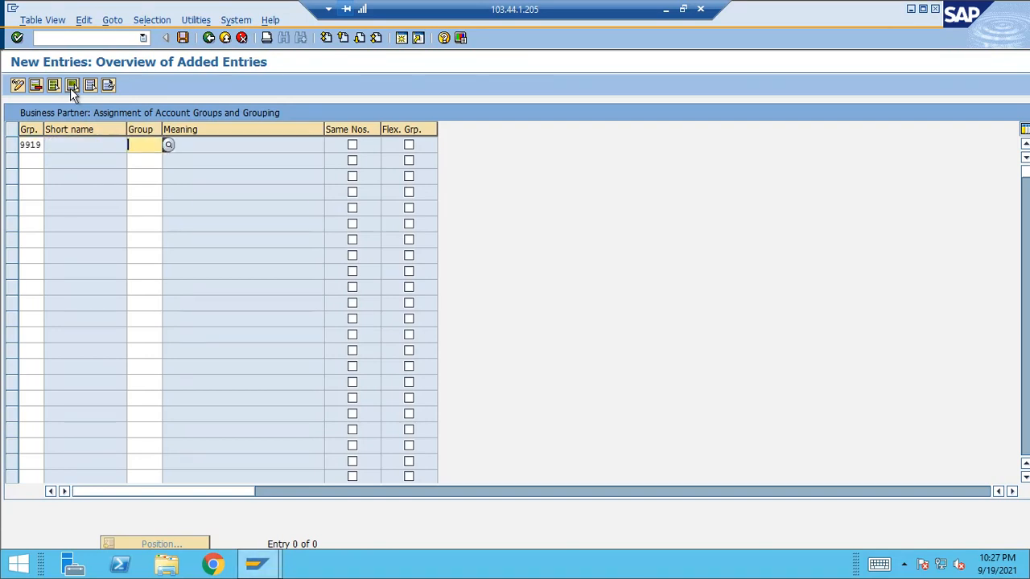
type("9919")
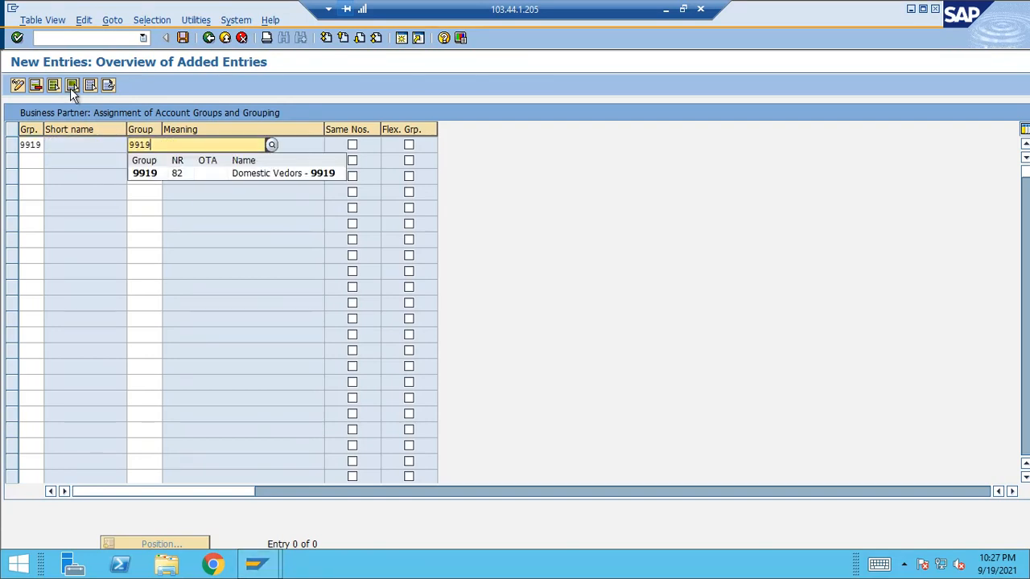
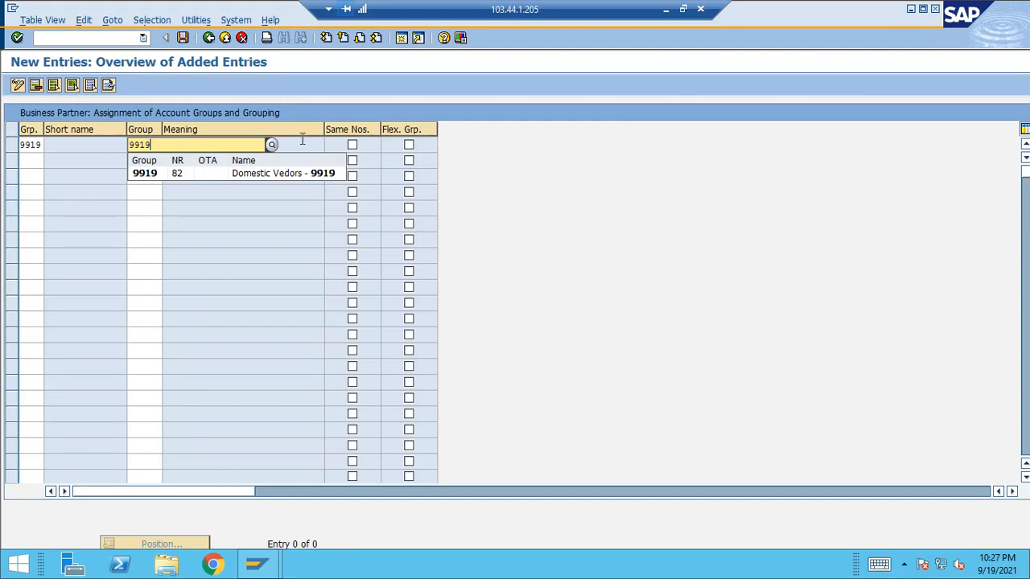
key("Return")
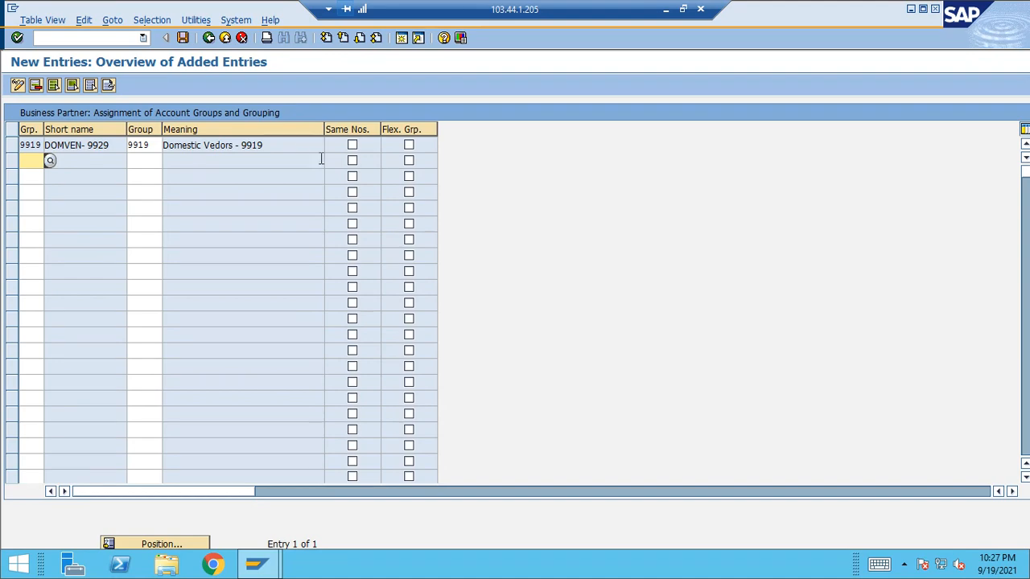
left_click(183, 38)
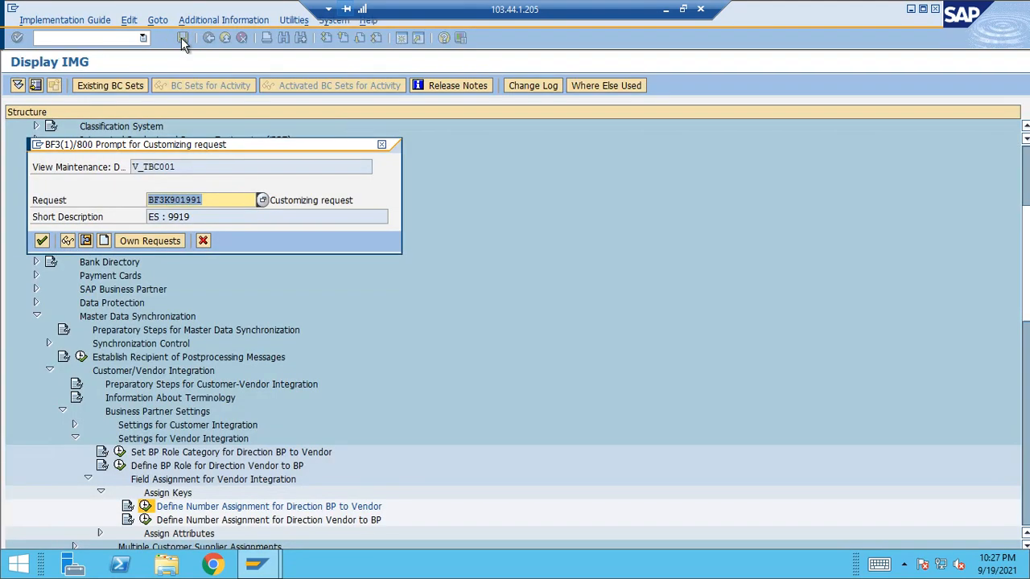
left_click(42, 240)
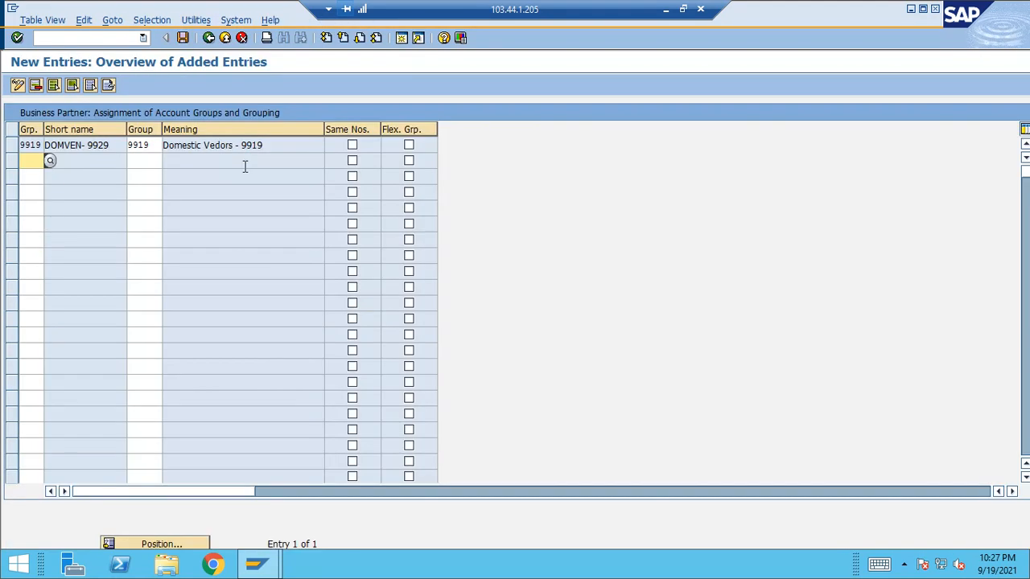
Try to enable Same Nos. for the 9919 assignment, clear the option again and delete the blank row below it
left_click(352, 145)
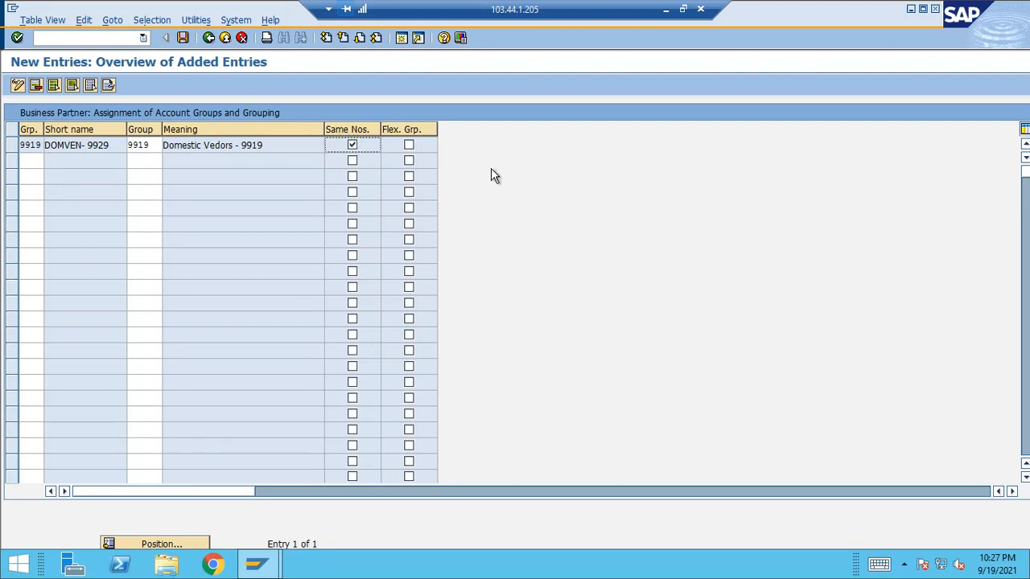
key("Return")
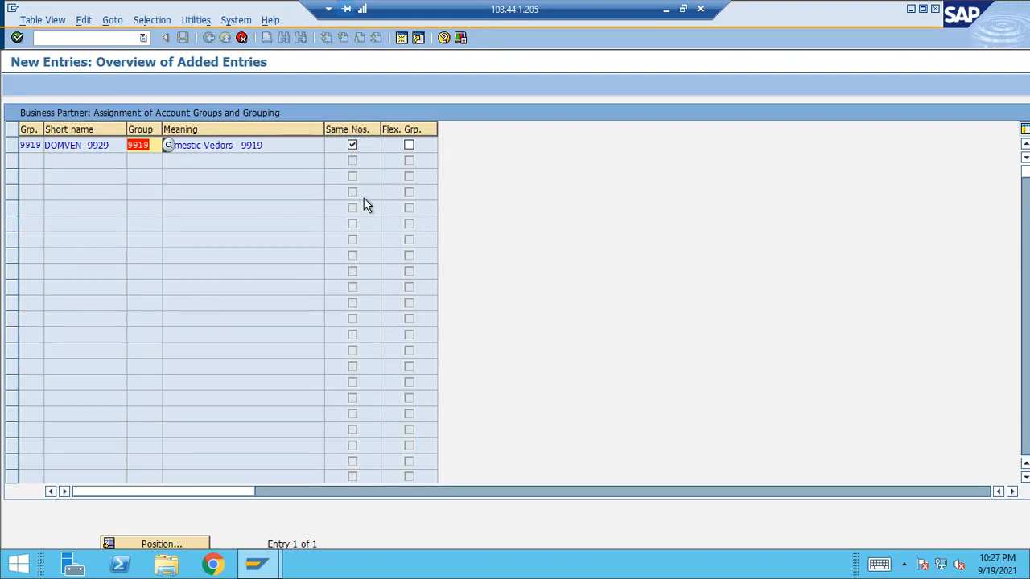
left_click(351, 144)
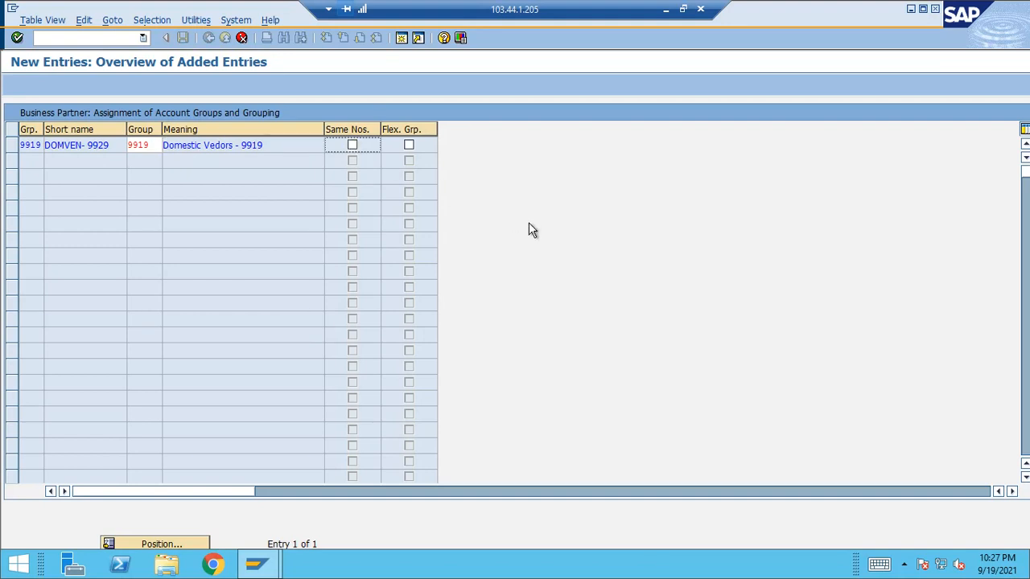
key("Return")
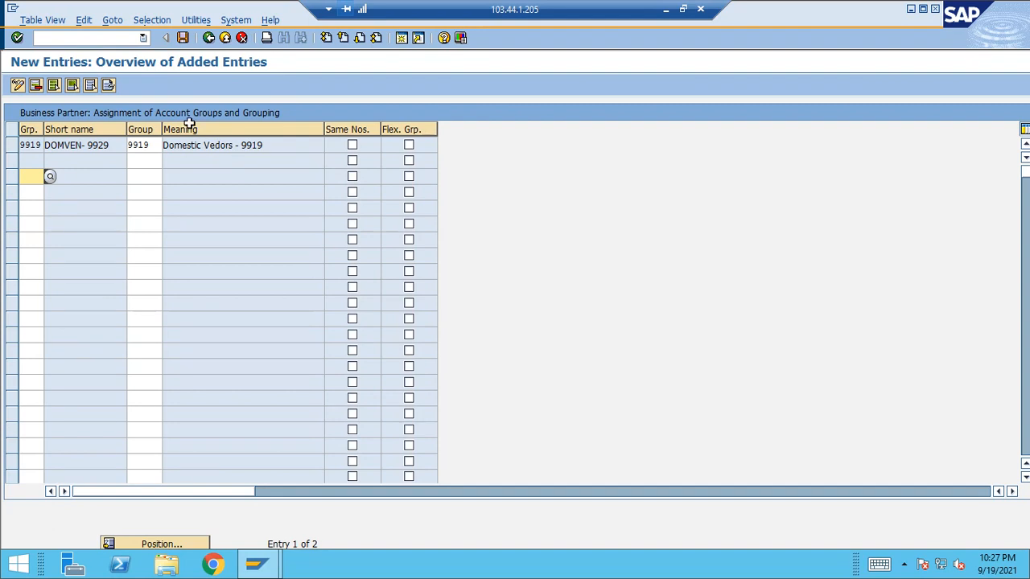
left_click(12, 161)
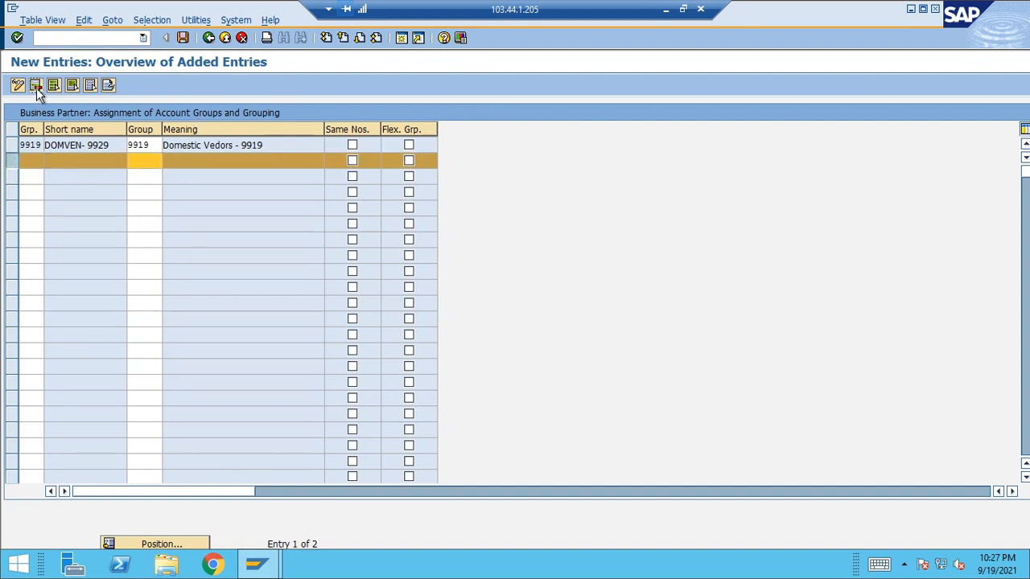
left_click(36, 85)
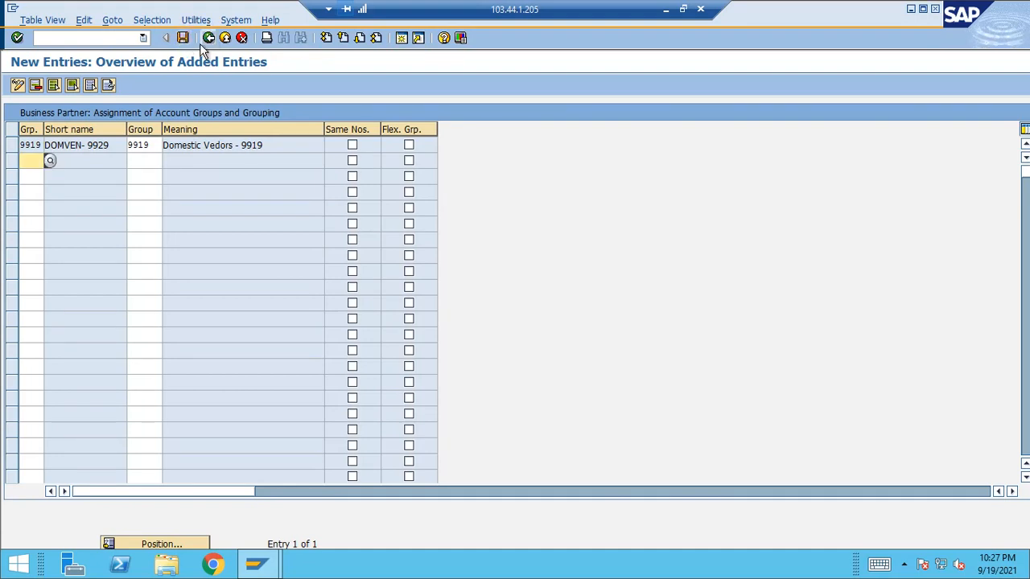
Go to the business partner maintenance transaction with /nbp and start creating an organization
left_click(122, 37)
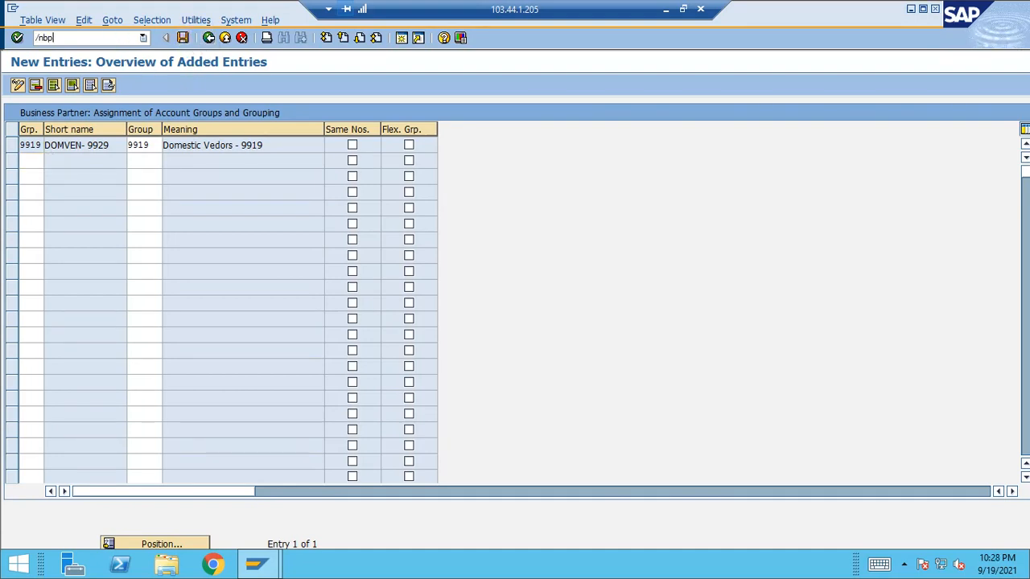
key("Return")
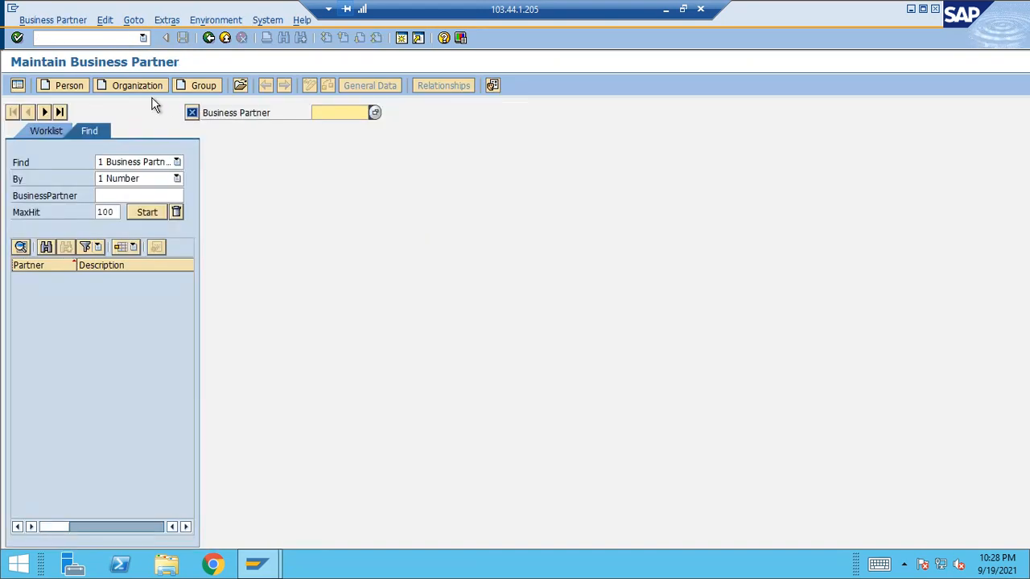
left_click(145, 85)
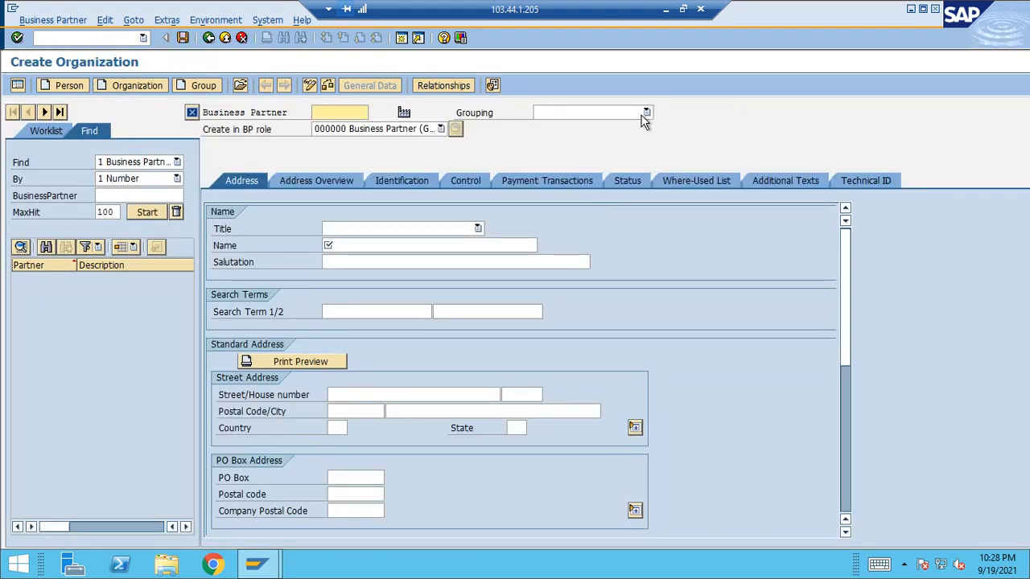
Set the new organization's grouping to 9919 Demoestic vendors
left_click(647, 112)
key("Down")
key("Down")
key("Down")
key("Down")
key("Down")
key("Down")
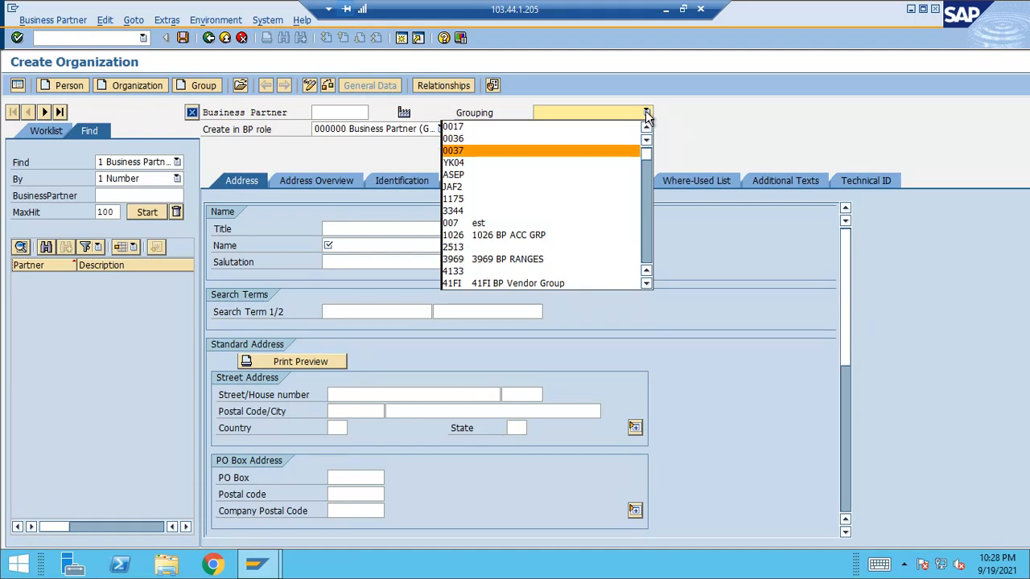
key("Down")
key("Down")
key("Down")
key("Down")
key("Down")
key("Down")
key("Down")
key("Down")
key("Down")
key("Down")
key("Down")
key("Down")
key("Down")
key("Down")
key("Down")
key("Down")
key("Down")
key("Down")
key("Down")
key("Down")
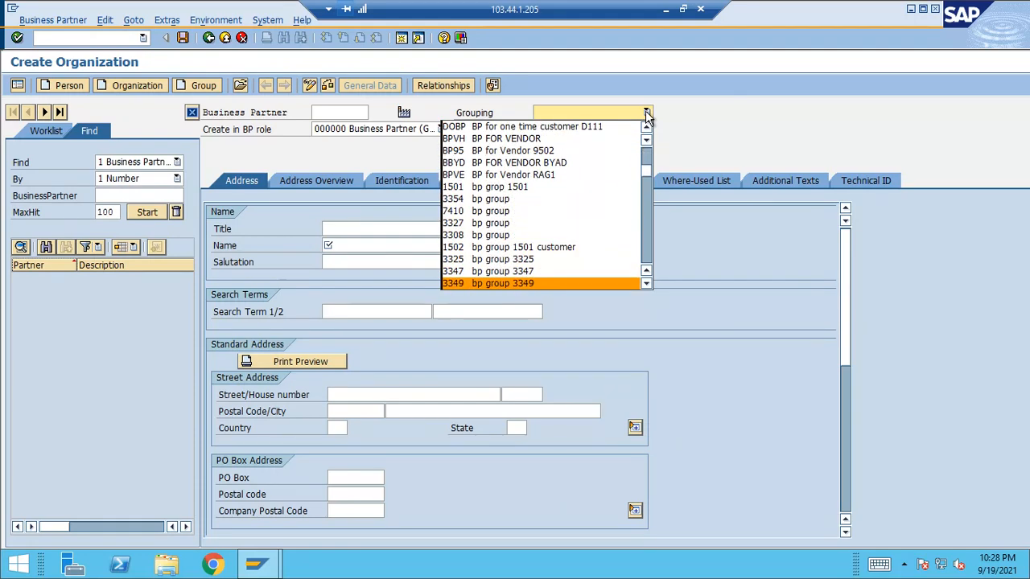
key("Down")
key("Down")
key("Down")
key("Down")
key("Down")
key("Down")
key("Down")
key("Down")
key("Down")
key("Down")
key("Down")
key("Down")
key("Down")
key("Down")
key("Down")
key("Down")
key("Down")
key("Down")
key("Down")
key("Down")
key("Up")
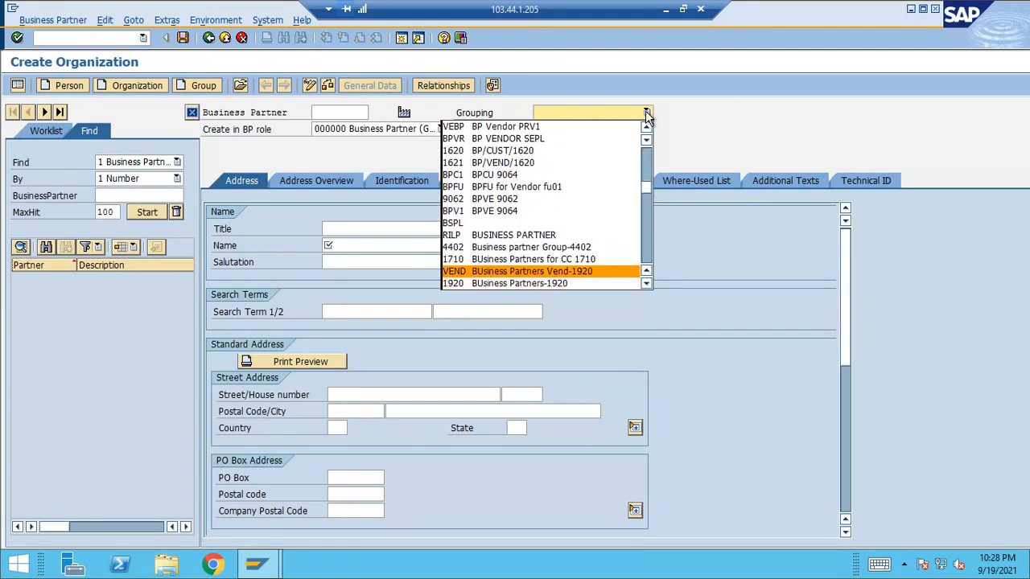
key("Up")
key("Up")
key("Up")
key("Up")
key("Up")
key("Up")
key("Up")
key("Up")
key("Up")
key("Up")
key("Up")
key("Up")
key("Up")
key("Up")
key("Up")
key("Up")
key("Up")
key("Up")
key("Up")
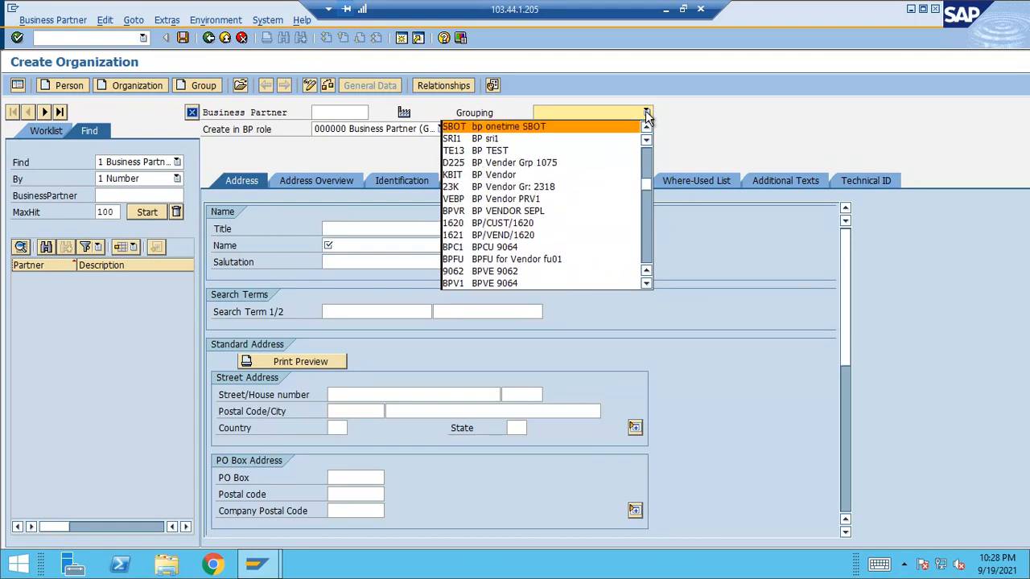
key("Up")
key("Up")
key("Up")
key("Up")
key("Up")
key("Up")
key("Up")
key("Up")
key("Up")
key("Up")
key("Up")
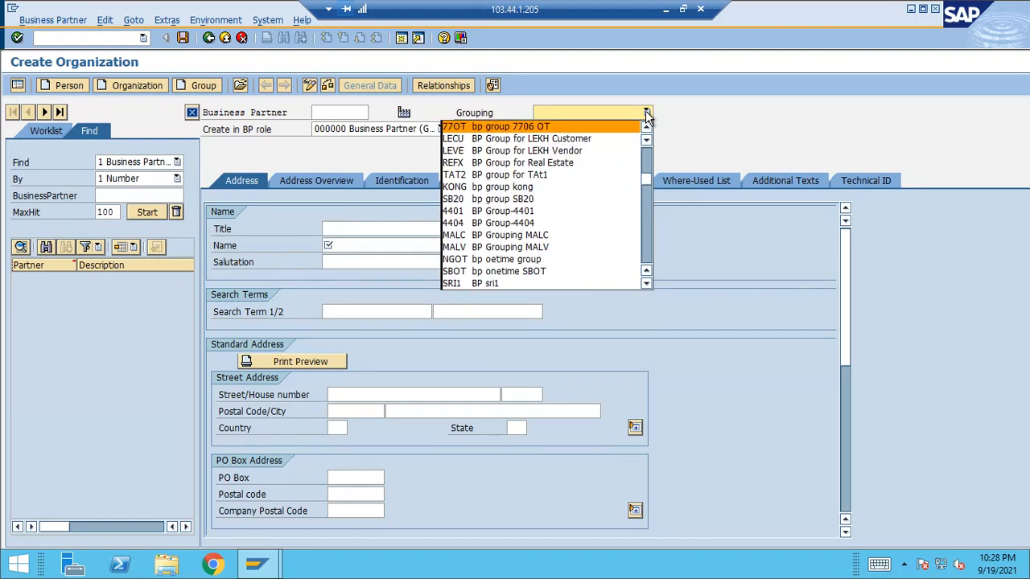
key("Down")
key("Down")
key("Down")
key("Down")
key("Down")
key("Down")
key("Down")
key("Down")
key("Down")
key("Down")
key("Down")
key("Down")
key("Down")
key("Down")
key("Down")
key("Down")
key("Down")
key("Down")
key("Down")
key("Down")
key("Down")
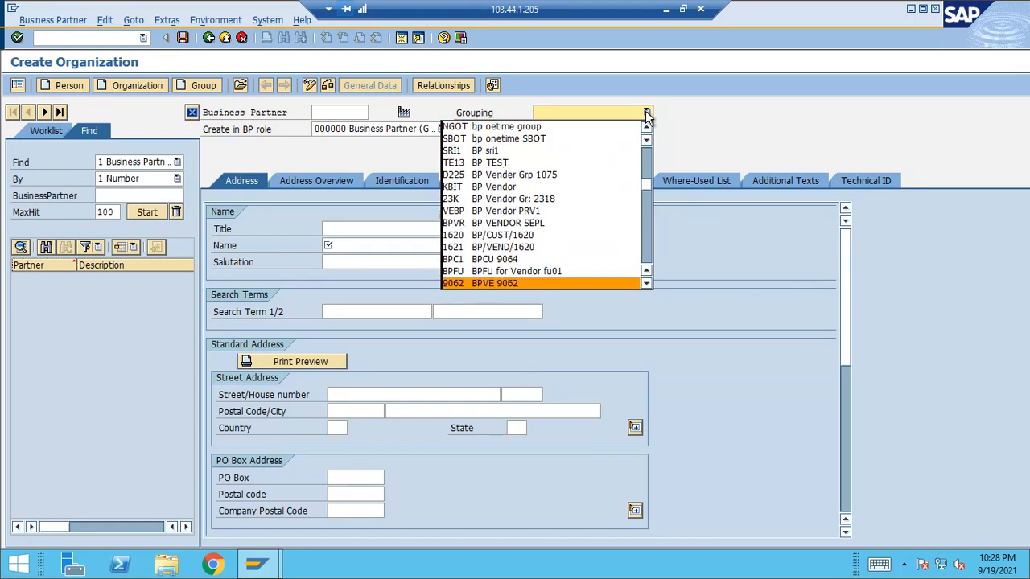
key("Return")
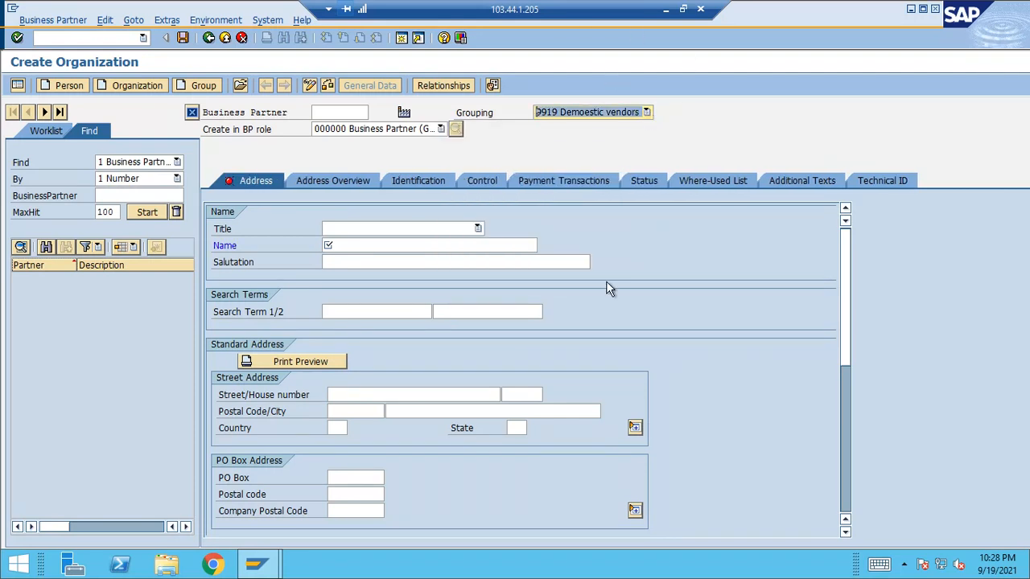
Give the organization the title 0003 Company, the name Indian Comapny and the search term IND
left_click(478, 229)
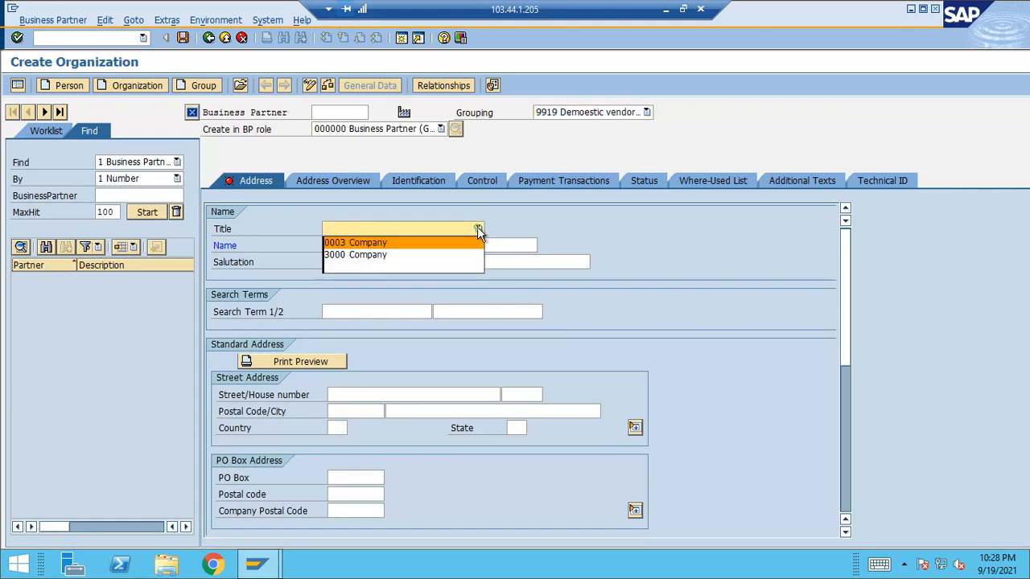
left_click(400, 241)
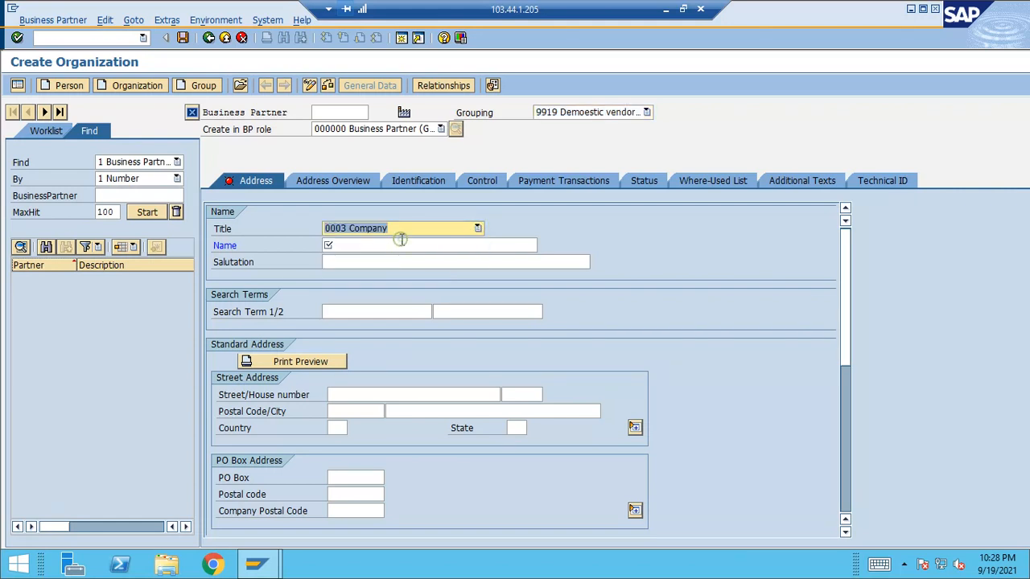
left_click(402, 246)
type("In")
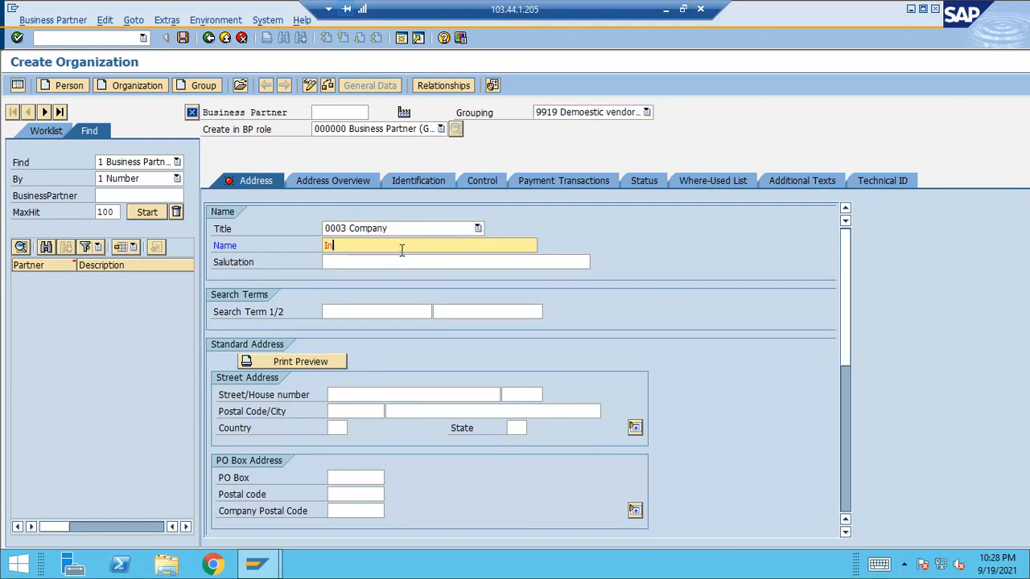
type("dian Comapny")
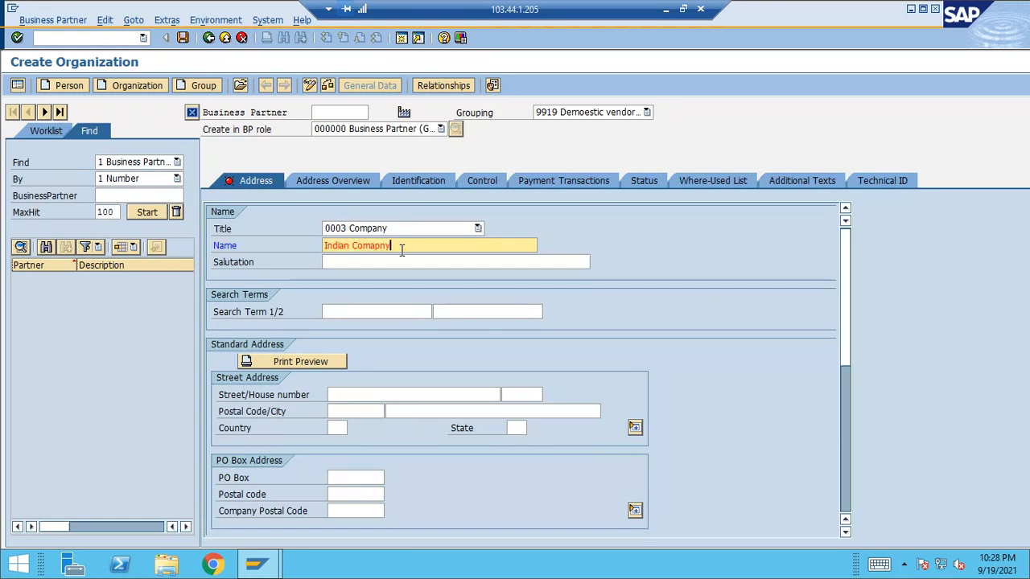
key("Tab")
key("Tab")
type("IND")
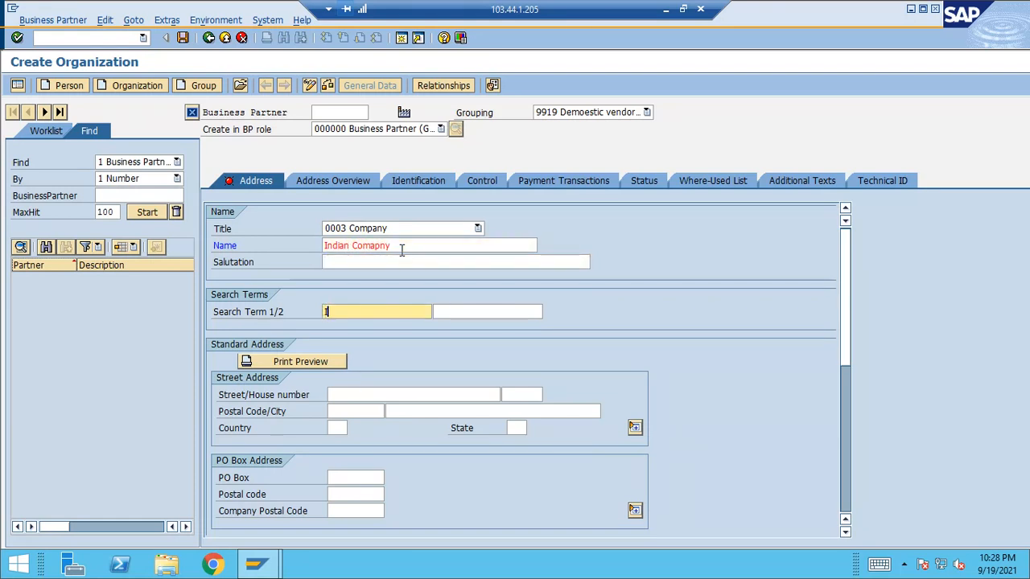
Fill in the standard address with the organization's street, postal code and city, and set the country to IN
key("Tab")
key("Tab")
key("Tab")
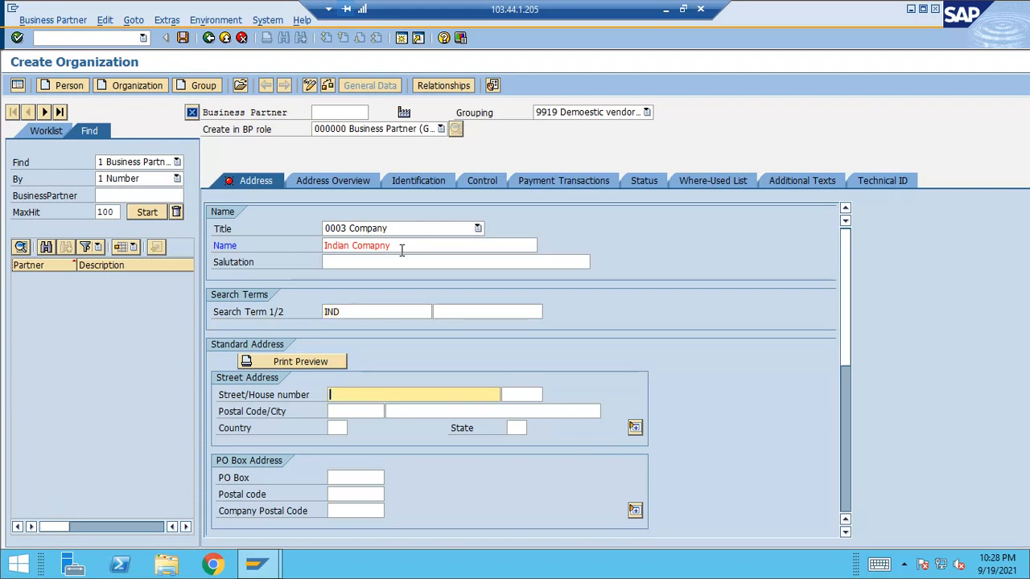
type("1/2/3")
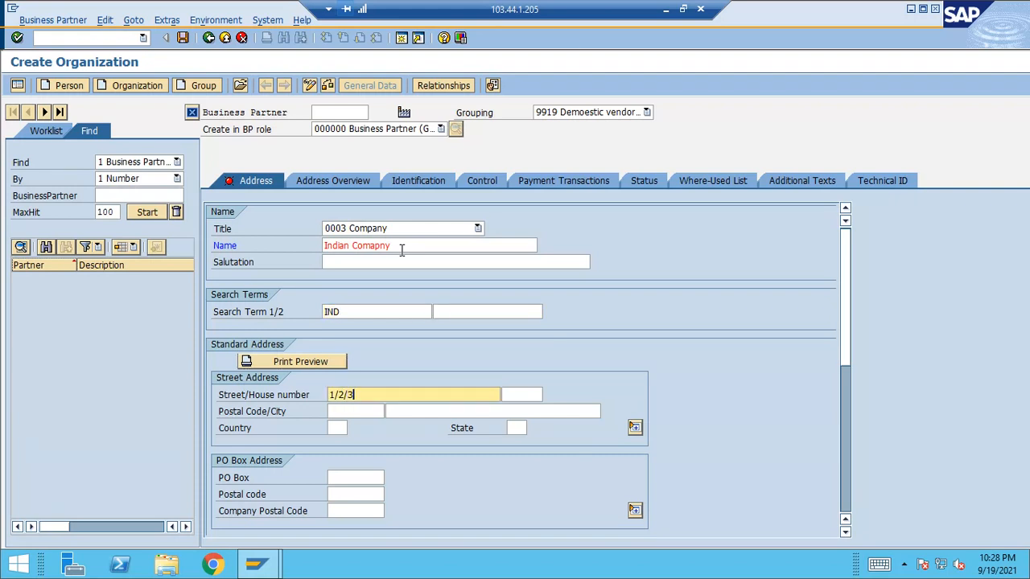
type(" - 123")
key("Tab")
key("Tab")
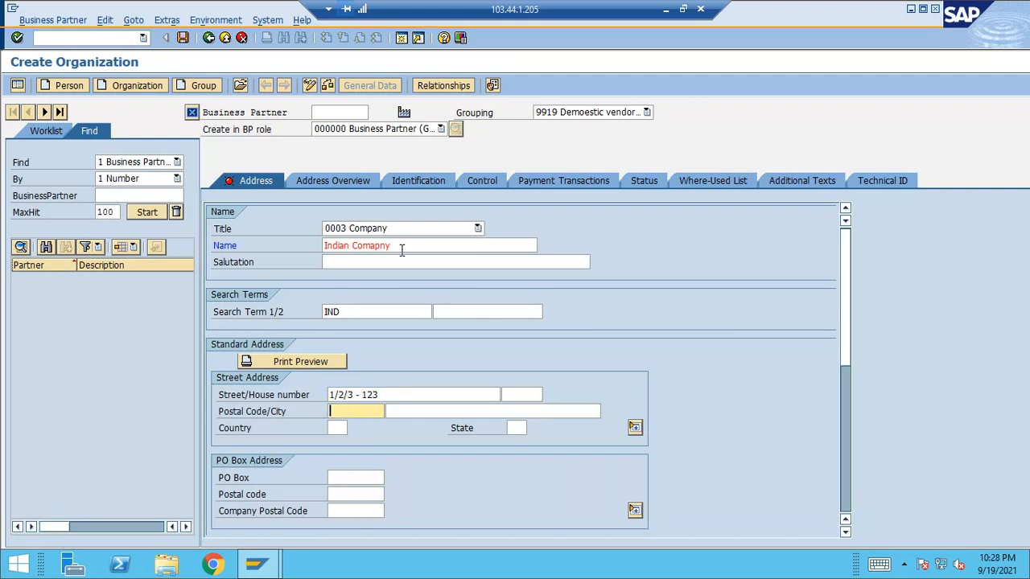
type("009988")
key("Tab")
type("Hyderabad")
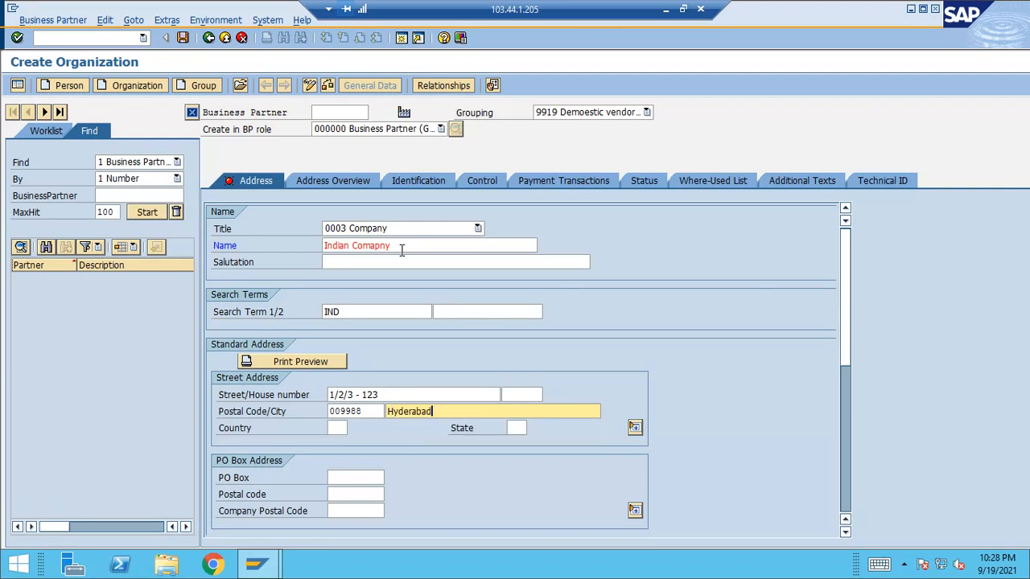
key("Tab")
type("IN")
key("Tab")
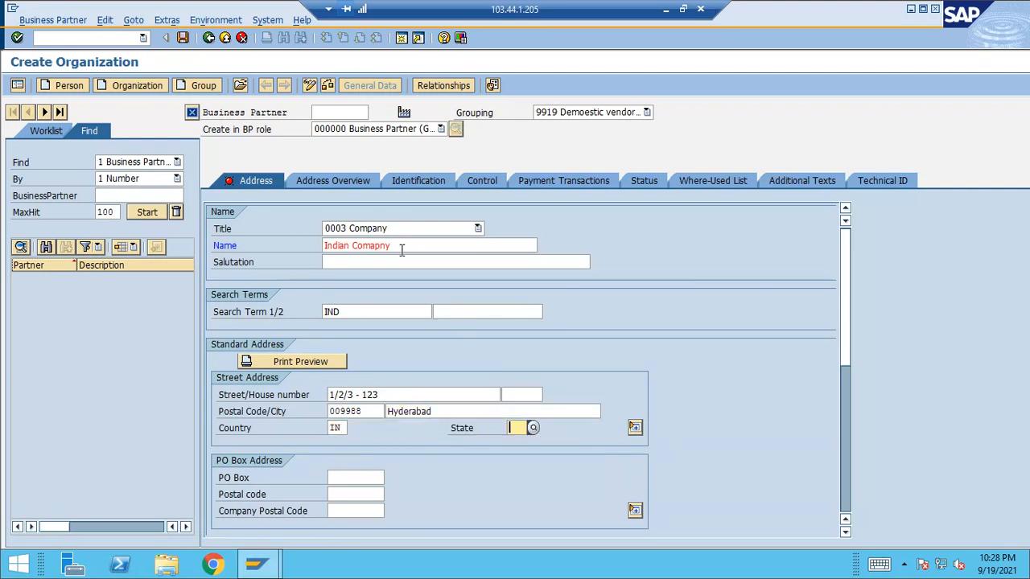
type("D")
key("BackSpace")
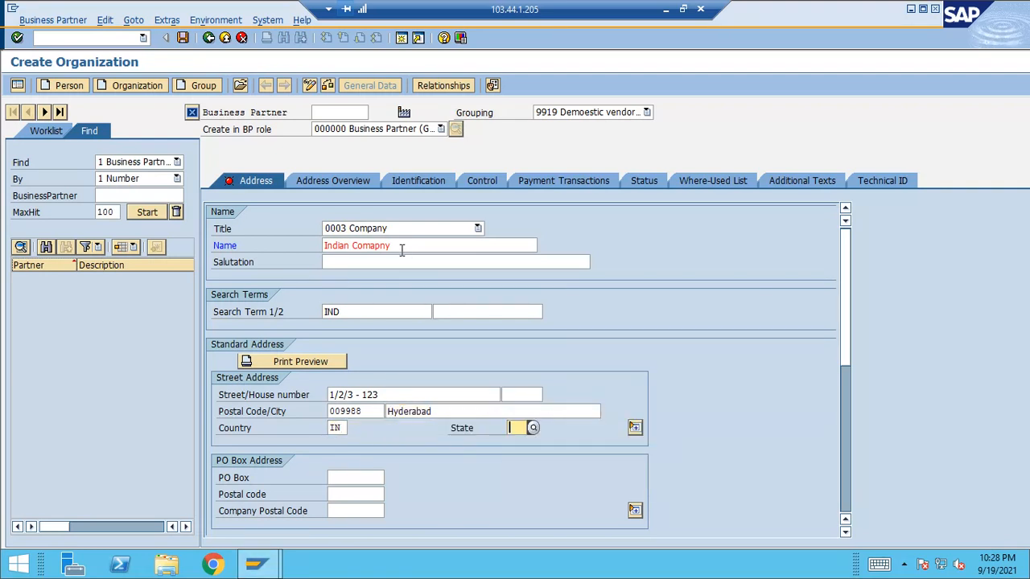
type("d")
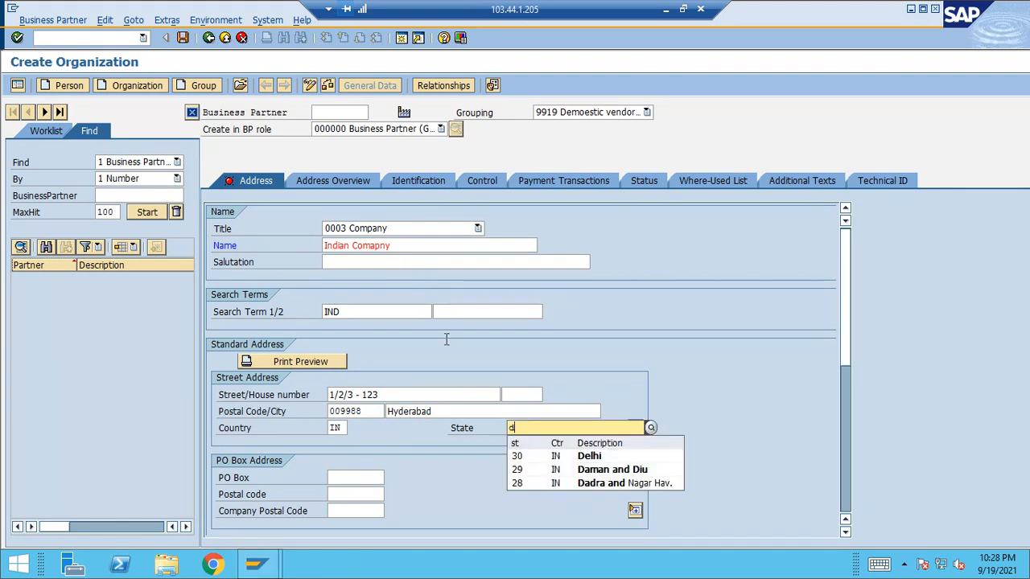
left_click(521, 456)
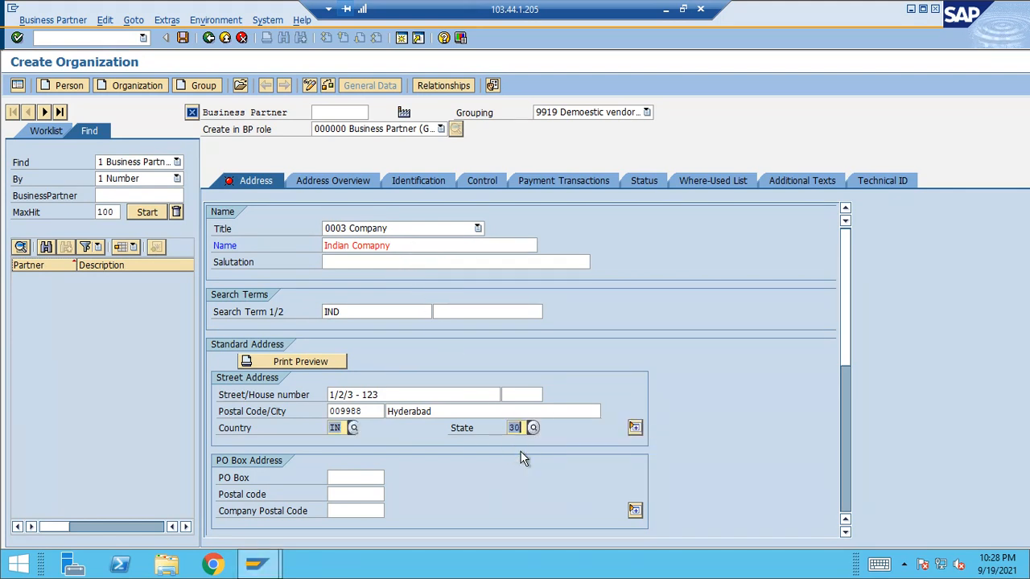
key("BackSpace")
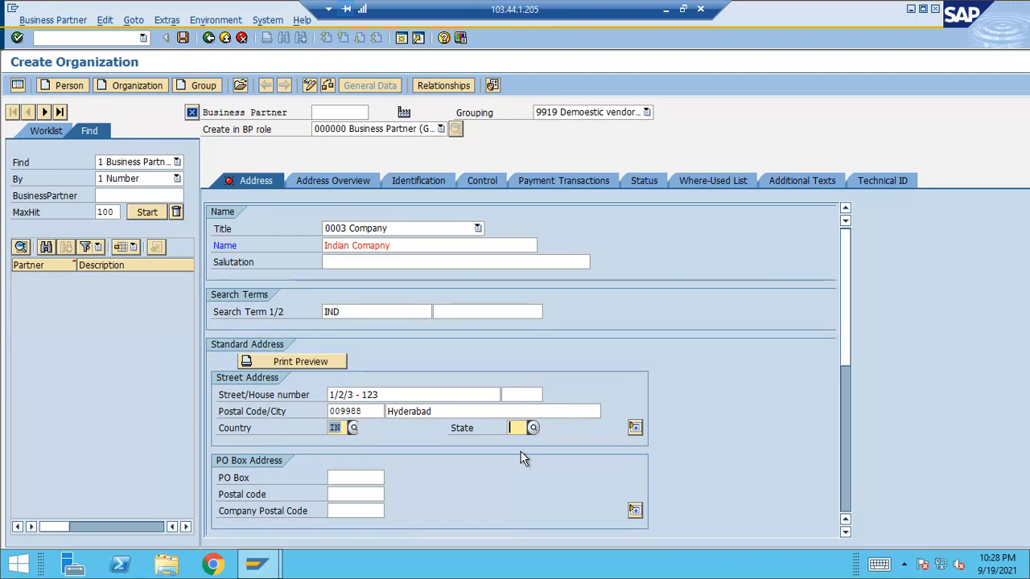
Set the state in the street address to 01 and validate the entries
type("01")
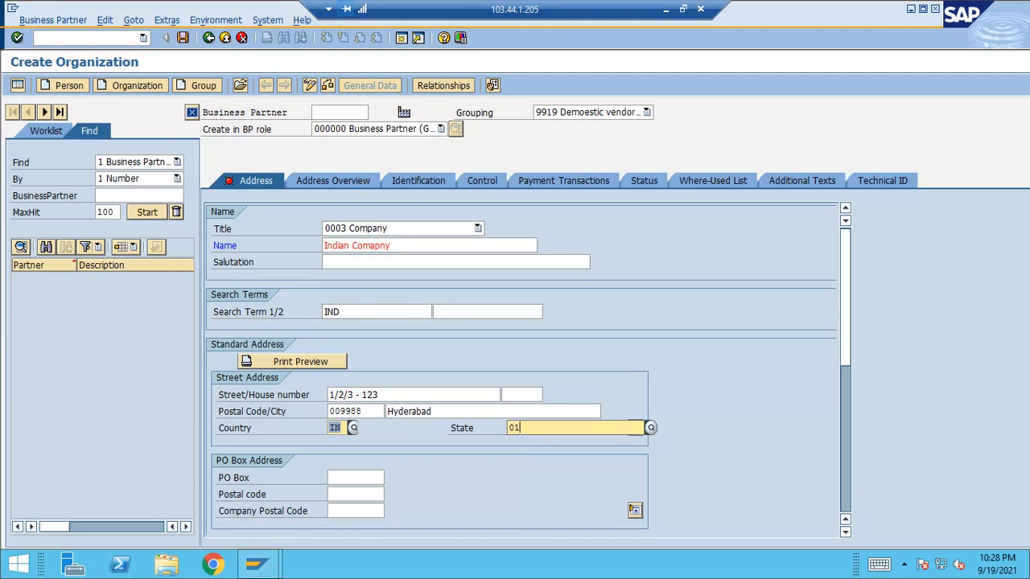
key("Return")
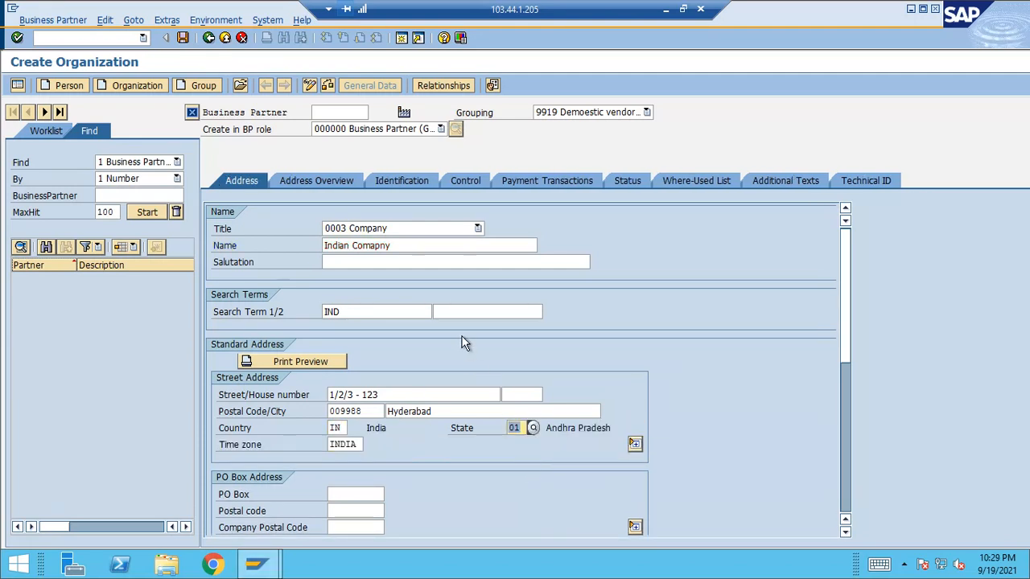
Check the communication fields and the bank details under payment transactions, leaving them empty, and save the organization
left_click(846, 475)
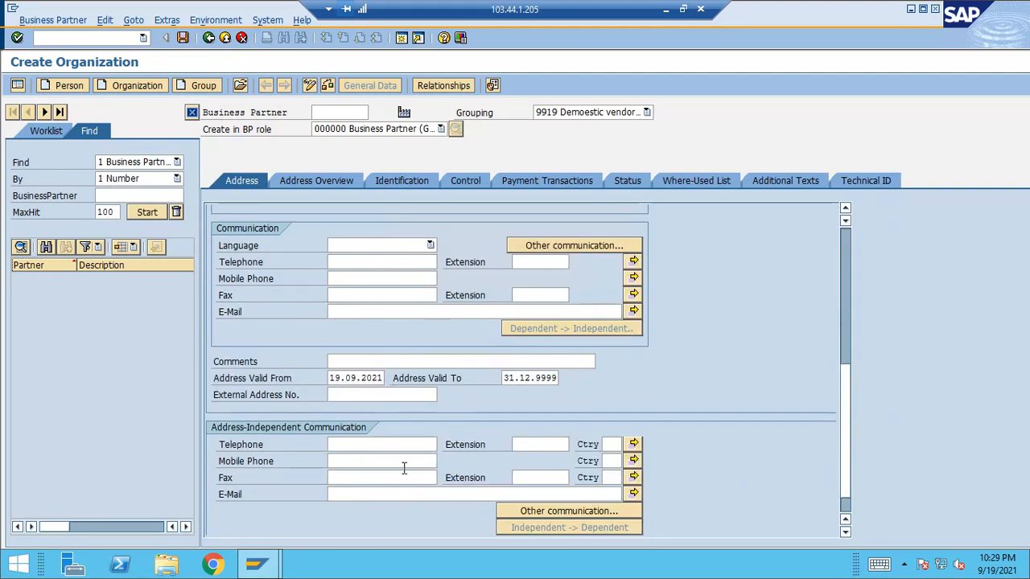
left_click(565, 181)
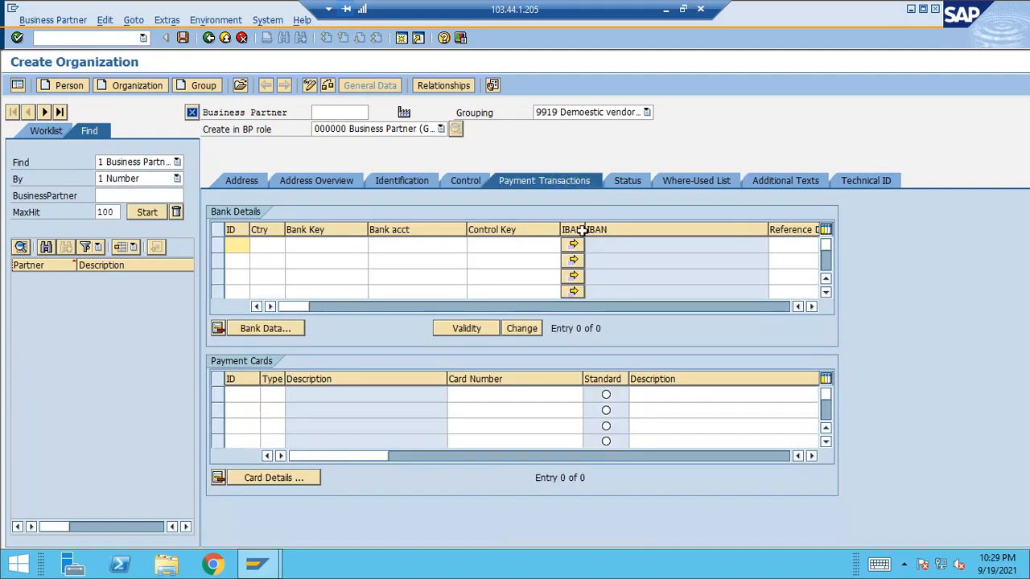
left_click(348, 244)
left_click(273, 245)
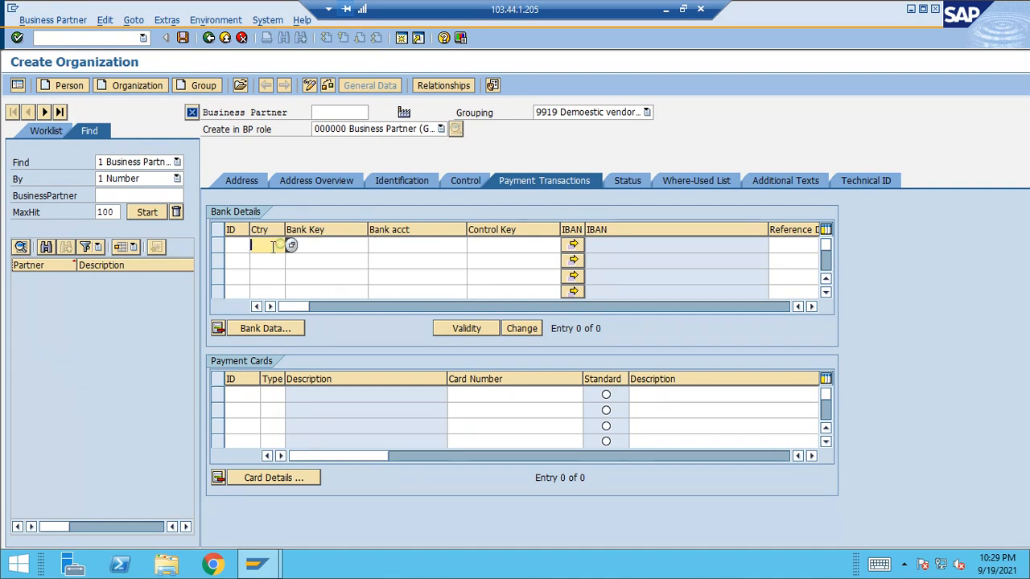
left_click(383, 244)
left_click(493, 253)
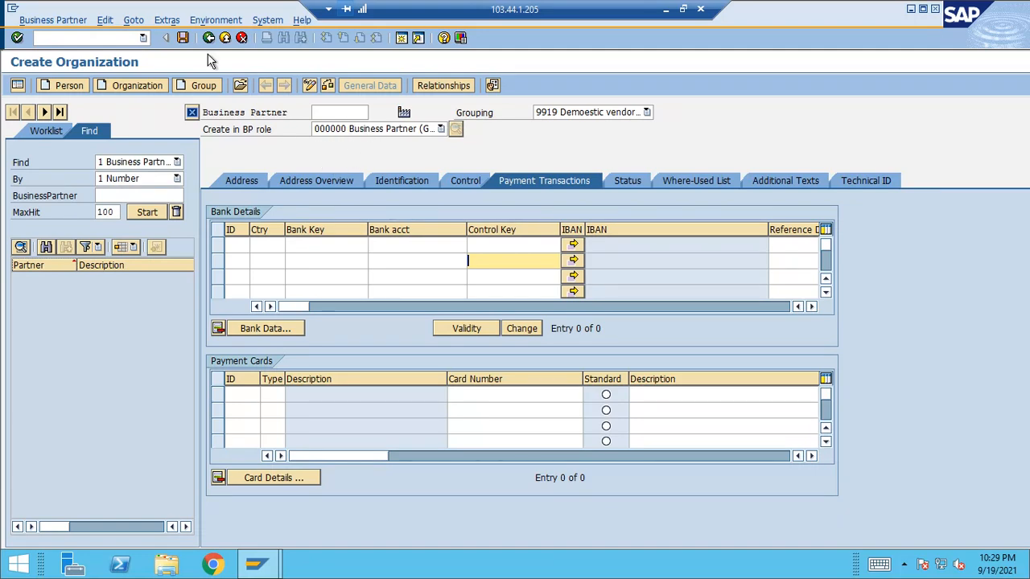
left_click(182, 38)
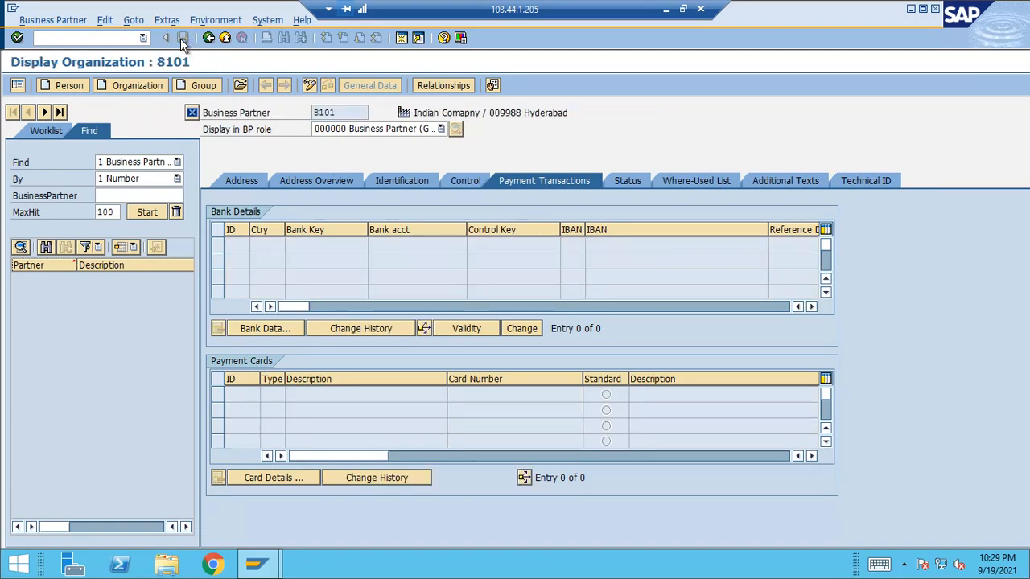
left_click(341, 114)
left_click_drag(343, 115, 265, 108)
left_click_drag(342, 111, 276, 117)
left_click(344, 111)
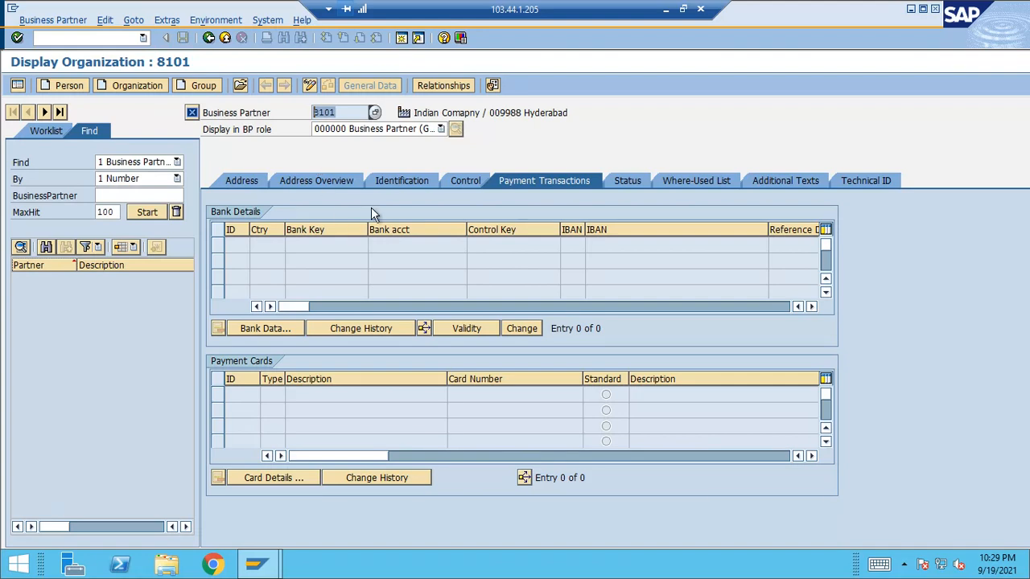
Switch the organization Indian Comapny to change mode and open the selection of BP roles
left_click(309, 85)
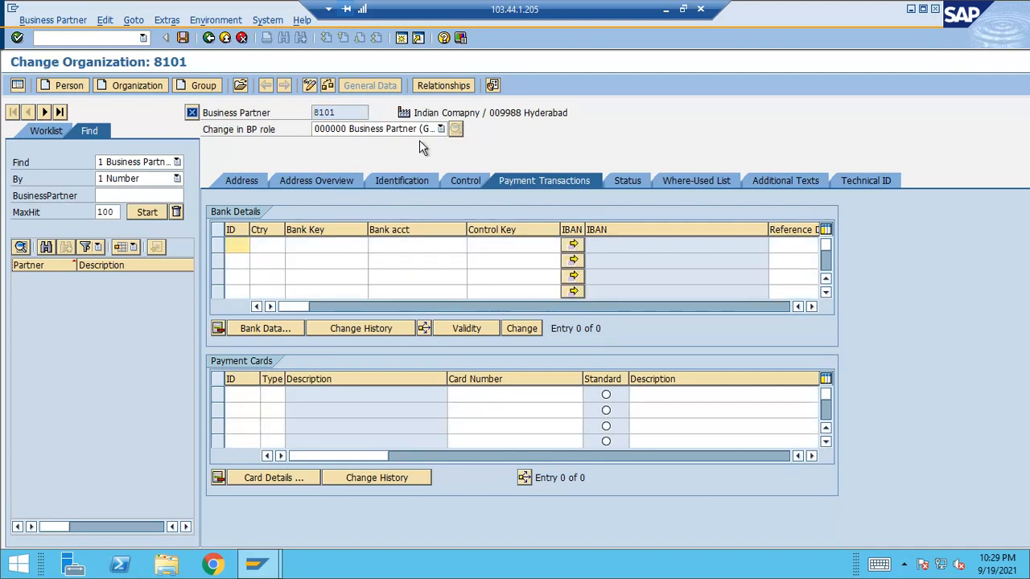
left_click(441, 128)
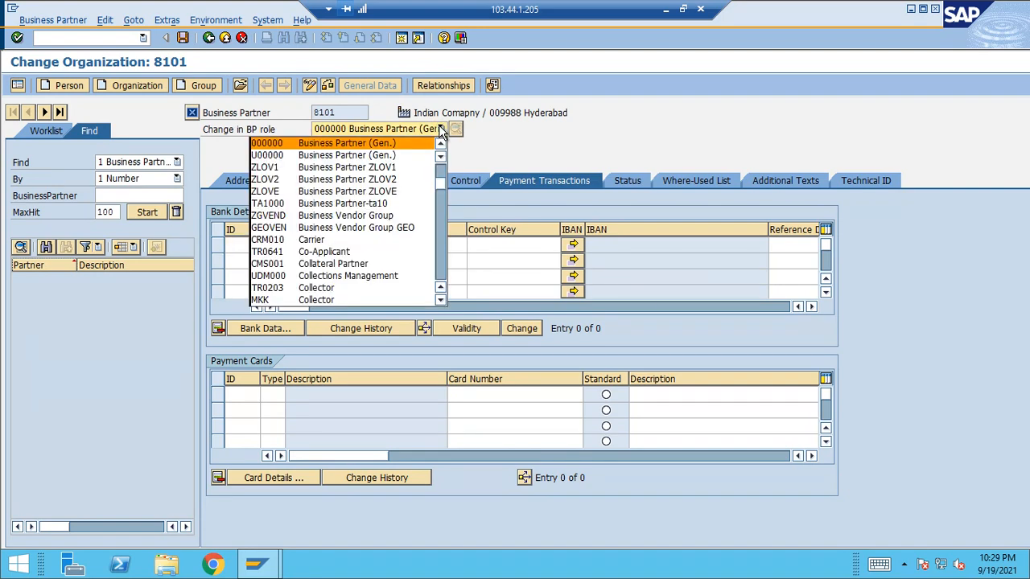
Look through the available BP roles for the FI vendor and purchasing vendor roles to extend the organization with
key("Down")
key("Down")
key("Down")
key("Down")
key("Down")
key("Down")
key("Down")
key("Down")
key("Down")
key("Down")
key("Down")
key("Down")
key("Down")
key("Down")
key("Down")
key("Down")
key("Down")
key("Down")
key("Down")
key("Down")
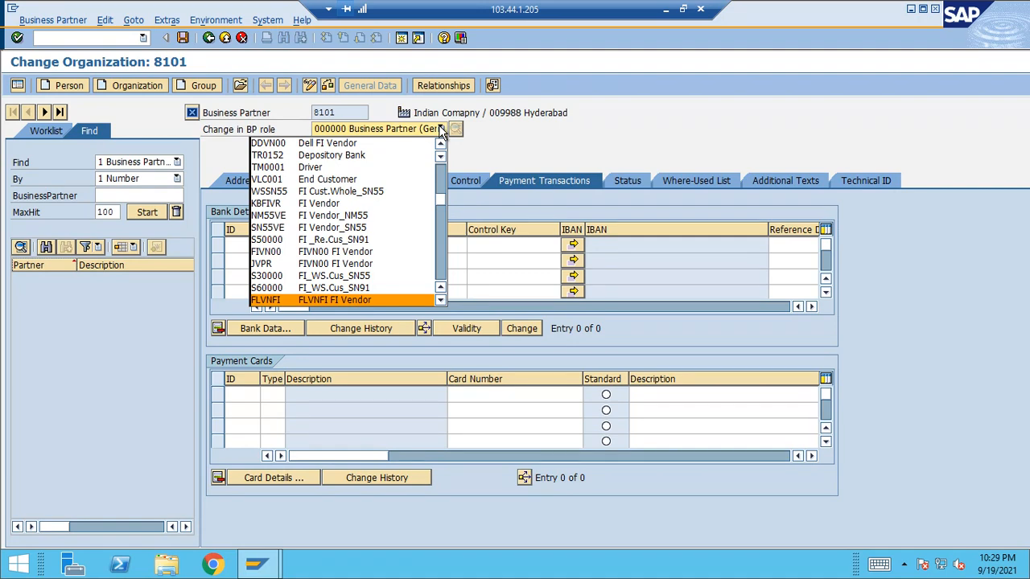
key("Down")
key("Down")
key("Down")
key("Down")
key("Down")
key("Down")
key("Down")
key("Down")
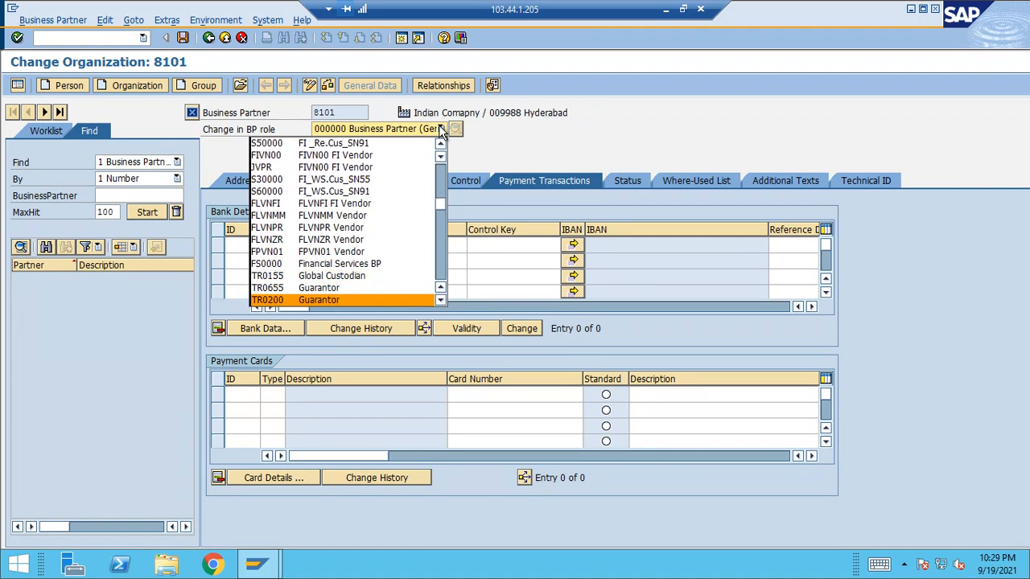
key("Up")
key("Up")
key("Up")
key("Up")
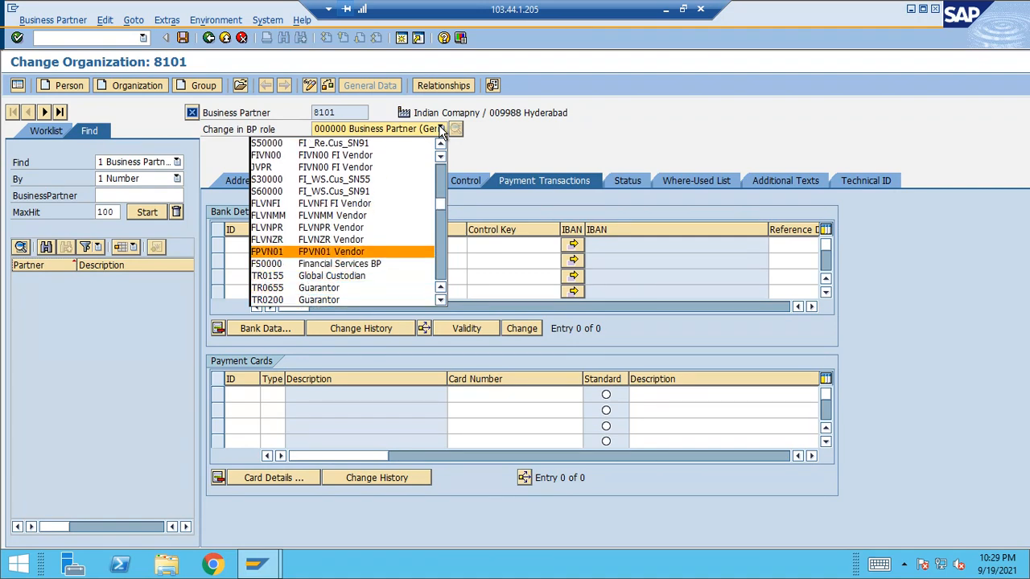
key("Up")
key("Up")
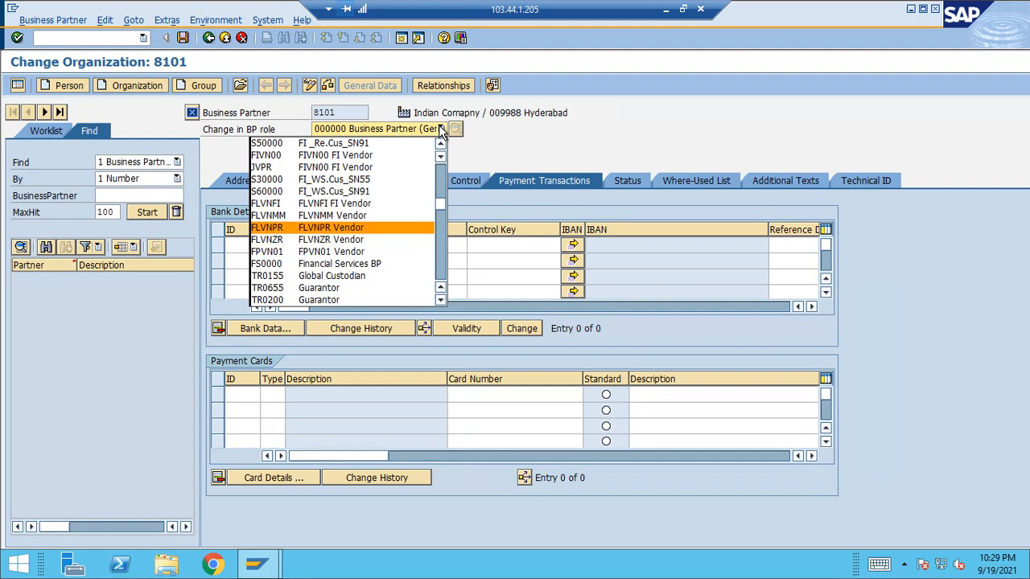
key("Down")
key("Down")
key("Down")
key("Down")
key("Down")
key("Down")
key("Down")
key("Down")
key("Down")
key("Down")
key("Down")
key("Down")
key("Down")
key("Down")
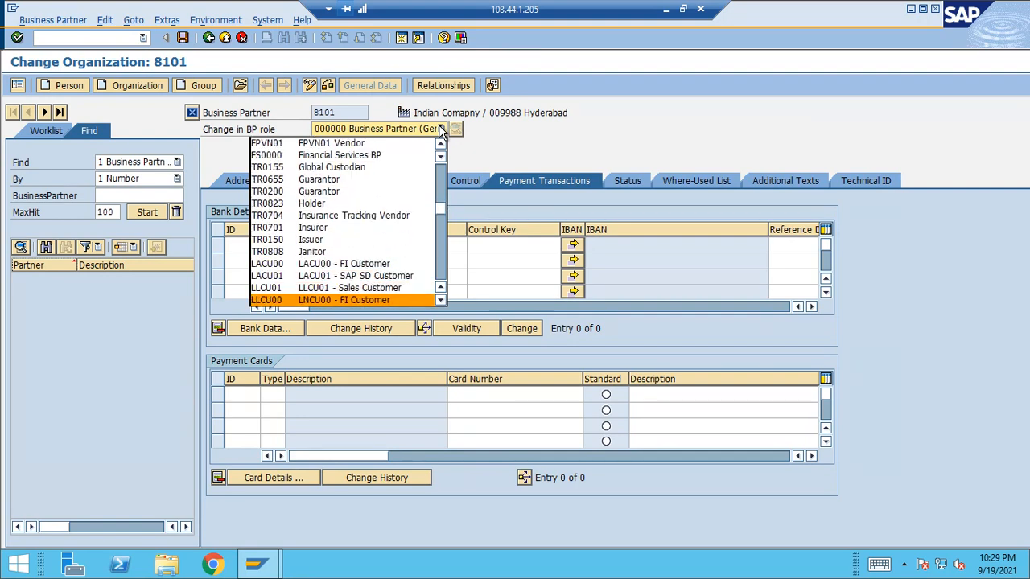
key("Up")
key("Up")
key("Up")
key("Up")
key("Up")
key("Up")
key("Up")
key("Up")
key("Up")
key("Up")
key("Up")
key("Up")
key("Up")
key("Up")
key("Up")
key("Up")
key("Up")
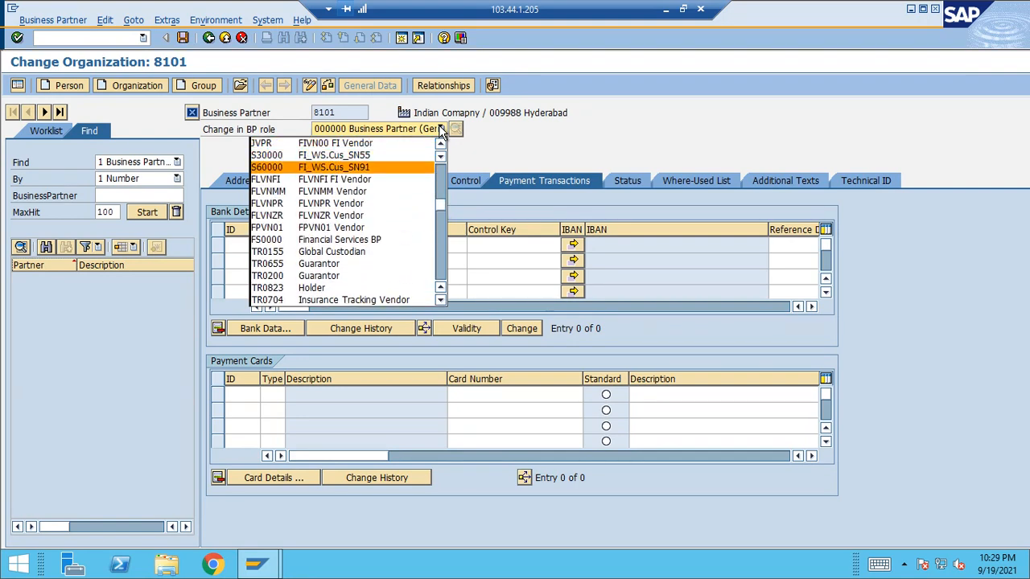
key("Up")
key("Up")
key("Up")
key("Up")
key("Up")
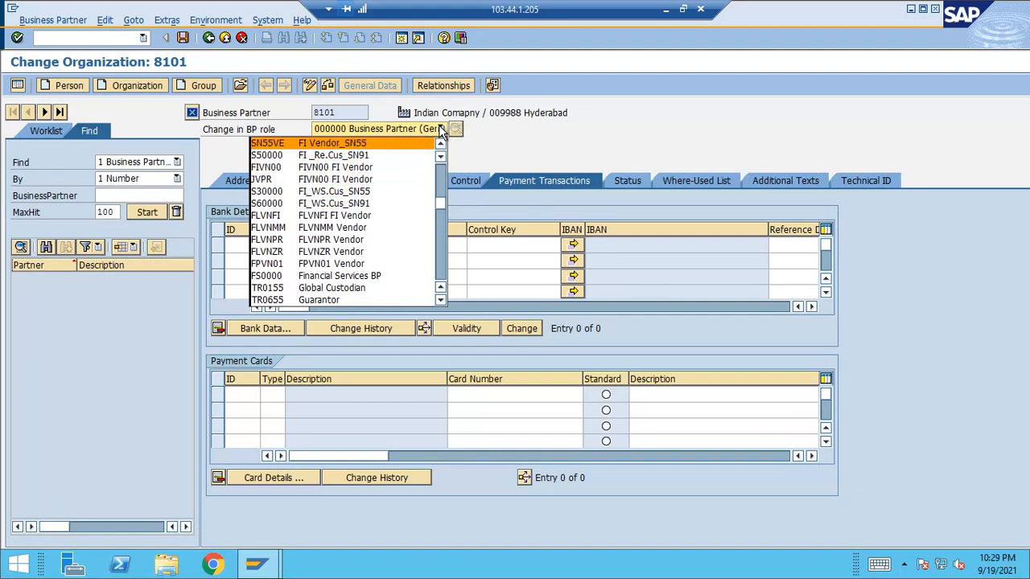
key("Down")
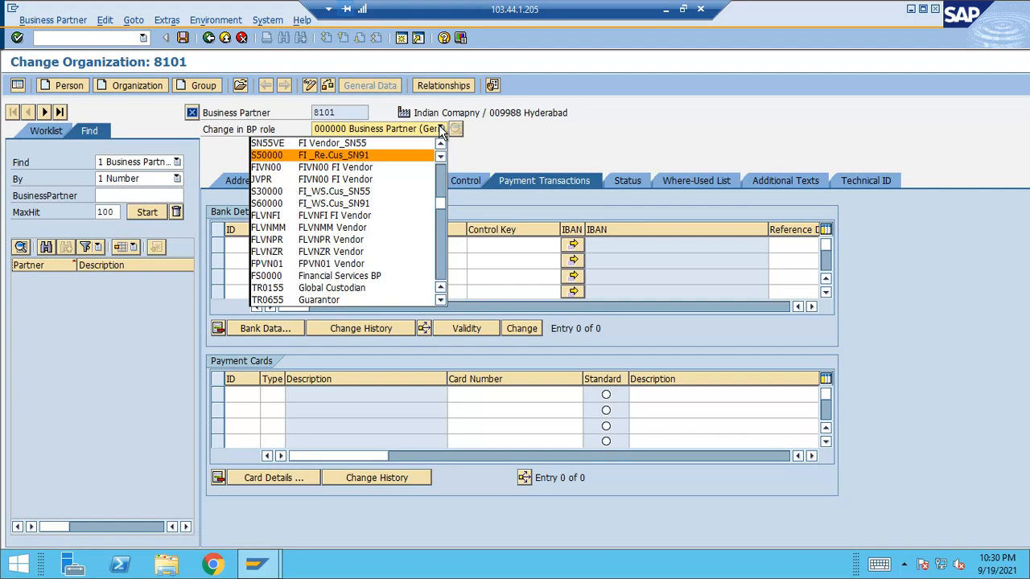
key("Down")
key("Up")
key("Up")
key("Up")
key("Up")
key("Up")
key("Up")
key("Up")
key("Up")
key("Up")
key("Up")
key("Up")
key("Up")
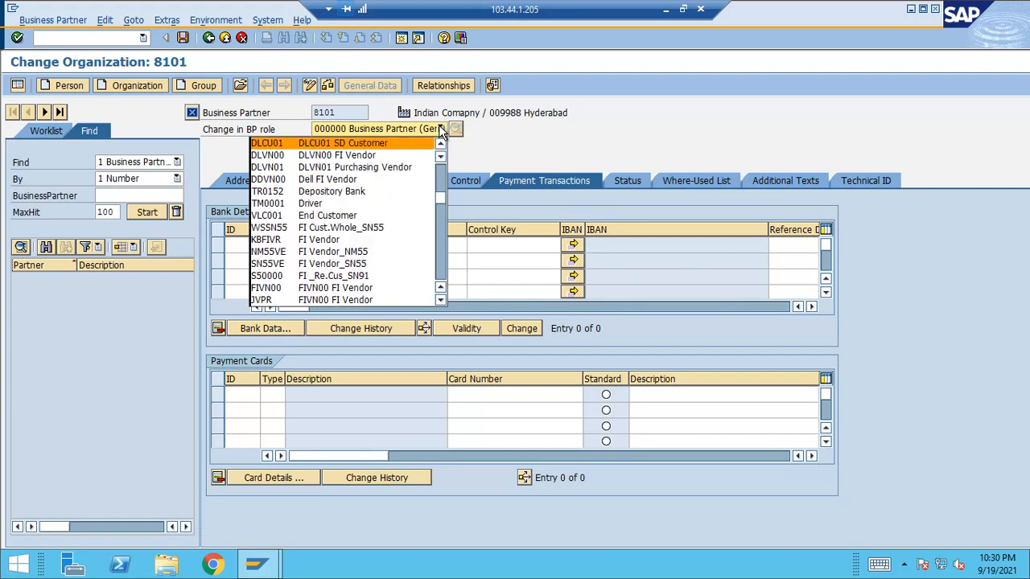
key("Up")
key("Up")
key("Up")
key("Up")
key("Up")
key("Up")
key("Up")
key("Up")
key("Up")
key("Up")
key("Up")
key("Up")
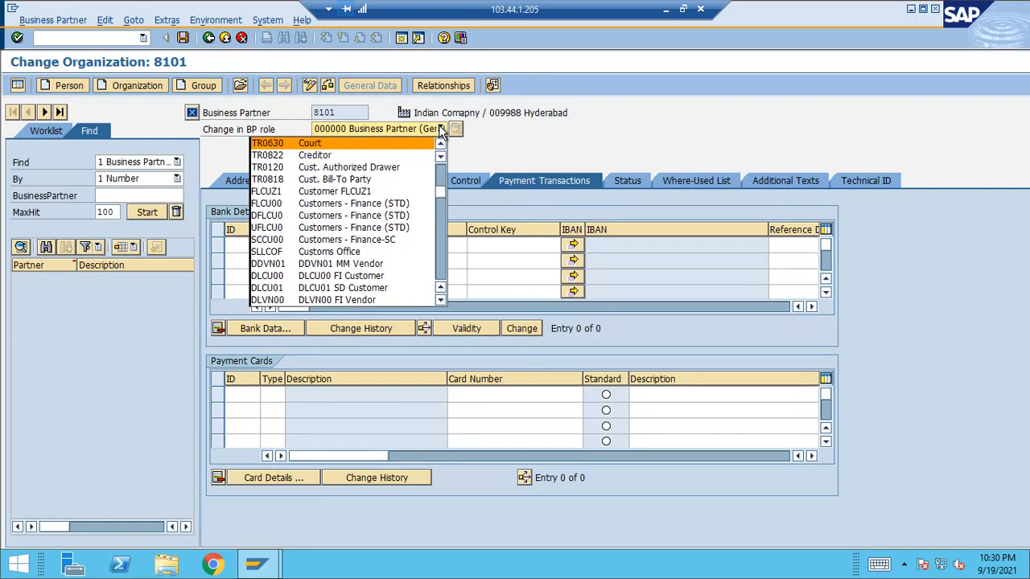
key("Down")
key("Up")
key("Up")
key("Up")
key("Up")
key("Up")
key("Up")
key("Up")
key("Up")
key("Up")
key("Up")
key("Up")
key("Up")
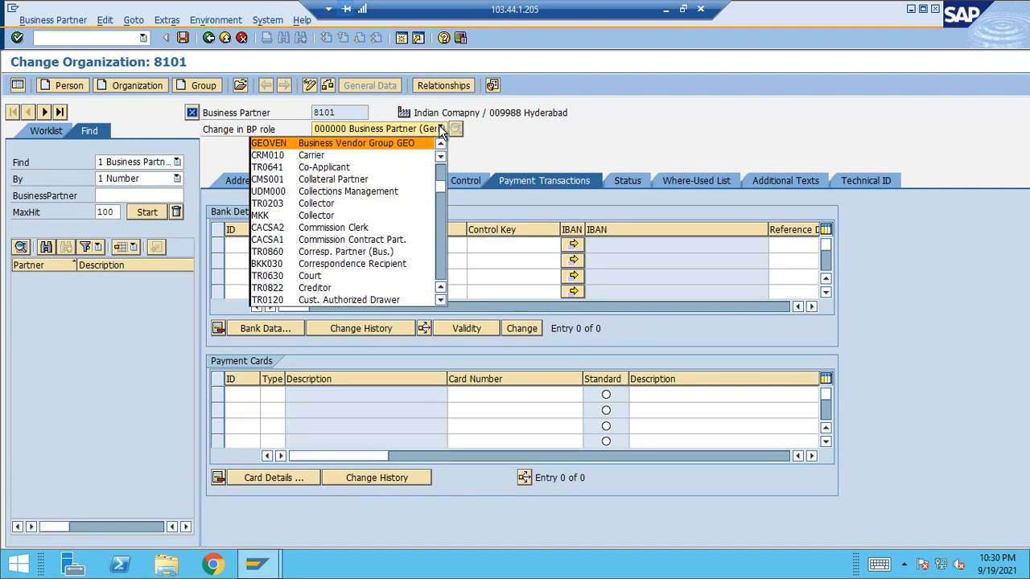
key("Up")
key("Up")
key("Up")
key("Up")
key("Up")
key("Up")
key("Up")
key("Up")
key("Up")
key("Up")
key("Up")
key("Up")
key("Up")
key("Up")
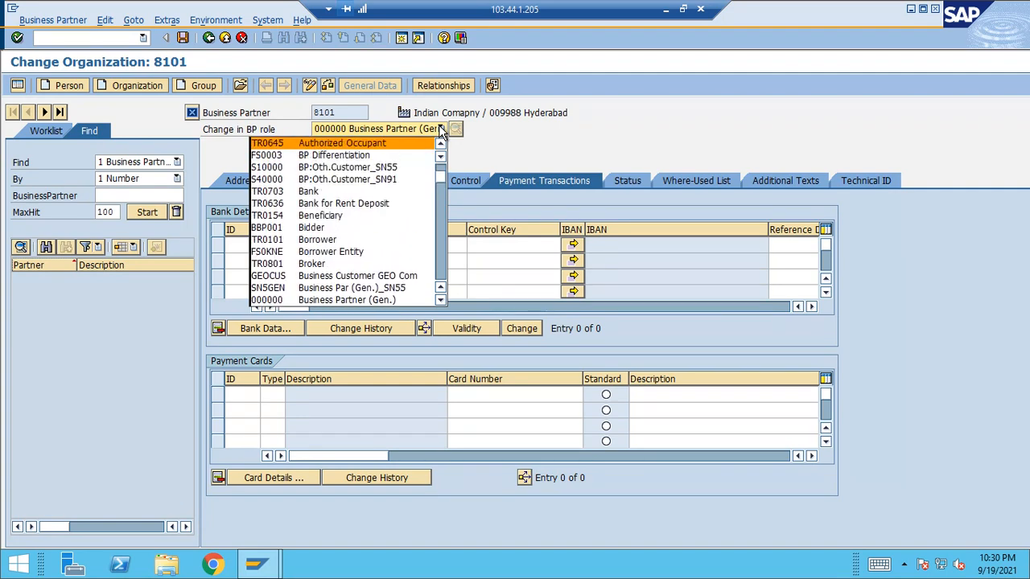
key("Up")
key("Up")
key("Up")
key("Up")
key("Up")
key("Up")
key("Up")
key("Up")
key("Up")
key("Up")
key("Up")
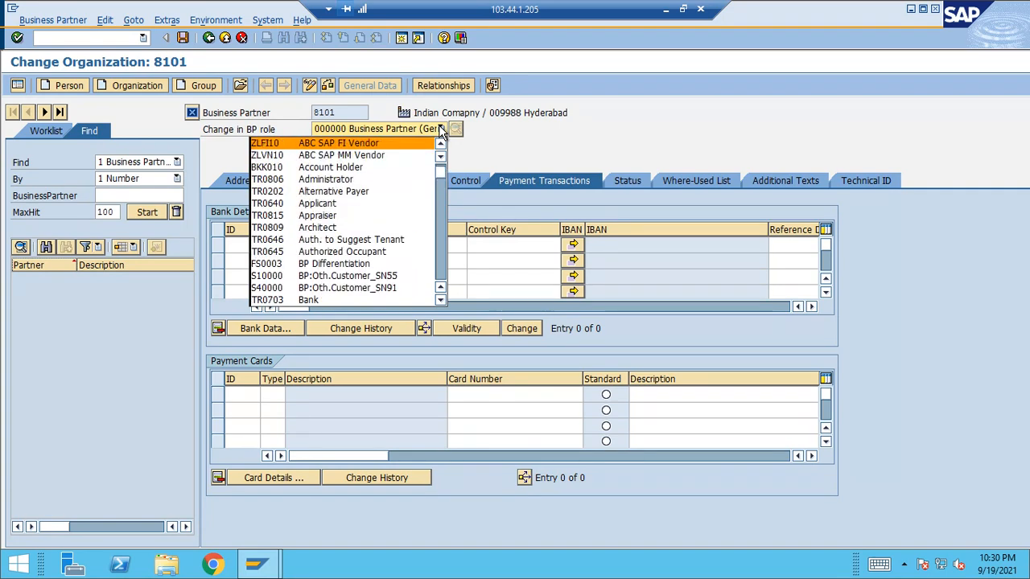
key("Up")
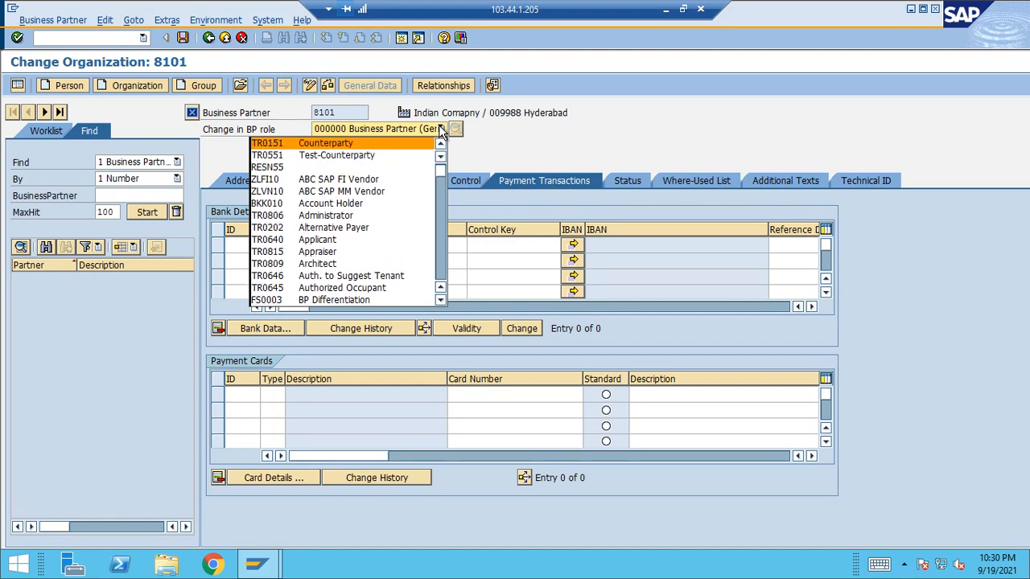
key("Down")
key("Down")
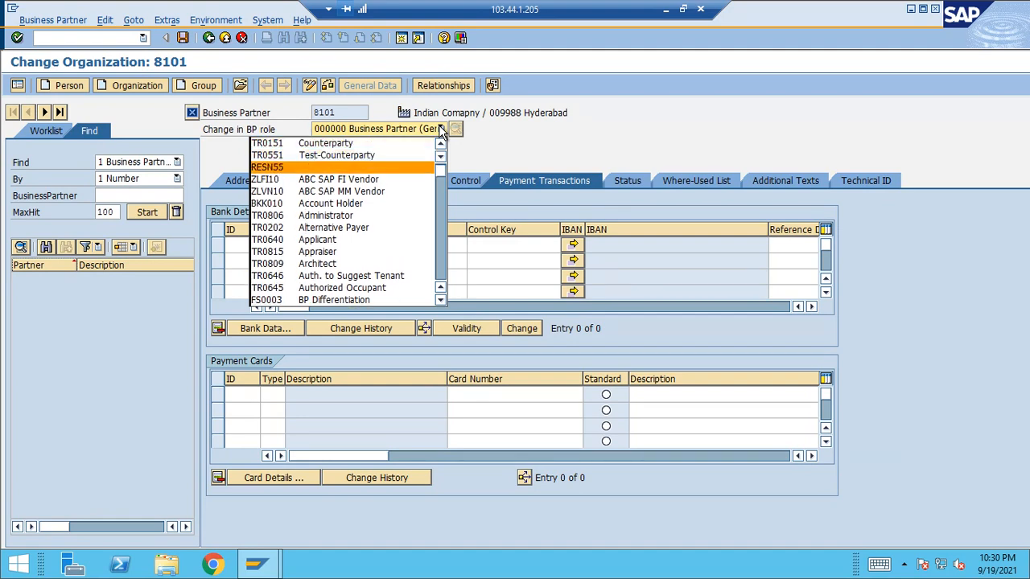
key("Down")
key("Down")
key("Down")
key("Down")
key("Down")
key("Down")
key("Down")
key("Down")
key("Down")
key("Down")
key("Down")
key("Down")
key("Down")
key("Down")
key("Down")
key("Down")
key("Down")
key("Down")
key("Down")
key("Down")
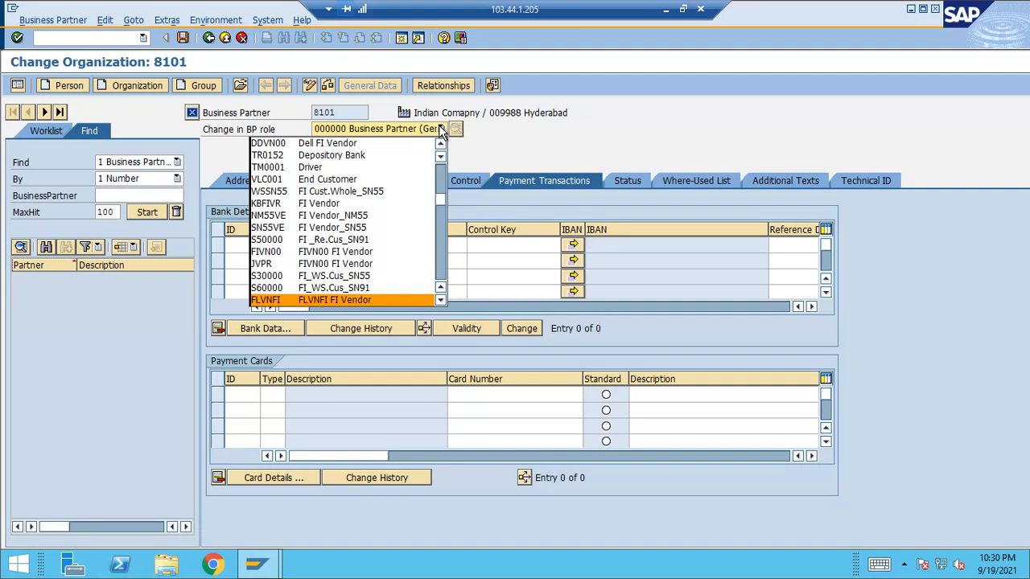
key("Down")
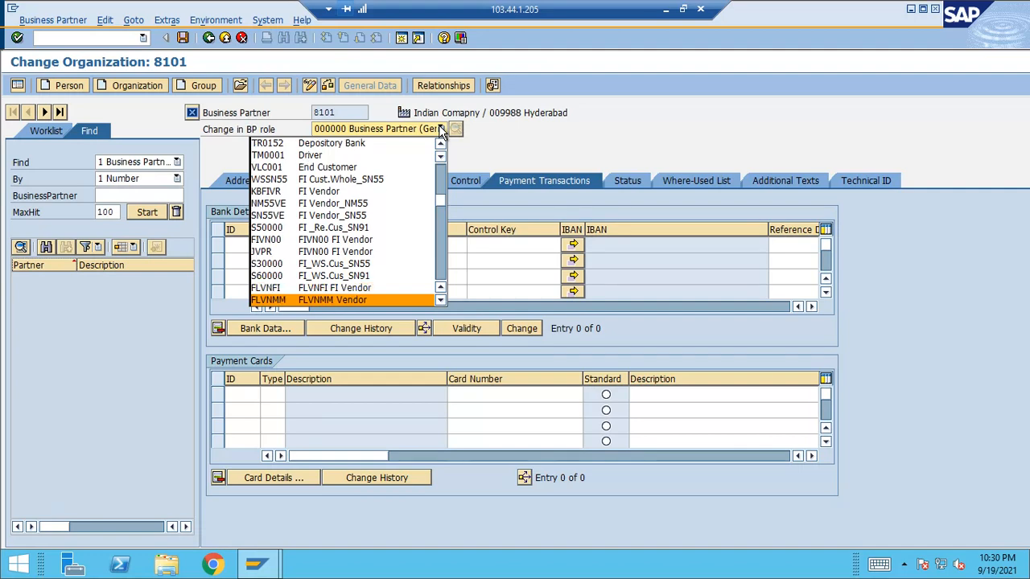
Check the FLVN vendor entries and the roles around them in the BP role list for a suitable FI vendor role
key("Down")
key("Down")
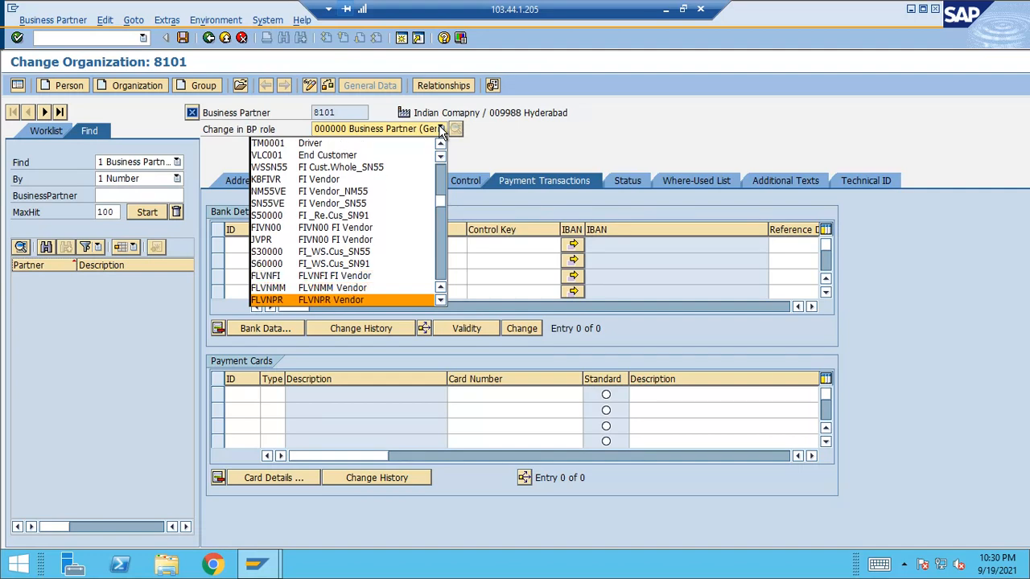
key("Down")
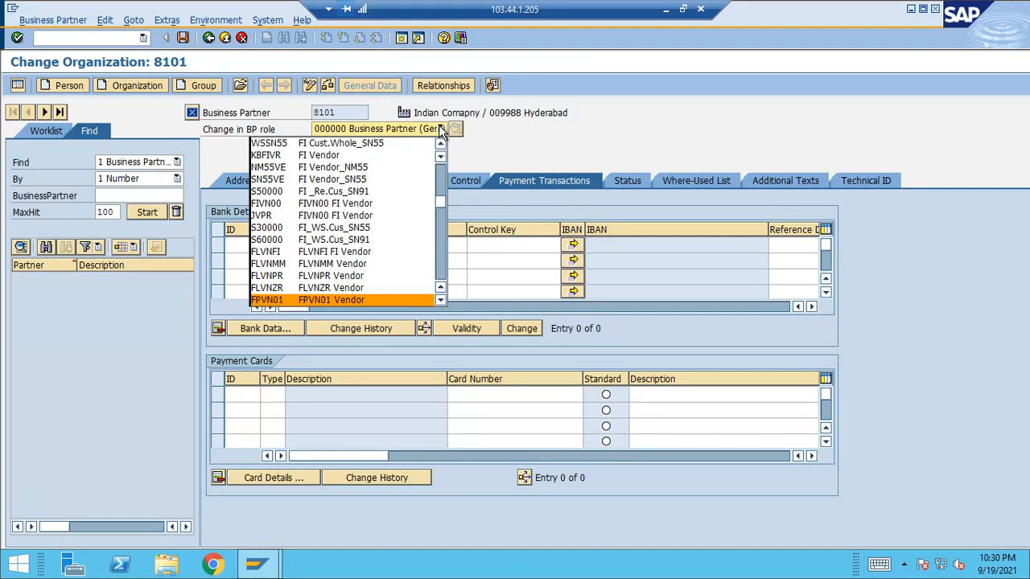
key("Down")
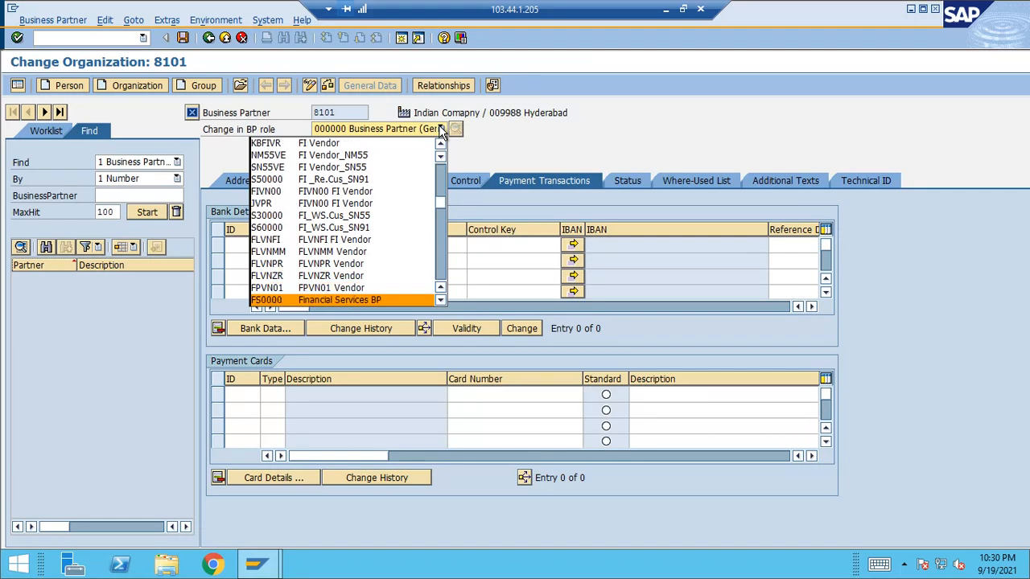
key("Down")
key("Down")
key("Down")
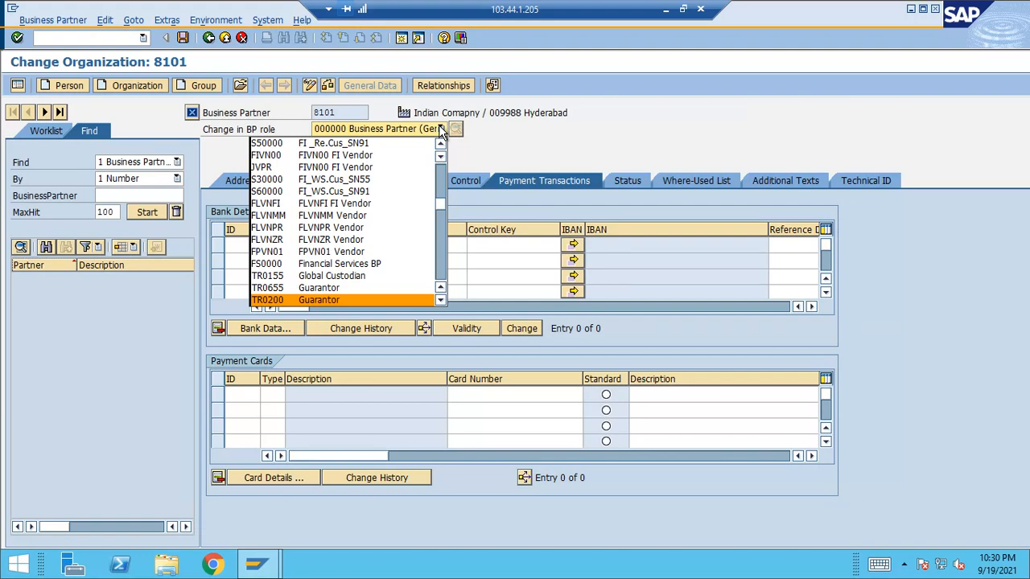
key("Down")
key("Down")
key("Down")
key("Down")
key("Down")
key("Down")
key("Down")
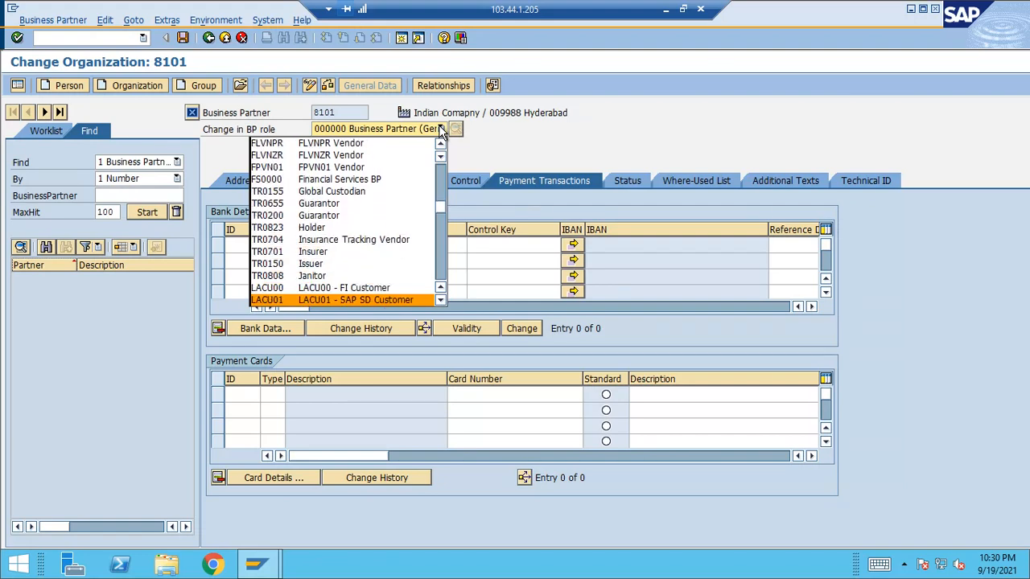
key("Down")
key("Down")
key("Down")
key("Down")
key("Down")
key("Down")
key("Down")
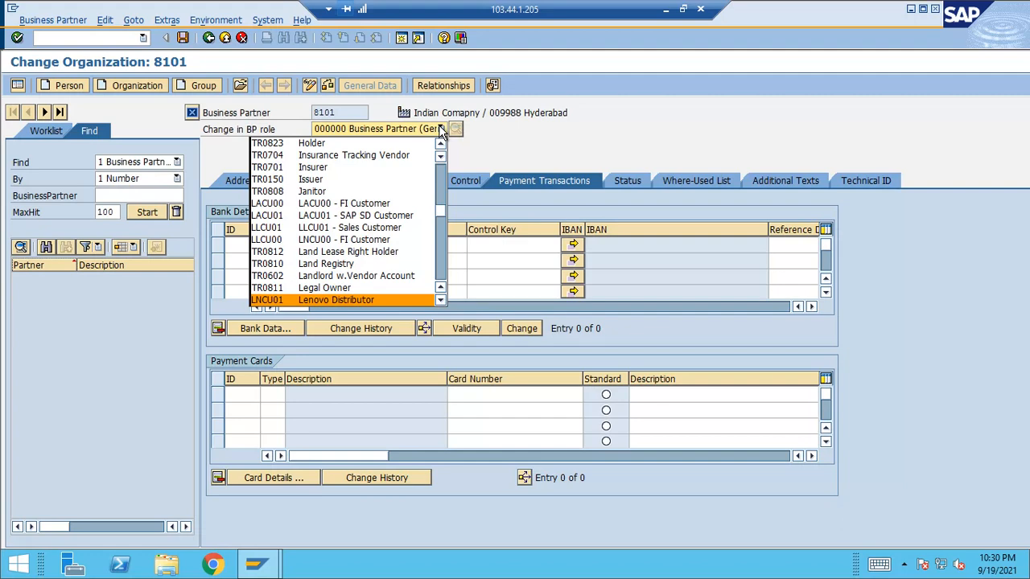
key("Up")
key("Up")
key("Up")
key("Up")
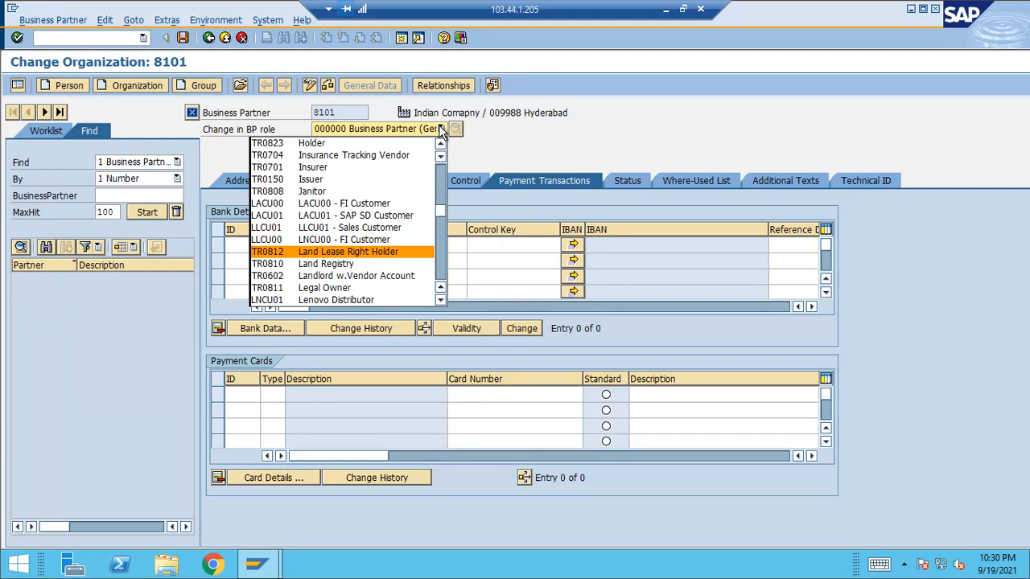
key("Up")
key("Up")
key("Up")
key("Up")
key("Up")
key("Up")
key("Up")
key("Up")
key("Up")
key("Up")
key("Up")
key("Up")
key("Up")
key("Up")
key("Up")
key("Up")
key("Up")
key("Up")
key("Up")
key("Up")
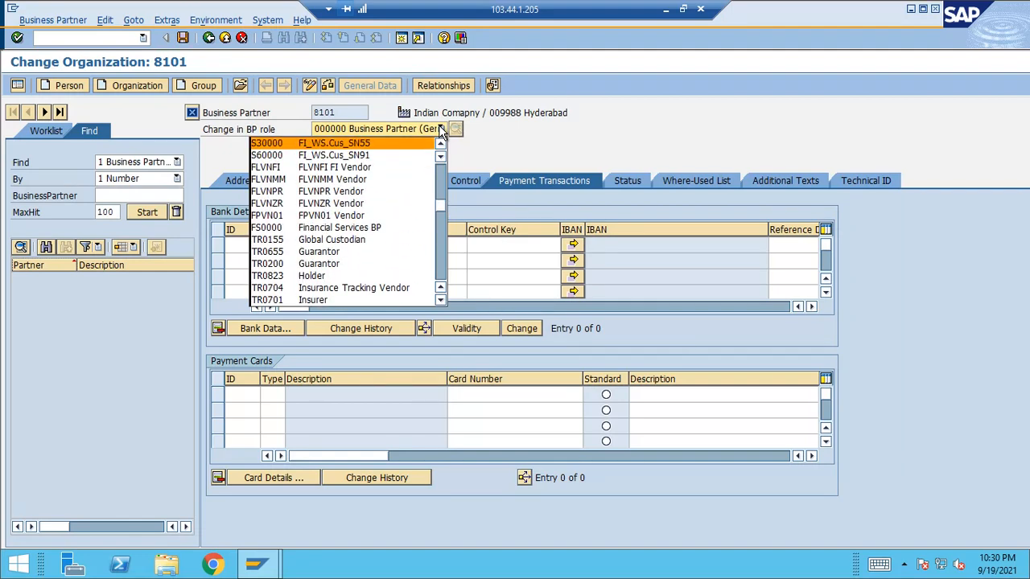
key("Down")
key("Down")
key("Down")
key("Down")
key("Down")
key("Down")
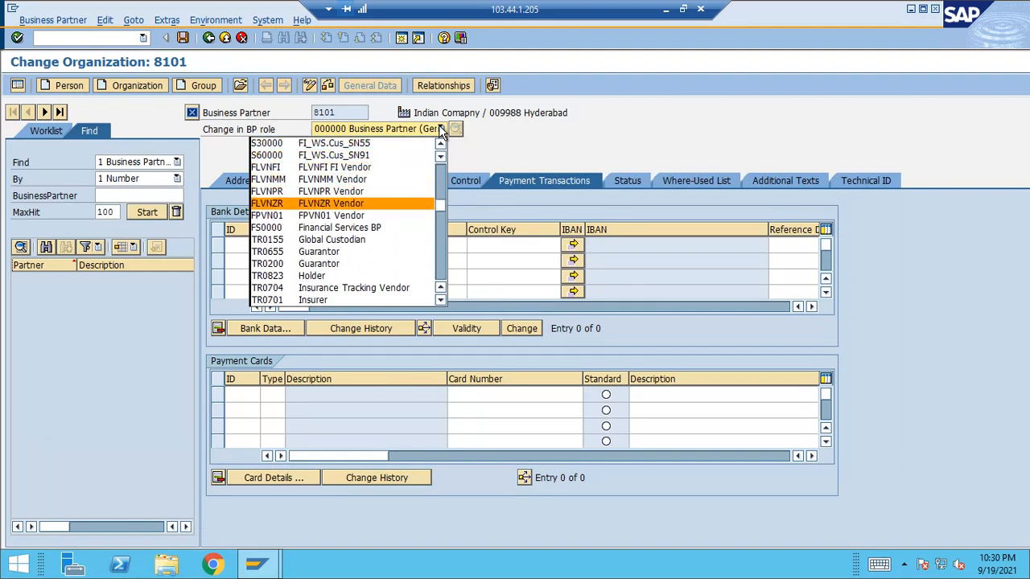
key("Up")
key("Up")
key("Up")
key("Up")
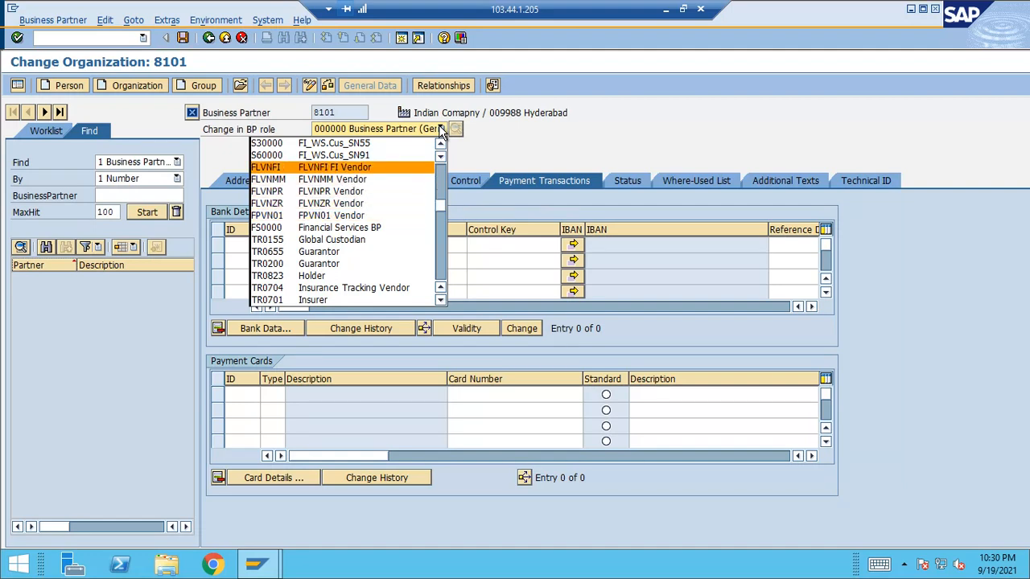
Extend the organization Indian Comapny with the BP role FLVN00 Vendor - Finance(STD)
key("Down")
key("Down")
key("Down")
key("Down")
key("Down")
key("Down")
key("Down")
key("Down")
key("Down")
key("Down")
key("Down")
key("Down")
key("Down")
key("Down")
key("Down")
key("Down")
key("Down")
key("Down")
key("Down")
key("Down")
key("Down")
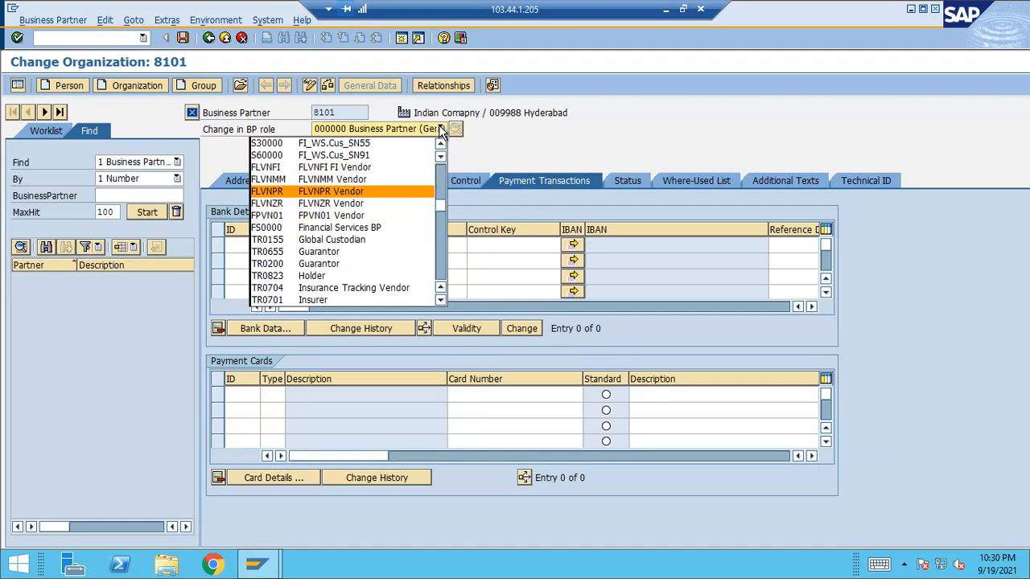
key("Down")
key("Down")
key("Down")
key("Down")
key("Down")
key("Down")
key("Down")
key("Down")
key("Down")
key("Down")
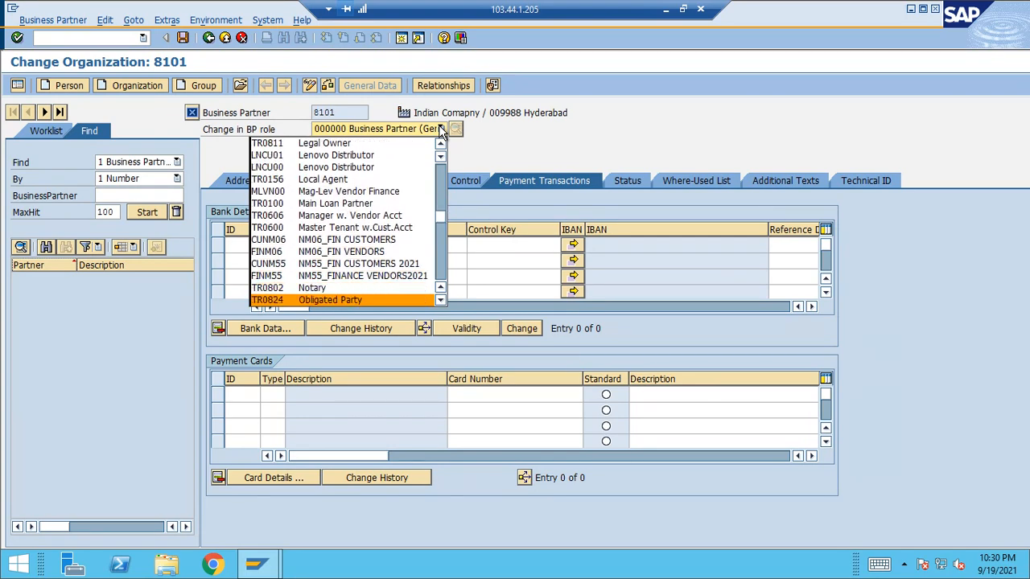
key("Down")
key("Down")
key("Down")
key("Down")
key("Down")
key("Down")
key("Down")
key("Down")
key("Down")
key("Down")
key("Down")
key("Down")
key("Down")
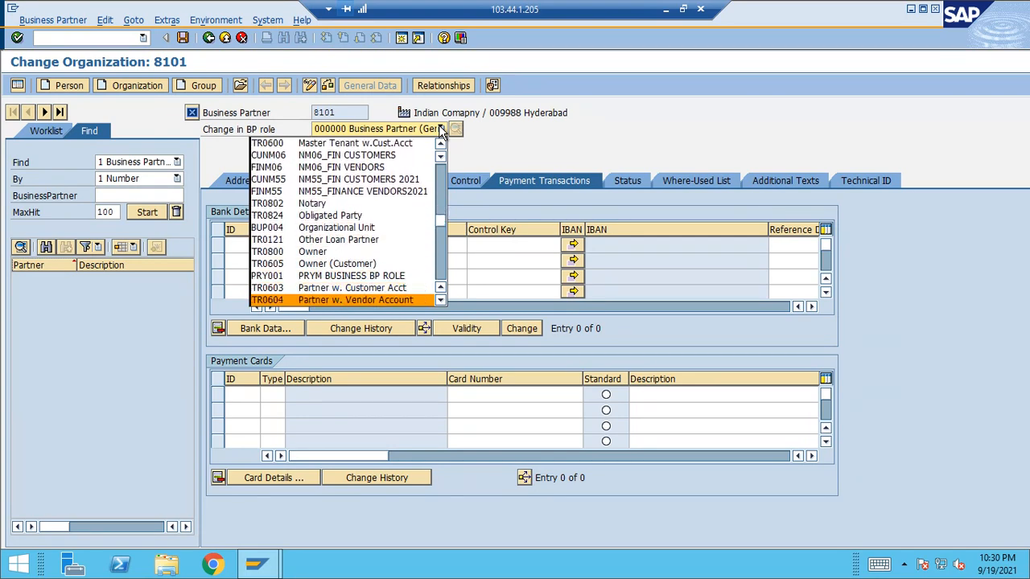
key("Down")
key("Down")
key("Down")
key("Down")
key("Down")
key("Down")
key("Down")
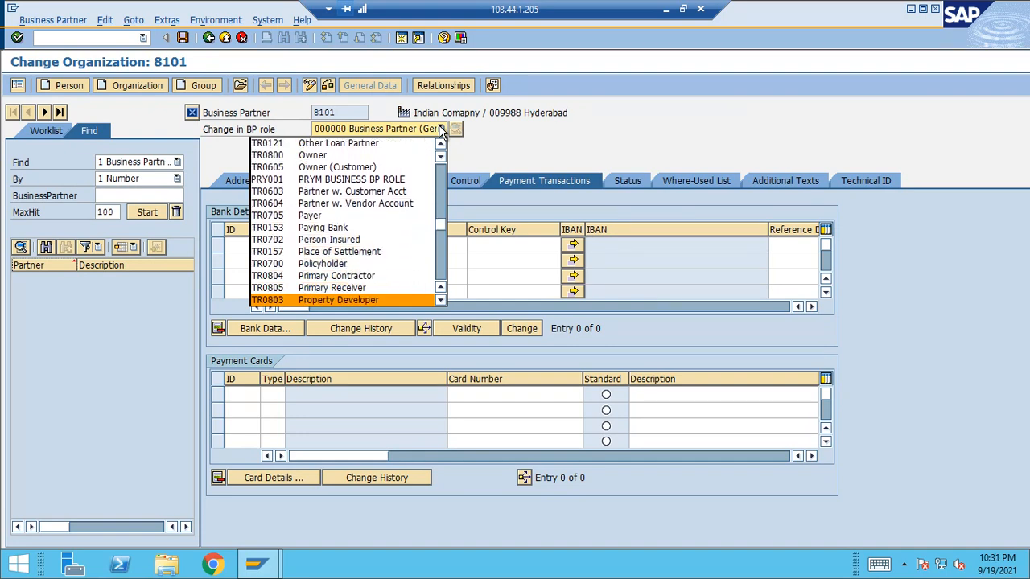
key("Down")
key("Down")
key("Down")
key("Down")
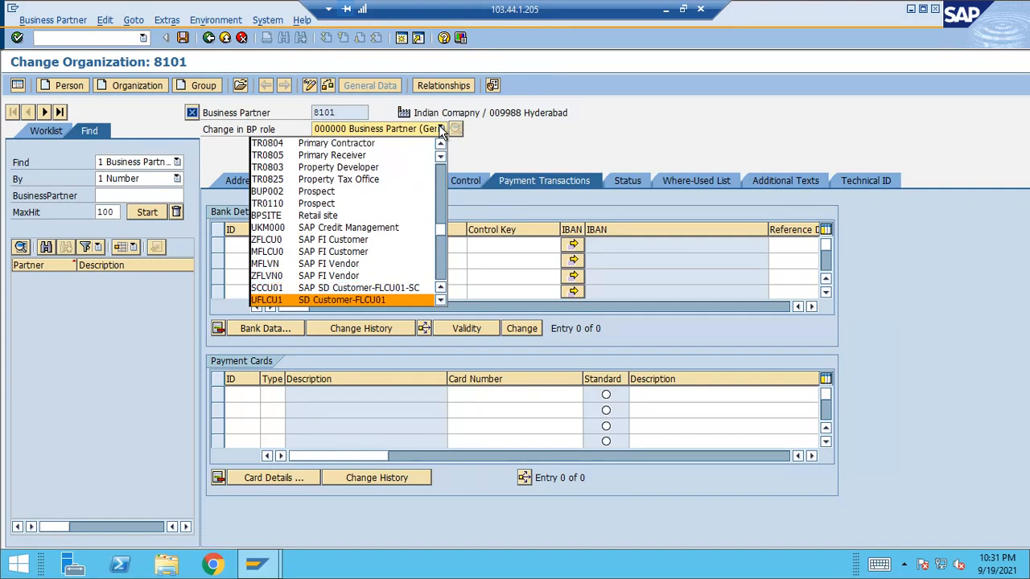
key("Down")
key("Down")
key("Down")
key("Down")
key("Down")
key("Down")
key("Down")
key("Down")
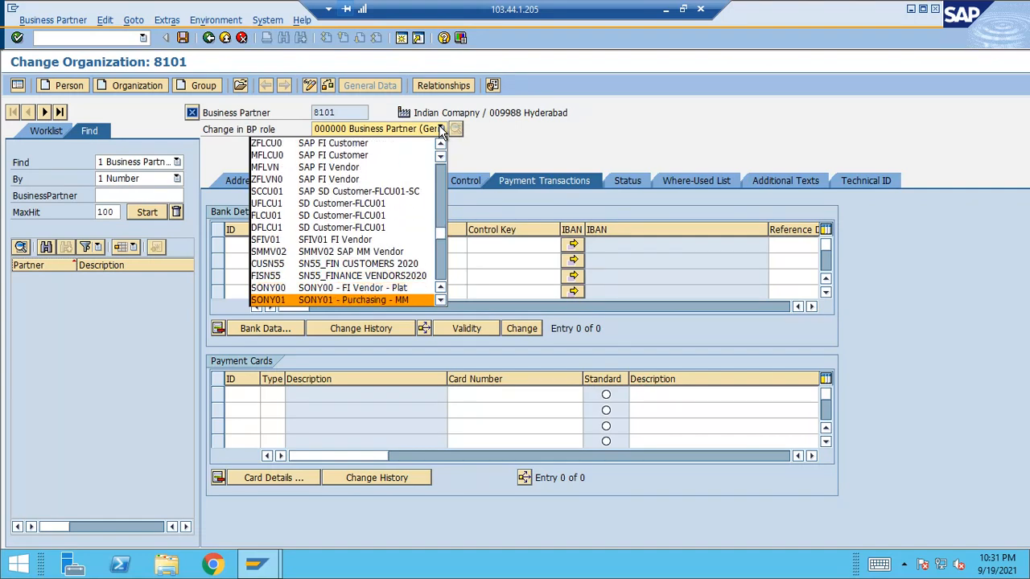
key("Down")
key("Down")
key("Down")
key("Down")
key("Down")
key("Down")
key("Down")
key("Down")
key("Down")
key("Down")
key("Down")
key("Down")
key("Down")
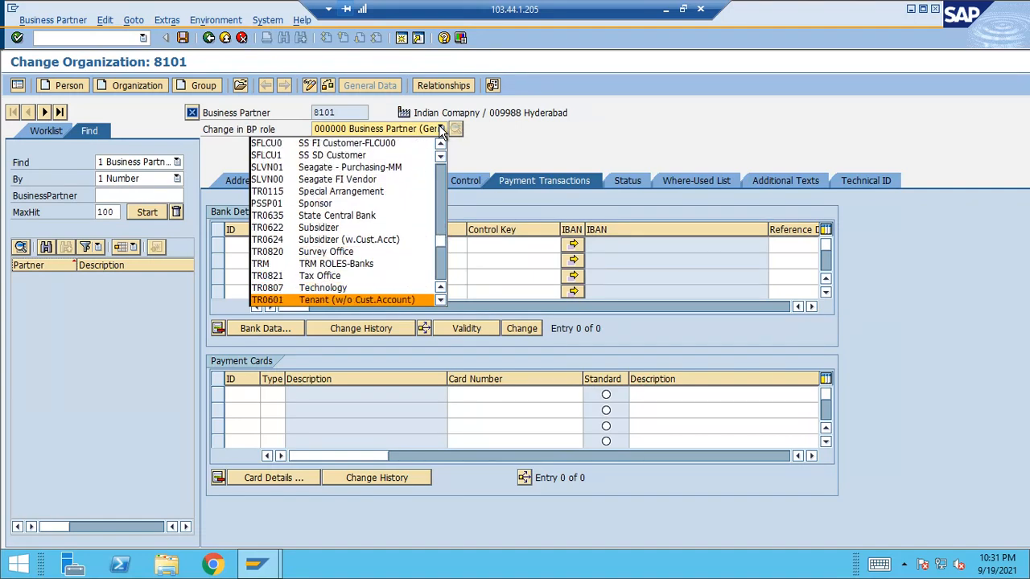
key("Down")
key("Down")
key("Down")
key("Down")
key("Down")
key("Down")
key("Down")
key("Down")
key("Down")
key("Down")
key("Down")
key("Down")
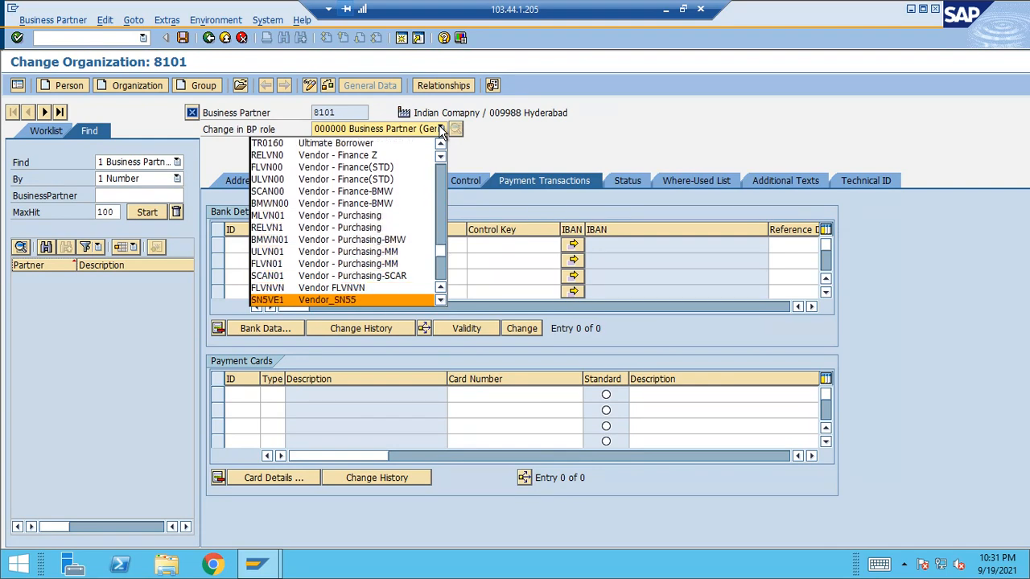
key("Down")
key("Down")
key("Down")
key("Down")
key("Down")
key("Down")
key("Down")
key("Down")
key("Down")
key("Down")
key("Down")
key("Down")
key("Down")
key("Down")
key("Down")
key("Down")
key("Down")
key("Down")
key("Down")
key("Down")
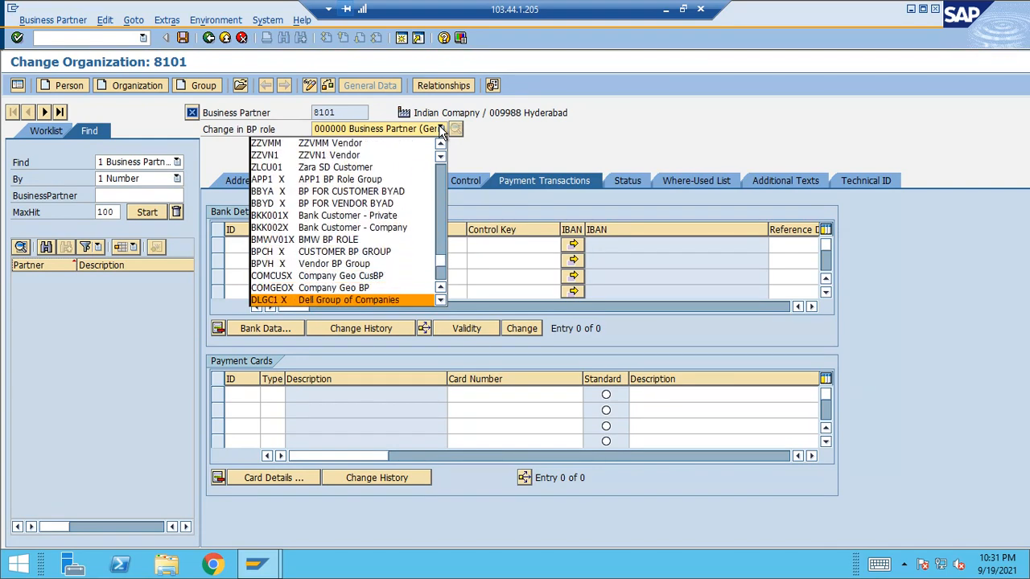
key("Down")
key("Down")
key("Down")
key("Down")
key("Down")
key("Down")
key("Down")
key("Down")
key("Down")
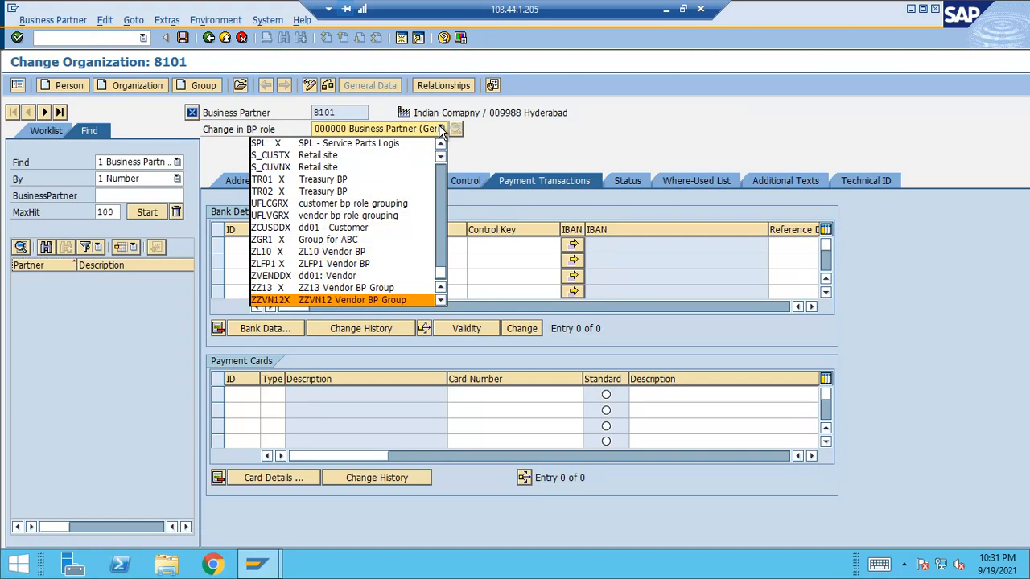
key("Down")
key("Down")
key("Down")
key("Down")
key("Down")
key("Down")
key("Down")
key("Down")
key("Down")
key("Down")
key("Down")
key("Down")
key("Down")
key("Down")
key("Down")
key("Down")
key("Down")
key("Down")
key("Down")
key("Down")
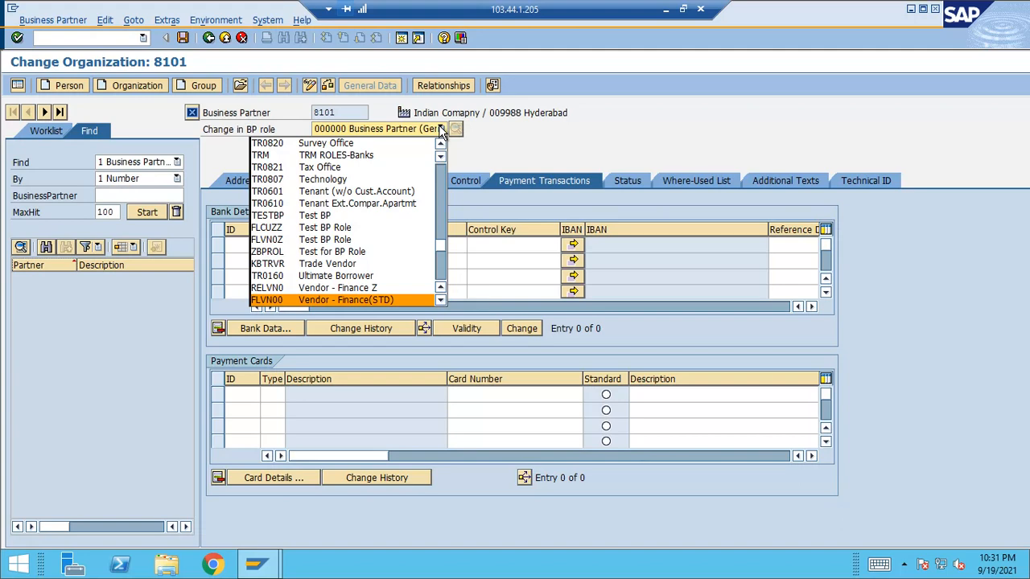
key("Return")
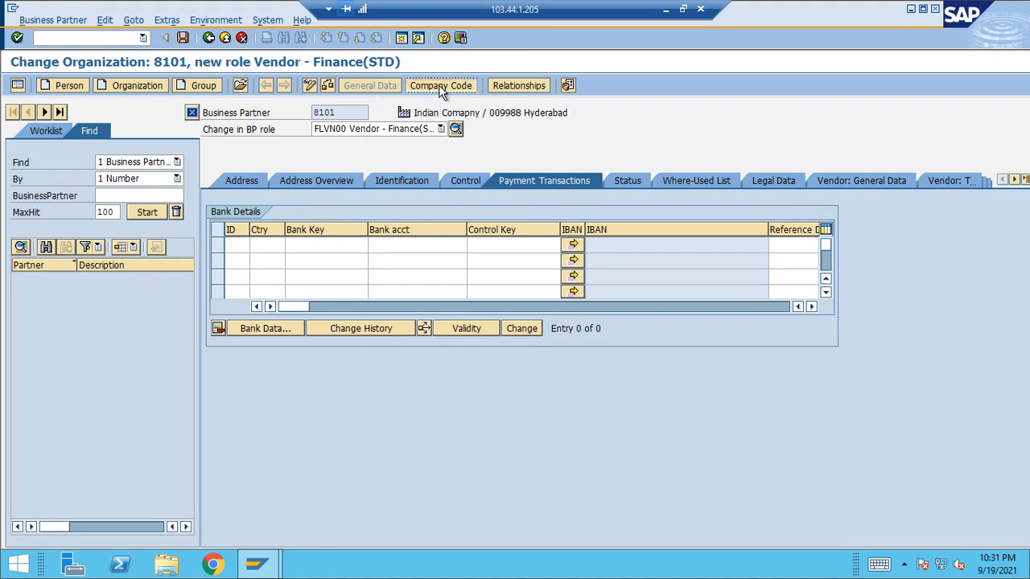
Open the company code data of the vendor finance role and assign company code 9919
left_click(473, 86)
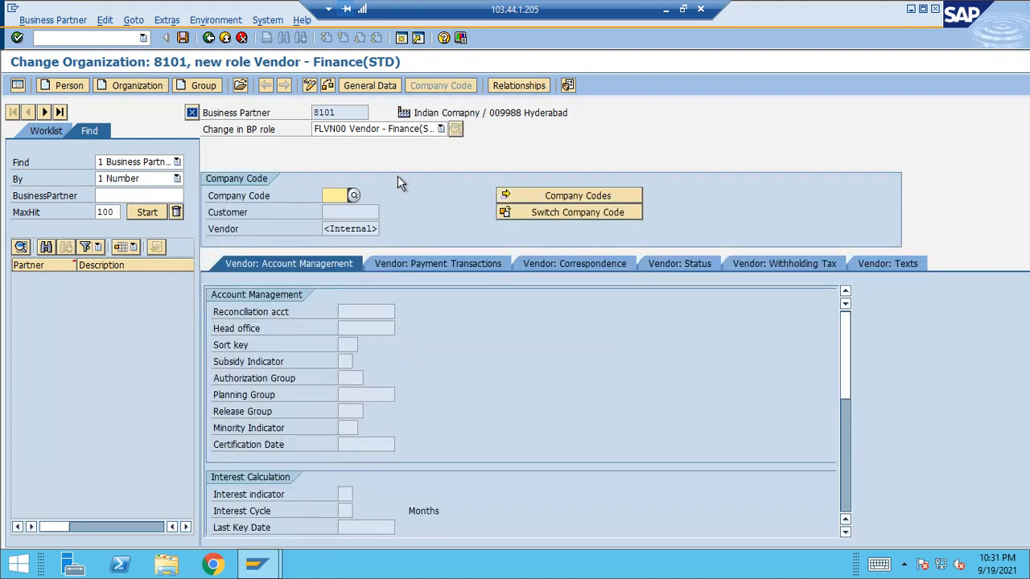
type("9919")
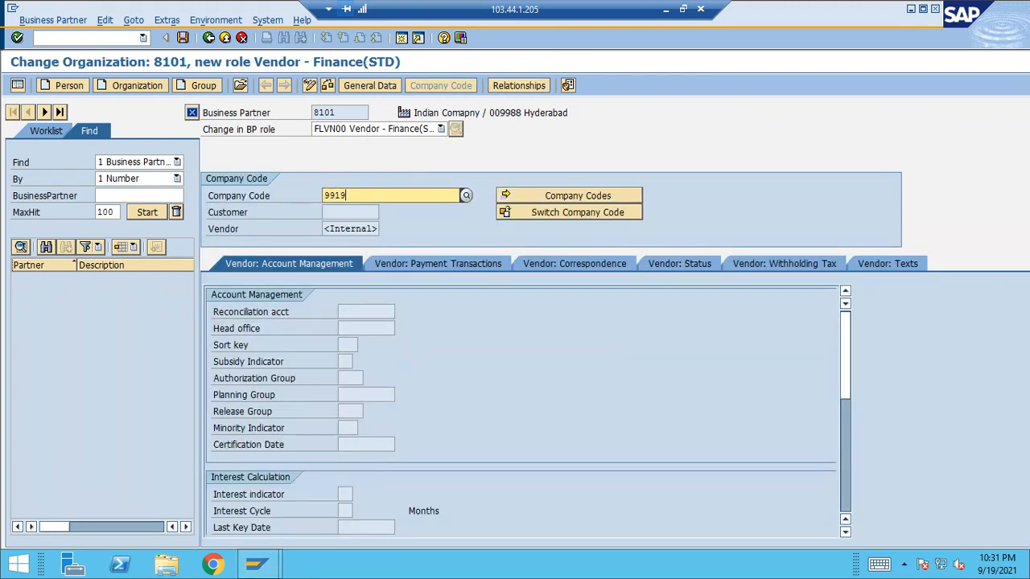
key("Return")
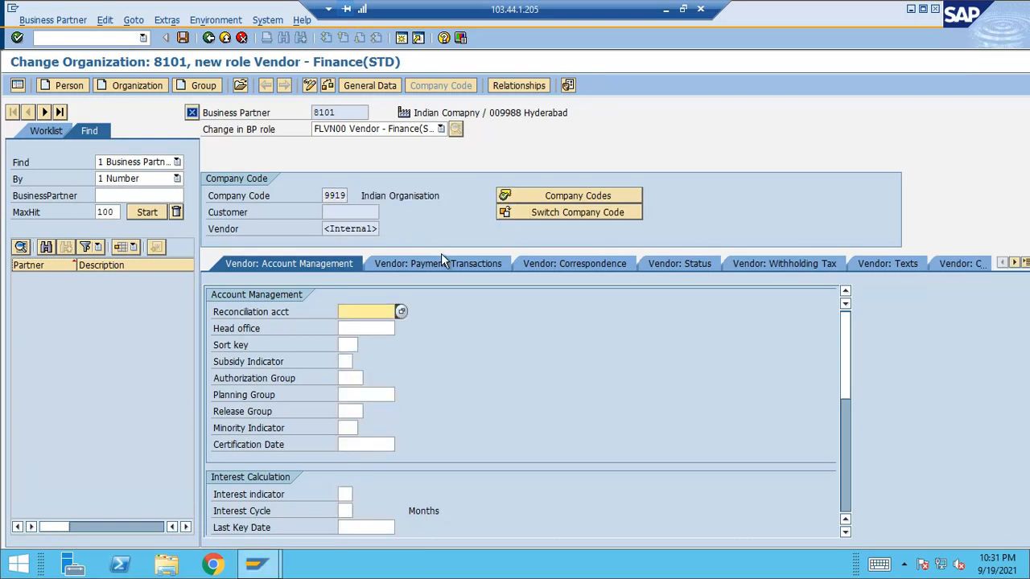
Set the vendor's reconciliation account to 199000 and check the remaining account management fields, leaving them empty
key("space")
key("Down")
key("Return")
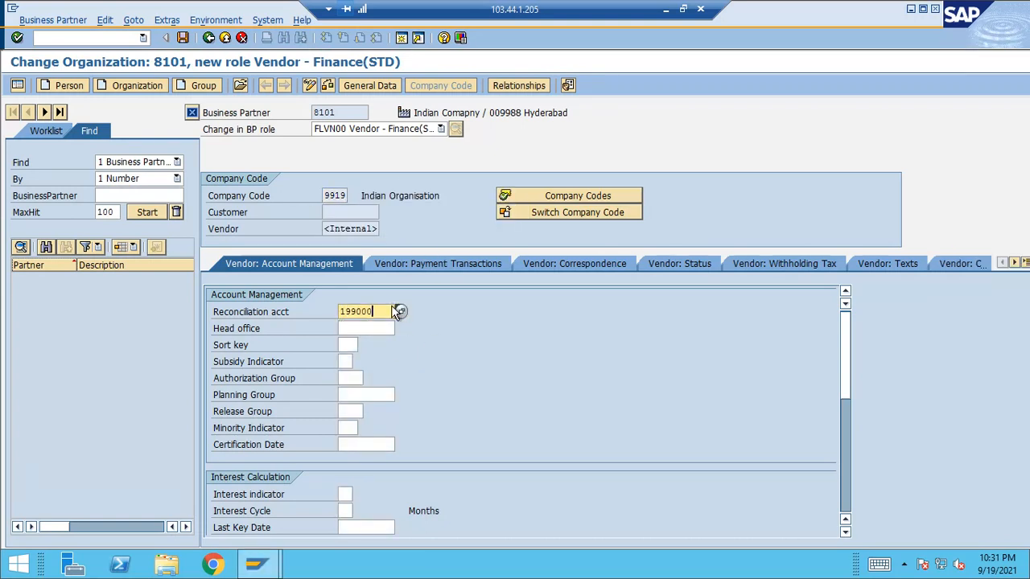
key("Return")
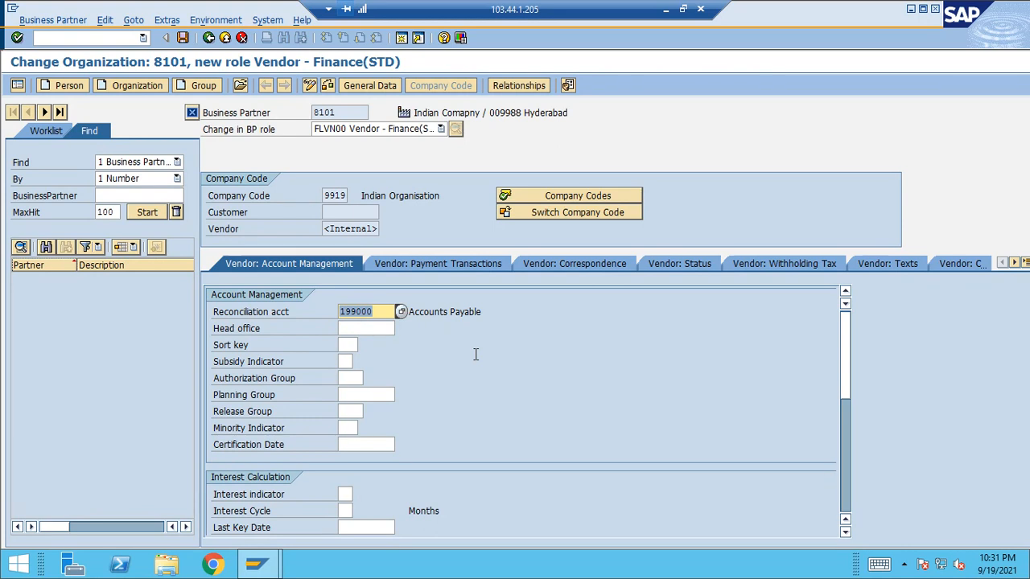
left_click(844, 493)
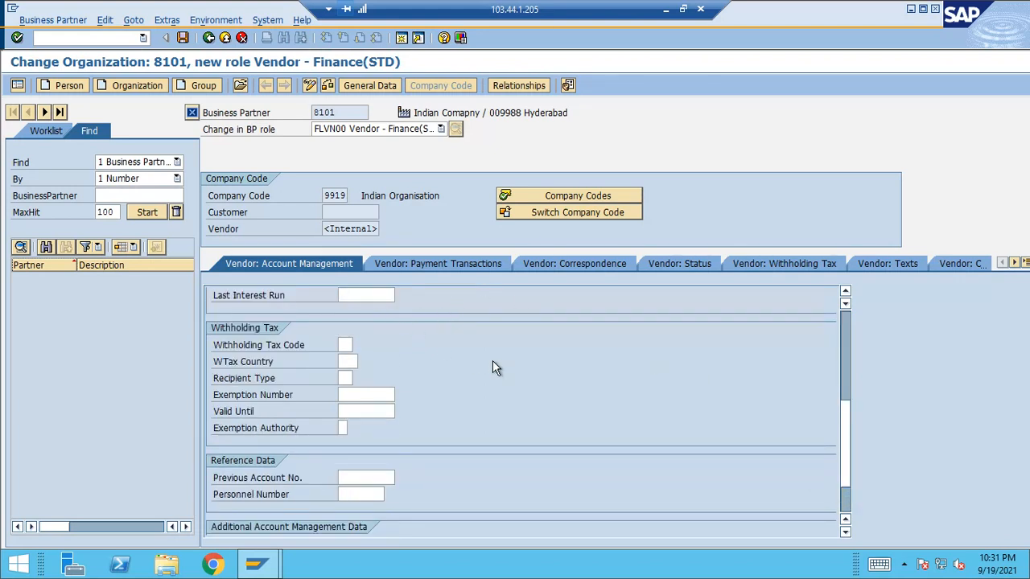
left_click(845, 330)
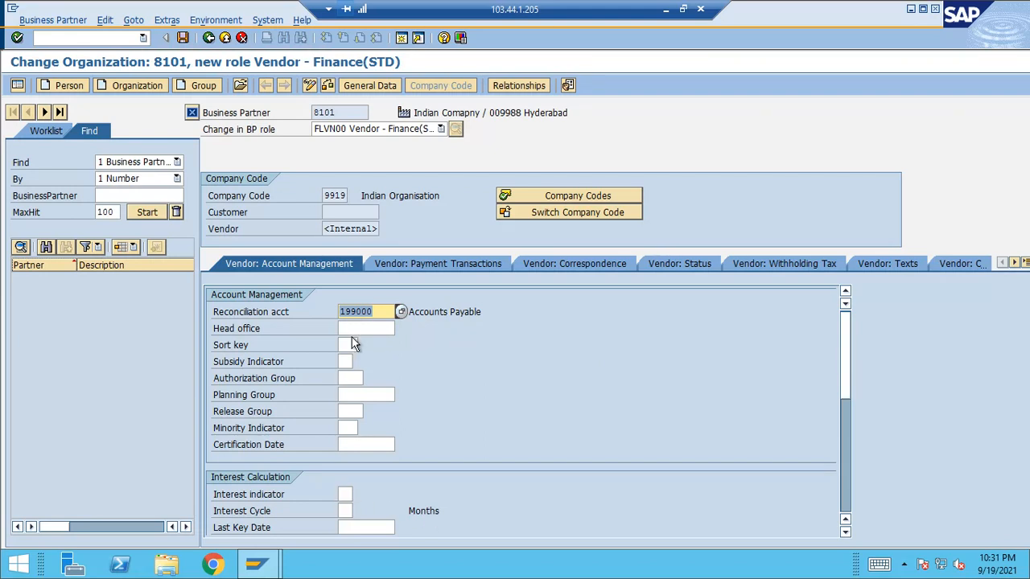
Set the communication language in the organization's address to EN English and save the new vendor finance role
left_click(182, 38)
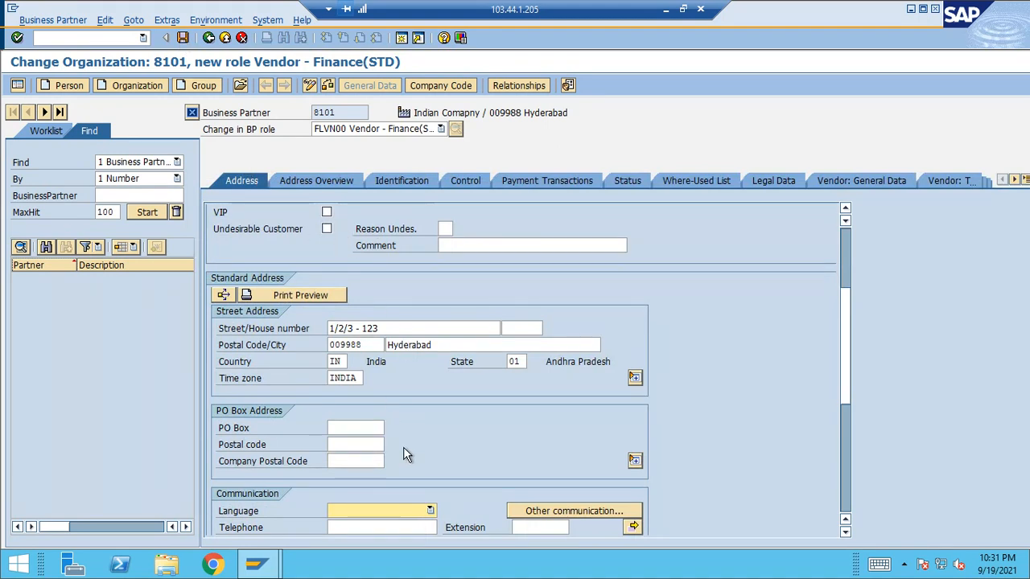
key("e")
key("Return")
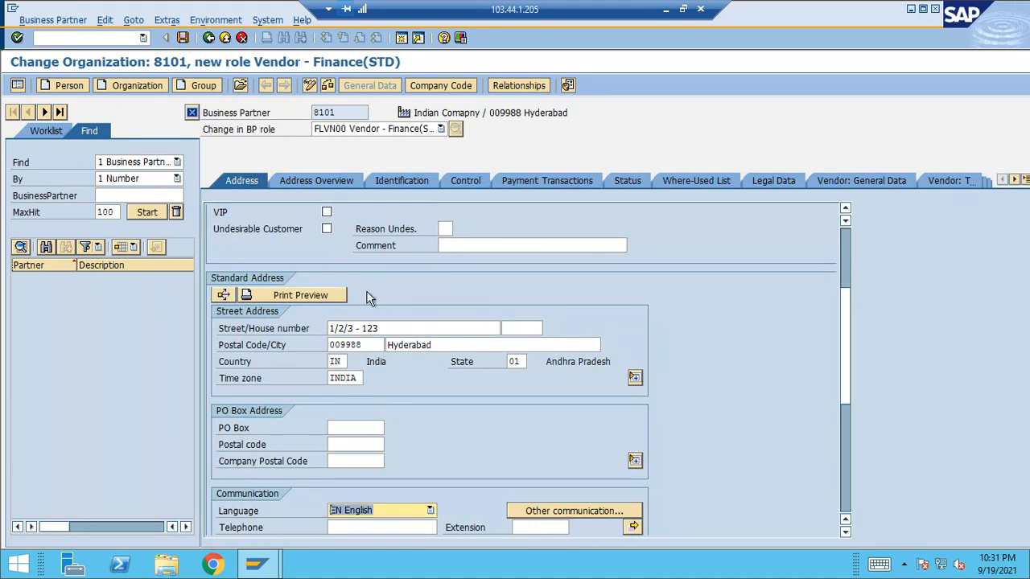
left_click(183, 39)
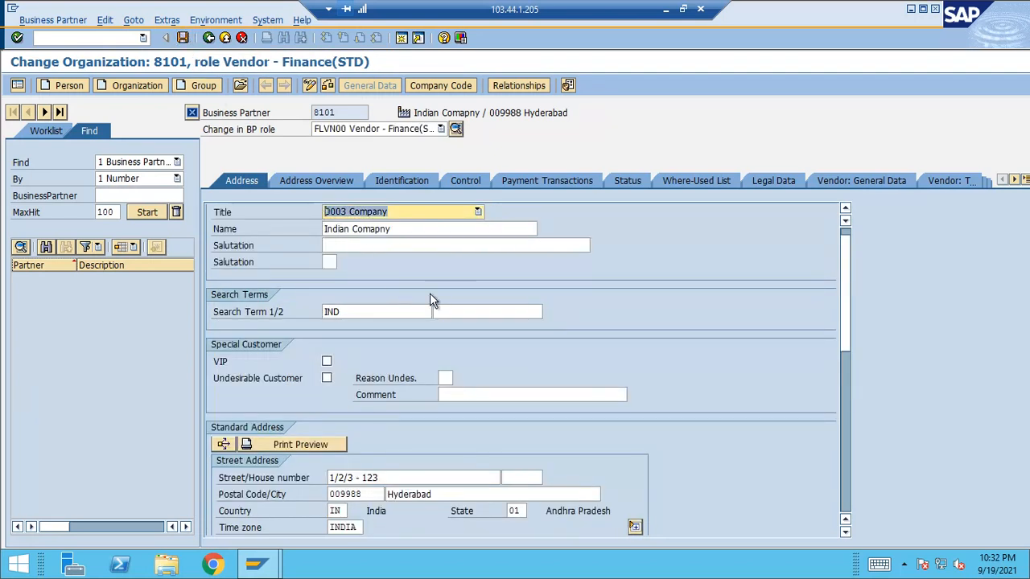
Check the vendor number and account group in the organization's vendor general data
left_click(851, 183)
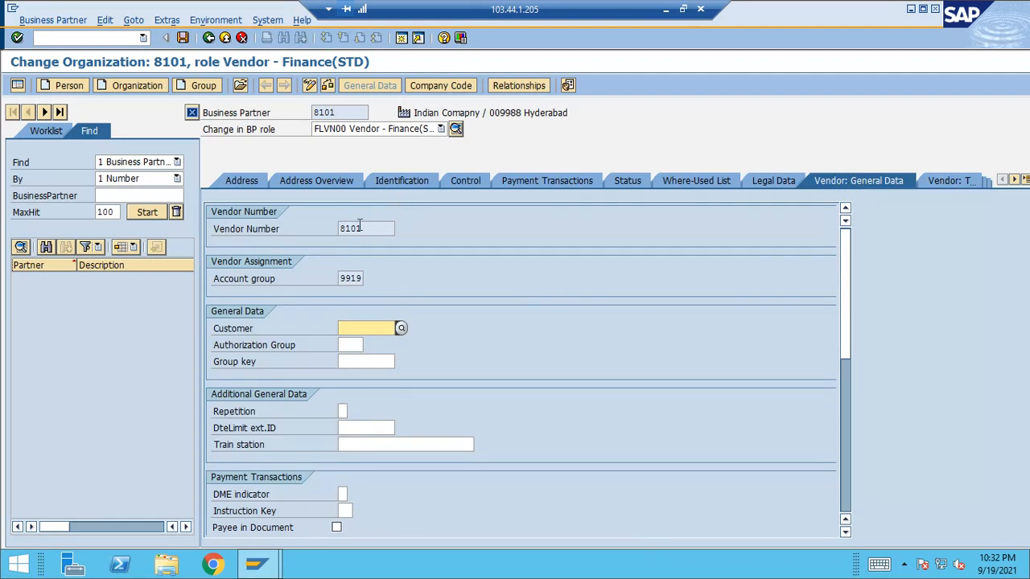
left_click_drag(371, 228, 316, 231)
left_click_drag(377, 227, 322, 226)
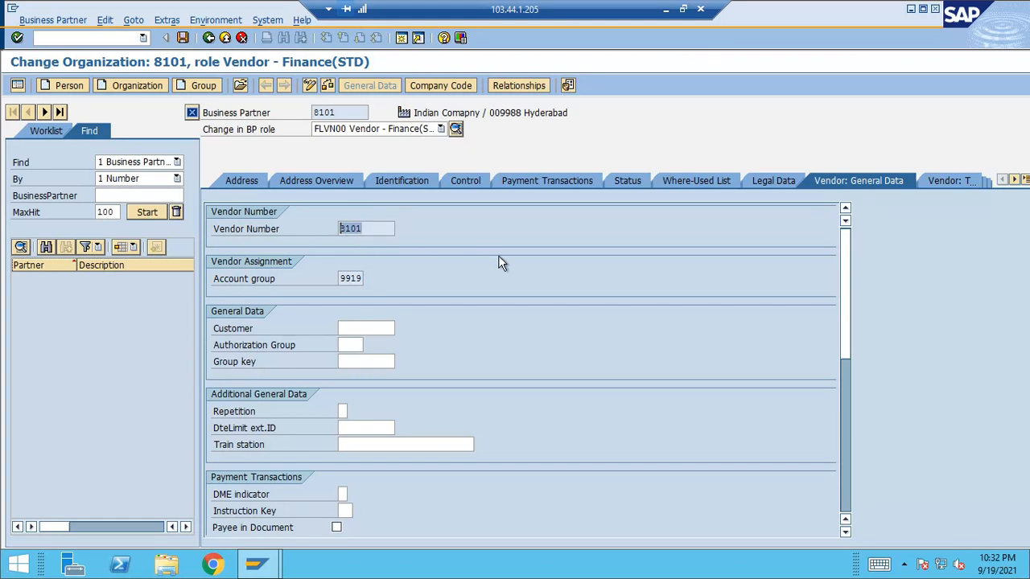
Switch the organization's business partner role to FLVN01 Vendor - Purchasing-MM
left_click(440, 129)
key("Up")
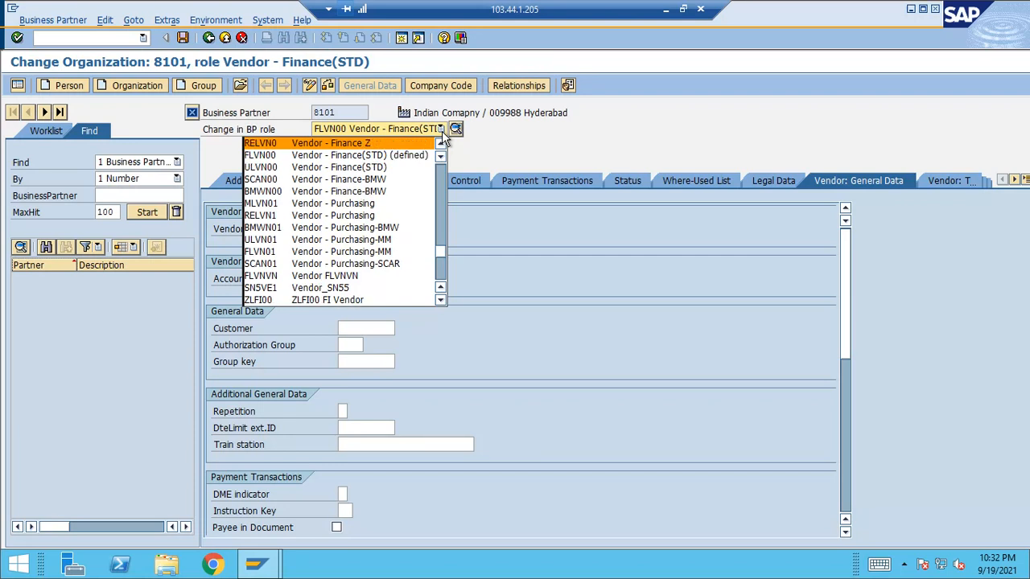
key("Down")
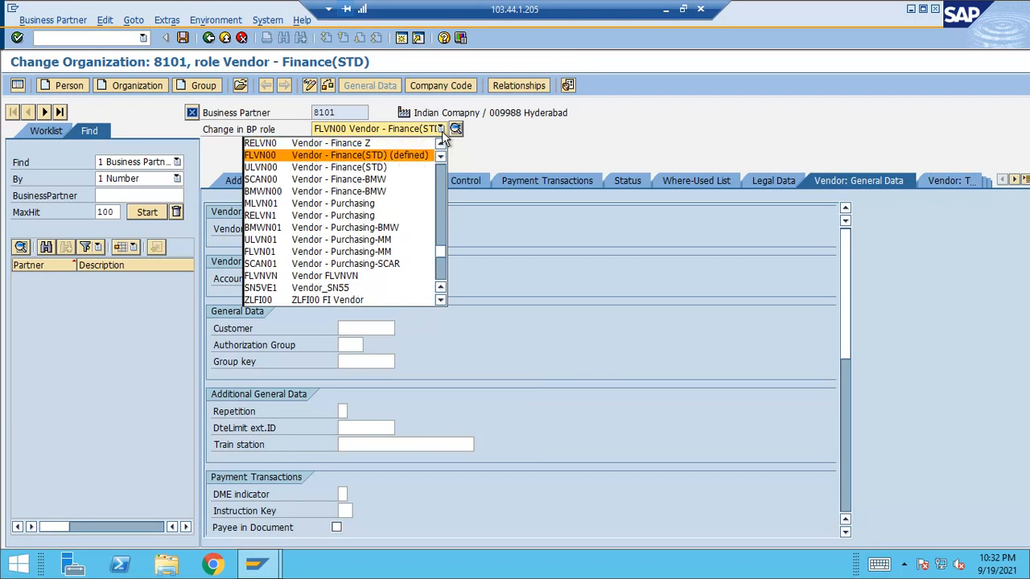
key("Down")
key("Down")
key("Down")
key("Down")
key("Down")
key("Down")
key("Down")
key("Down")
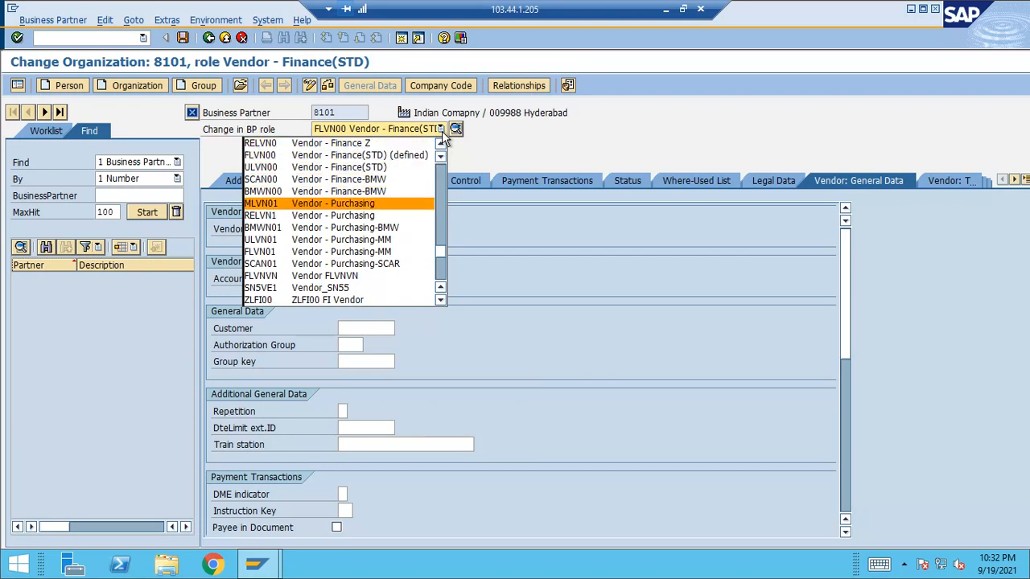
key("Return")
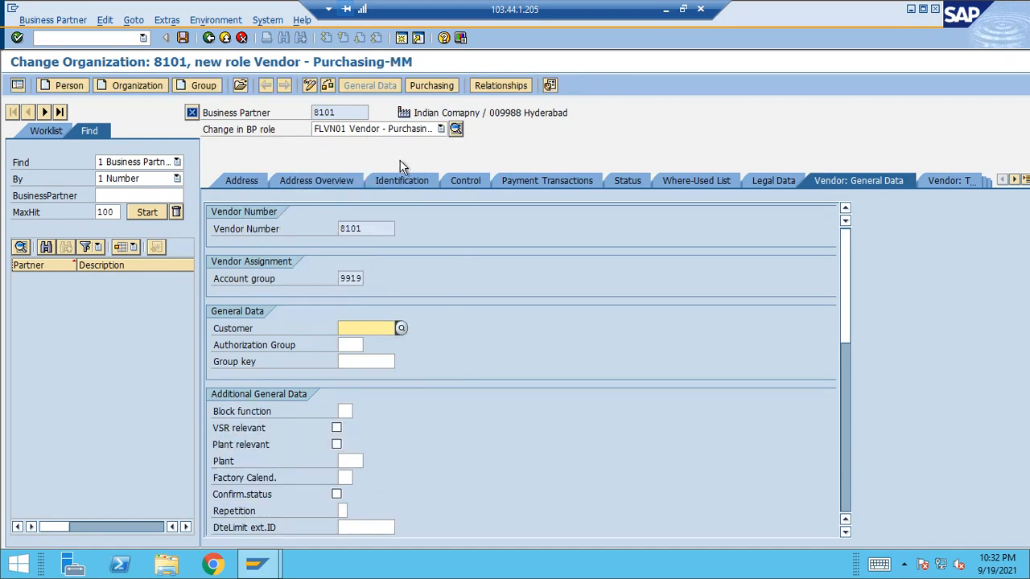
Open the purchasing data of the vendor purchasing role and assign purchasing organization 9919
left_click(443, 86)
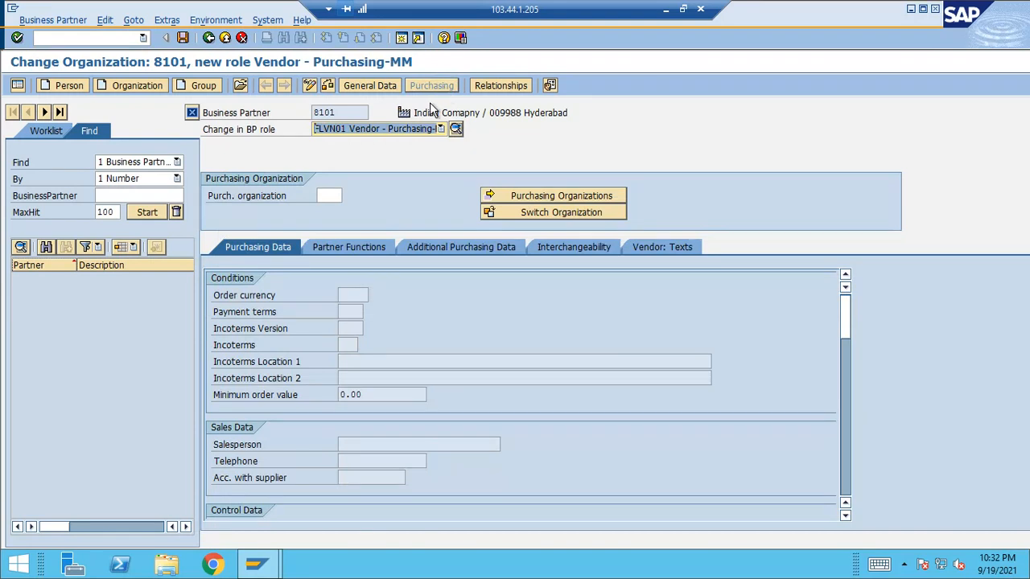
left_click(332, 197)
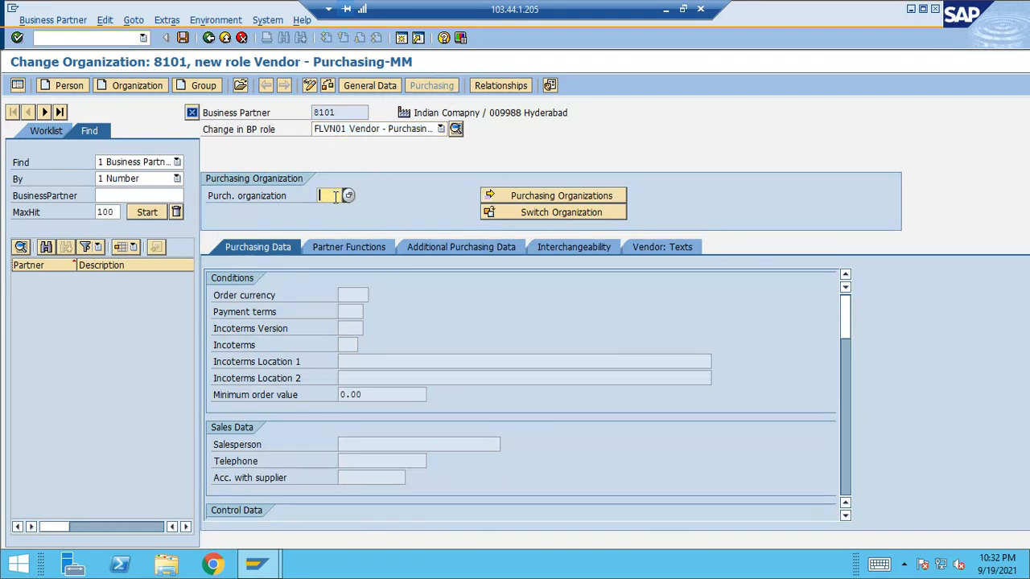
type("9919")
key("Return")
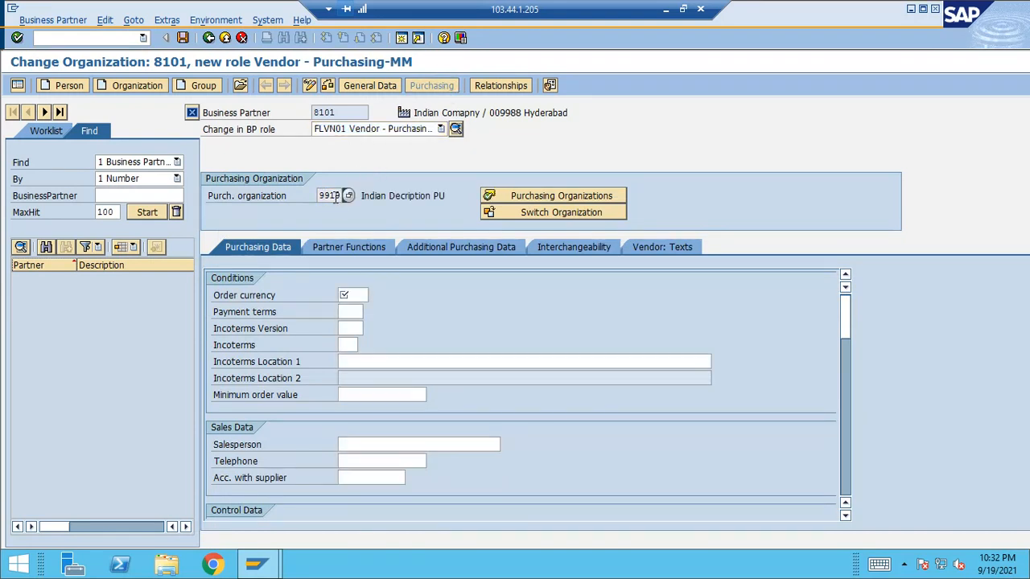
Set the vendor's order currency to INR and the payment terms to 0001
left_click(354, 294)
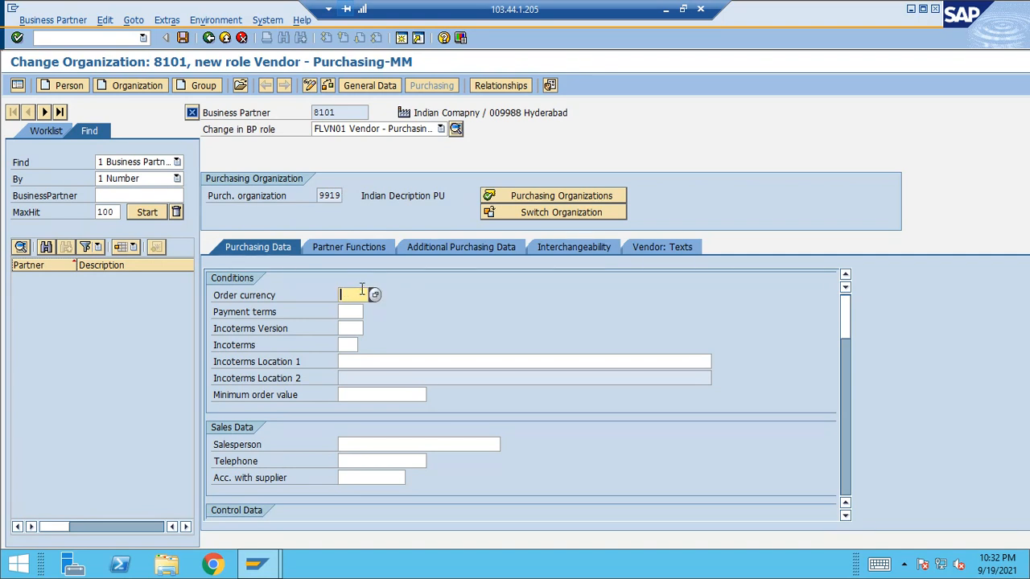
type("in")
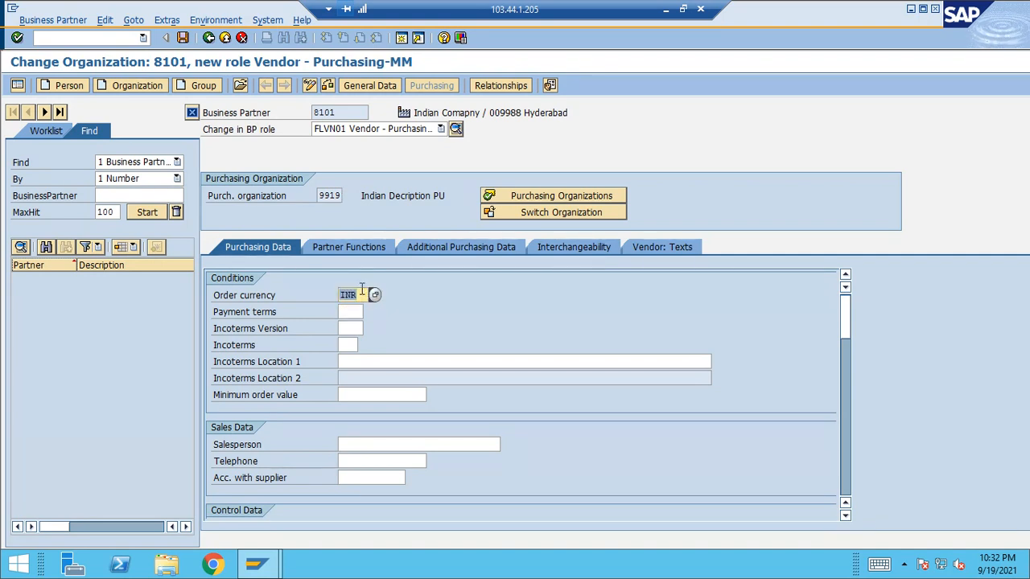
left_click(354, 312)
type("000")
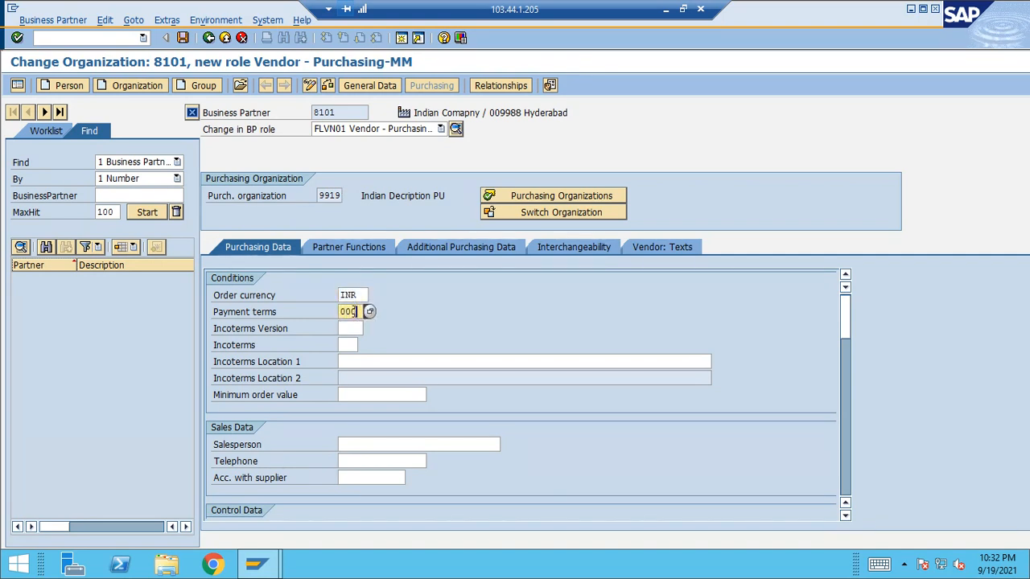
type("1")
Enter incoterms CFI with the incoterms location "cost, freight and Insurance" in the purchasing conditions
left_click(354, 344)
type("cfr")
key("Tab")
type("cos")
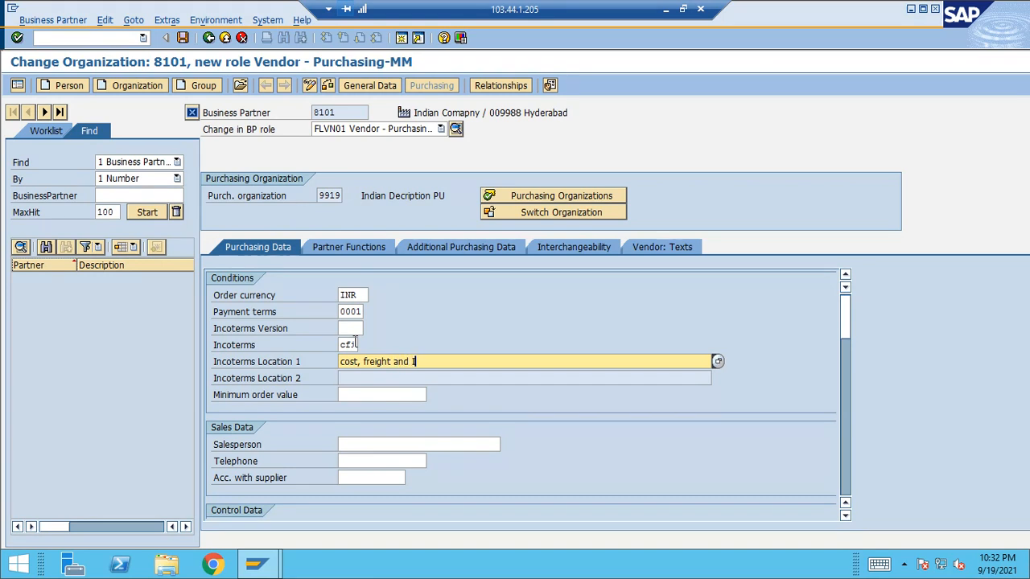
type("t, freight and Insurance")
key("Return")
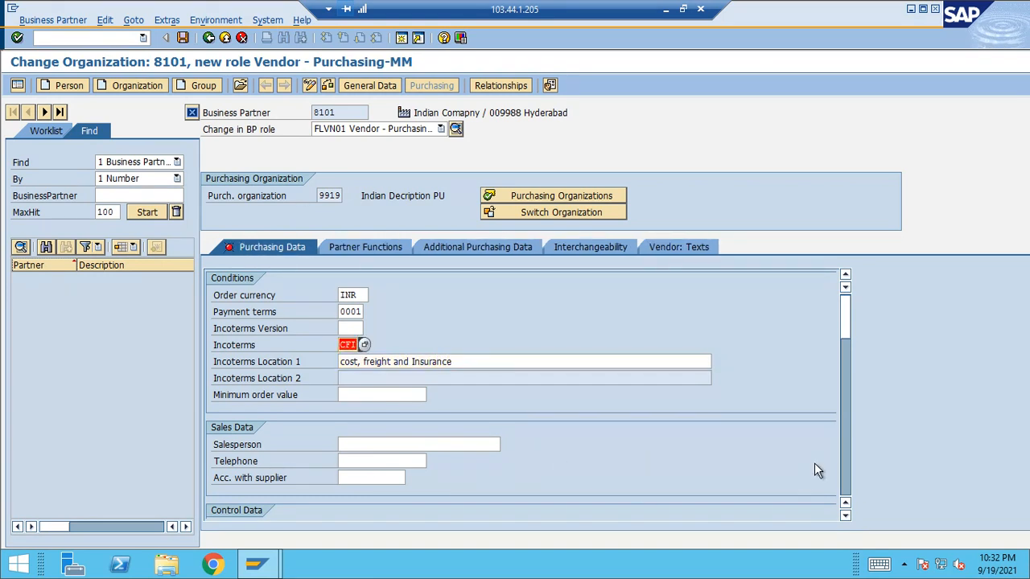
Enable GR-based invoice verification in the vendor's control data and look through the remaining purchasing fields
left_click(851, 482)
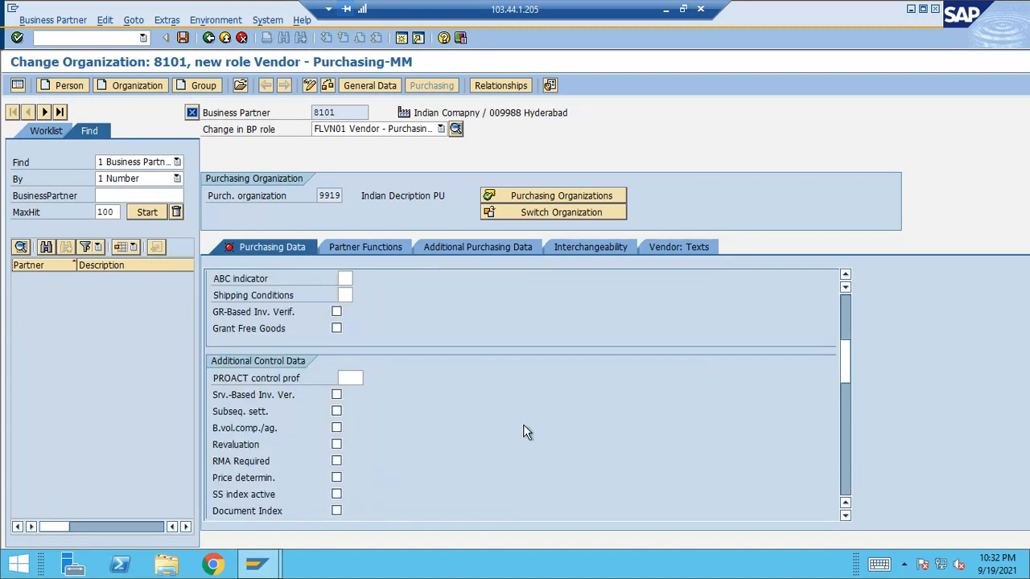
left_click(336, 312)
left_click(848, 458)
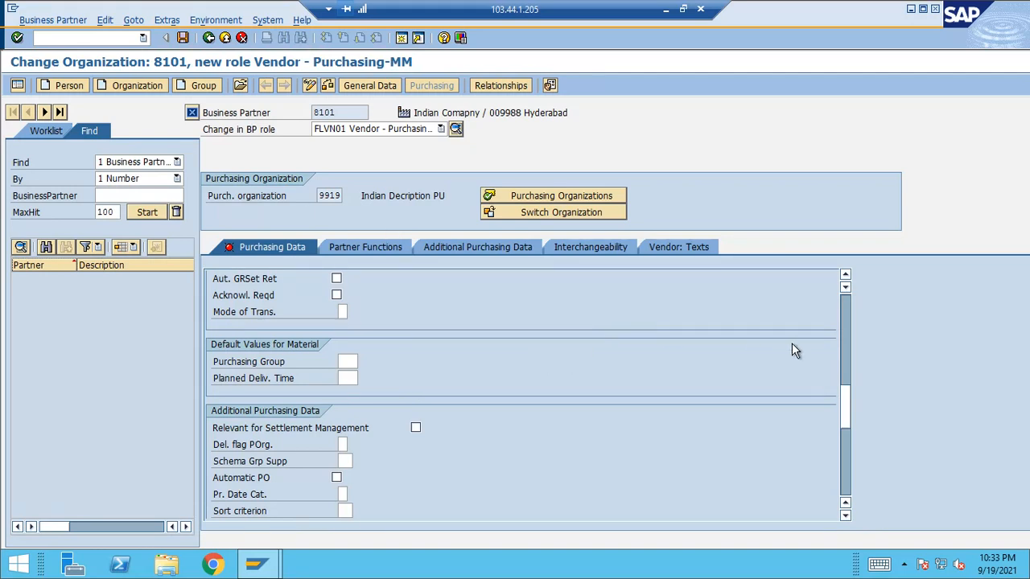
Replace the incoterms with CIF from the list of allowed values and save the new vendor purchasing role
scroll(846, 354, "up", 3)
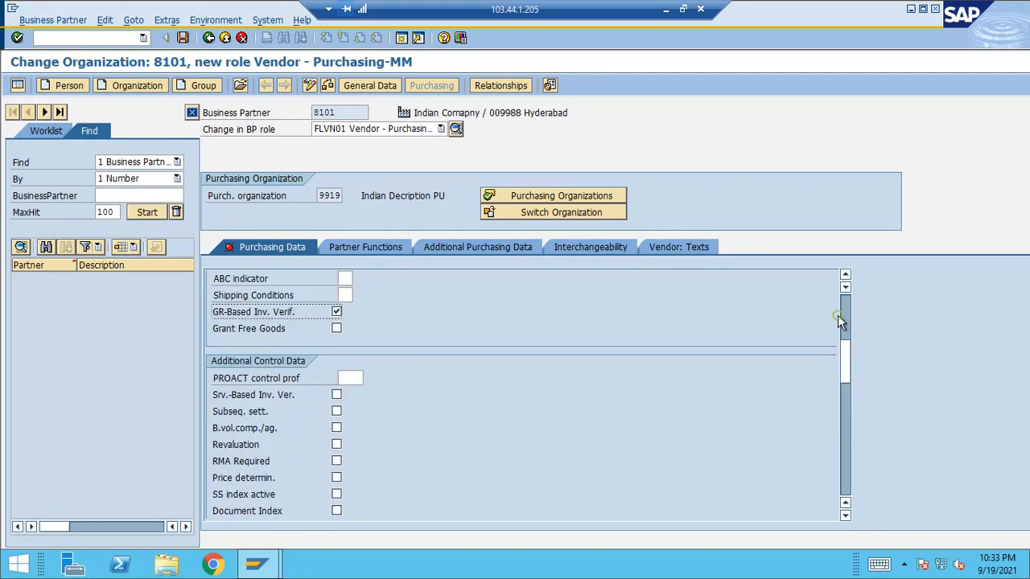
left_click(839, 326)
double_click(351, 344)
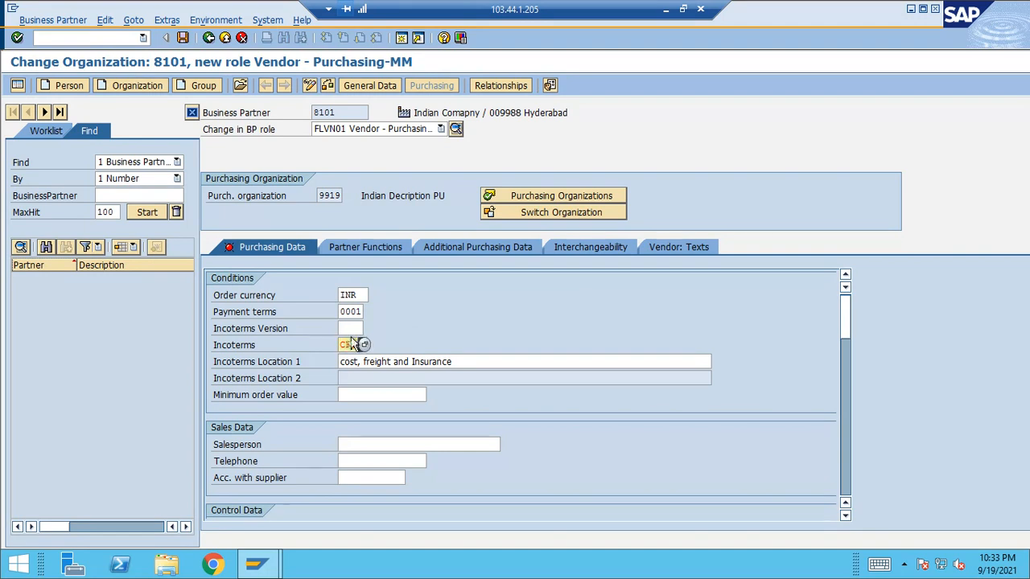
left_click(364, 345)
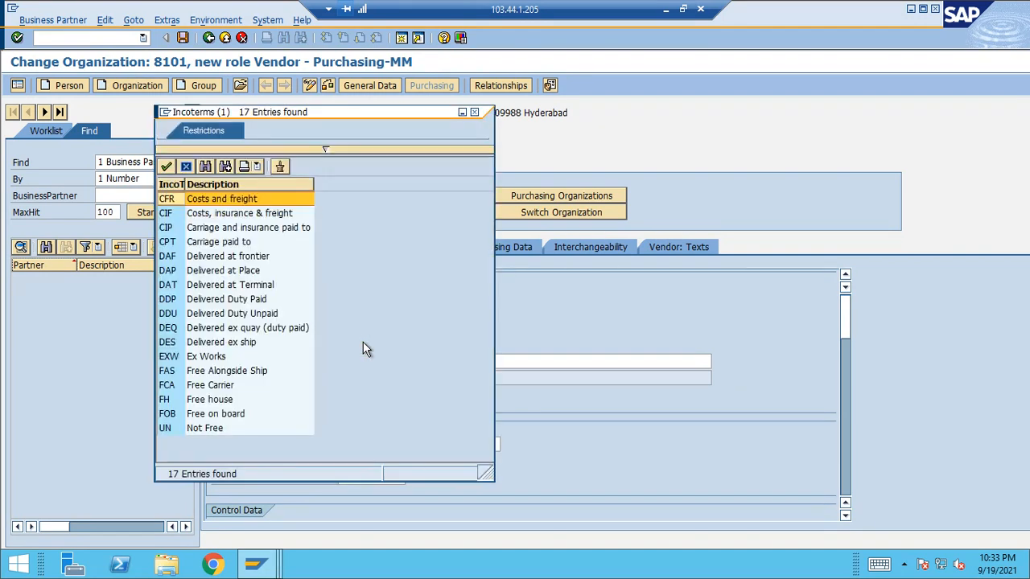
double_click(211, 212)
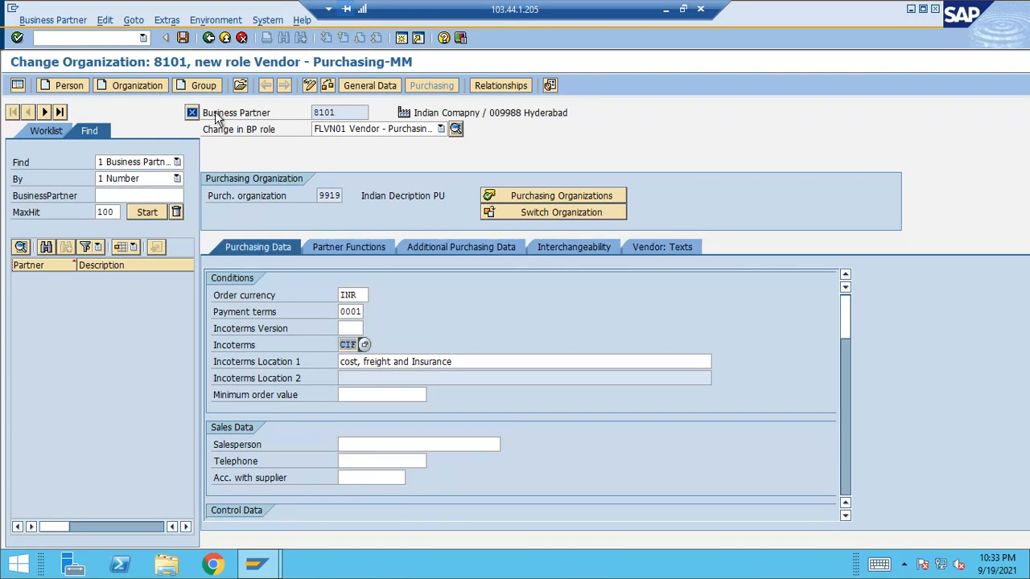
left_click(184, 37)
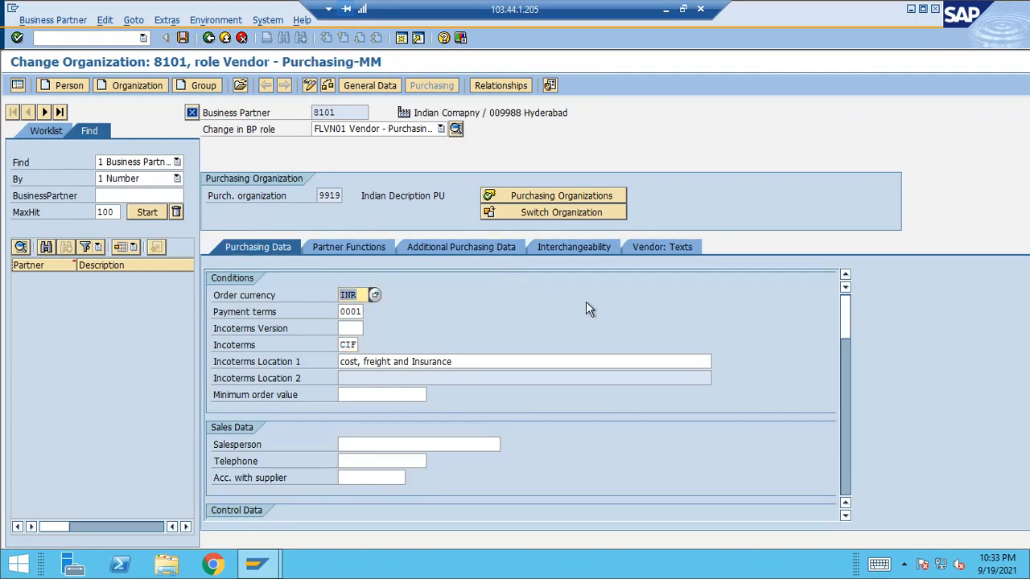
Check the partner functions maintained for the vendor in purchasing organization 9919
left_click(358, 250)
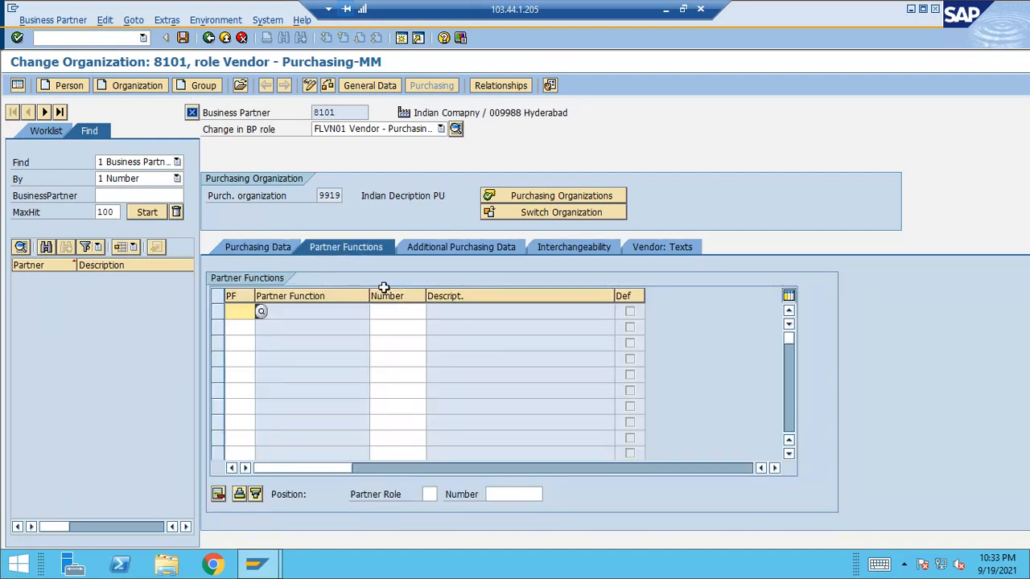
double_click(330, 196)
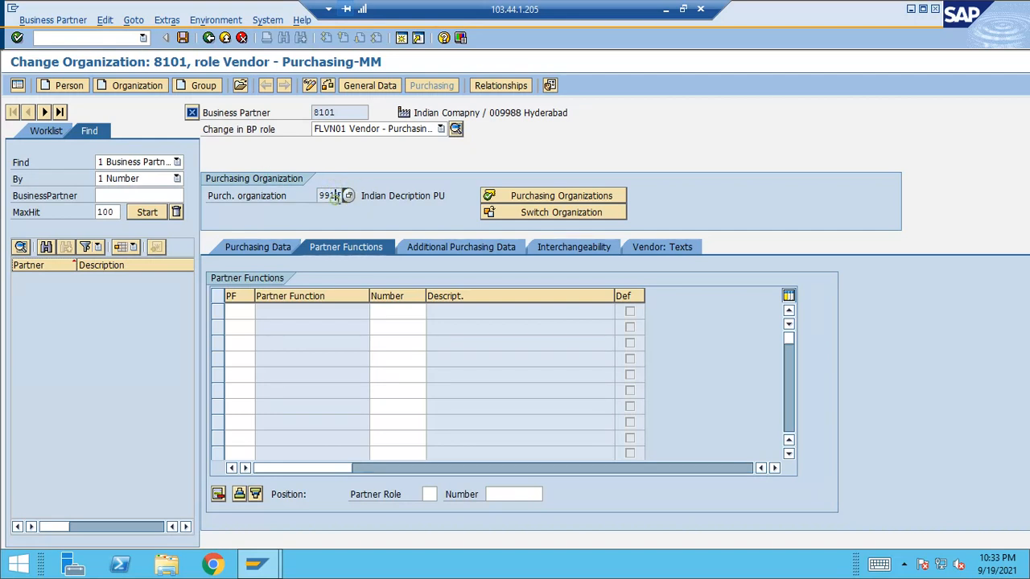
left_click(240, 309)
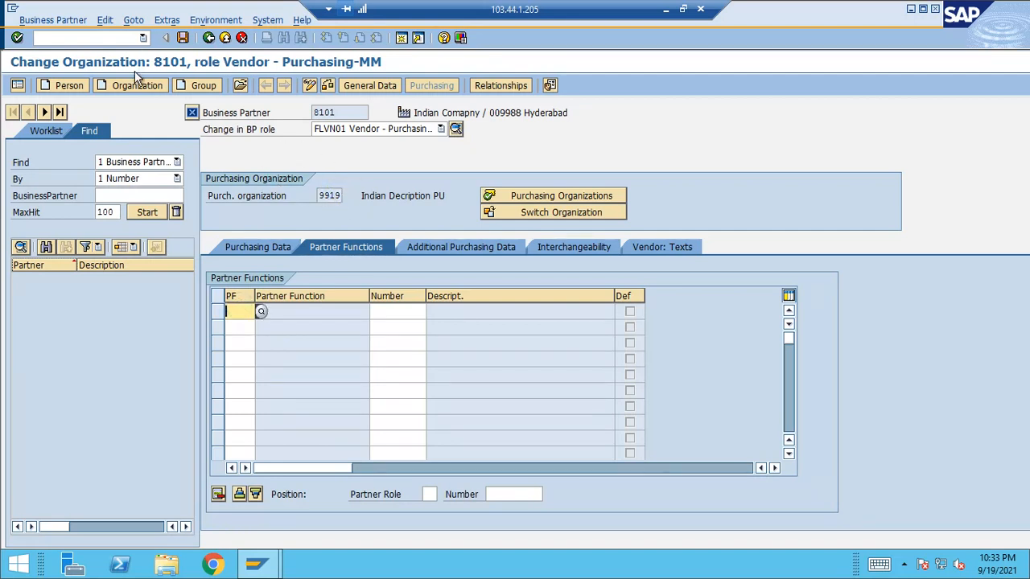
Open the SAP Customizing Implementation Guide in a new session with the command /ospro
left_click(113, 38)
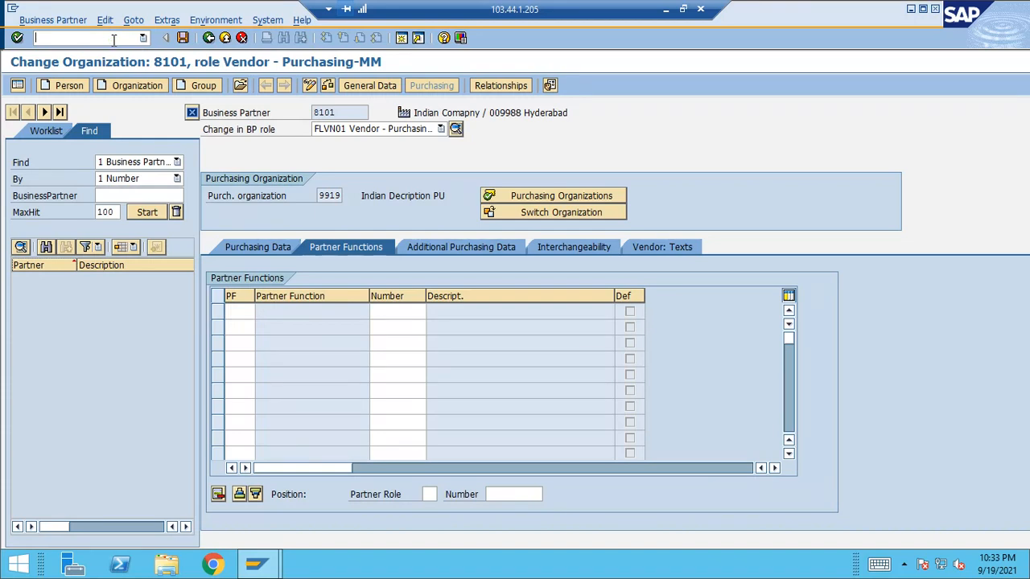
type("/")
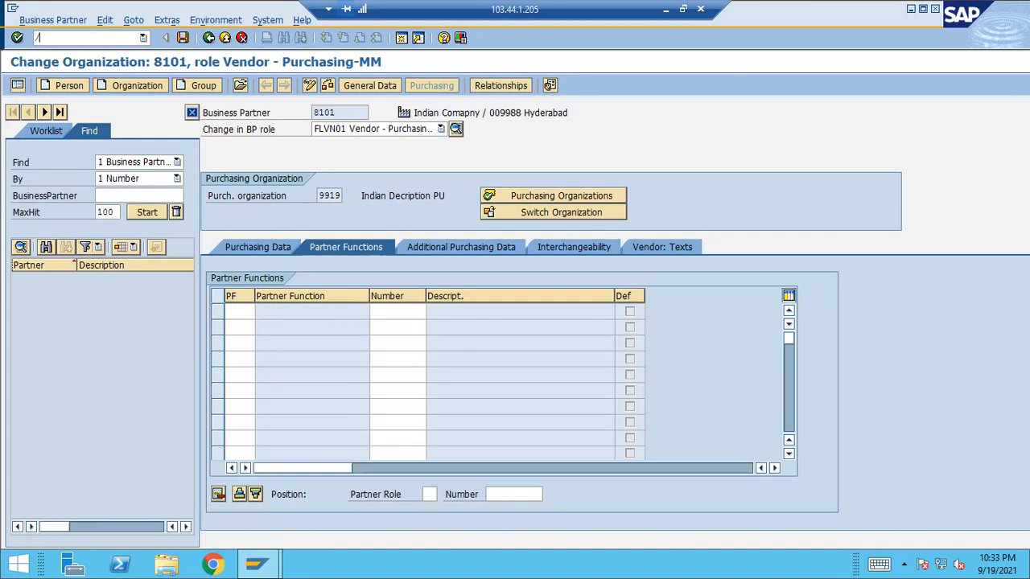
type("ospro")
key("Return")
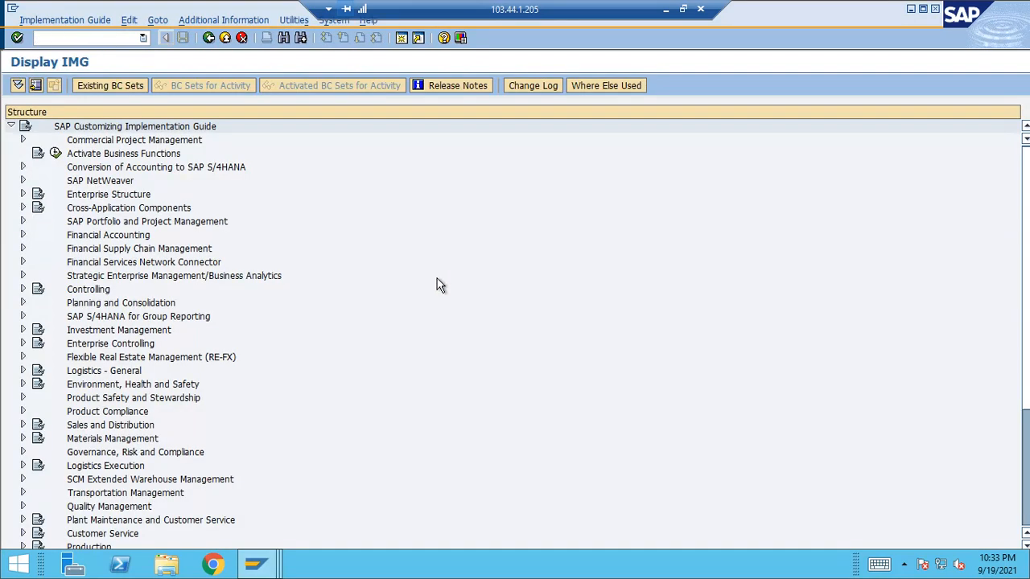
key("Down")
key("Down")
key("Down")
key("Down")
key("Down")
key("Down")
key("Down")
key("Down")
key("Down")
key("Down")
key("Down")
key("Down")
key("Down")
key("Down")
key("Down")
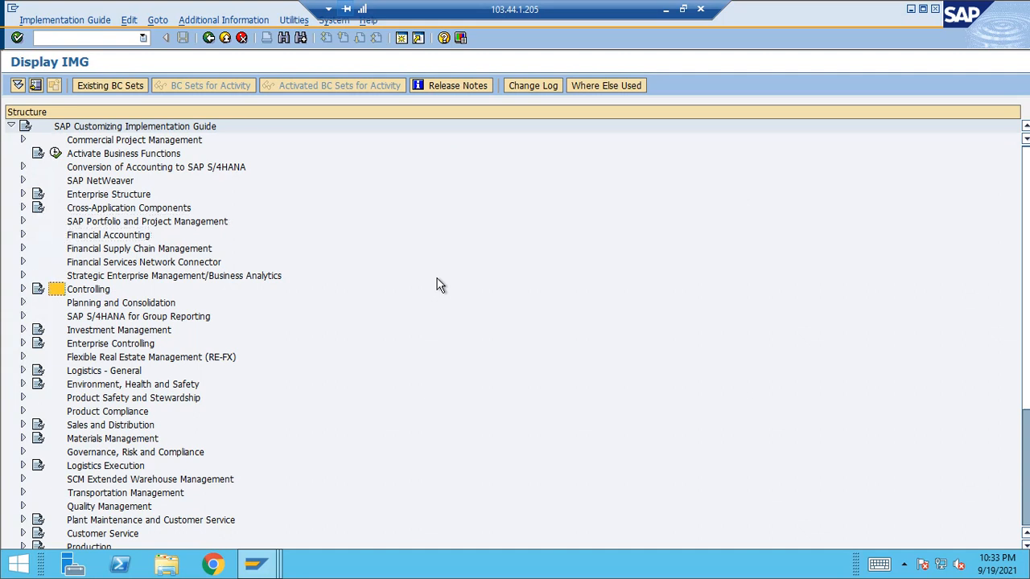
key("Up")
key("Up")
key("Up")
key("Up")
key("Up")
key("Up")
key("Up")
key("Up")
key("Up")
key("Up")
key("Down")
key("Down")
key("Up")
key("Right")
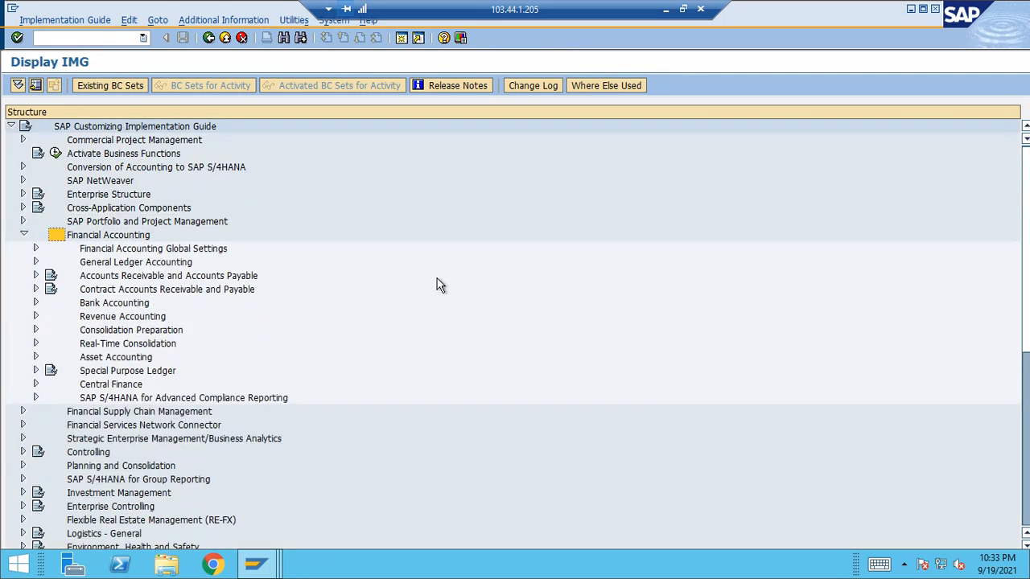
key("Down")
key("Down")
key("Down")
key("Right")
key("Down")
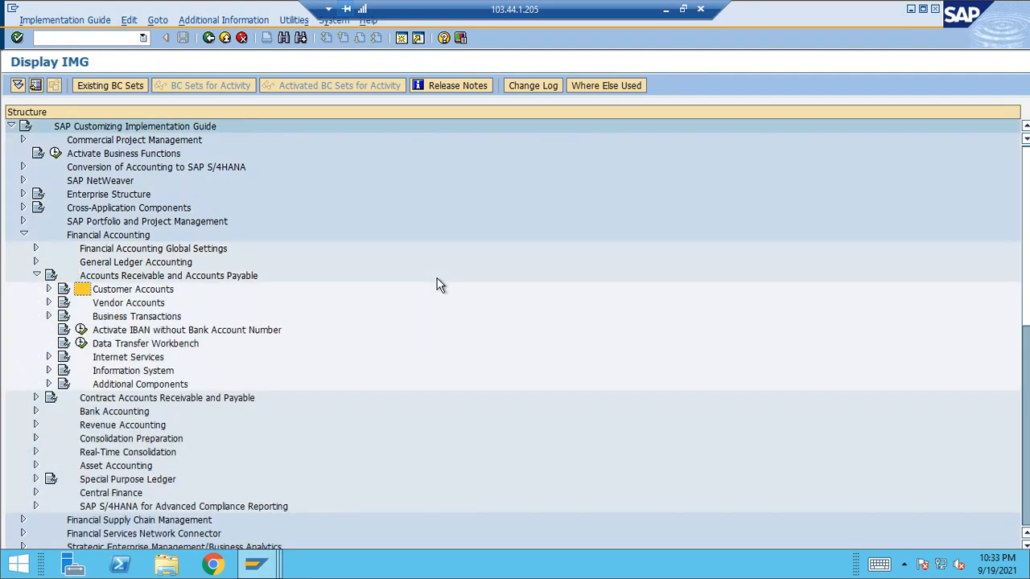
key("Down")
key("Right")
key("Left")
key("Up")
key("Up")
key("Up")
key("Up")
key("Up")
key("Up")
key("Up")
key("Down")
key("Down")
key("Left")
Expand the Purchasing node under Materials Management in the Implementation Guide
key("Down")
key("Down")
key("Down")
key("Down")
key("Down")
key("Down")
key("Down")
key("Down")
key("Down")
key("Down")
key("Down")
key("Down")
key("Down")
key("Down")
key("Down")
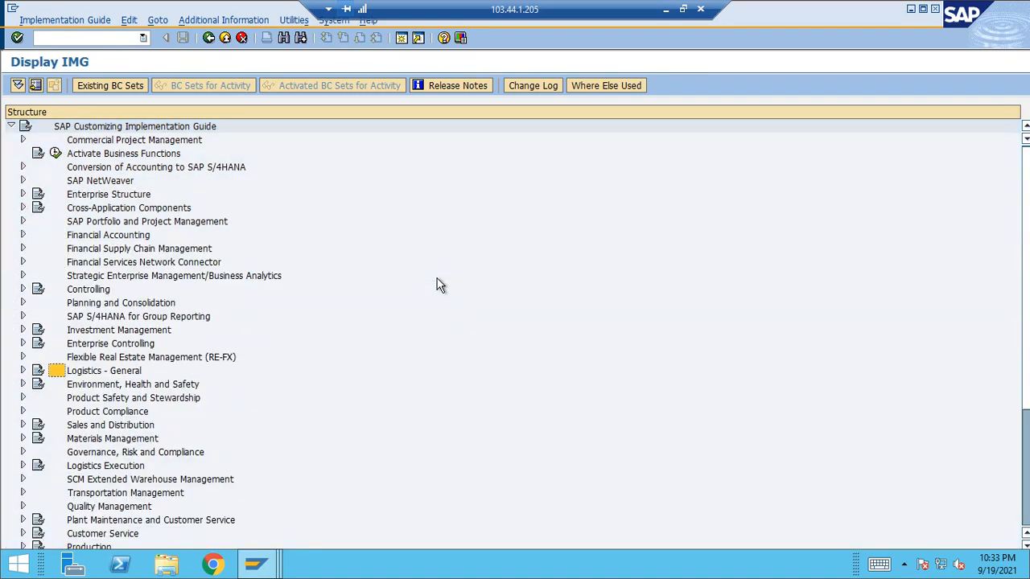
key("Right")
key("Down")
key("Down")
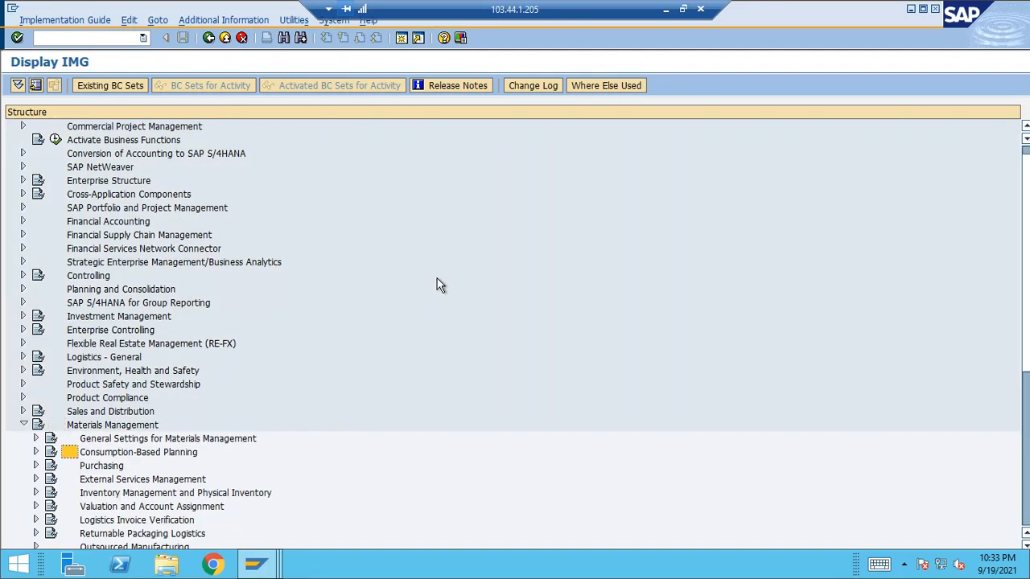
key("Down")
key("Right")
Expand Partner Determination and its Partner Settings in Supplier Master Record under Purchasing, and go to the Define Partner Schemas activity
key("Down")
key("Down")
key("Down")
key("Down")
key("Down")
key("Down")
key("Down")
key("Down")
key("Down")
key("Down")
key("Down")
key("Down")
key("Down")
key("Down")
key("Down")
key("Down")
key("Down")
key("Down")
key("Down")
key("Down")
key("Down")
key("Down")
key("Down")
key("Down")
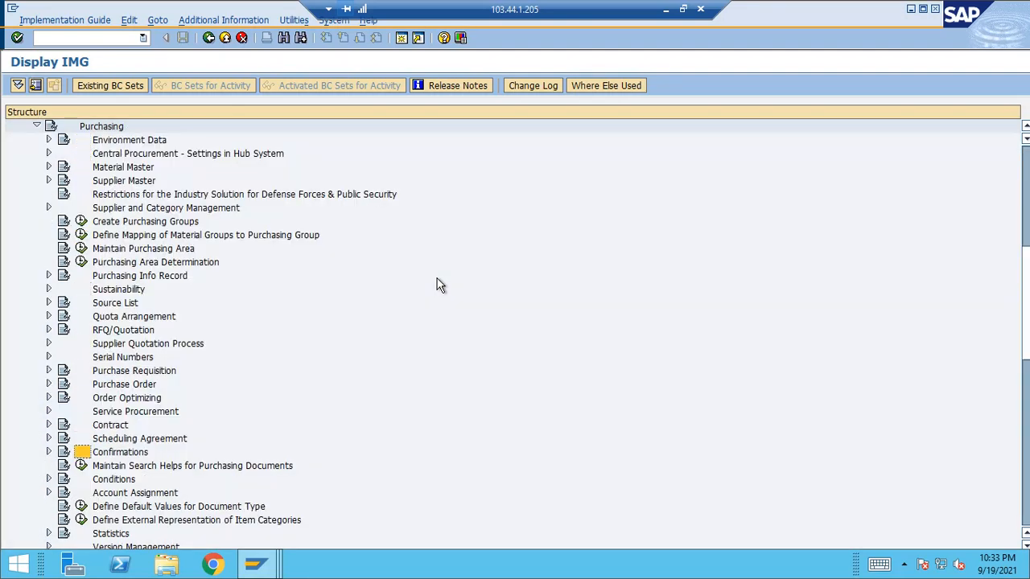
key("Down")
key("Down")
key("Down")
key("Down")
key("Down")
key("Down")
key("Down")
key("Down")
key("Down")
key("Down")
key("Down")
key("Up")
key("Down")
key("Down")
key("Down")
key("Down")
key("Down")
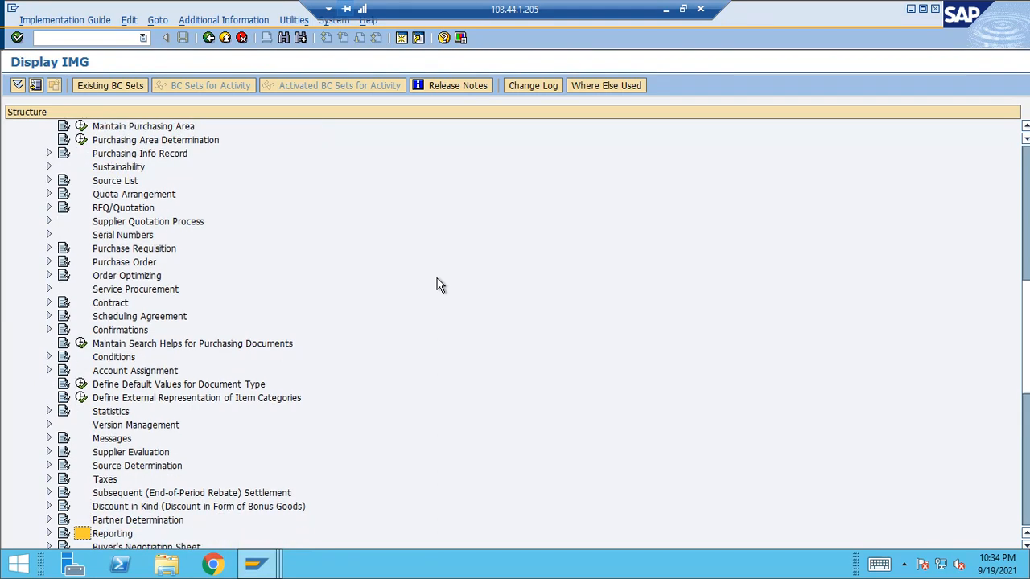
key("Down")
key("Up")
key("Up")
key("Right")
key("Down")
key("Down")
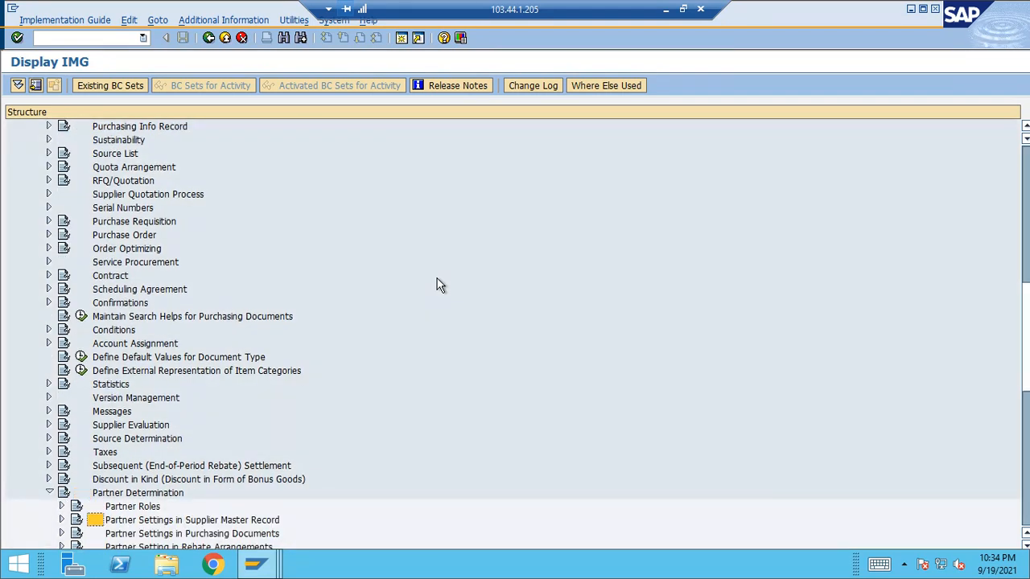
key("Right")
key("Down")
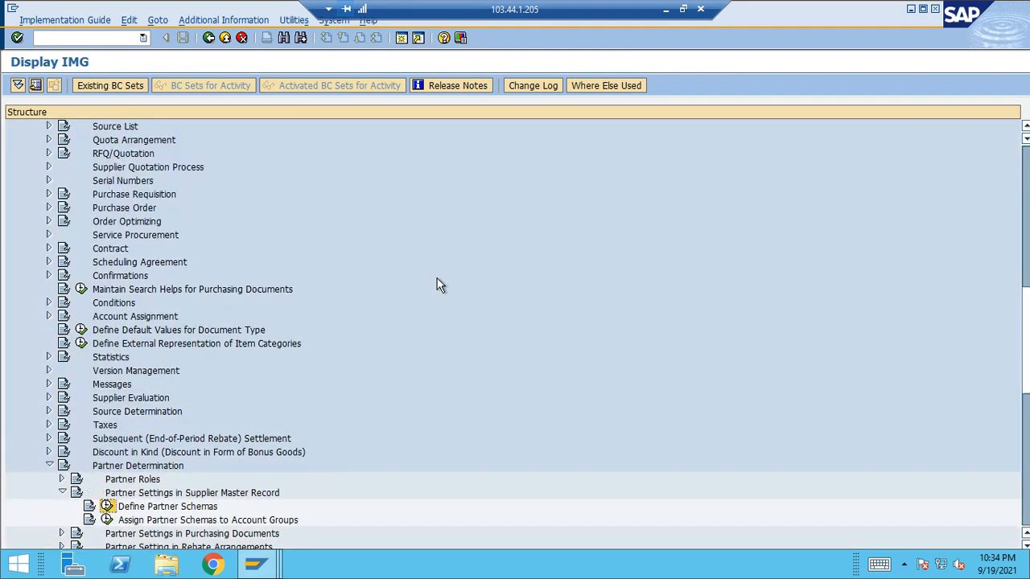
Open the Assign Partner Schemas to Account Groups activity and position the list at account group 9919
key("Down")
key("Down")
left_click(107, 521)
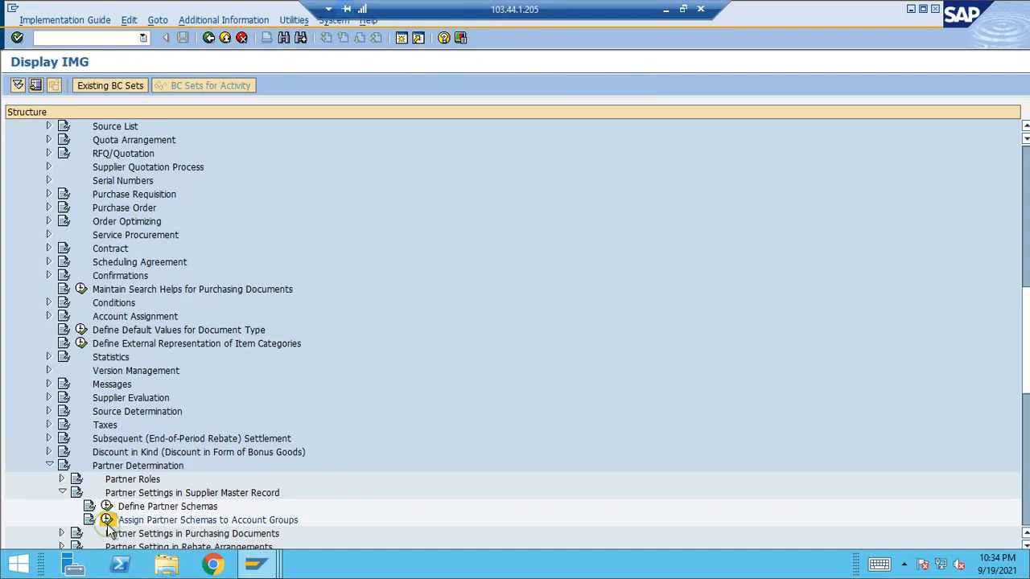
left_click(184, 447)
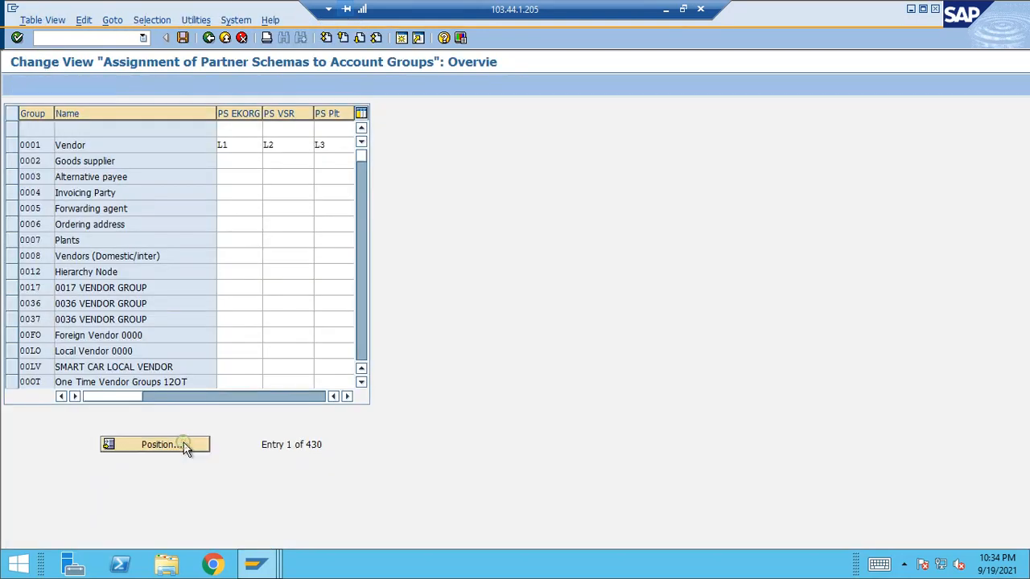
type("9919")
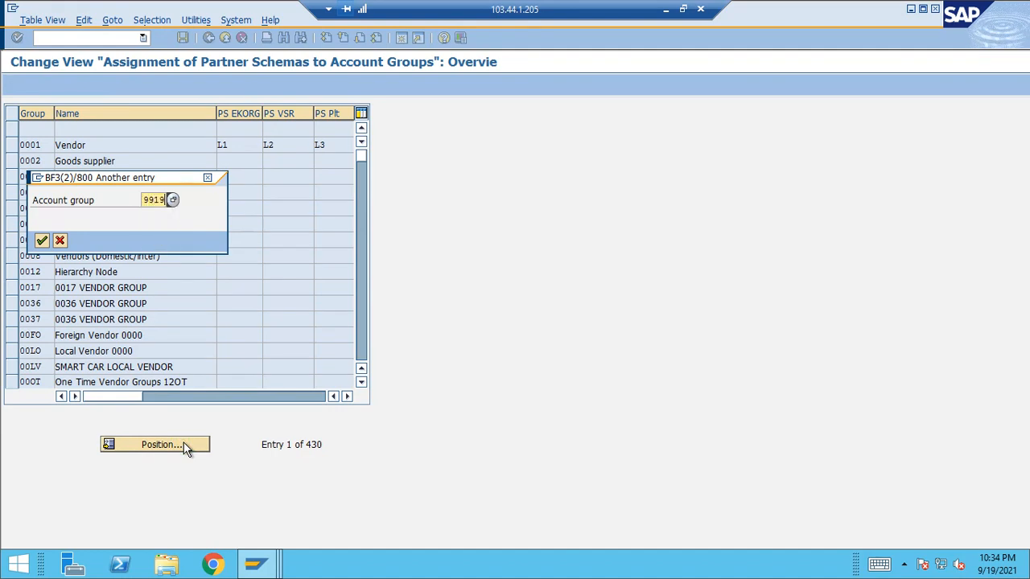
key("Return")
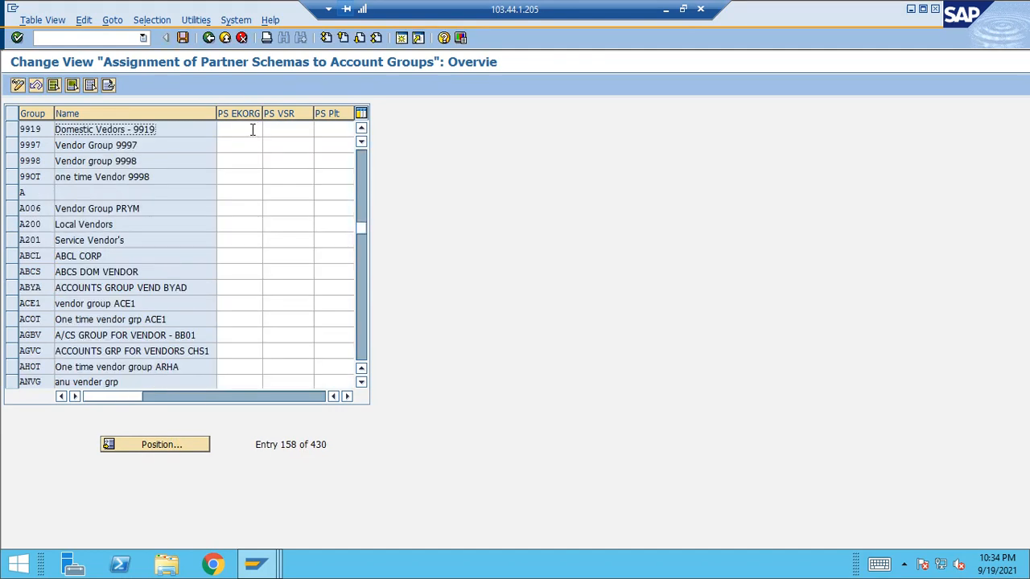
Assign purchasing organization schema 9919 to account group 9919 and save it in customizing request BF3K901991
left_click(252, 130)
type("9919")
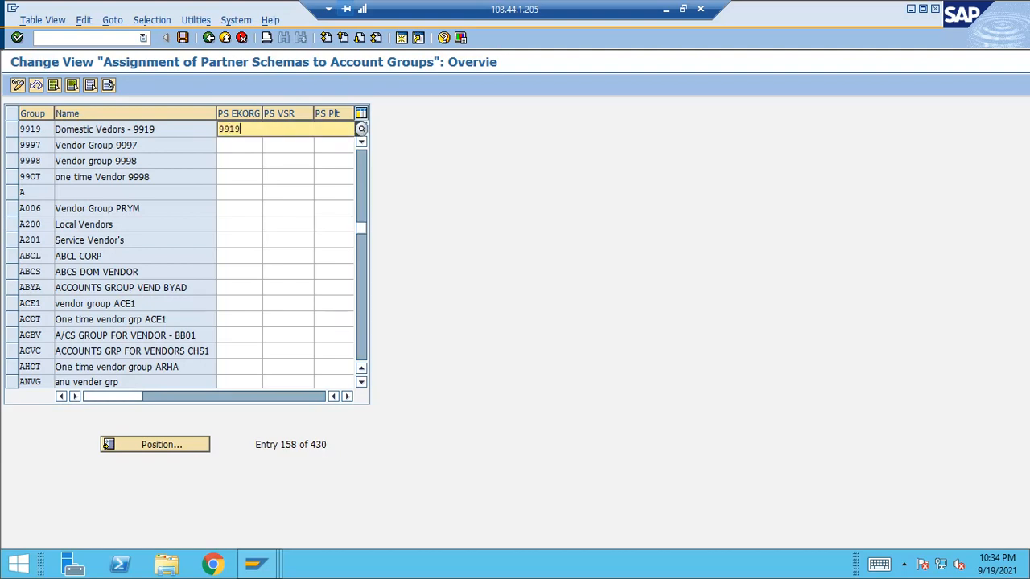
key("Return")
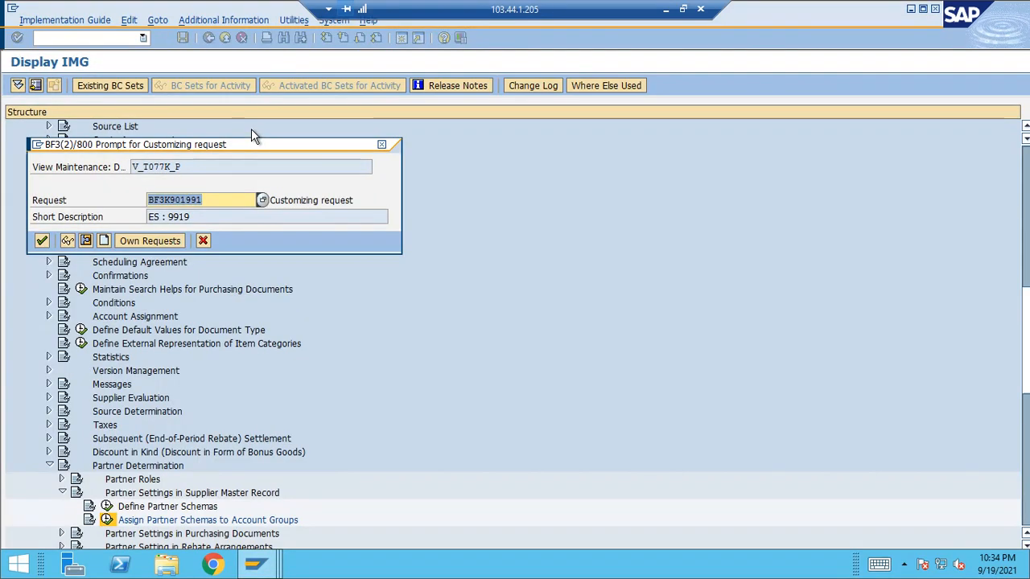
left_click(42, 241)
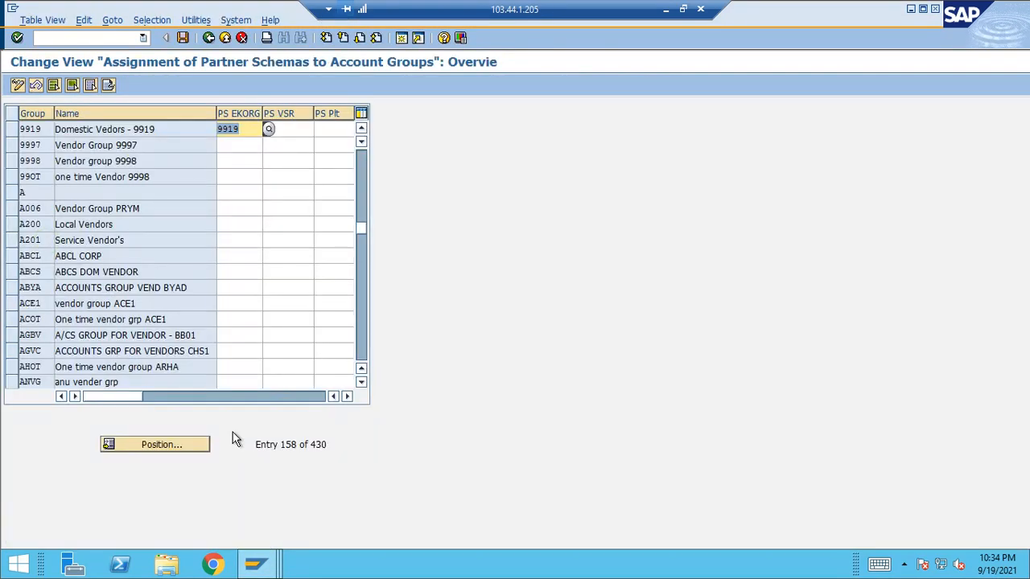
Switch back to the session showing the vendor purchasing data of business partner Indian Comapny
mouse_move(259, 566)
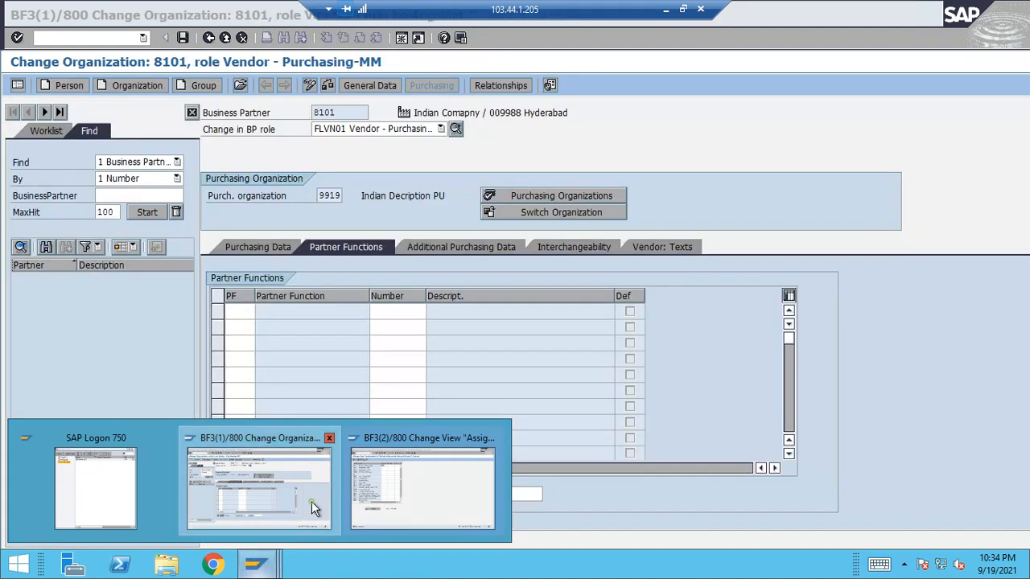
left_click(311, 501)
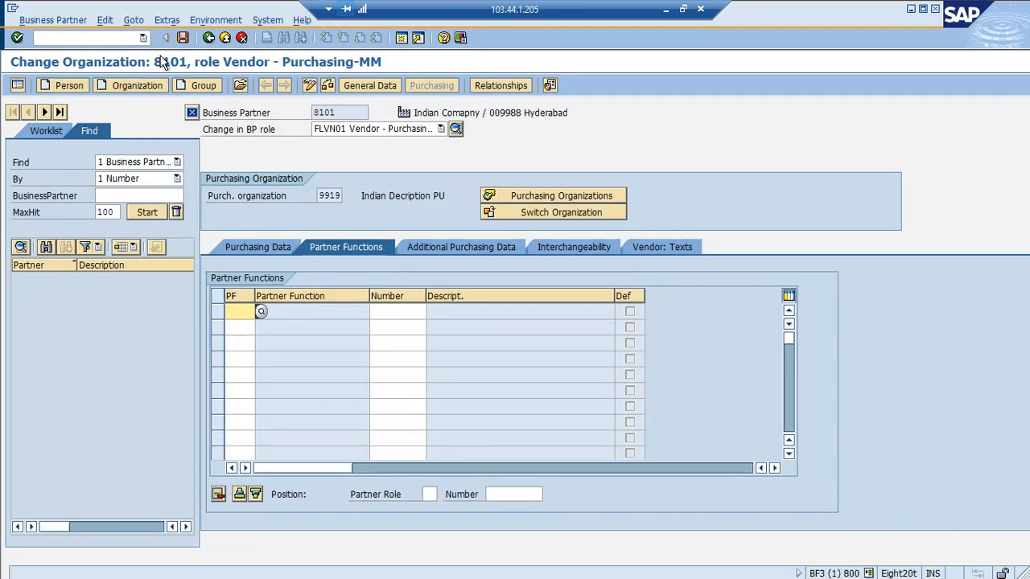
left_click(123, 37)
type("/nbup1")
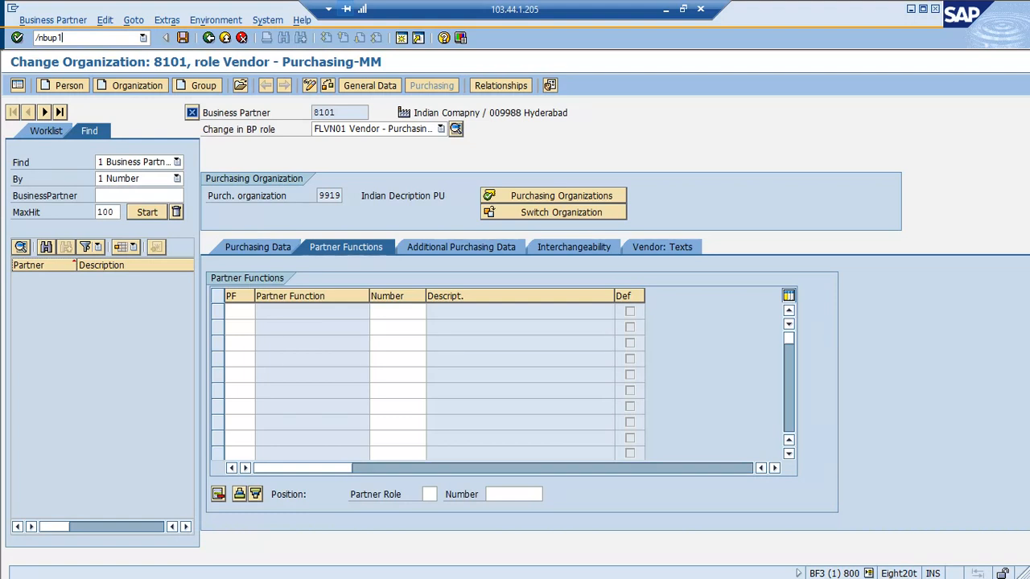
key("Return")
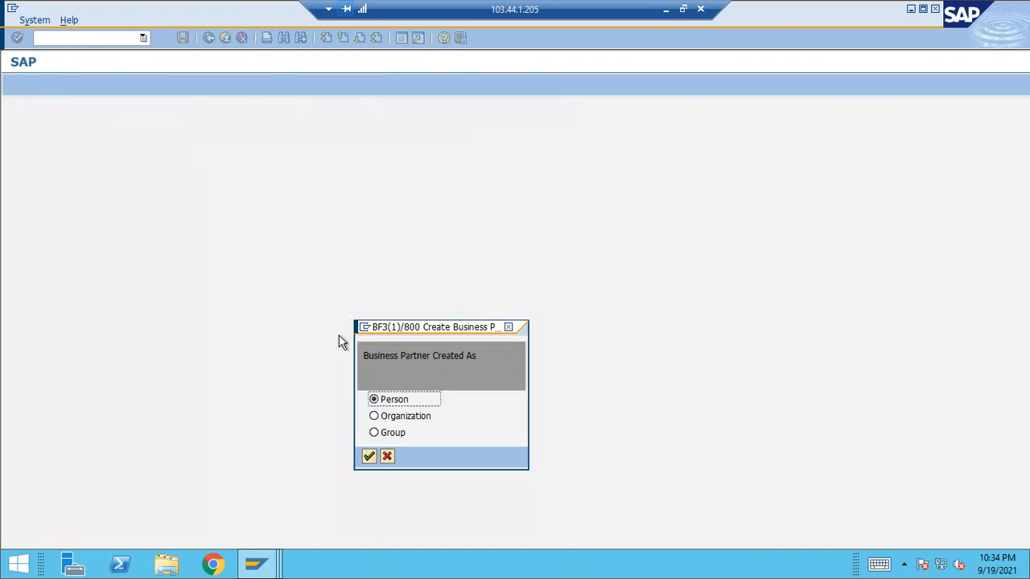
left_click(404, 415)
left_click(369, 456)
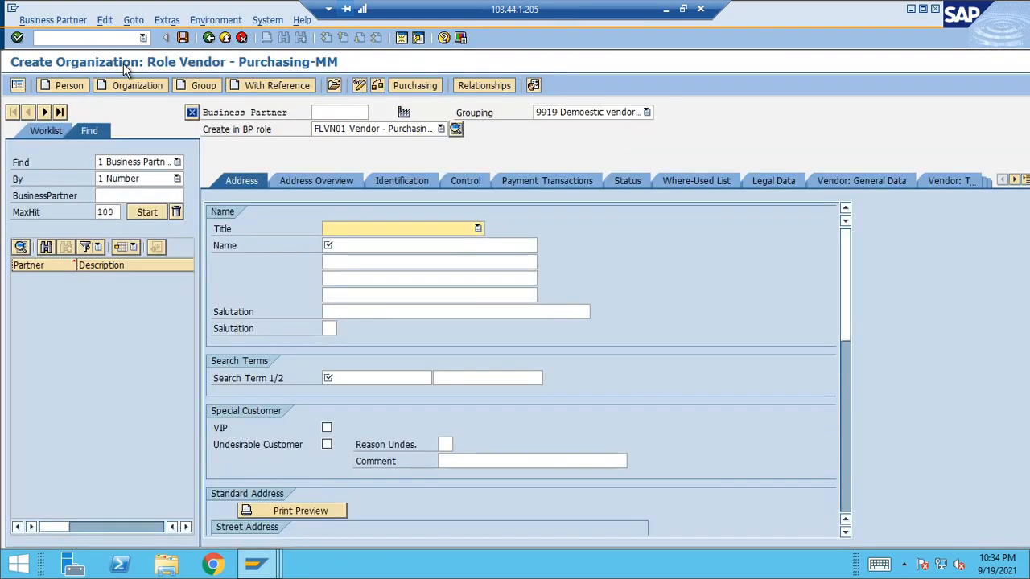
Leave the creation of an organization and open the Maintain Business Partner transaction
left_click(95, 37)
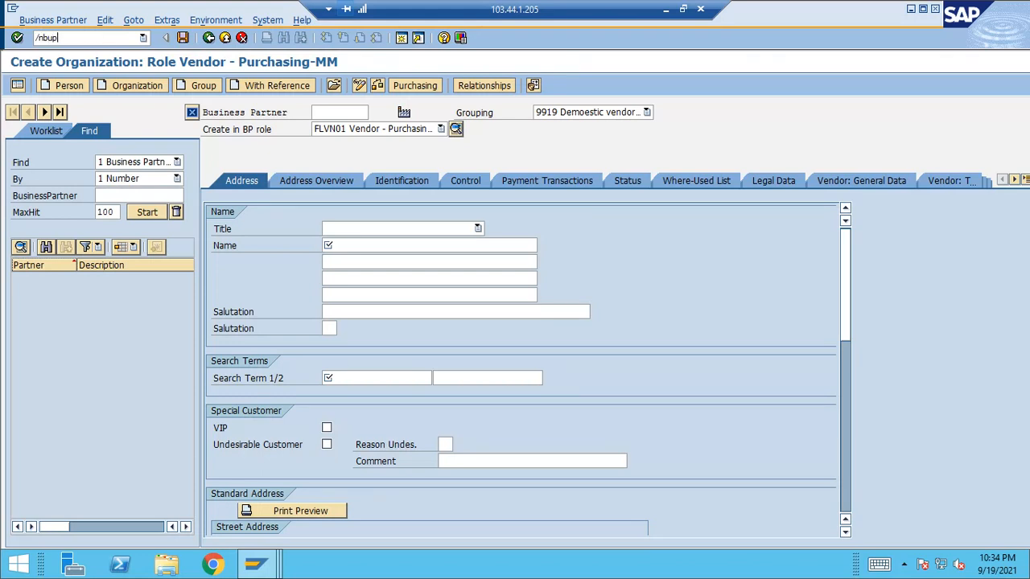
key("Return")
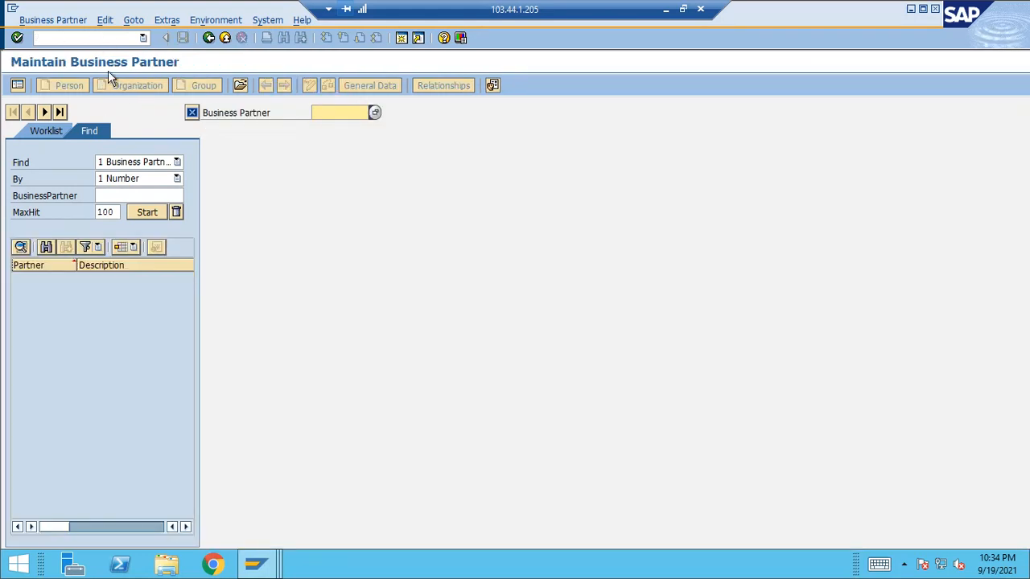
left_click(99, 39)
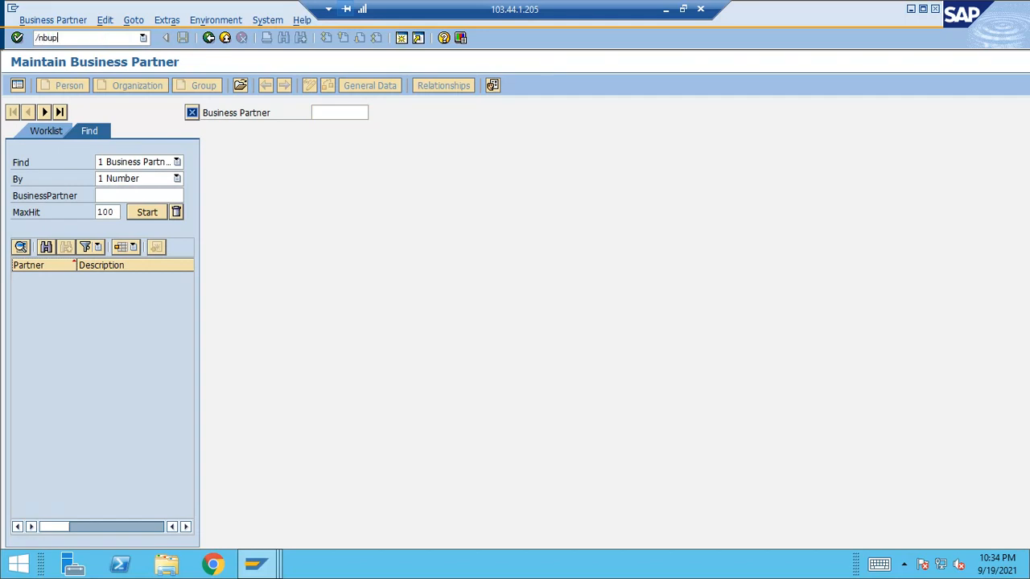
key("Return")
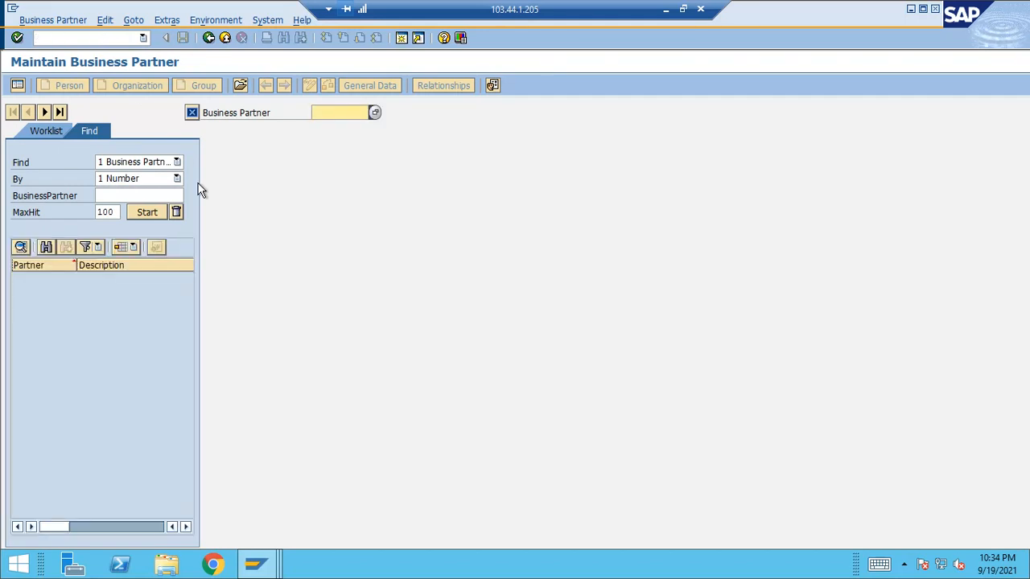
Find business partner Indian Comapny by its number and check its partner functions in purchasing organization 9919
left_click(126, 193)
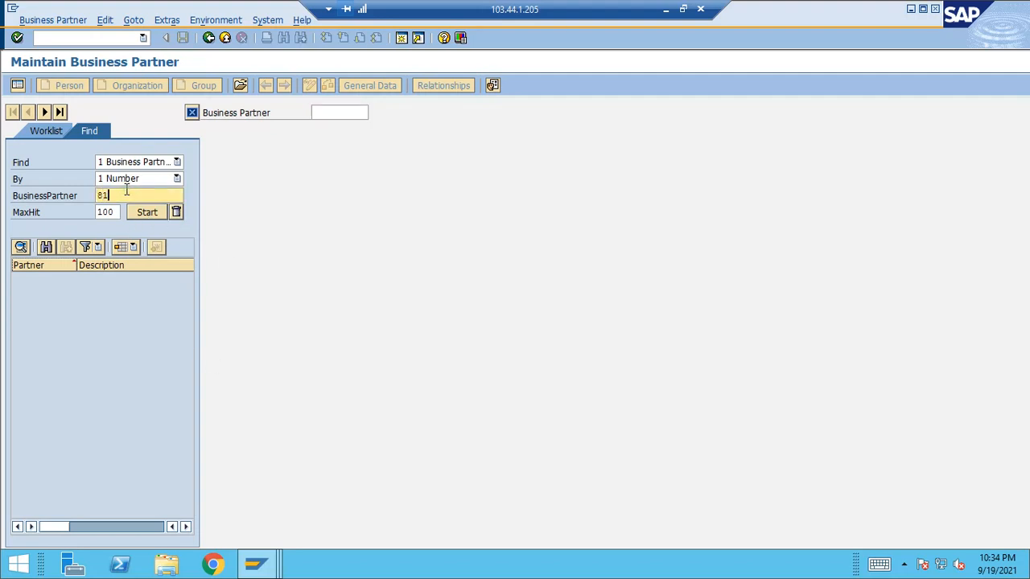
type("8101\\")
key("Return")
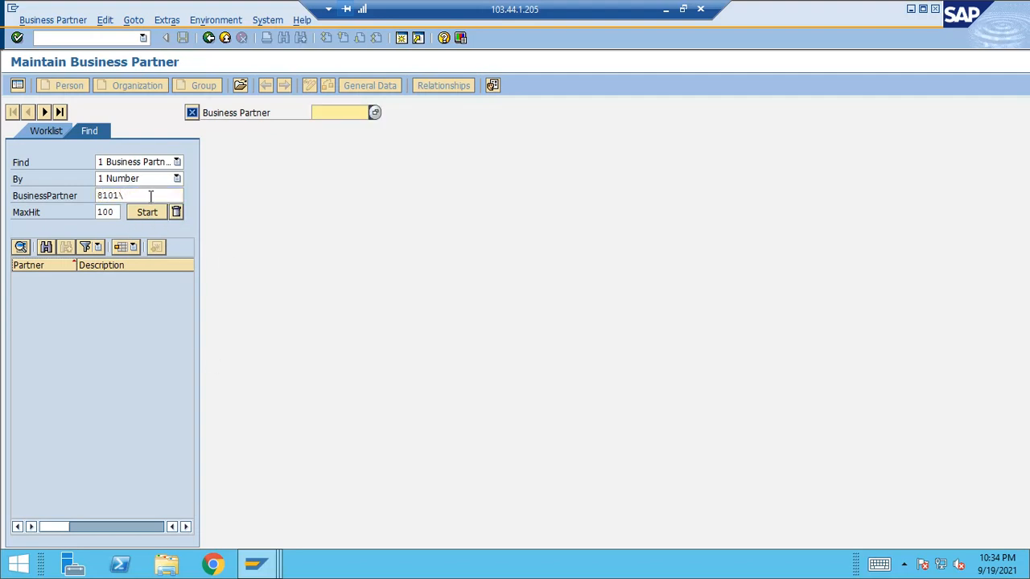
left_click(150, 196)
key("BackSpace")
key("Return")
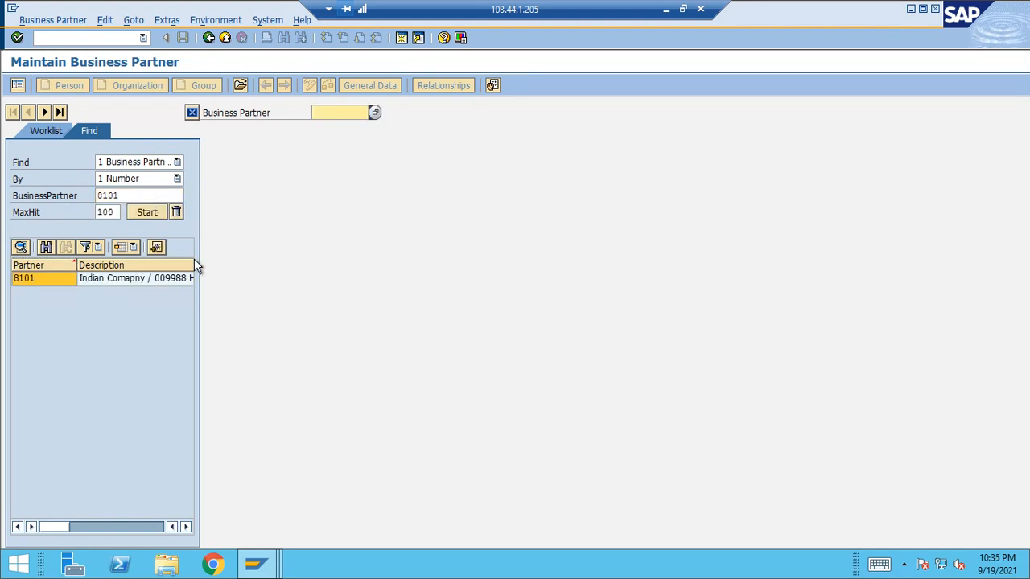
double_click(105, 278)
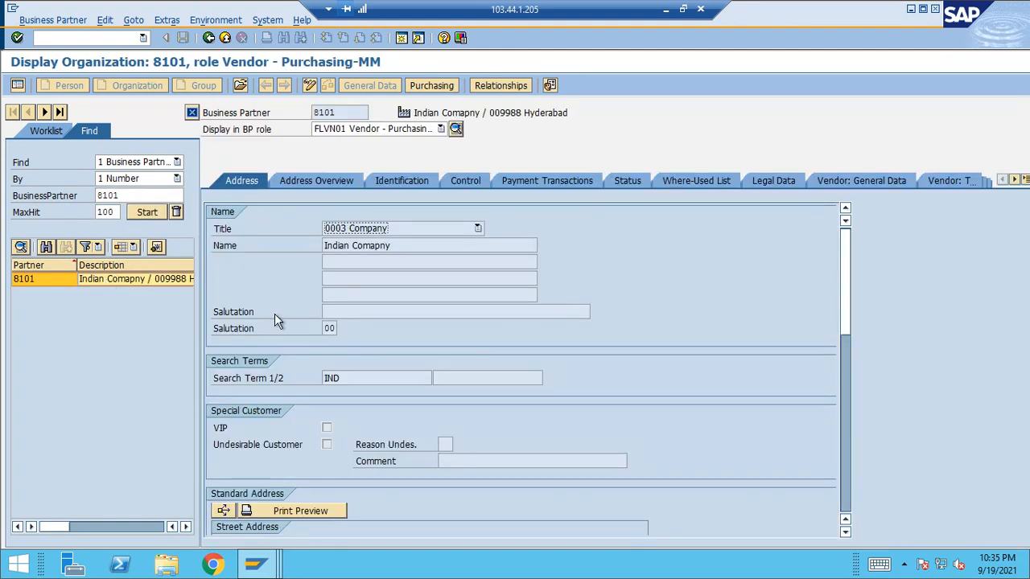
left_click(442, 83)
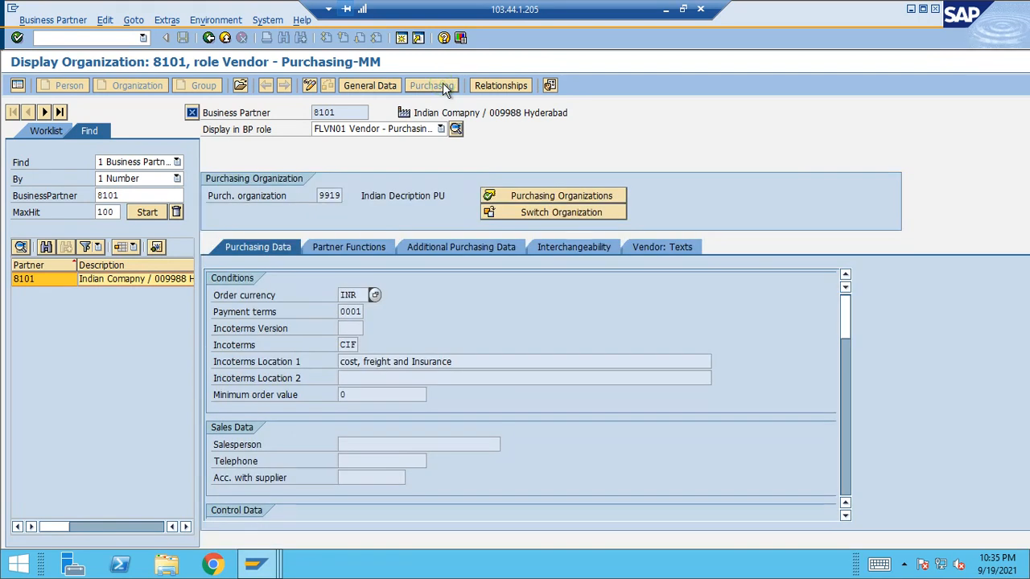
left_click(372, 245)
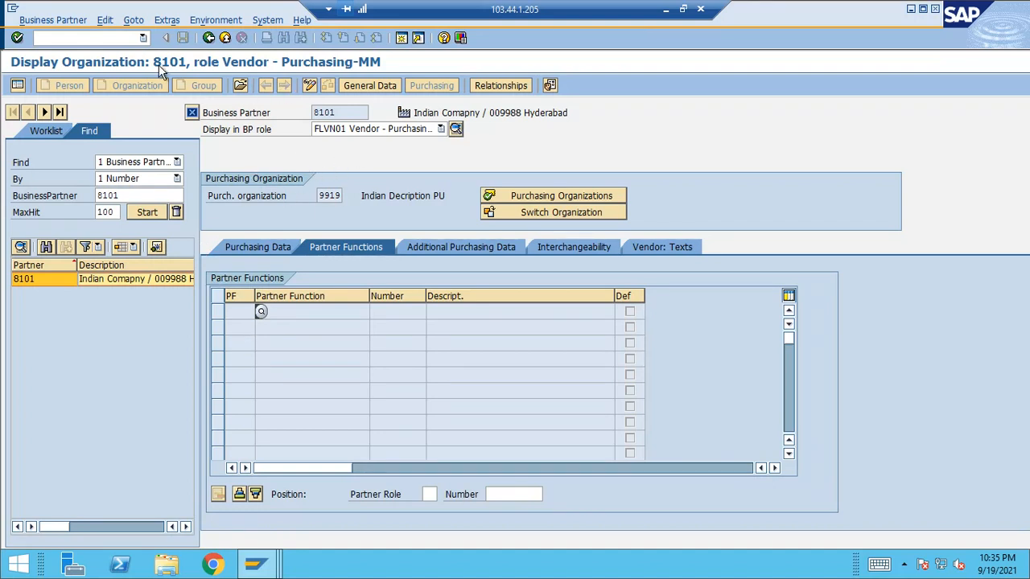
Start creating a new business partner as an organization
left_click(111, 39)
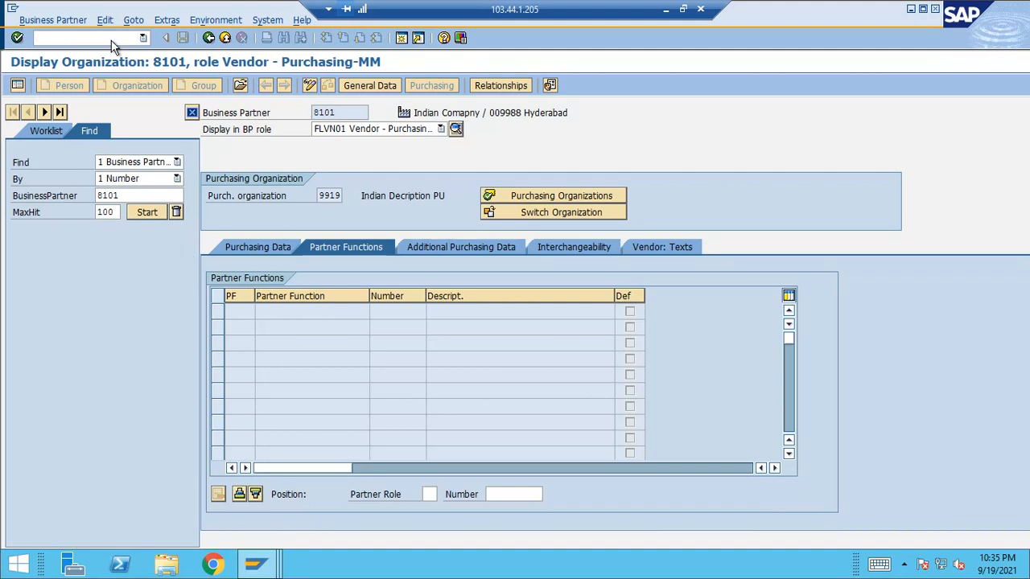
key("Return")
left_click(405, 416)
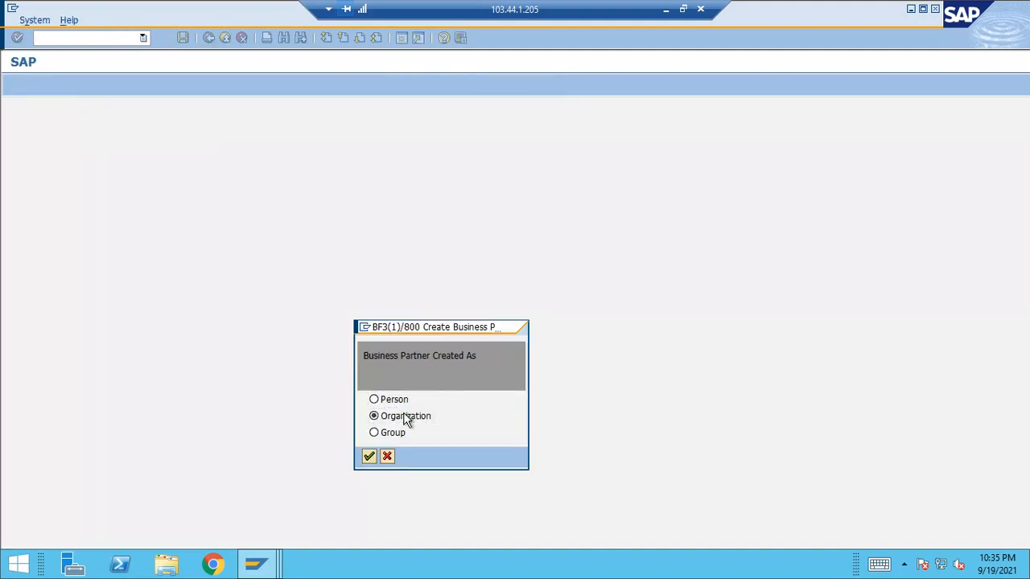
key("Return")
Set the new organization's title to 0003 Company and its name to 8891 Company - 1
left_click(396, 227)
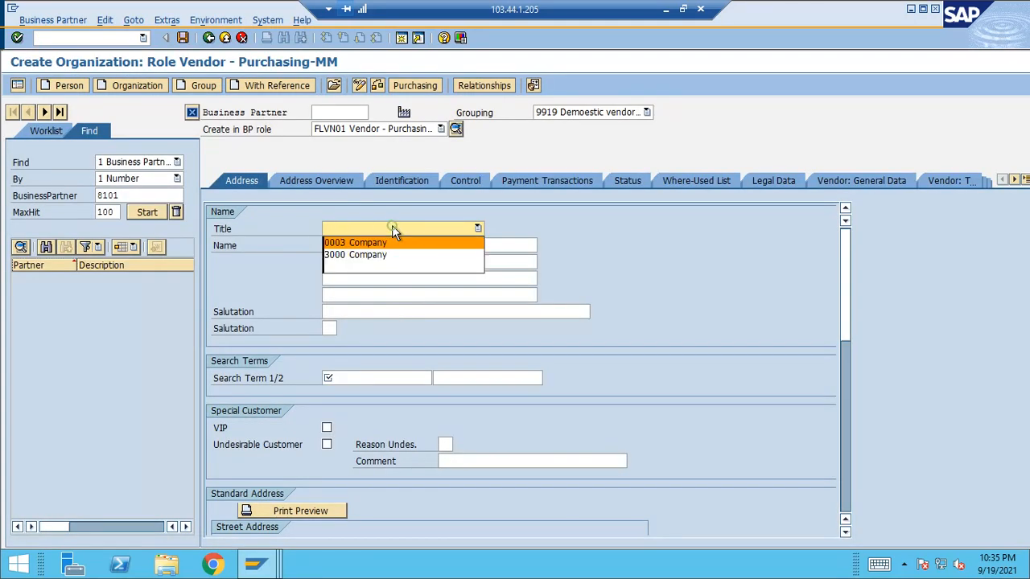
left_click(367, 241)
left_click(369, 244)
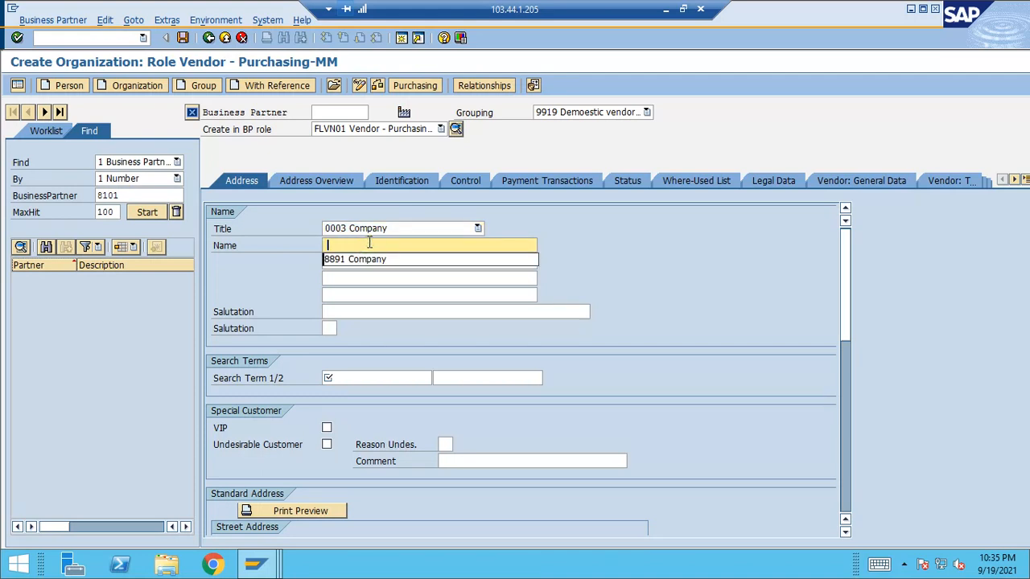
key("Down")
key("Return")
type("-")
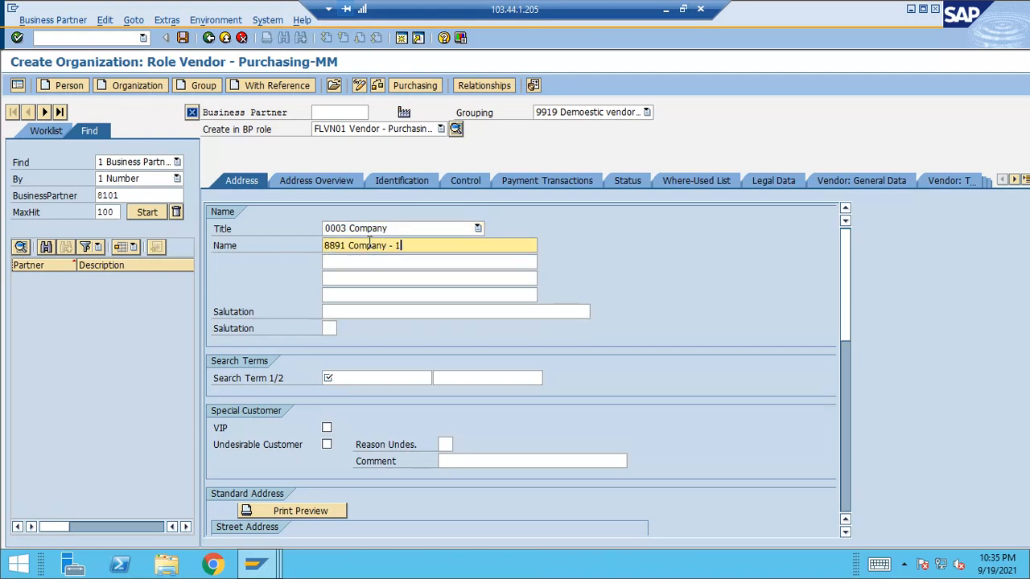
type(" 1")
Enter 8891 as the first search term of the new organization
key("Tab")
key("Tab")
key("Tab")
key("Tab")
key("Tab")
key("Tab")
key("Tab")
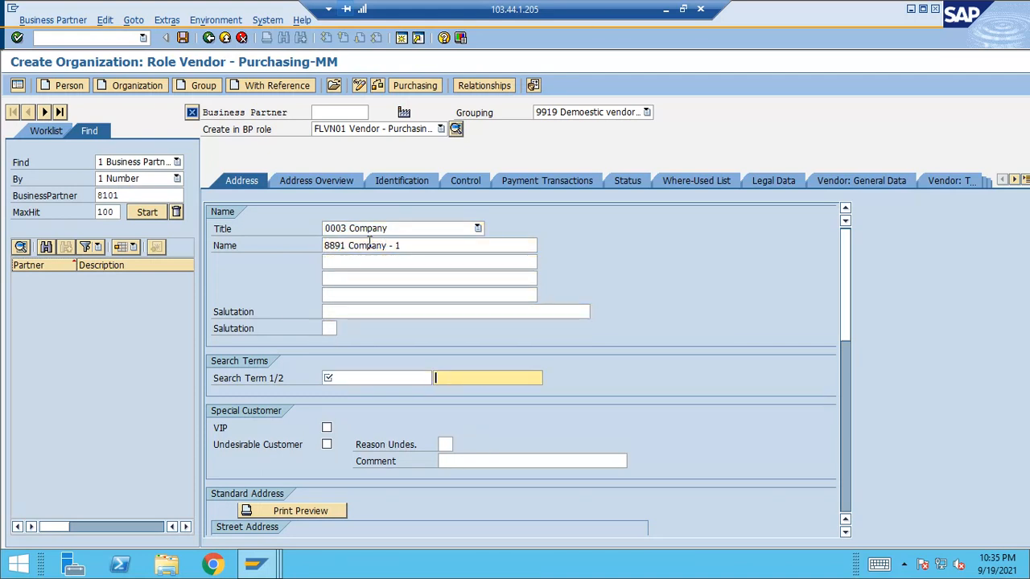
key("shift+Tab")
type("8891")
key("Return")
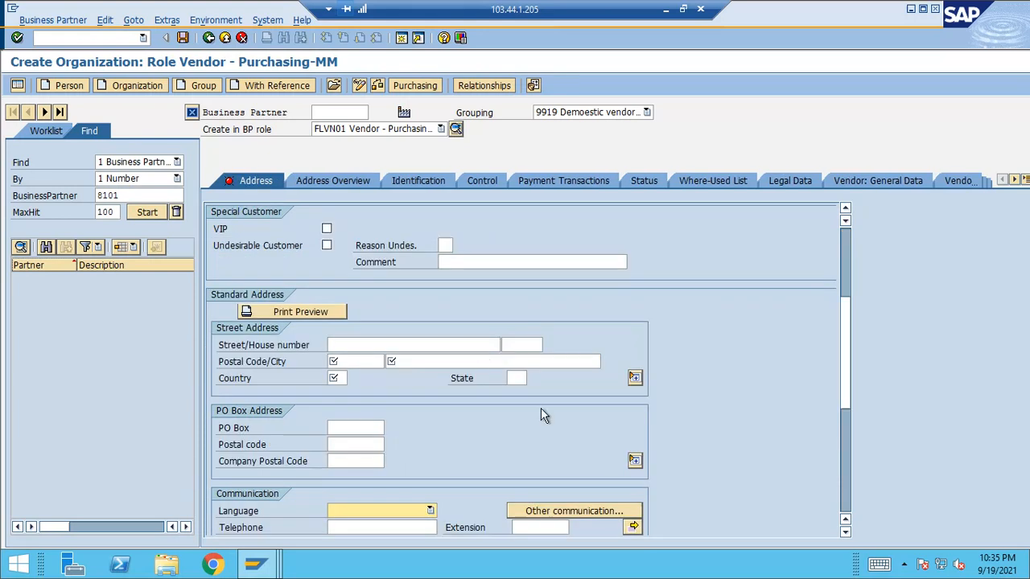
Enter the street and house number in the organization's standard address
left_click(392, 346)
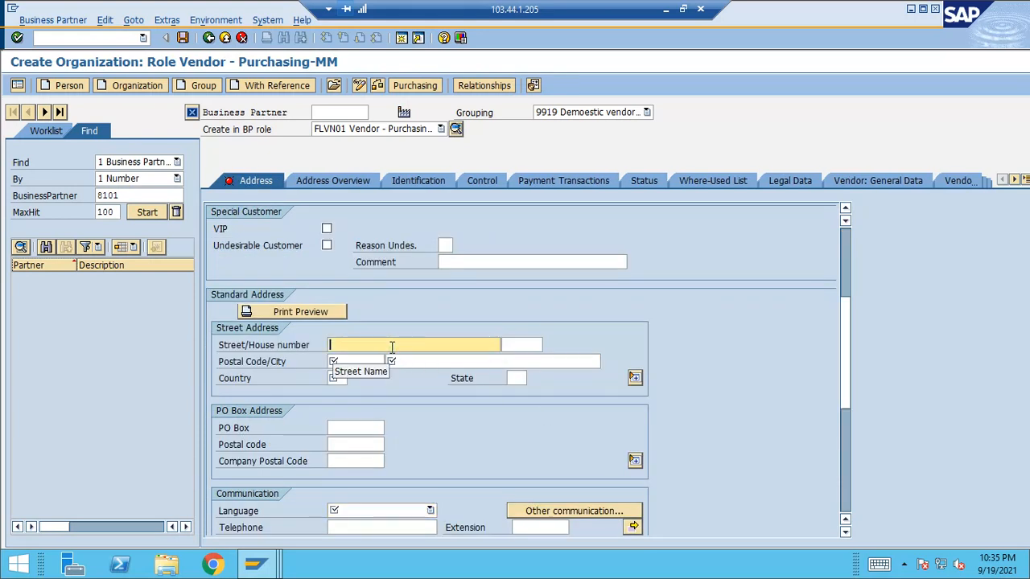
type("1/2")
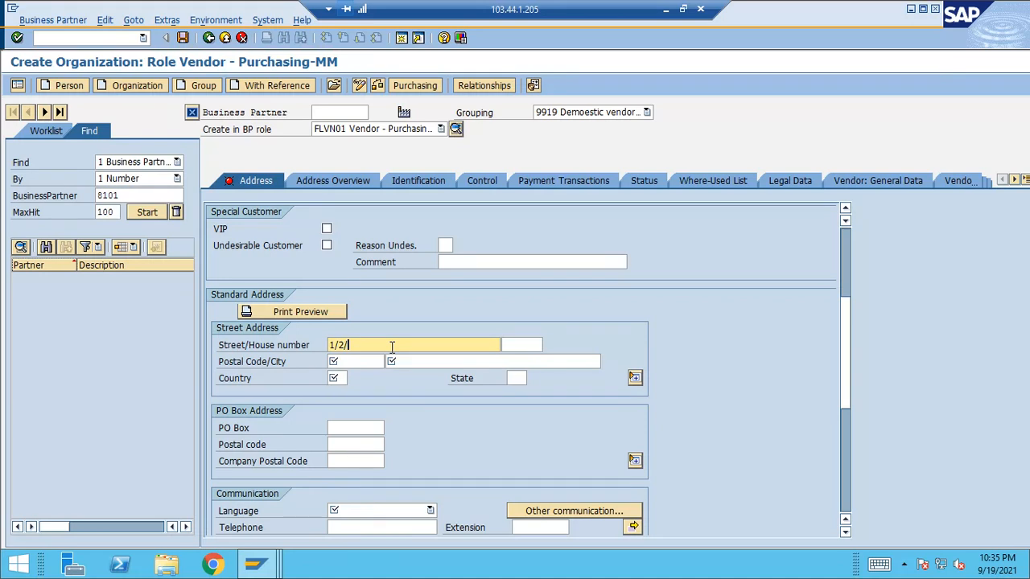
type("/3 - 123")
key("Tab")
key("Tab")
type("\\")
key("Return")
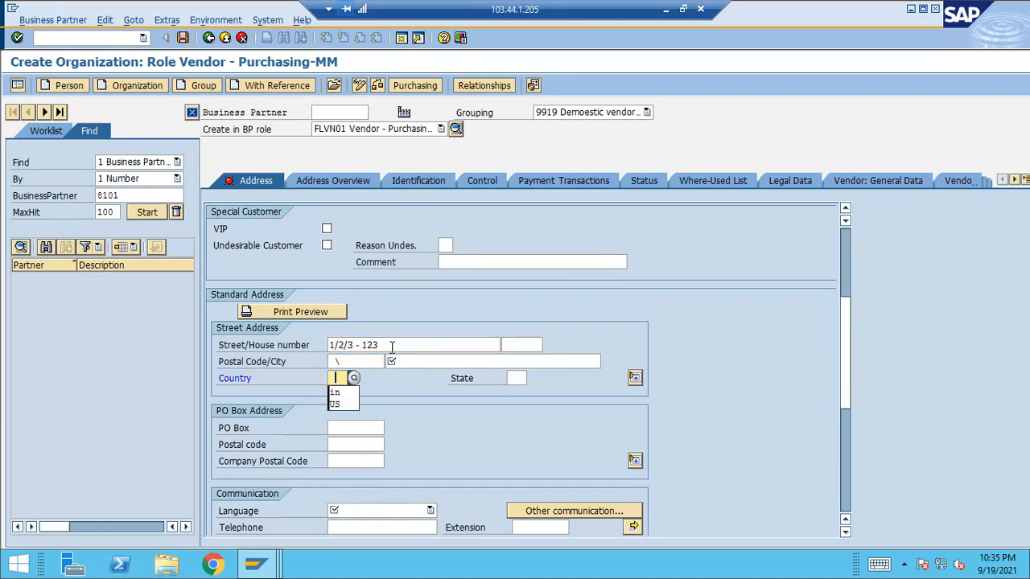
Enter the postal code and city in the organization's standard address
key("Down")
key("Return")
key("shift+Tab")
key("shift+Tab")
key("Down")
key("Return")
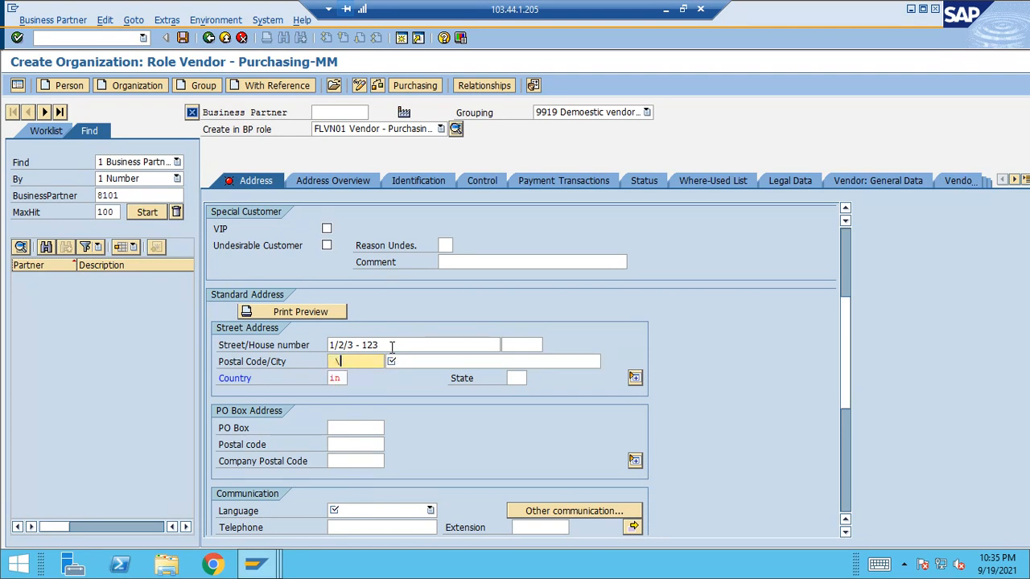
key("BackSpace")
type("009988")
key("Tab")
key("Down")
key("Return")
Set the country to IN and the state to 01 in the organization's standard address
key("Tab")
key("BackSpace")
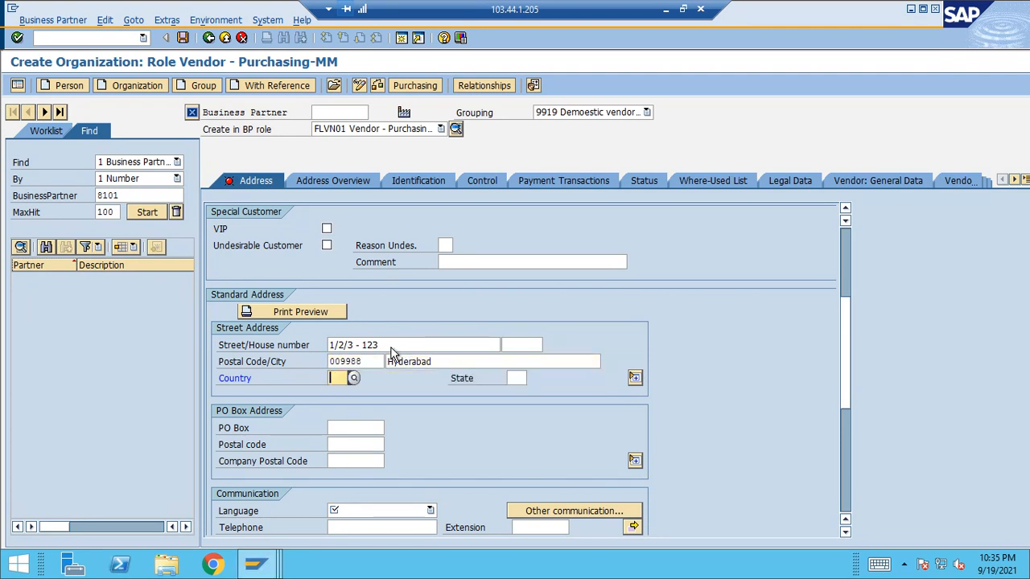
key("Down")
key("Return")
key("Tab")
key("Down")
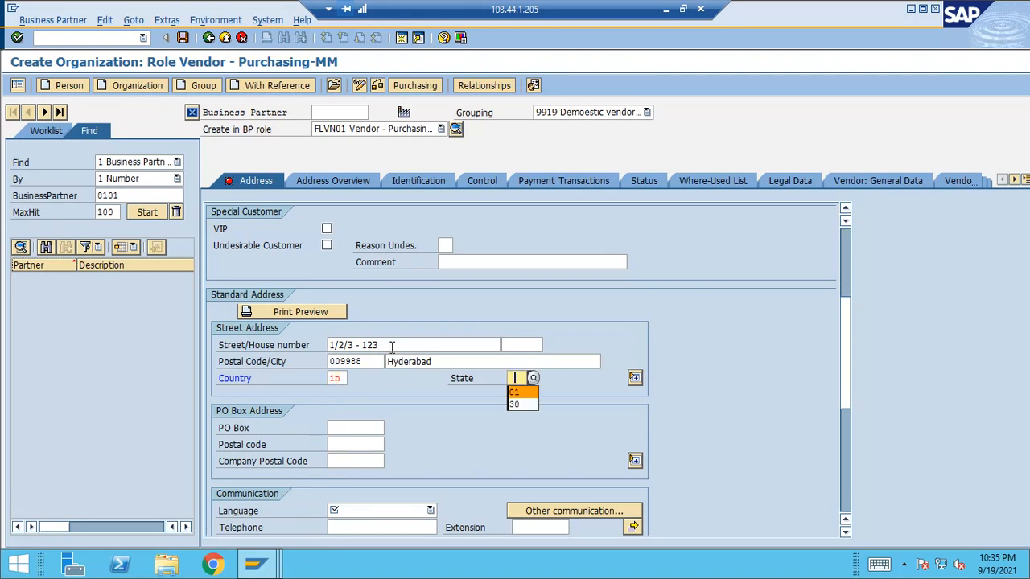
key("Return")
key("Return")
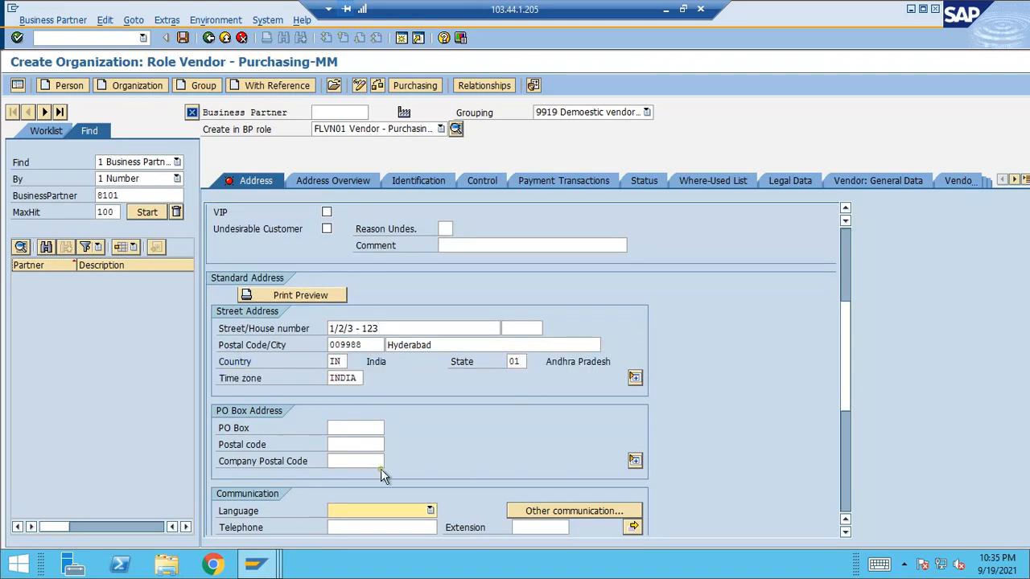
Set the communication language to EN English and save the new vendor organization
type("en")
key("Return")
key("Return")
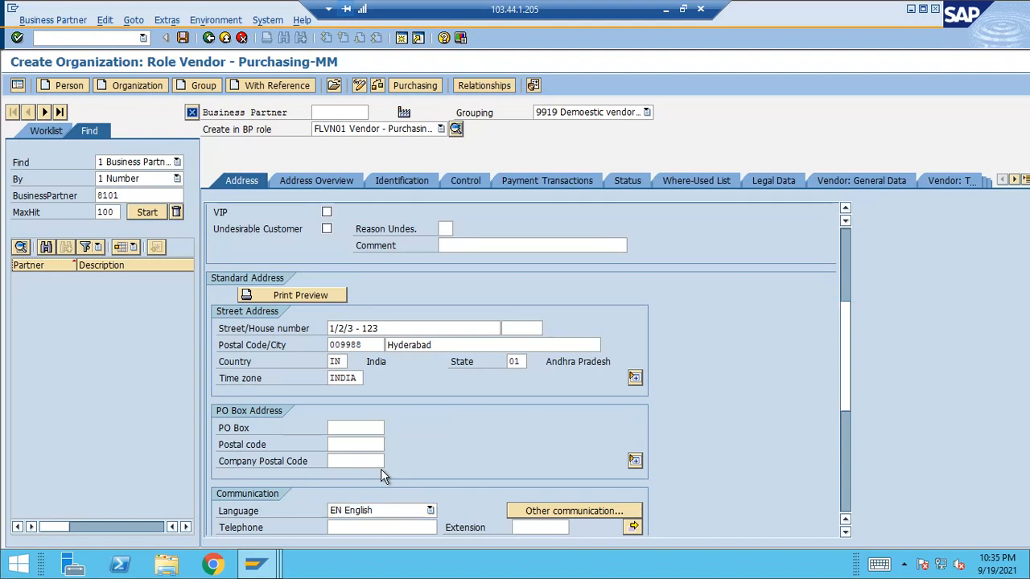
key("ctrl+s")
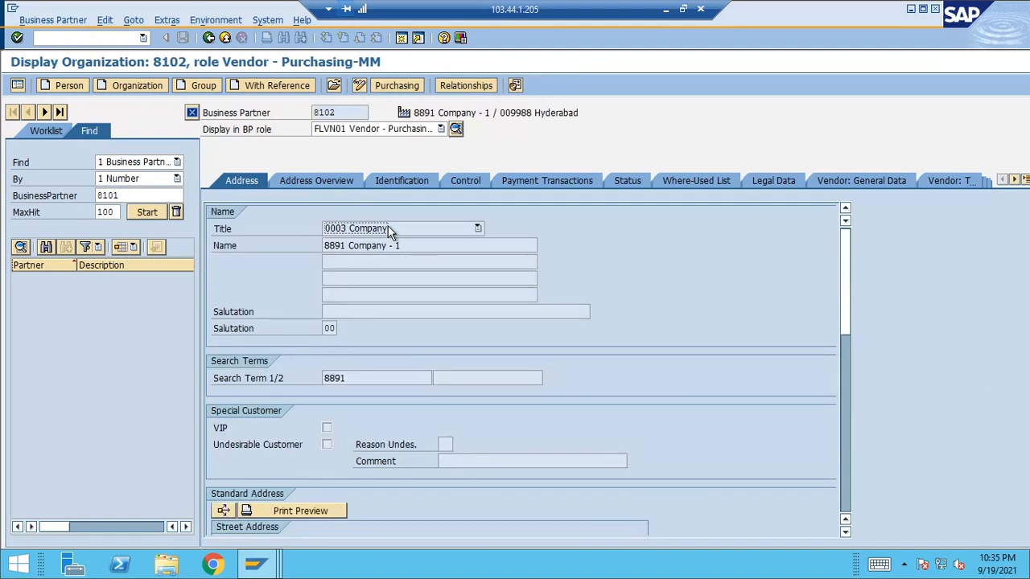
Open the purchasing data of the saved vendor organization
left_click(440, 131)
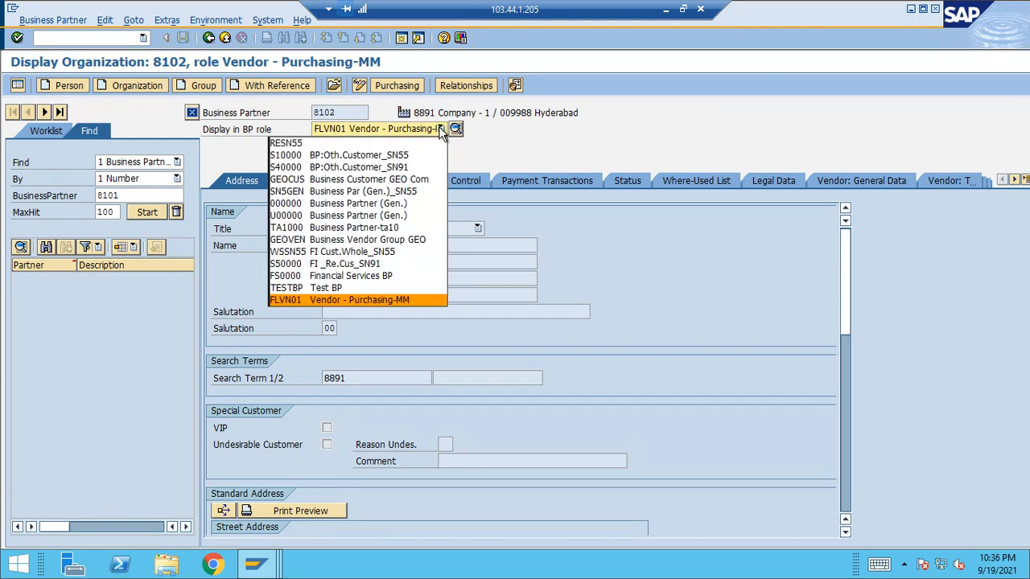
left_click(417, 87)
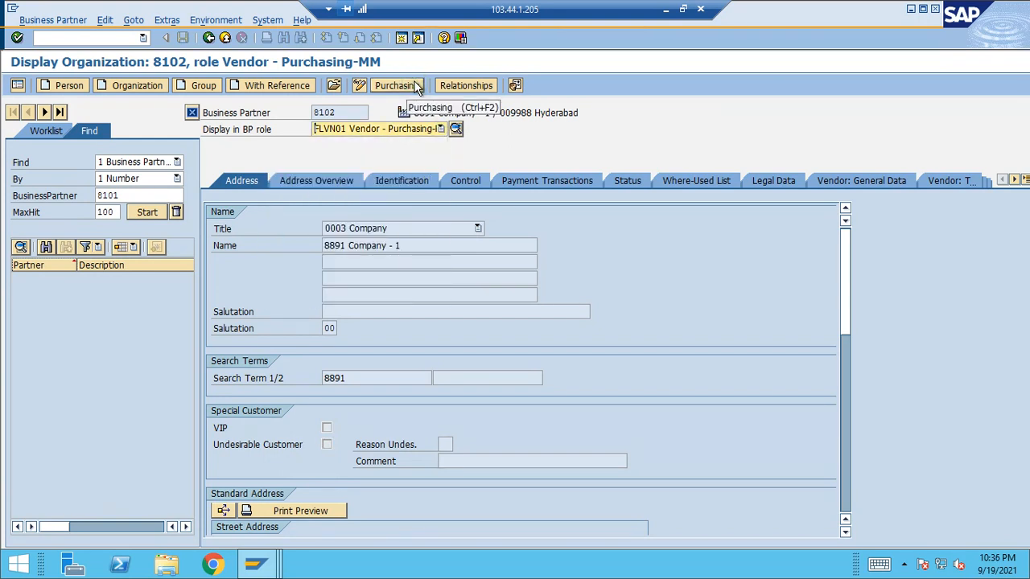
left_click(417, 87)
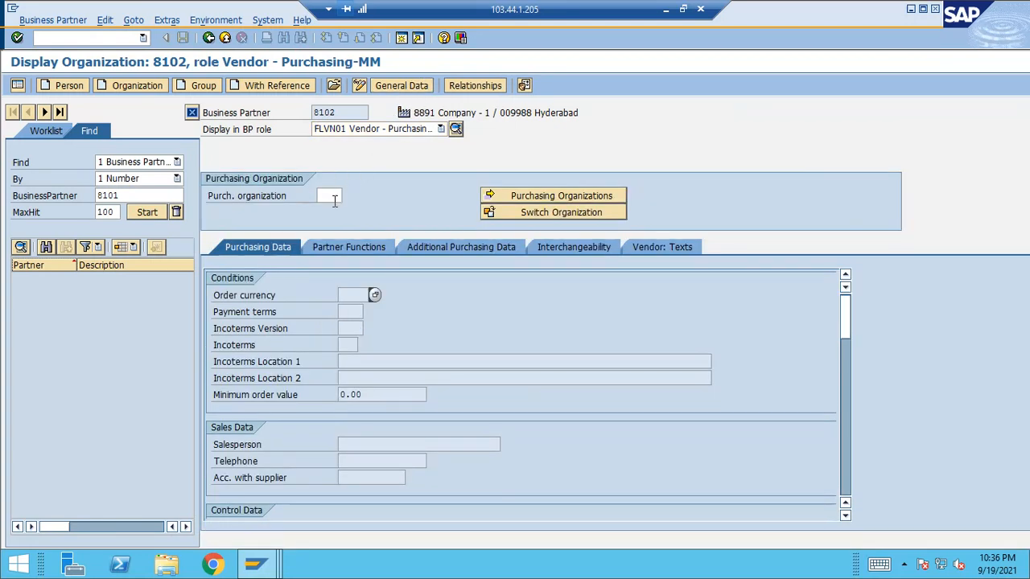
Try to select a purchasing organization while the vendor is in display mode
left_click(332, 196)
key("Return")
left_click(331, 195)
key("space")
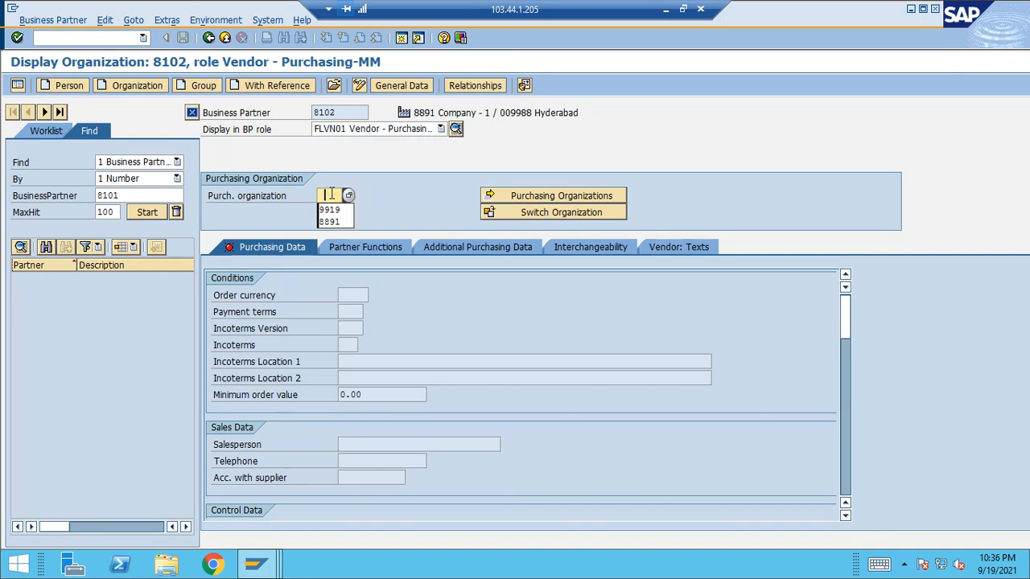
key("Down")
key("Return")
key("Return")
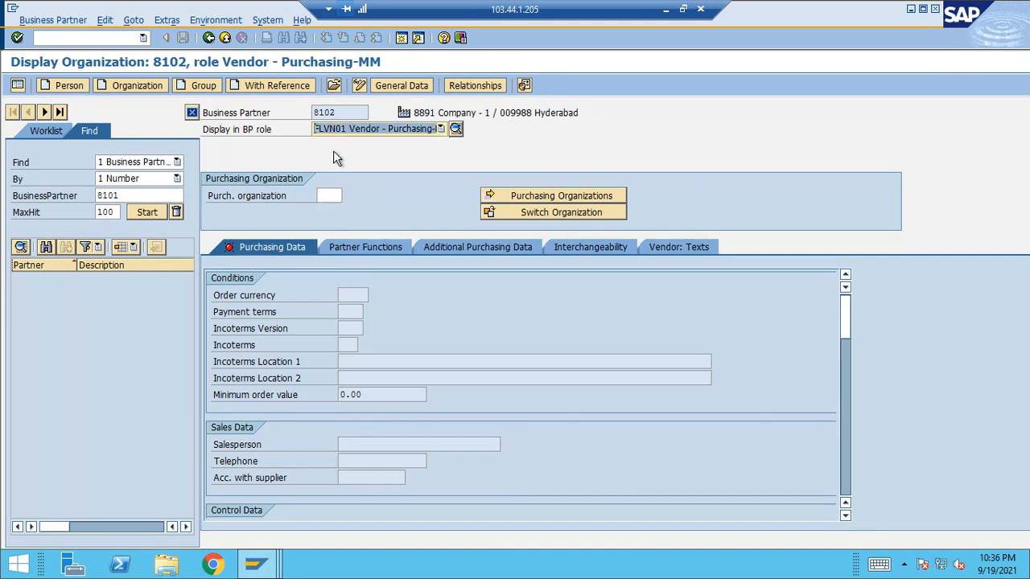
Switch the vendor to change mode and assign purchasing organization 9919 in its purchasing data
left_click(359, 85)
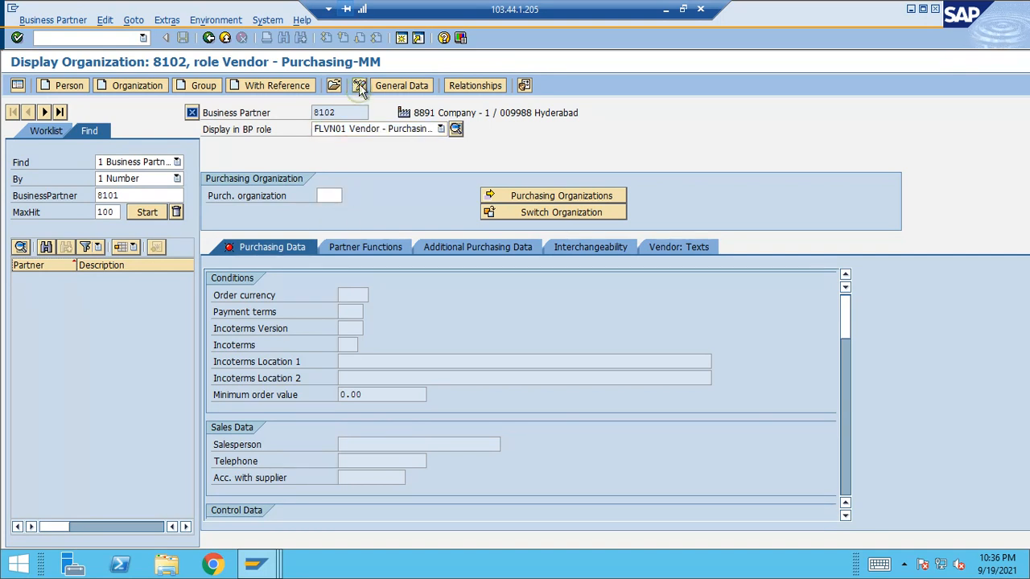
left_click(440, 129)
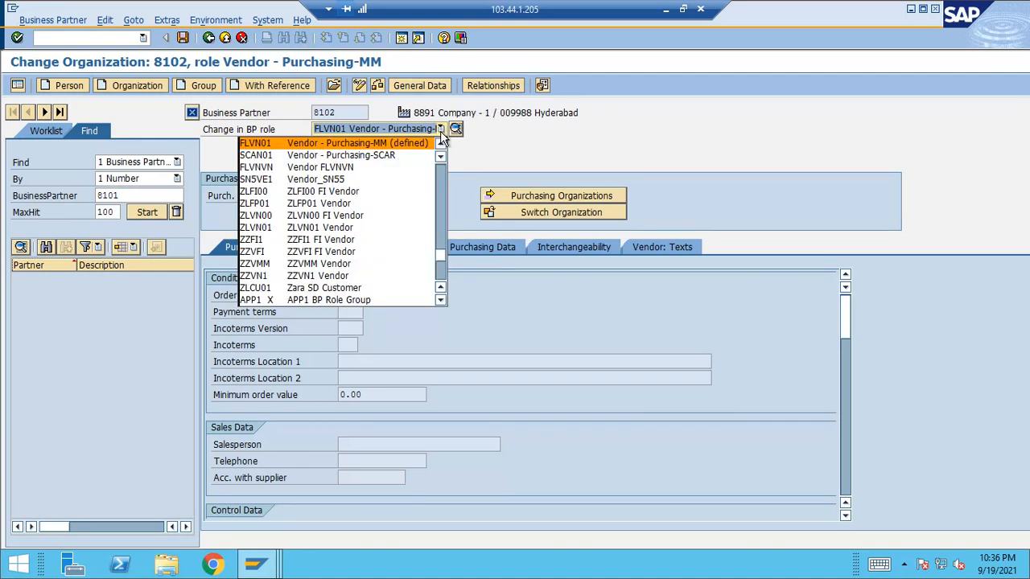
left_click(444, 209)
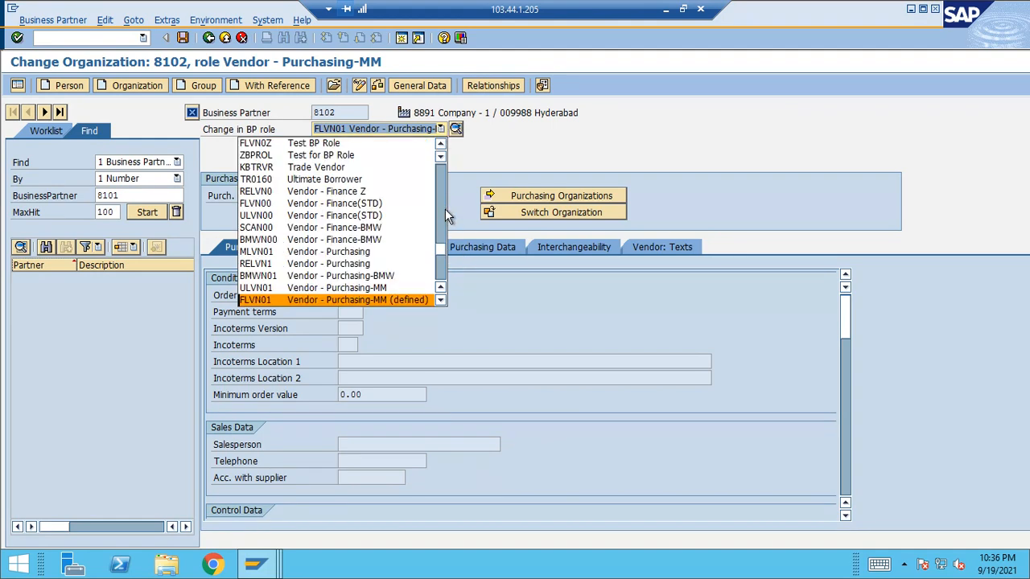
left_click(425, 87)
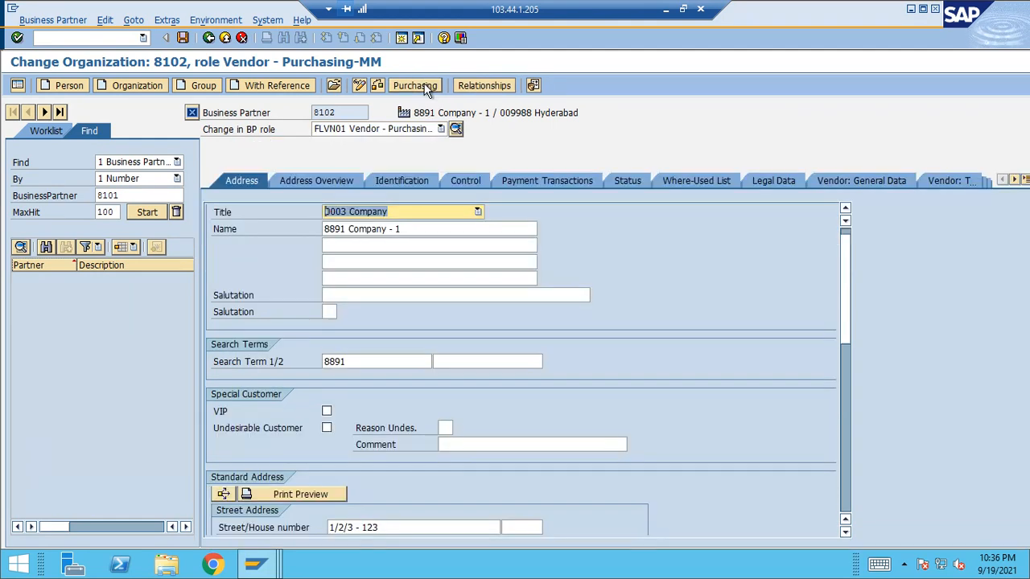
left_click(425, 87)
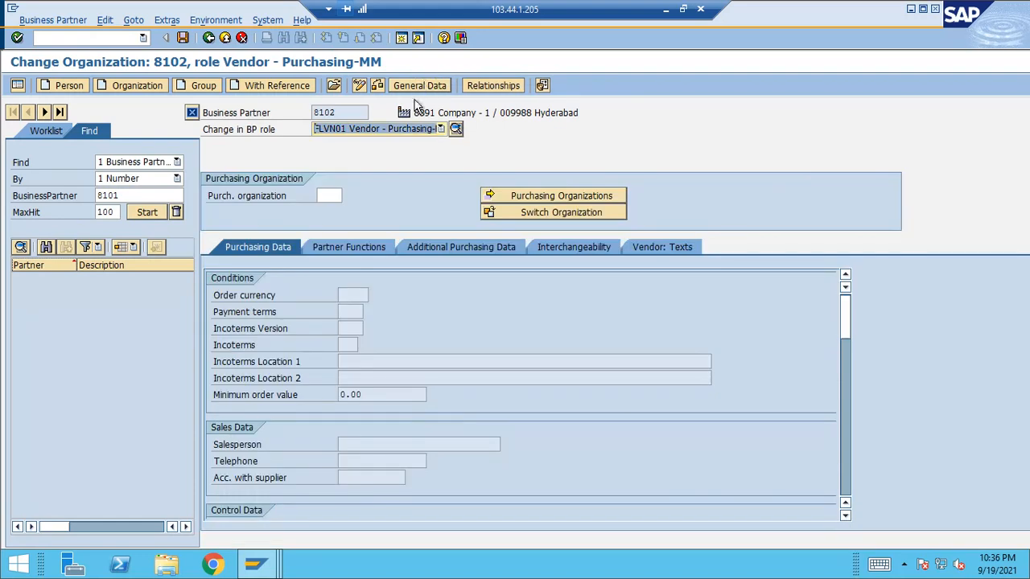
left_click(335, 196)
key("Down")
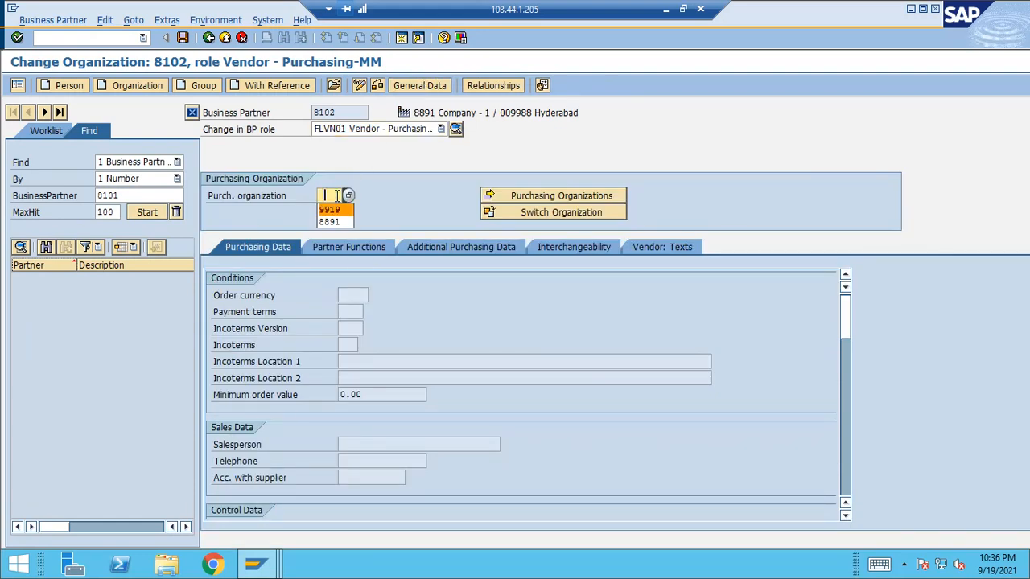
key("Return")
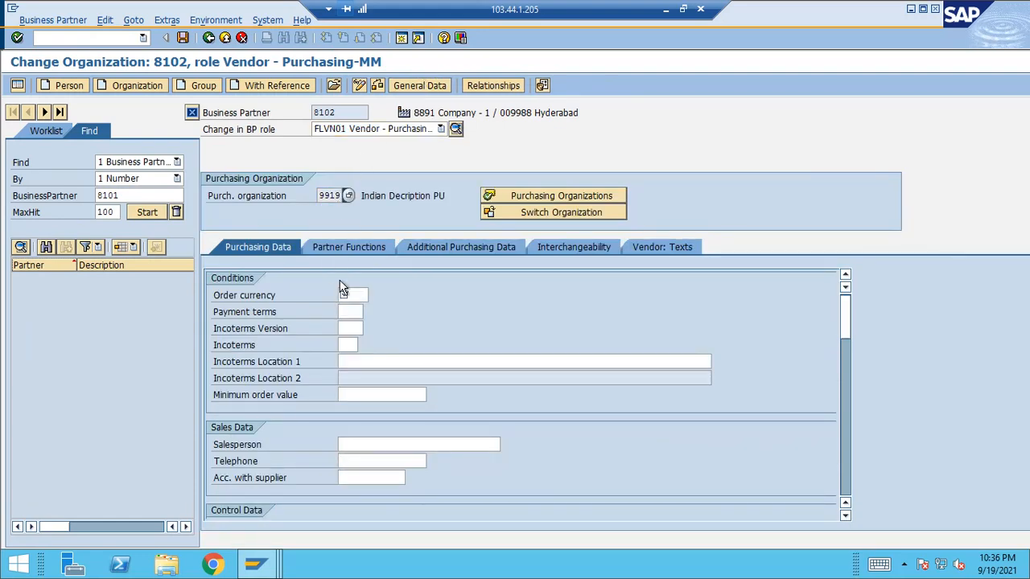
Set the order currency to INR in the vendor's purchasing conditions
left_click(344, 294)
key("Down")
key("Return")
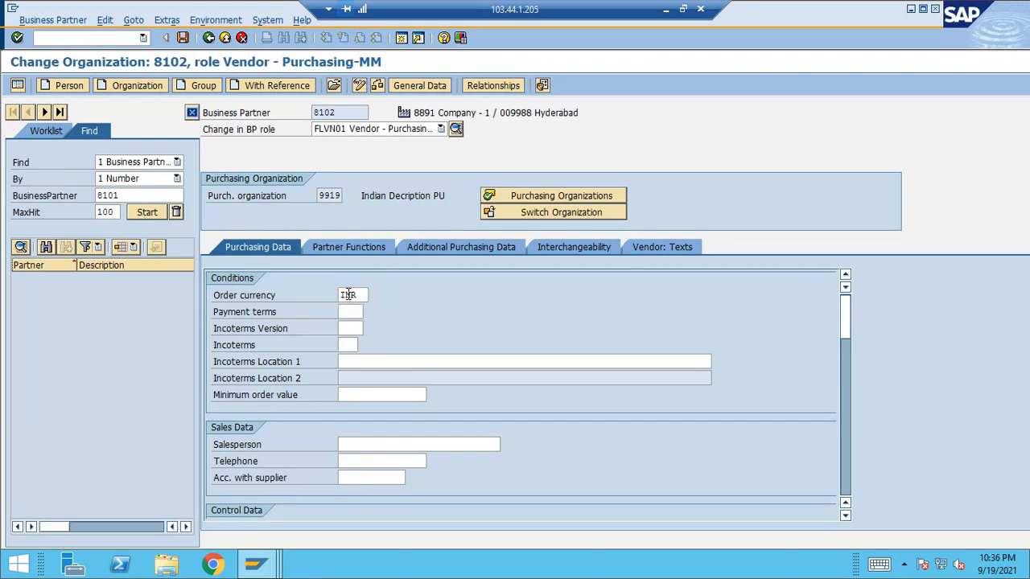
Examine the vendor's partner functions and leave the transaction with /n
left_click(358, 242)
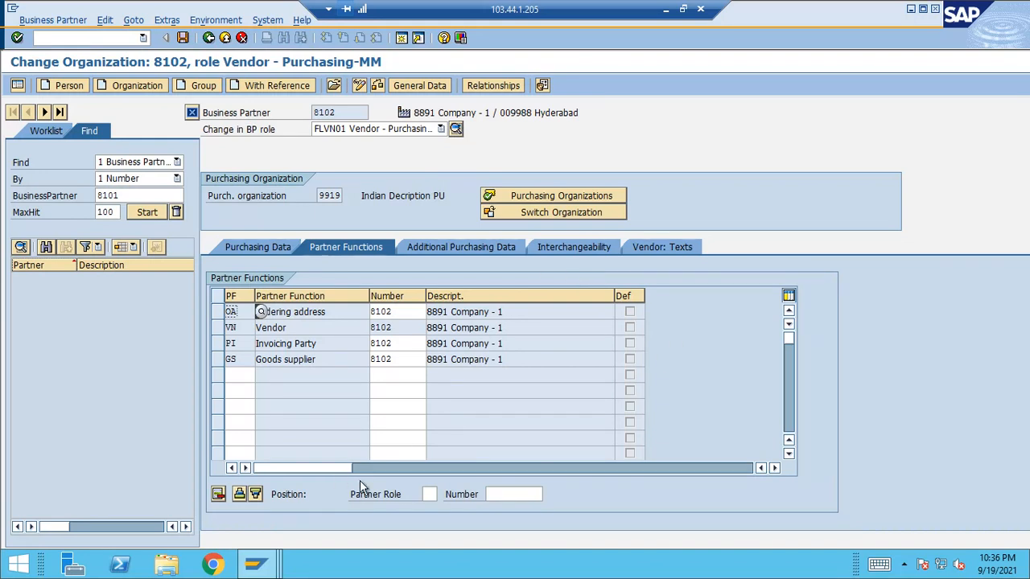
left_click(125, 39)
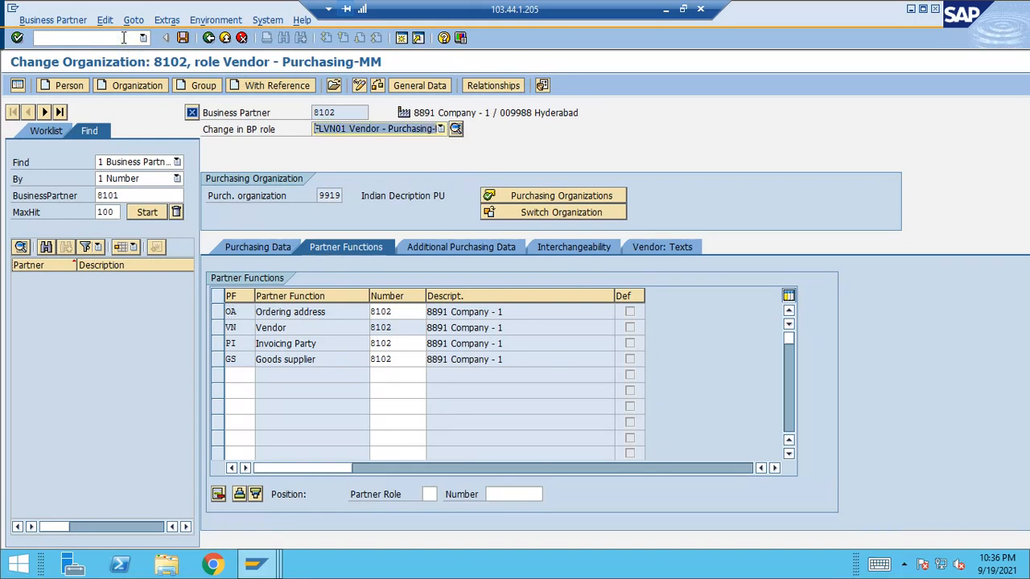
left_click(123, 38)
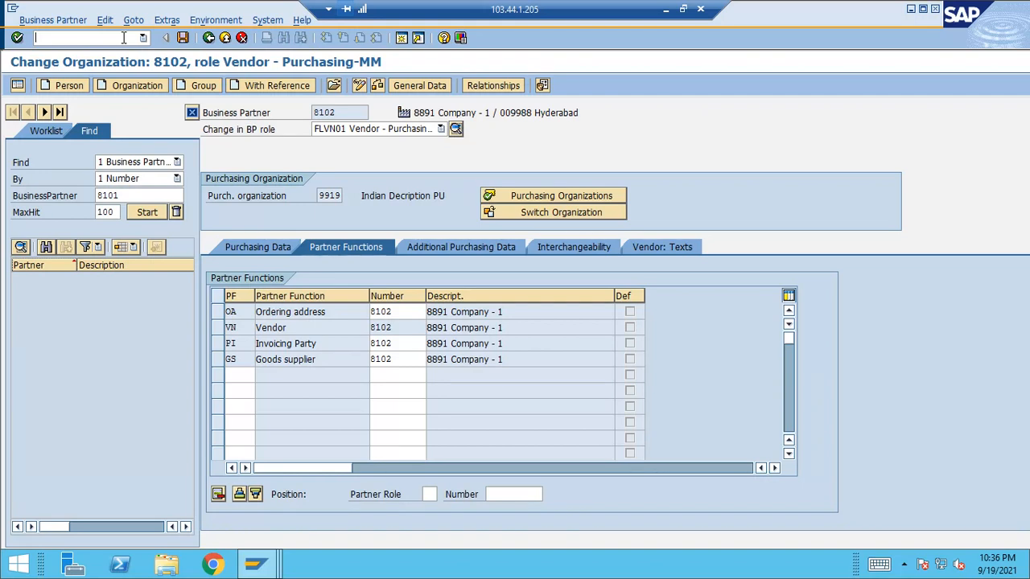
type("/n")
key("Return")
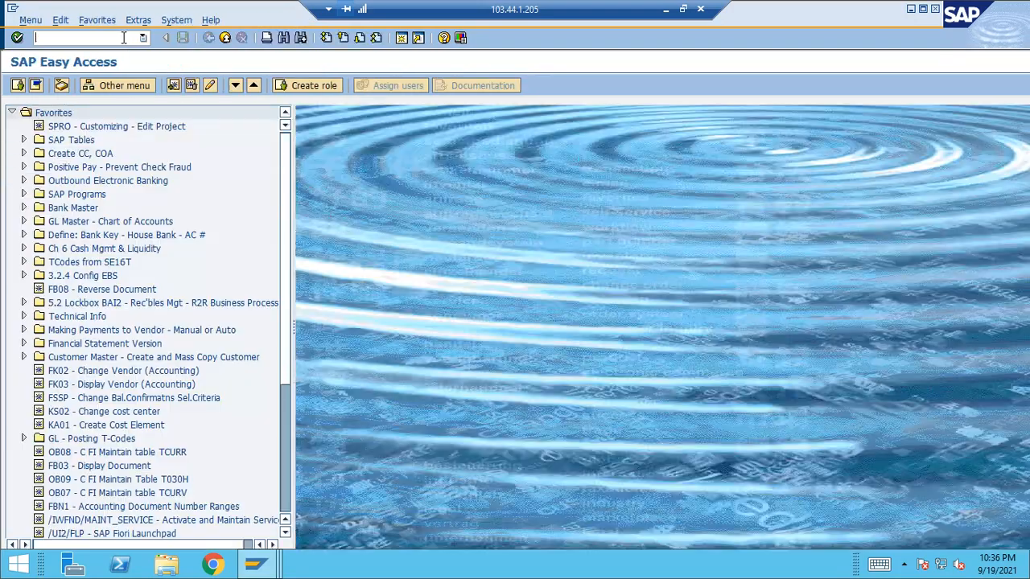
left_click(668, 9)
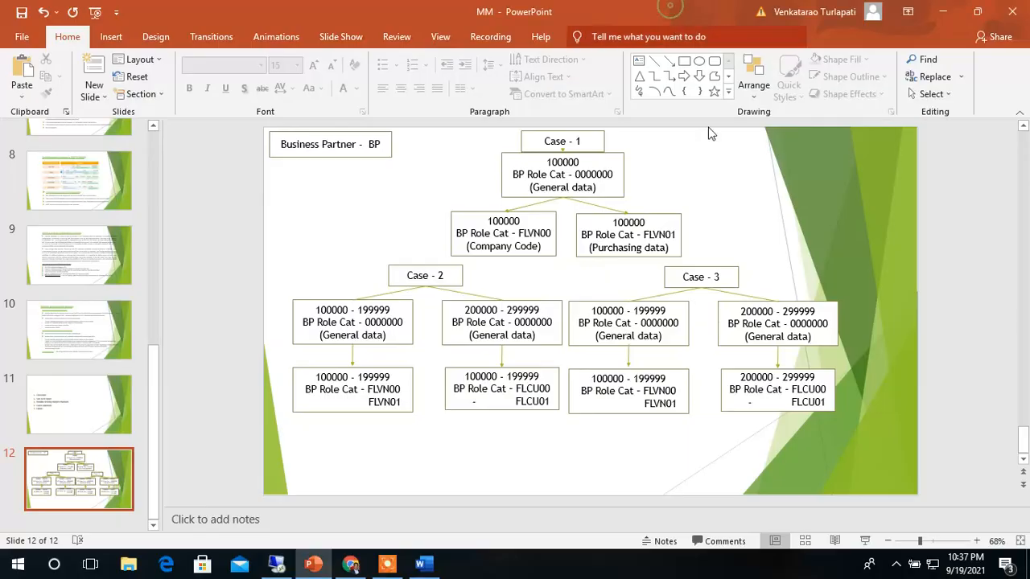
left_click(946, 11)
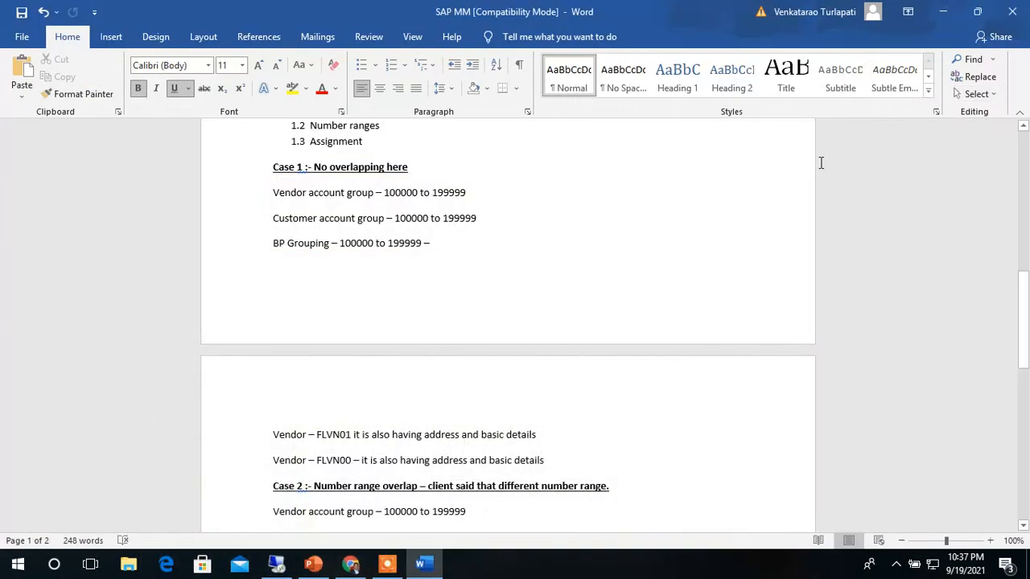
left_click(944, 11)
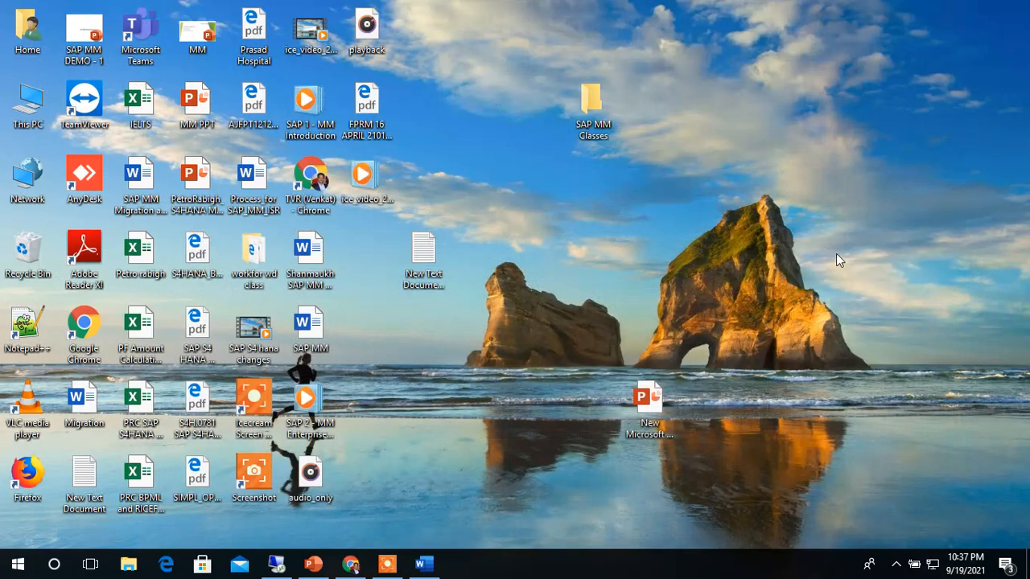
left_click(389, 564)
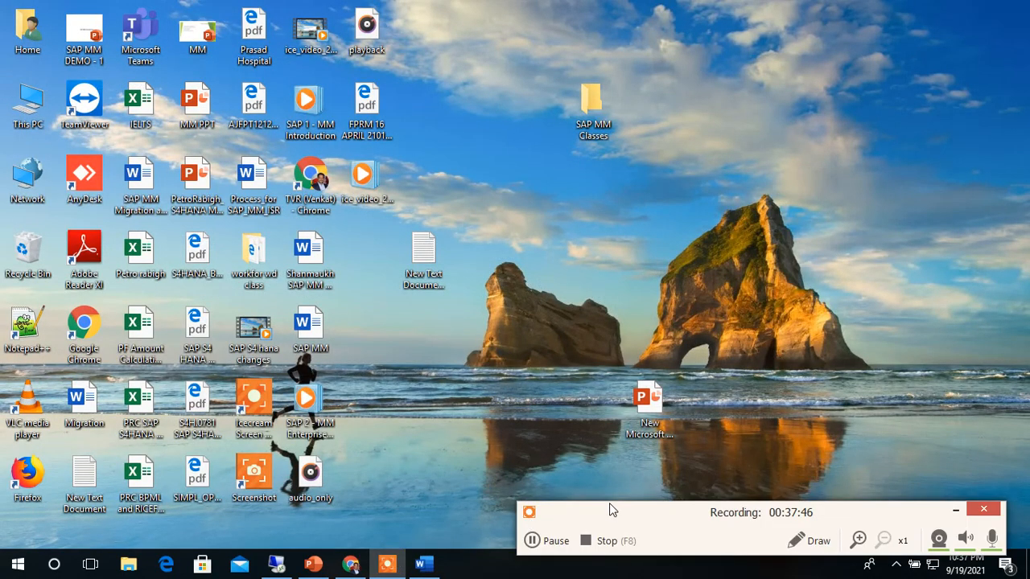